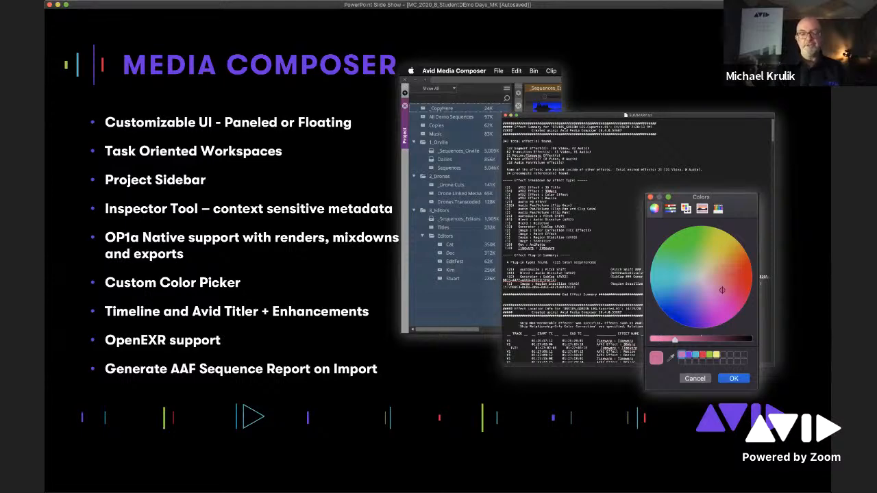
pyautogui.press('Right')
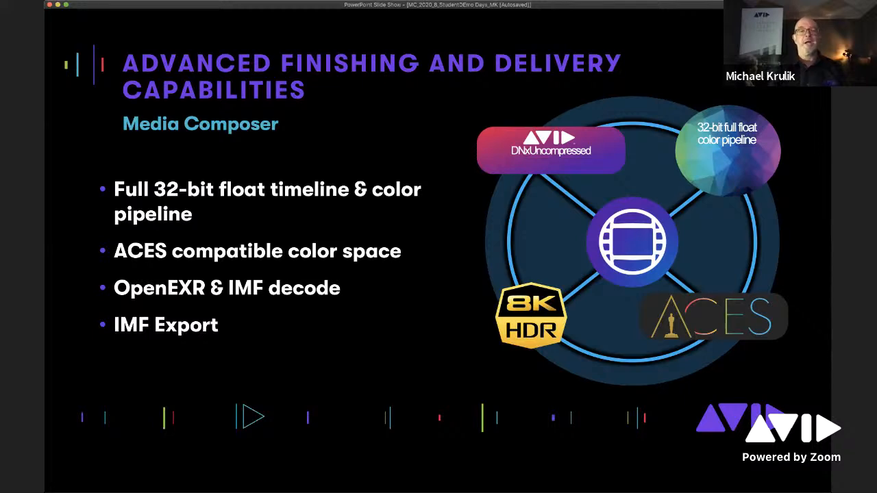
pyautogui.press('Right')
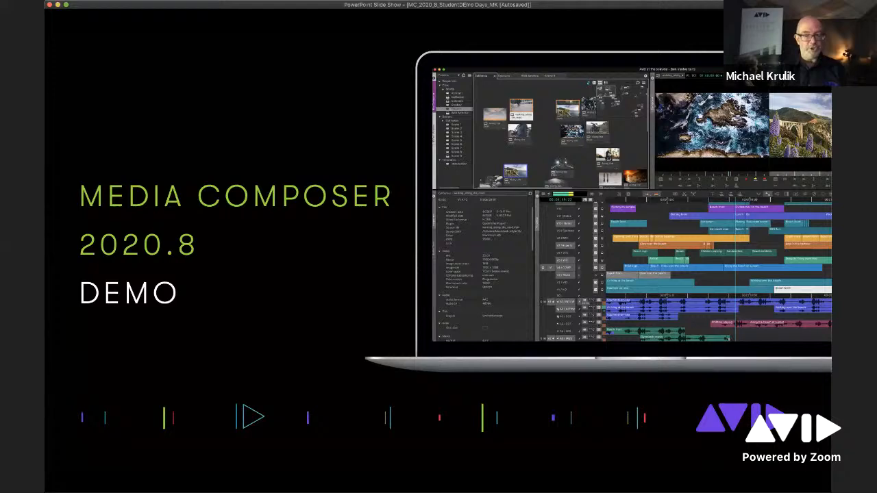
# - Switch to Avid Media Composer, move the sequence position to 01:27:31:17 and play from there
pyautogui.press('super+Tab')
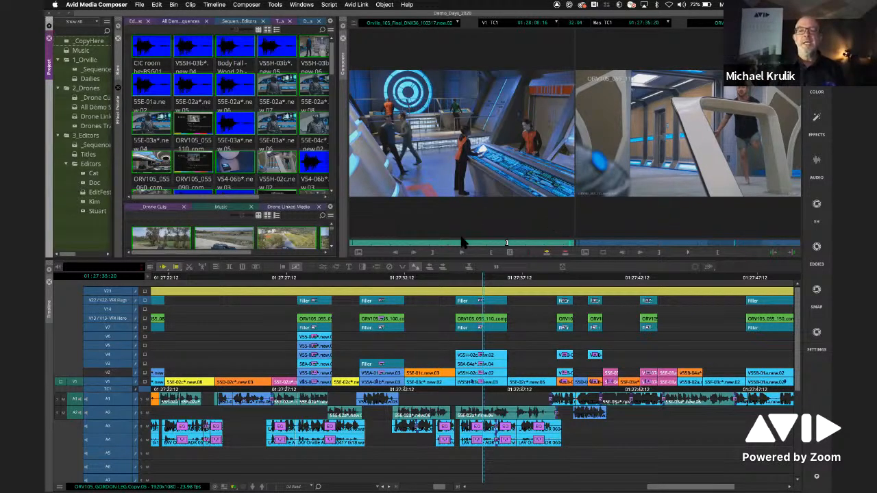
pyautogui.click(478, 279)
pyautogui.moveTo(478, 279); pyautogui.dragTo(386, 282)
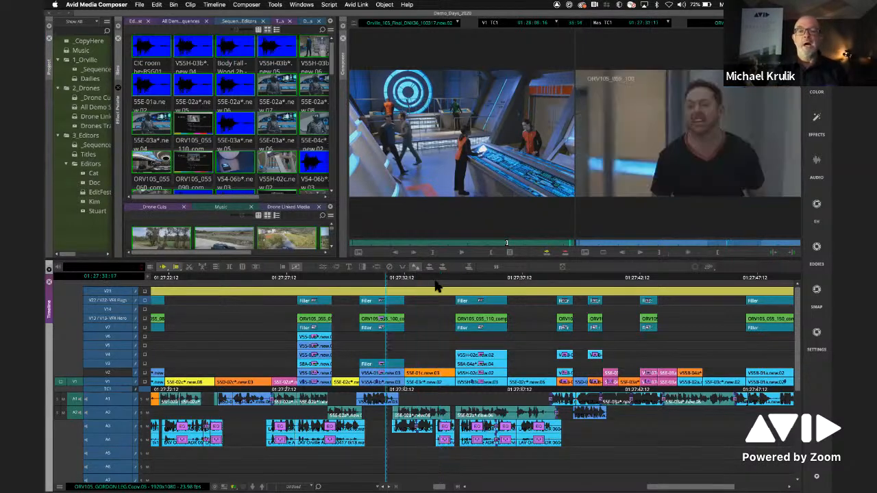
pyautogui.click(690, 253)
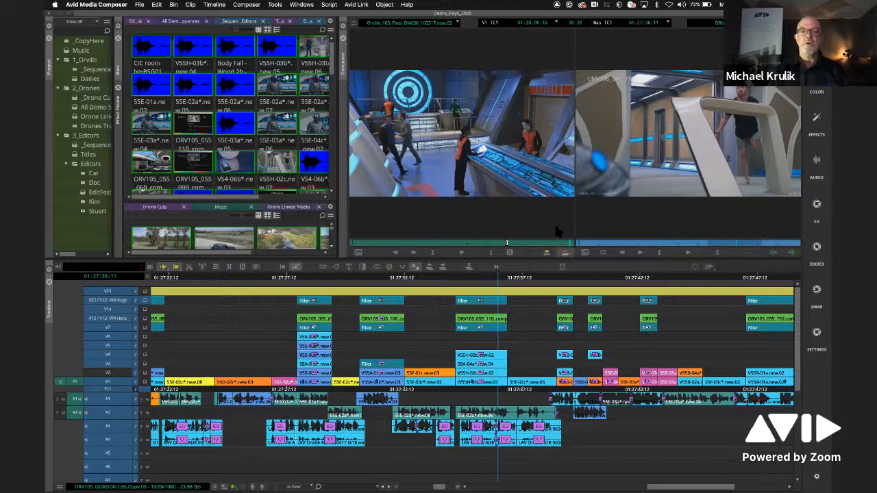
# - View the Color, Effects and Audio workspaces in turn and return to the Edit workspace
pyautogui.click(816, 77)
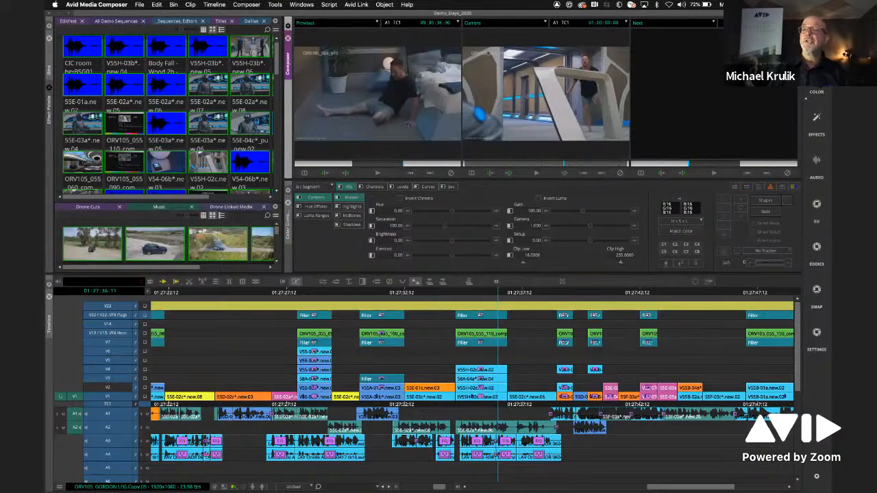
pyautogui.click(817, 117)
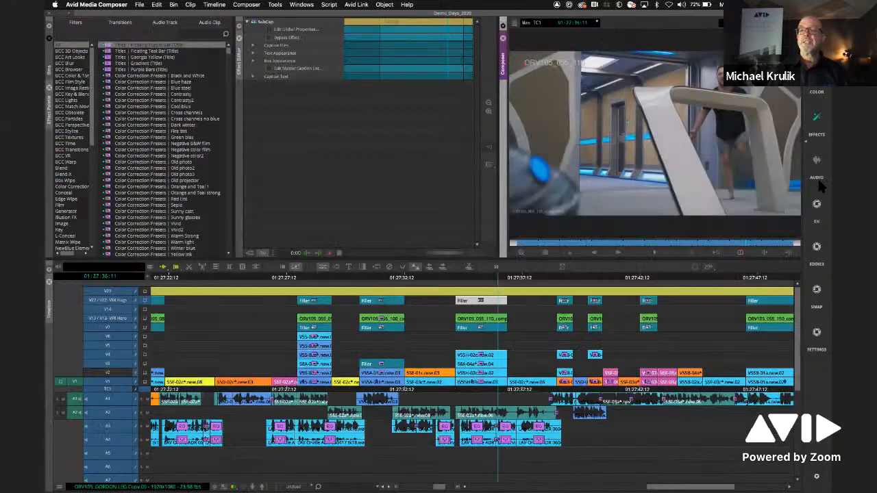
pyautogui.click(817, 162)
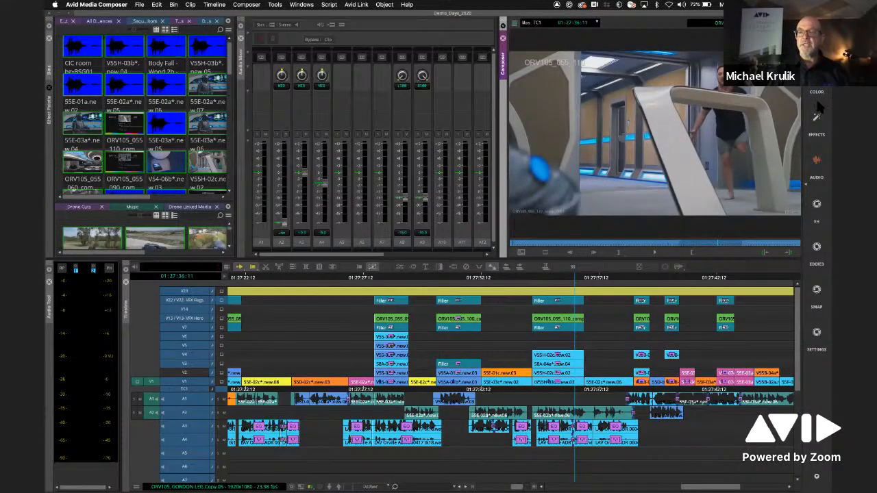
pyautogui.click(817, 35)
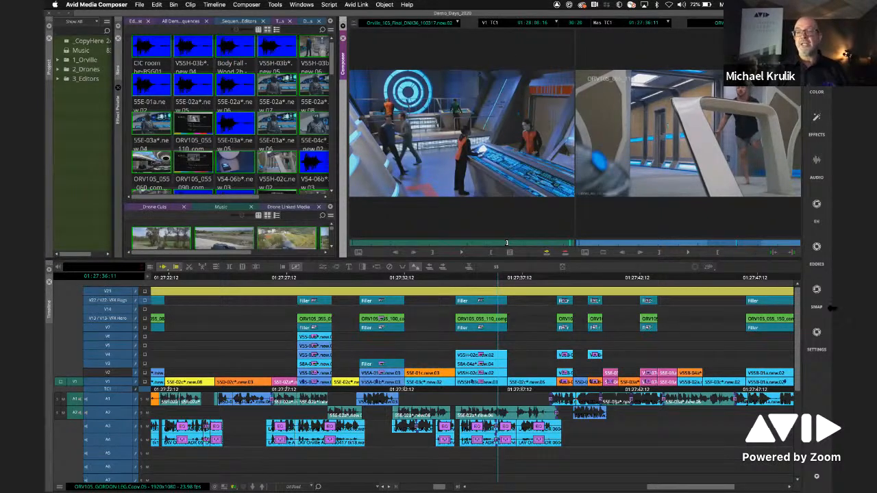
# - Hide the workspace bar, look over the workspace commands and show the bar again
pyautogui.rightClick(810, 363)
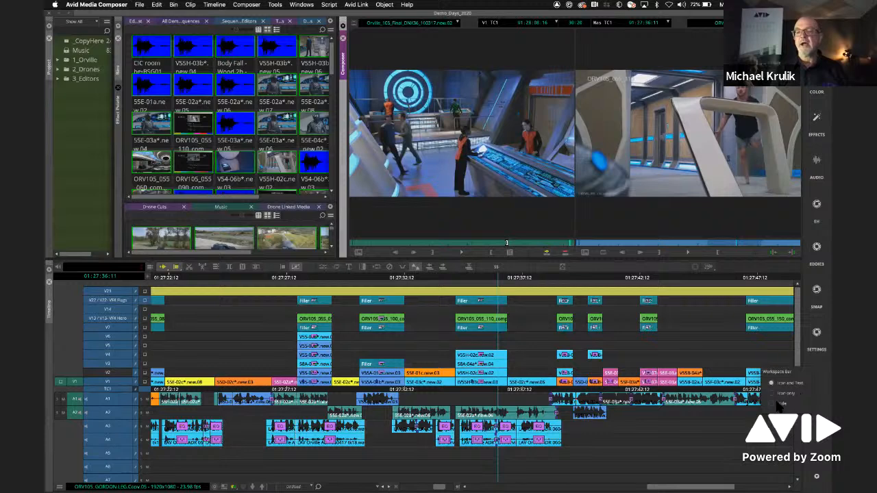
pyautogui.click(780, 404)
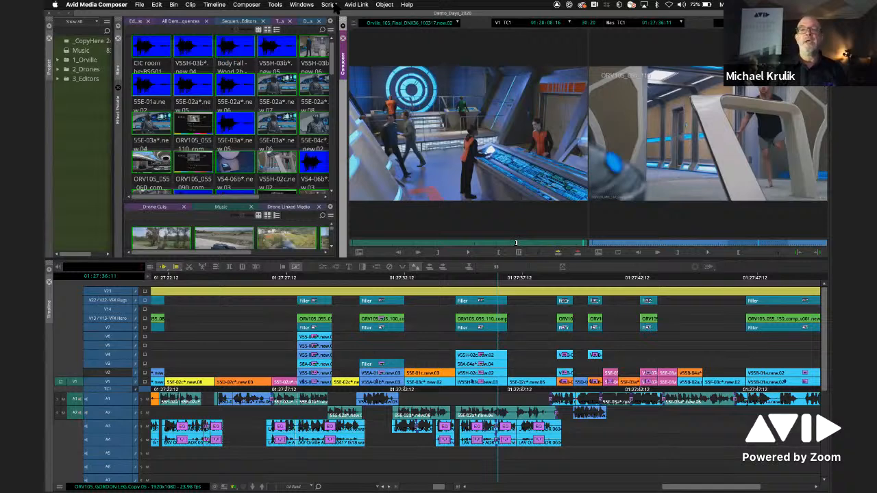
pyautogui.click(301, 5)
pyautogui.moveTo(309, 14)
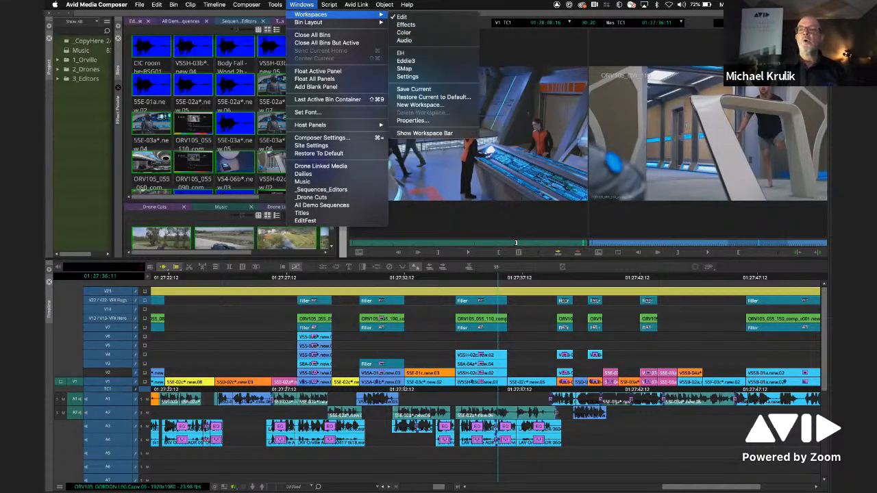
pyautogui.click(824, 13)
pyautogui.click(823, 13)
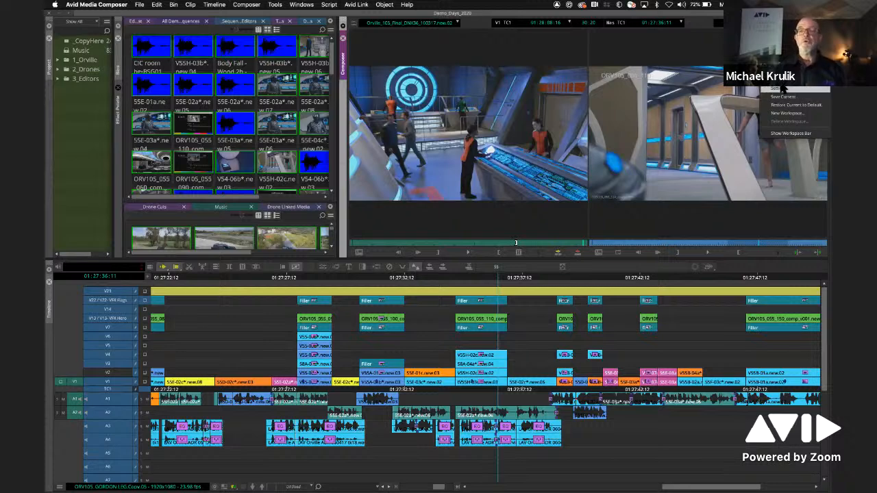
pyautogui.click(790, 133)
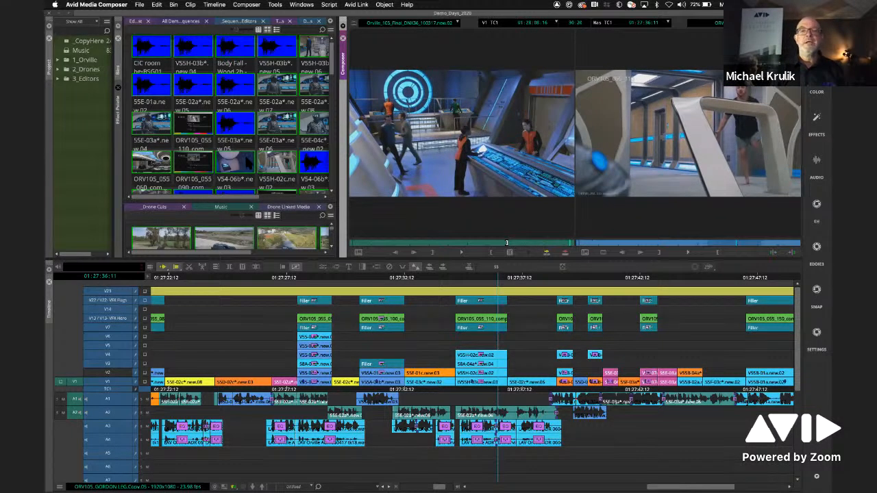
# - Widen the bin area next to the Composer monitors and save the layout as a workspace named New
pyautogui.moveTo(338, 134); pyautogui.dragTo(472, 135)
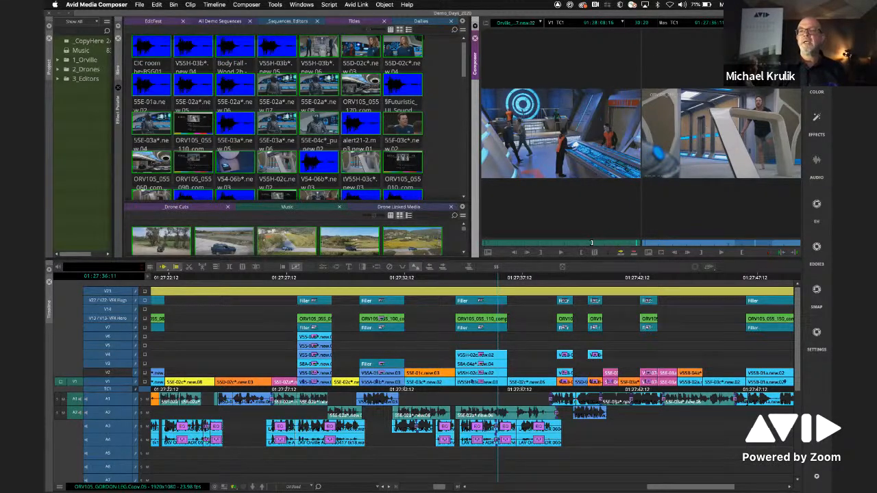
pyautogui.click(418, 237)
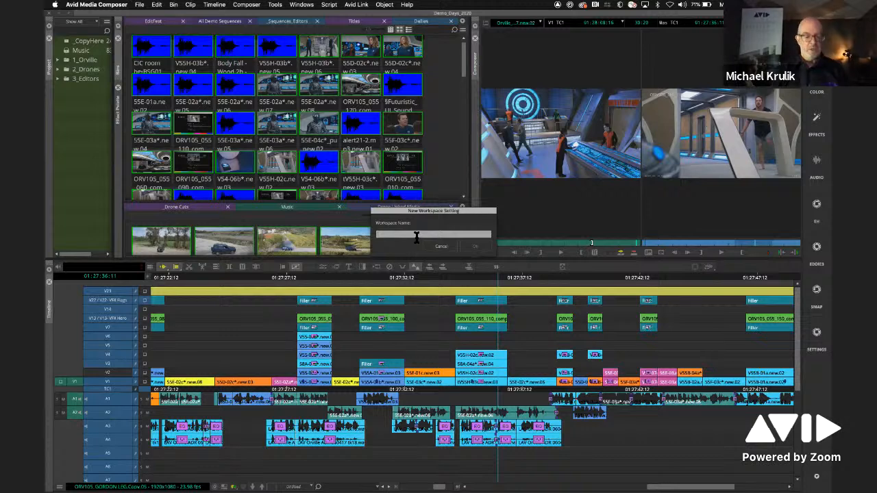
pyautogui.click(475, 246)
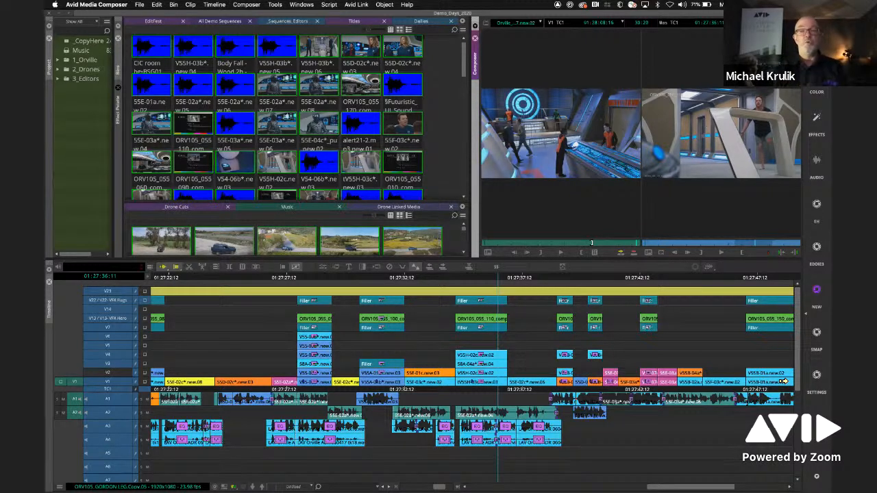
# - Return to the layout with the narrower bin area and close the current project
pyautogui.moveTo(473, 164); pyautogui.dragTo(340, 165)
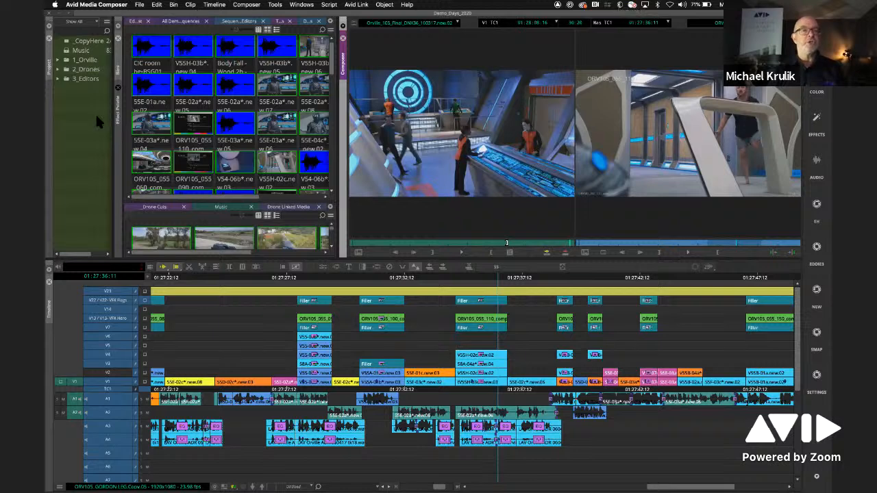
pyautogui.click(139, 5)
pyautogui.click(156, 75)
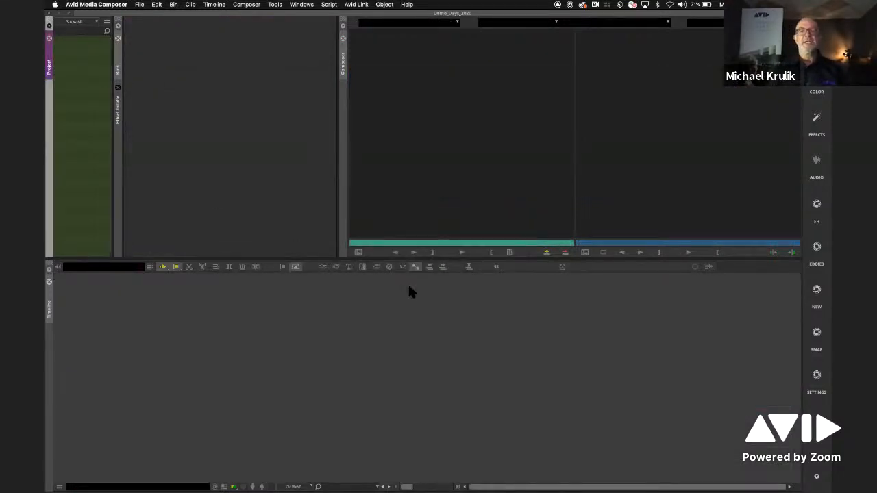
# - Narrow and reposition the Select Project window, browsing the project thumbnails down to the Mobile_Social projects
pyautogui.scroll(-5, 702, 241)
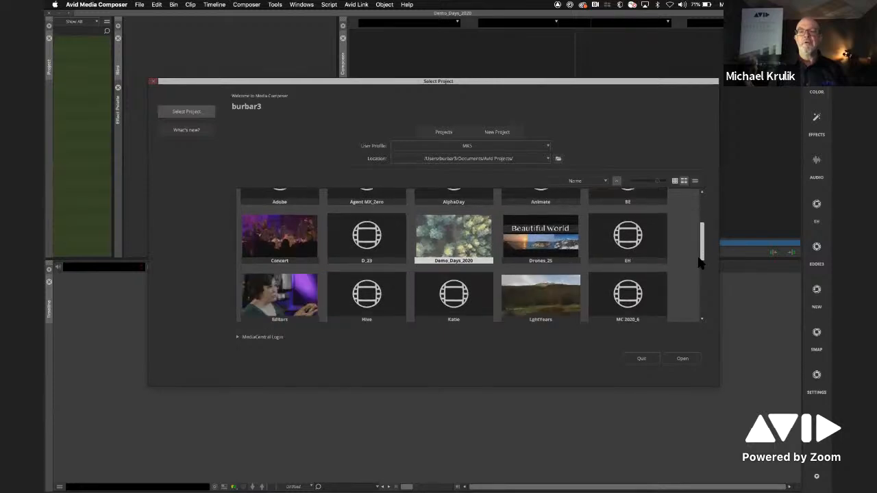
pyautogui.scroll(8, 706, 222)
pyautogui.scroll(-3, 702, 237)
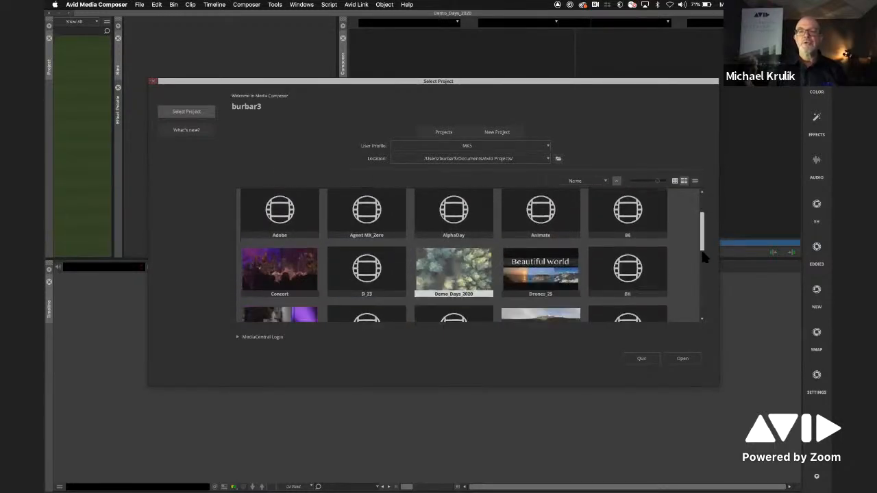
pyautogui.moveTo(548, 85); pyautogui.dragTo(564, 104)
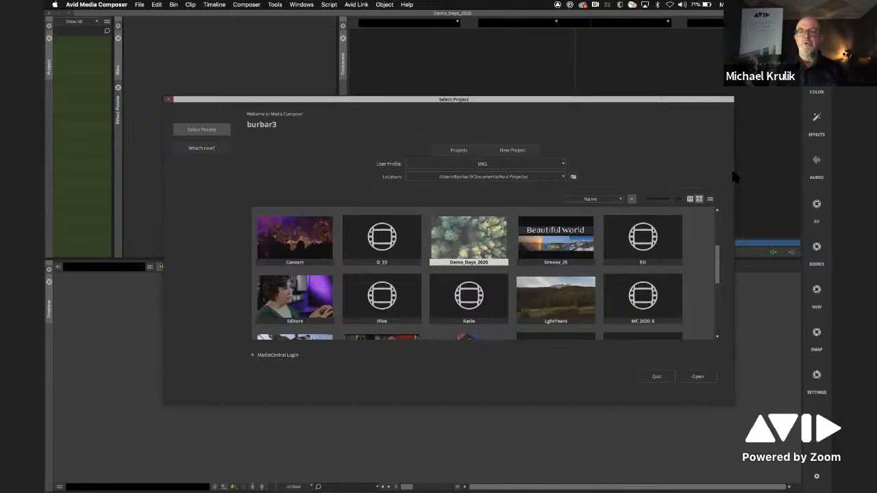
pyautogui.moveTo(731, 174); pyautogui.dragTo(660, 178)
pyautogui.moveTo(594, 100); pyautogui.dragTo(584, 134)
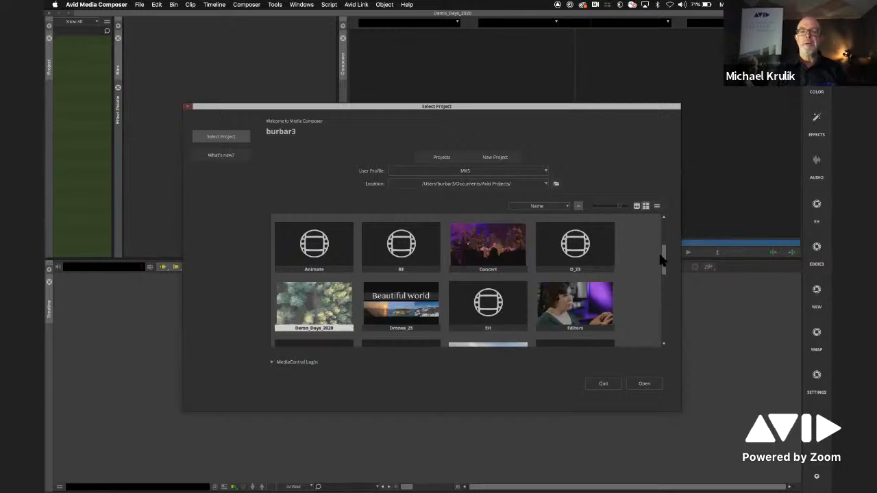
pyautogui.moveTo(661, 249); pyautogui.dragTo(662, 279)
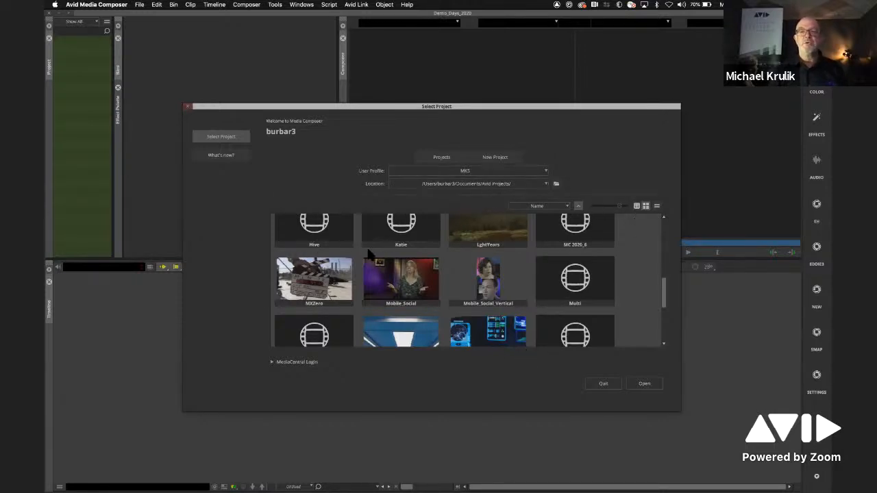
# - Set up a detailed project list with Raster Dimensions before Modified Date, no Frame Rate column and slightly larger thumbnails
pyautogui.click(636, 205)
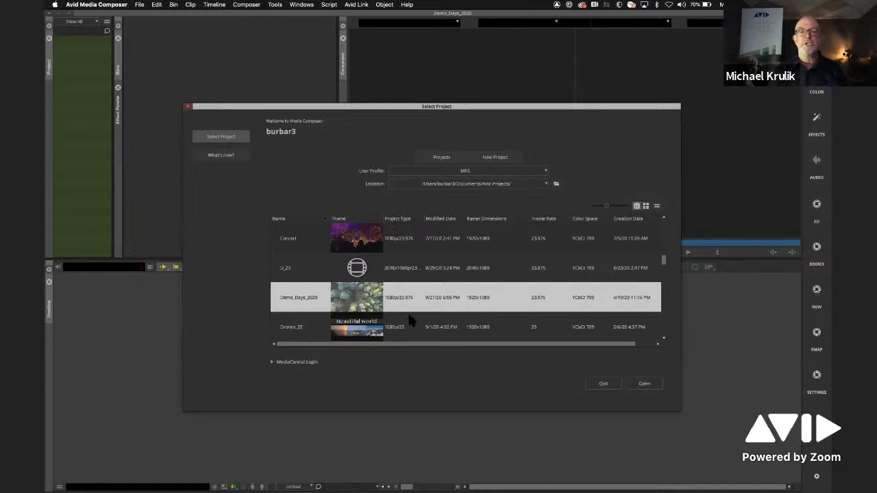
pyautogui.moveTo(475, 219); pyautogui.dragTo(434, 220)
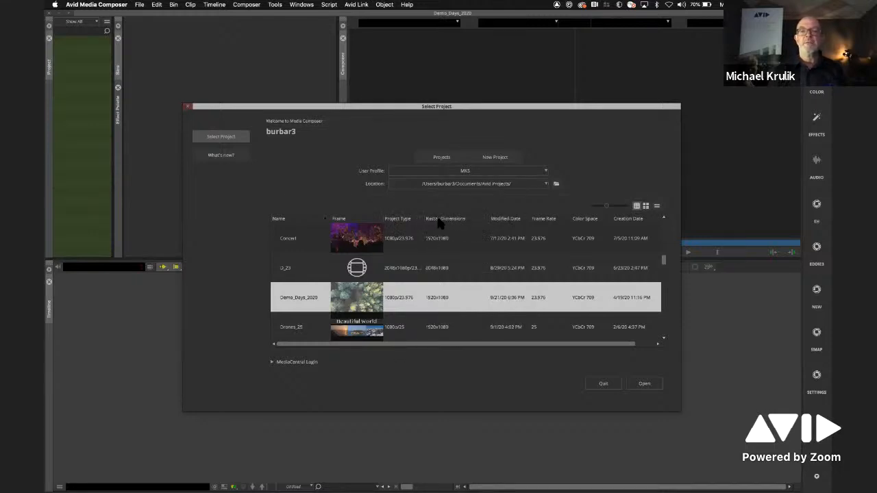
pyautogui.moveTo(542, 219)
pyautogui.mouseDown()
pyautogui.moveTo(473, 219)
pyautogui.moveTo(510, 231)
pyautogui.moveTo(528, 221)
pyautogui.mouseUp()
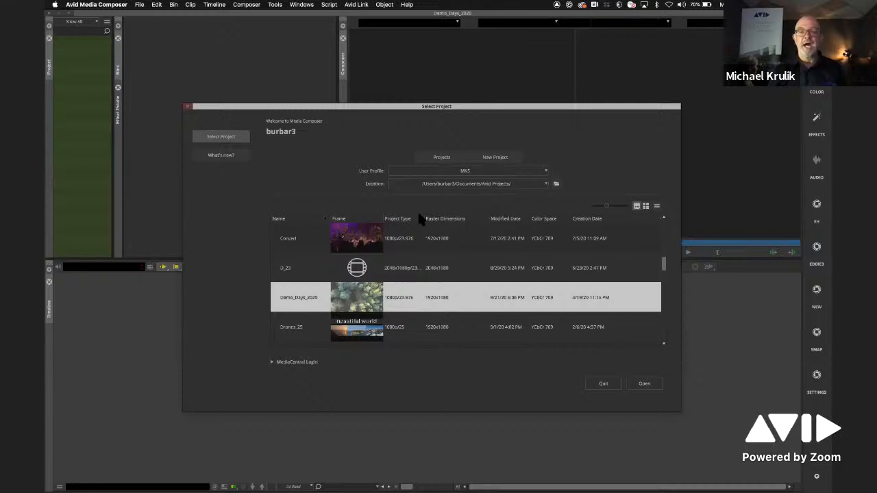
pyautogui.moveTo(606, 206)
pyautogui.mouseDown()
pyautogui.moveTo(620, 205)
pyautogui.moveTo(595, 199)
pyautogui.moveTo(621, 205)
pyautogui.moveTo(607, 198)
pyautogui.moveTo(610, 206)
pyautogui.mouseUp()
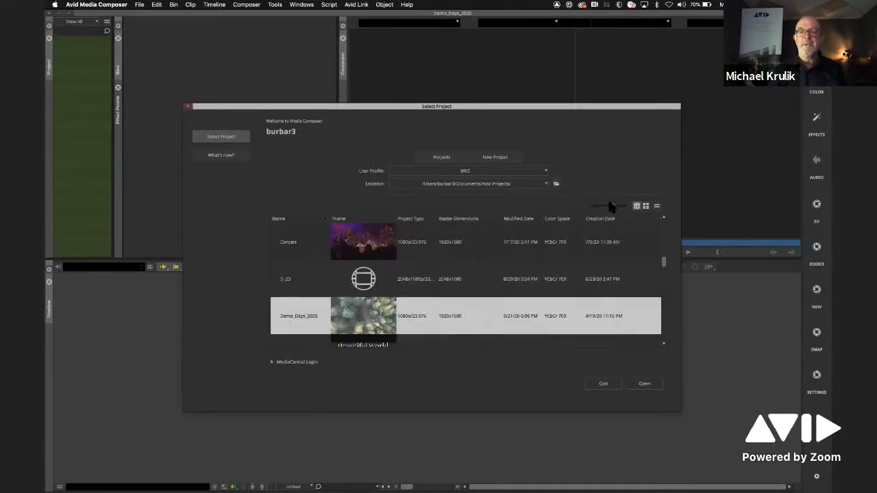
# - Set the font size of the Select Project window to 20
pyautogui.rightClick(476, 237)
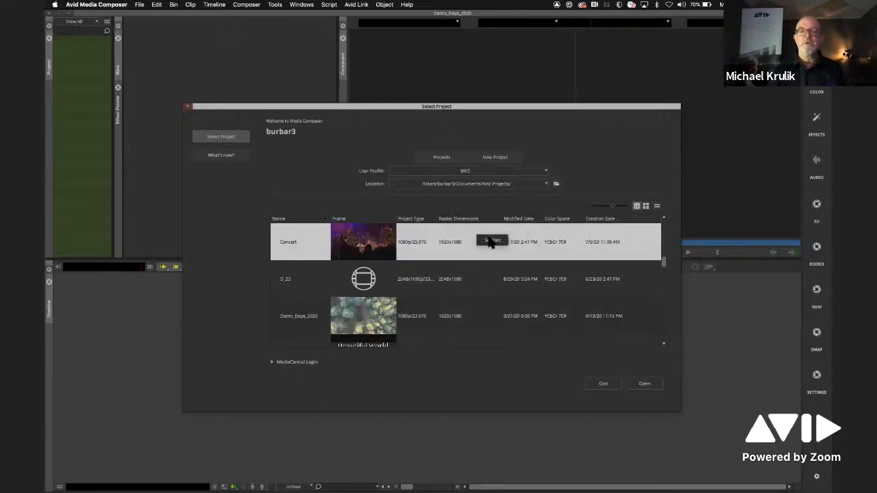
pyautogui.click(492, 239)
pyautogui.write('20')
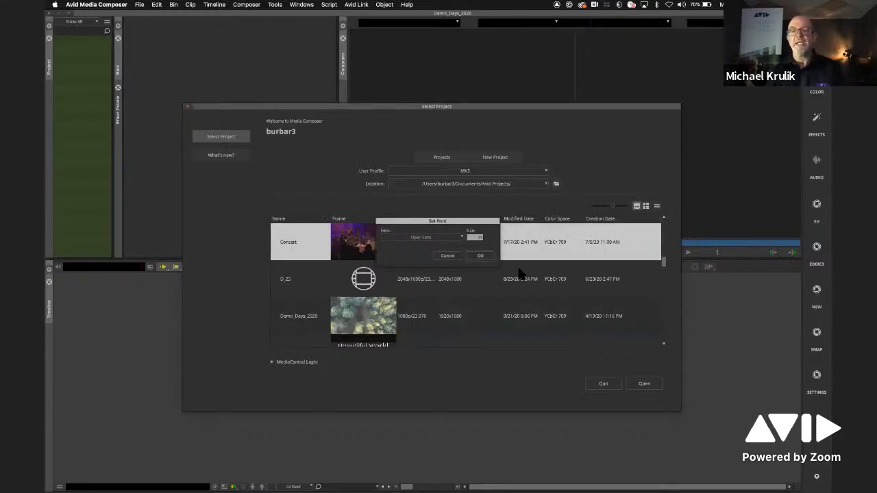
pyautogui.click(486, 256)
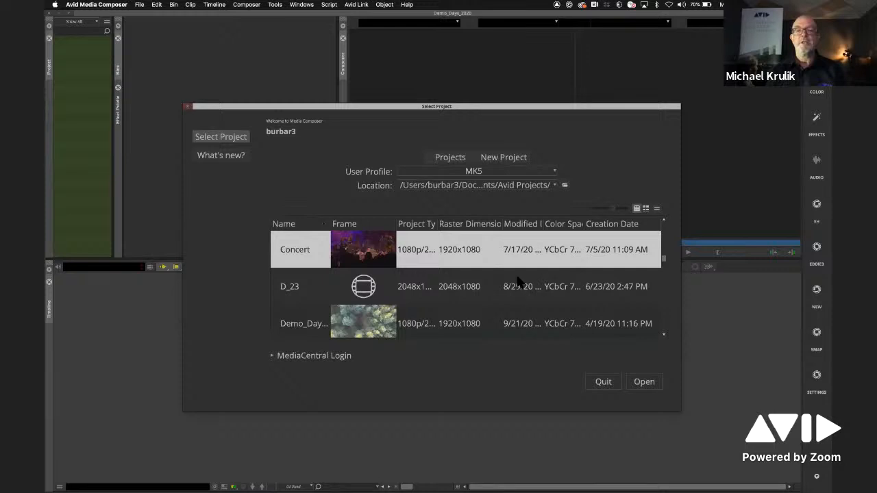
# - Reduce the font size of the Select Project window and reposition the window
pyautogui.rightClick(486, 235)
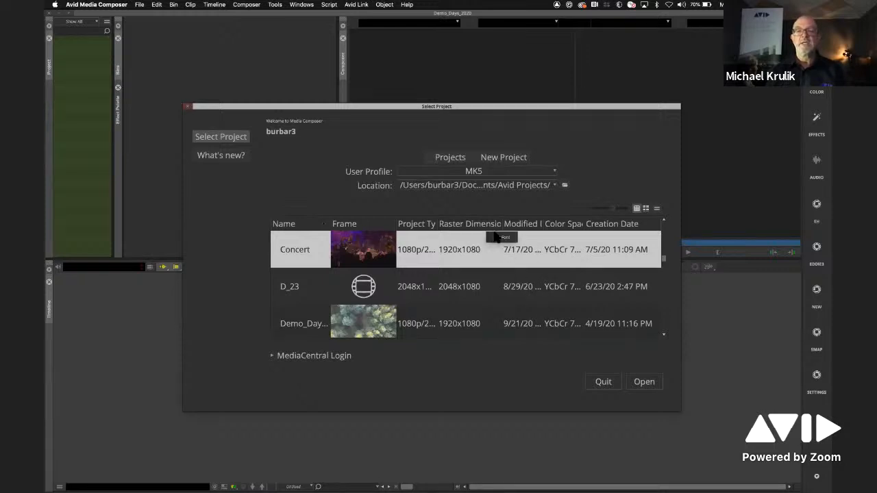
pyautogui.click(493, 239)
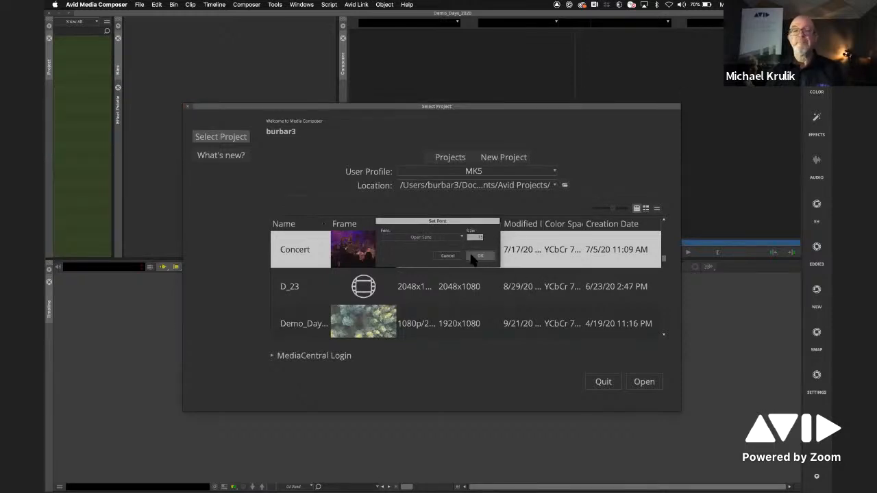
pyautogui.click(479, 256)
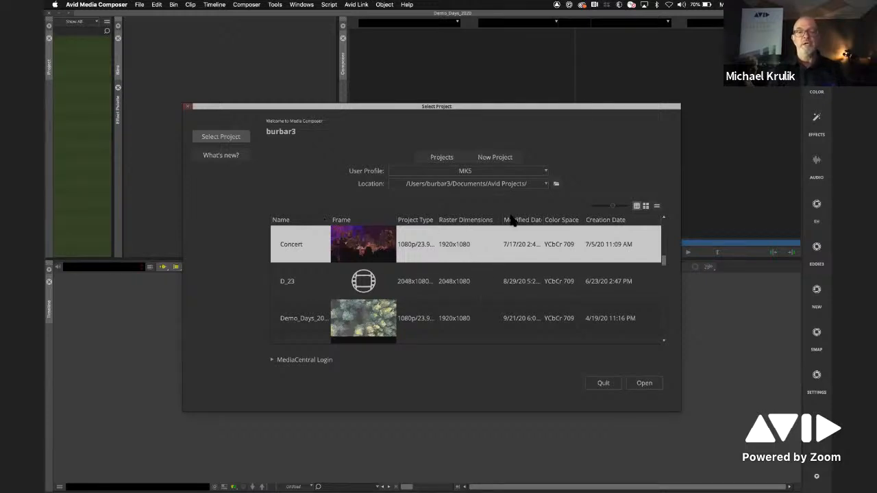
pyautogui.moveTo(537, 107); pyautogui.dragTo(496, 91)
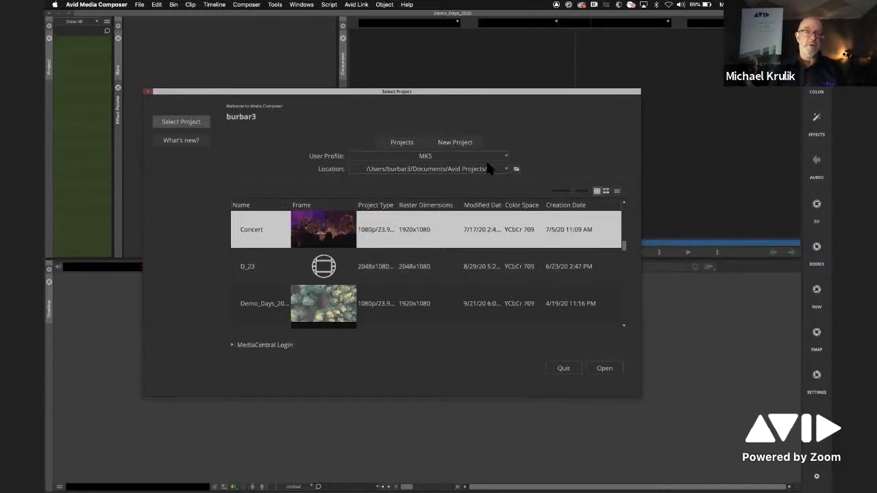
# - Start a new project and name it DemoDay1
pyautogui.click(451, 145)
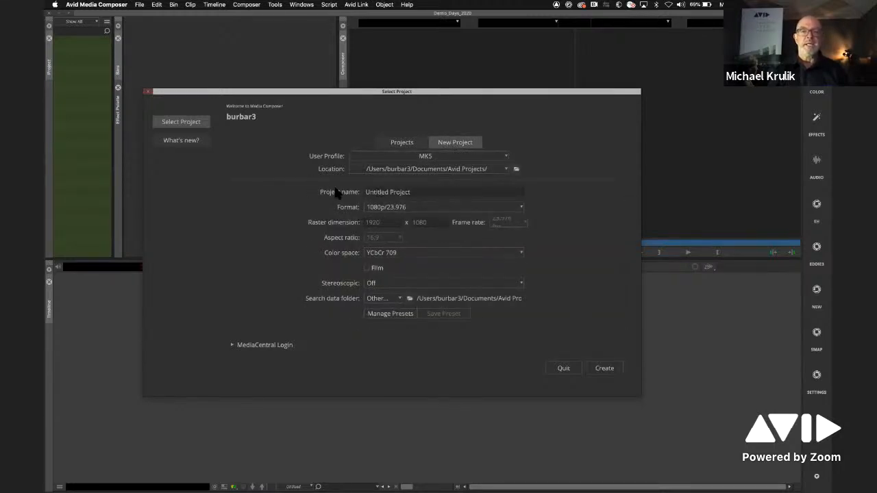
pyautogui.click(427, 192)
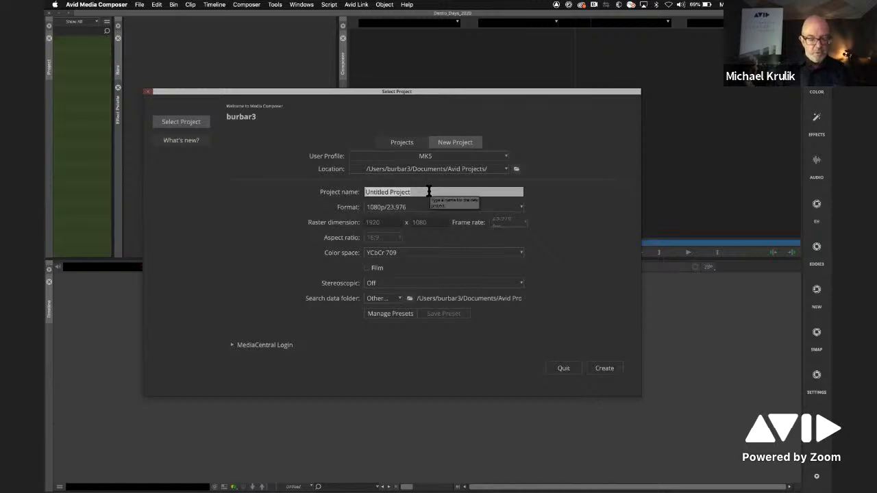
pyautogui.write('DemoDay1')
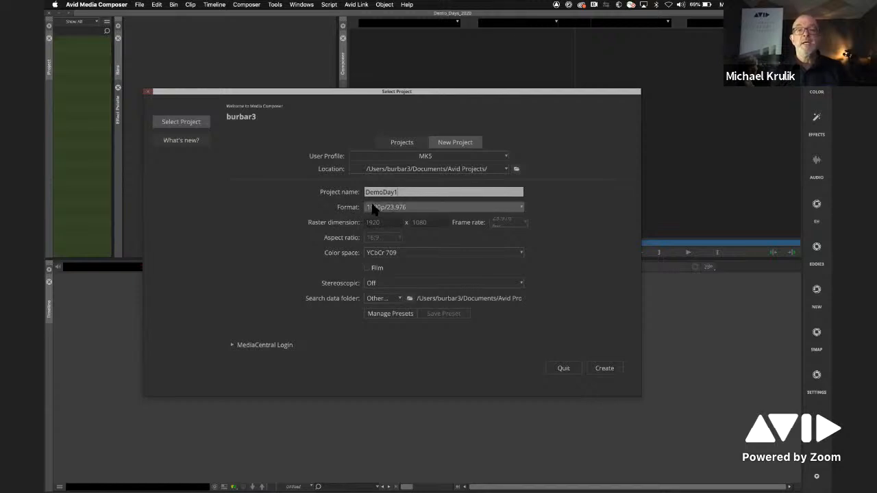
# - Try a Custom project format with a raster dimension of 1000 x 1000
pyautogui.click(519, 204)
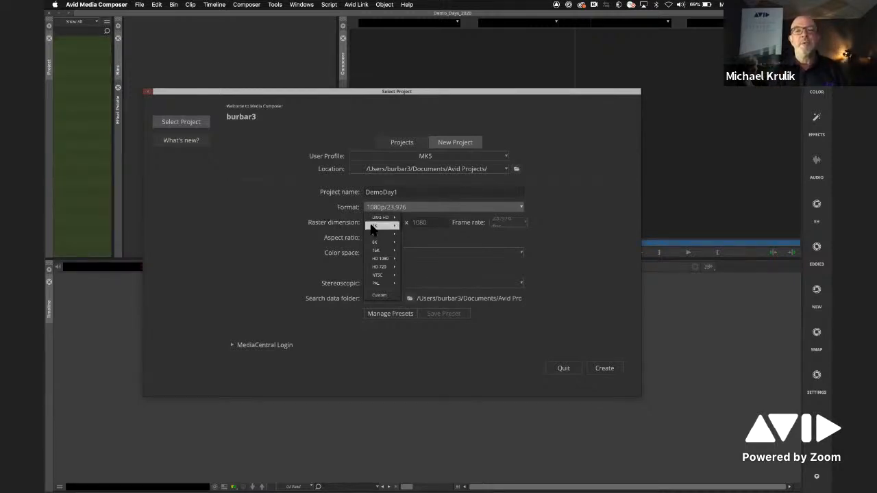
pyautogui.moveTo(382, 259)
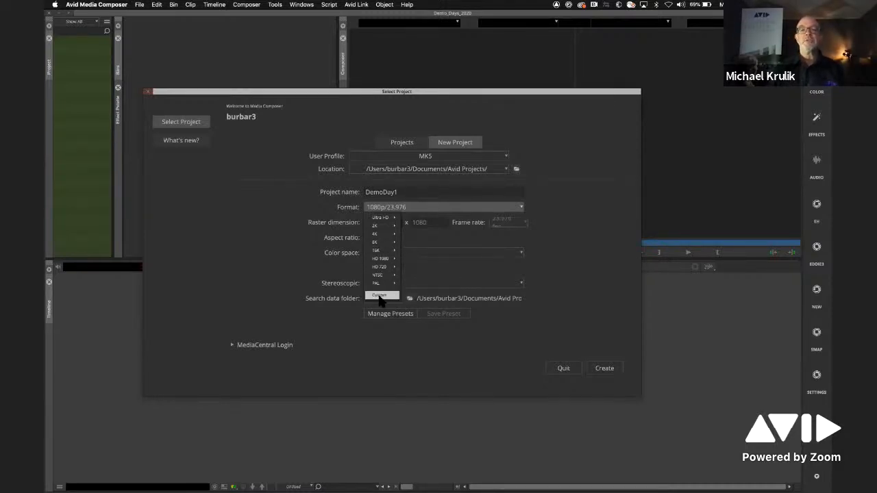
pyautogui.click(381, 296)
pyautogui.click(381, 223)
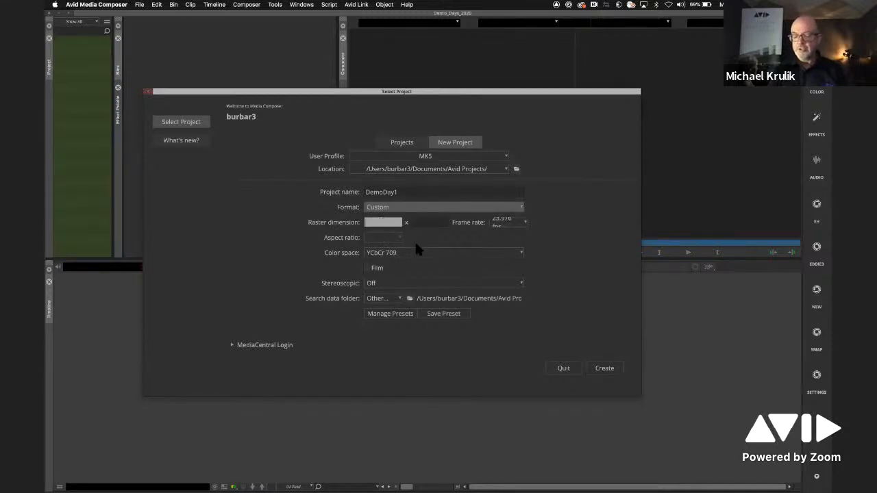
pyautogui.write('1000')
pyautogui.click(428, 227)
pyautogui.write('1')
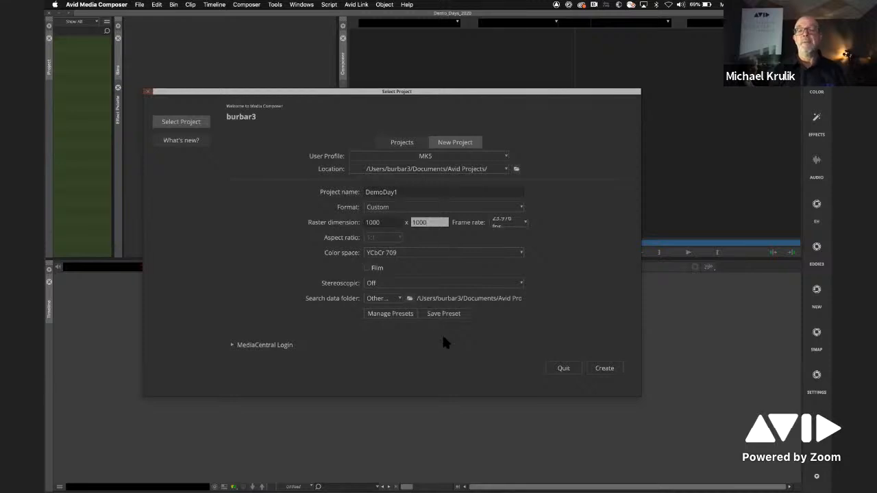
# - Set the project format to the HD 1080 preset 1080p/23.976
pyautogui.click(443, 208)
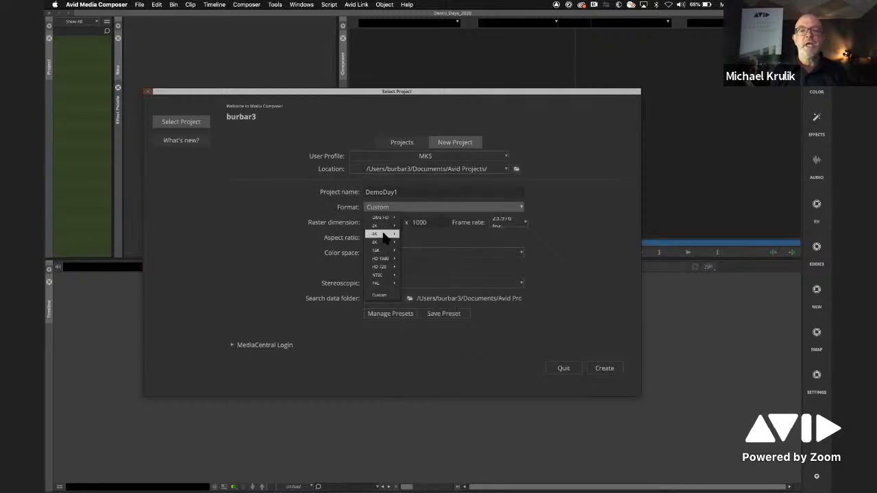
pyautogui.moveTo(382, 258)
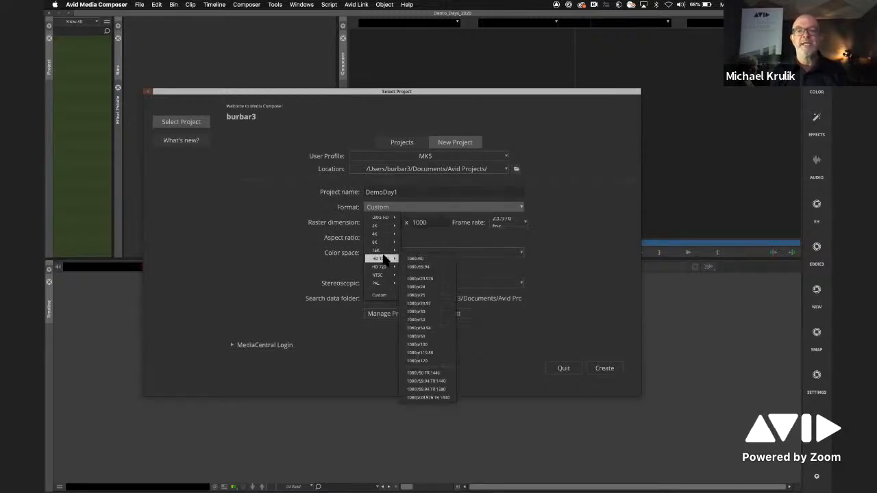
pyautogui.click(442, 279)
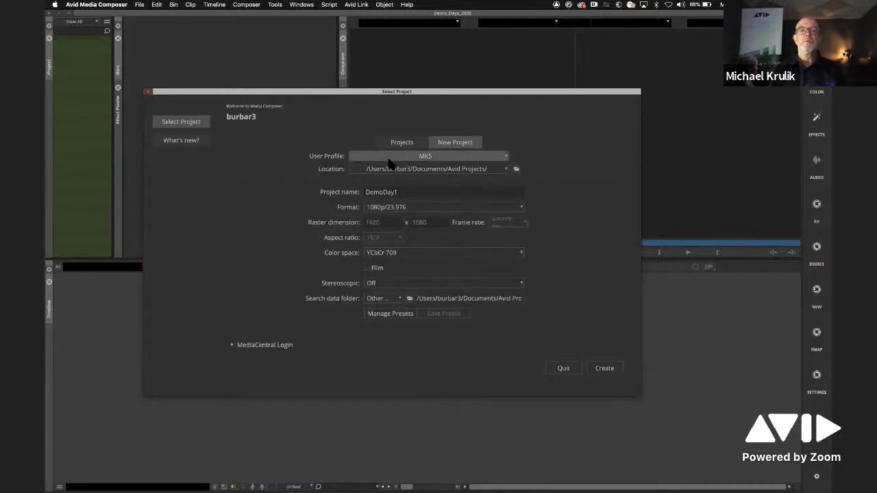
# - Review the available user profiles and color space options for the new project without changing either
pyautogui.click(477, 156)
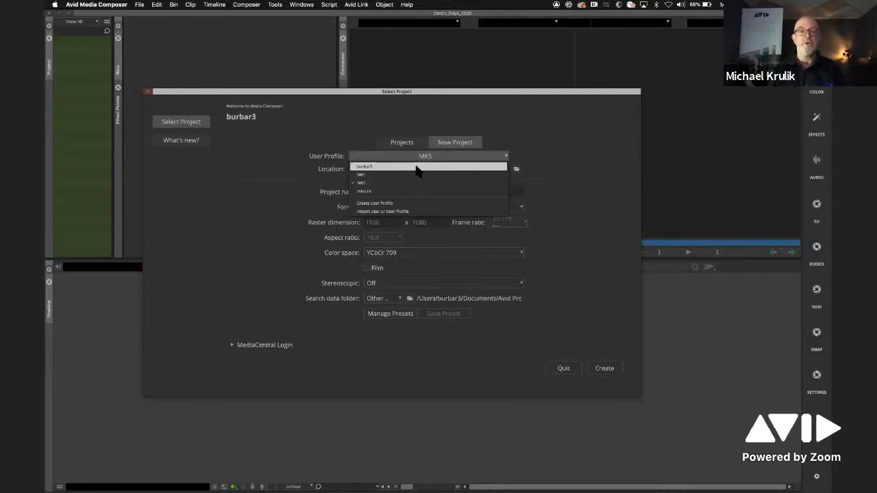
pyautogui.click(247, 225)
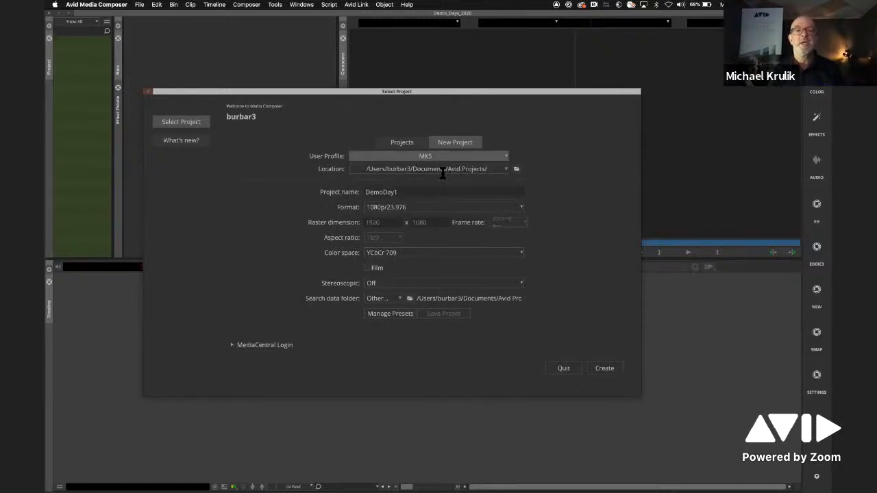
pyautogui.click(440, 253)
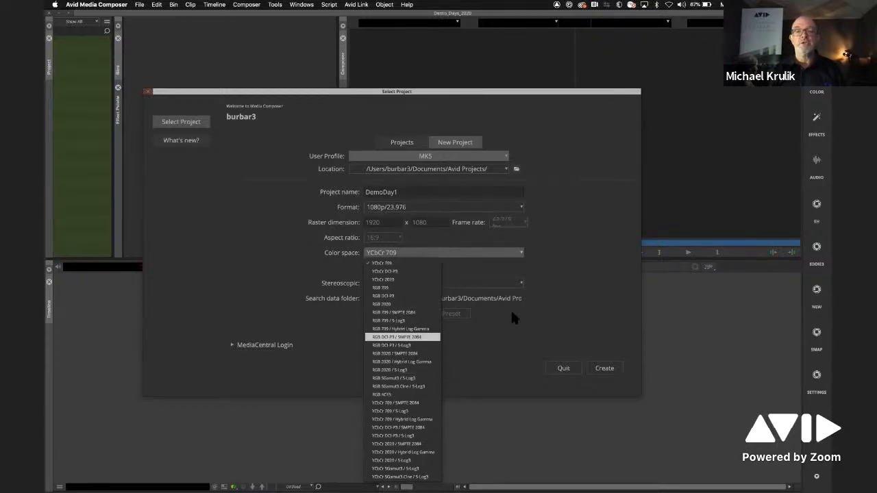
pyautogui.click(513, 343)
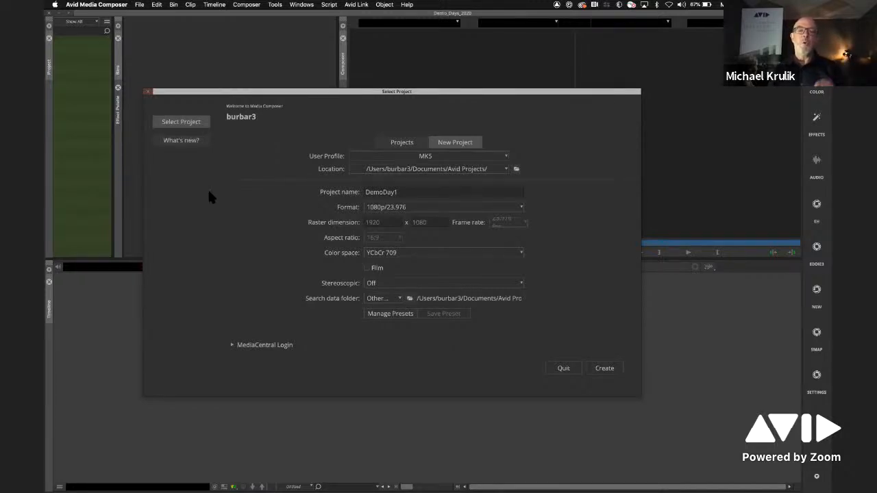
# - Look through the new features of Media Composer 2020.6 in the What's new list
pyautogui.click(191, 141)
pyautogui.click(235, 112)
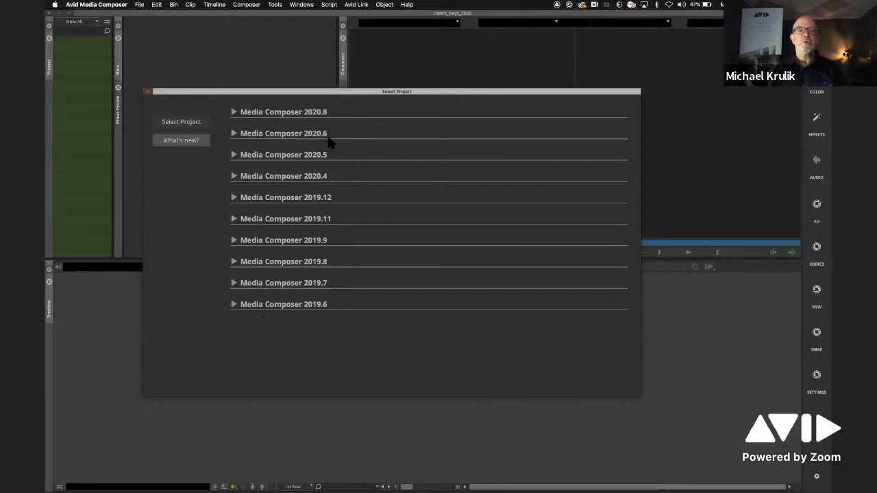
pyautogui.click(234, 133)
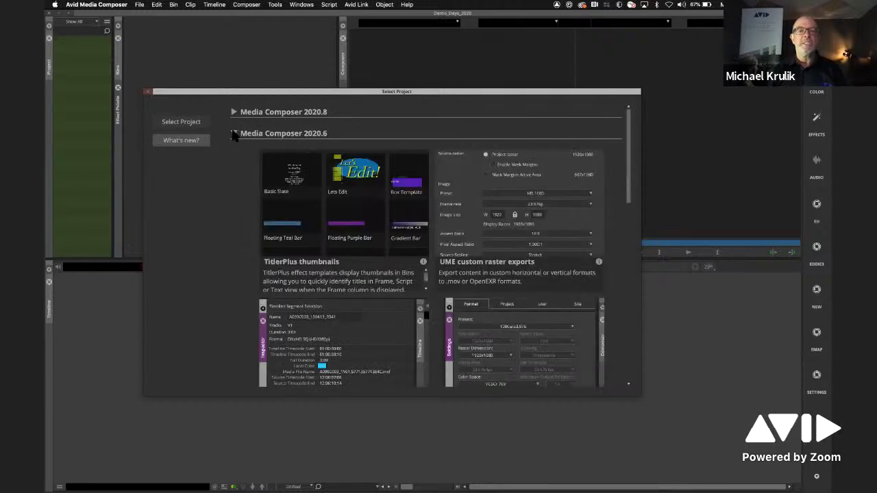
pyautogui.moveTo(627, 186); pyautogui.dragTo(629, 235)
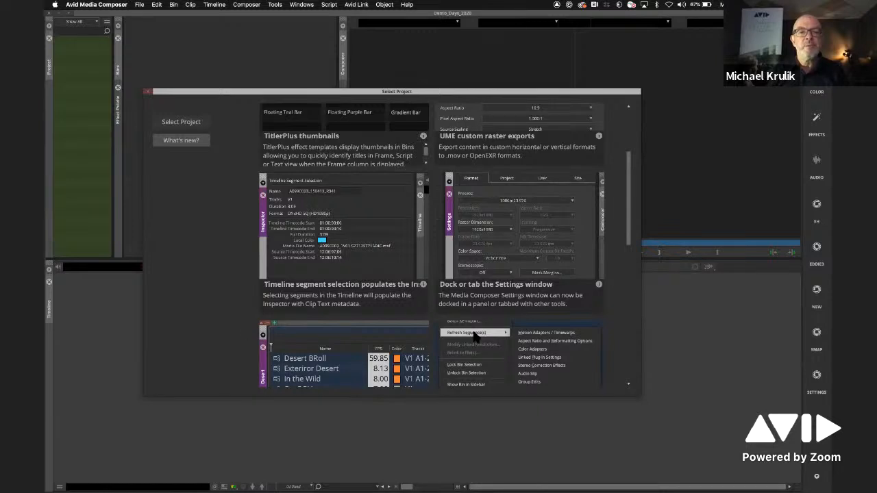
pyautogui.moveTo(630, 238); pyautogui.dragTo(626, 283)
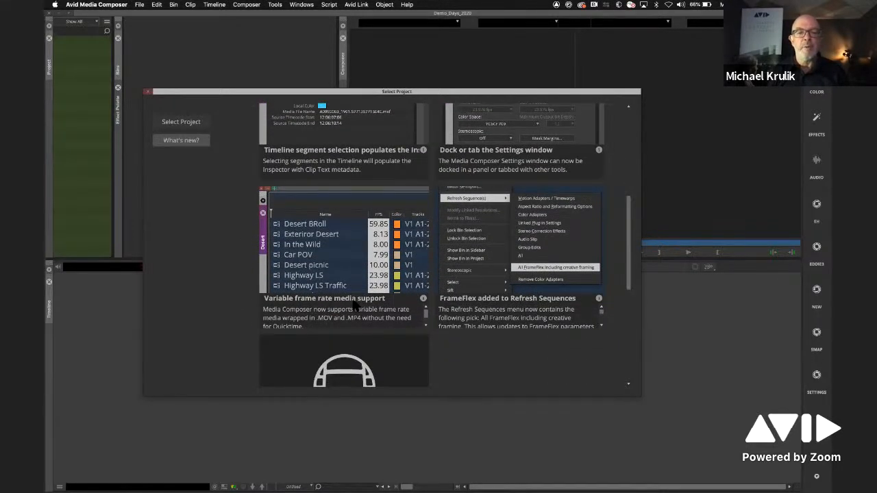
# - Read the help page linked from Variable frame rate media support, closing the browser pages when done
pyautogui.click(423, 297)
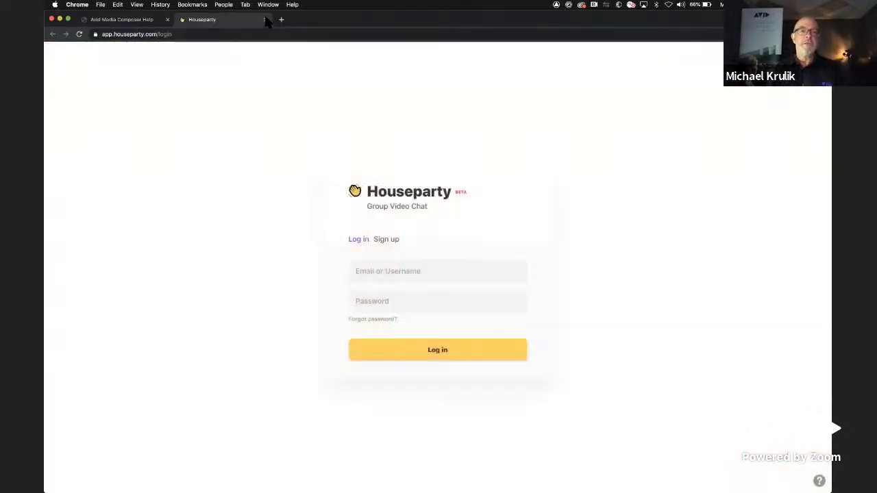
pyautogui.click(266, 20)
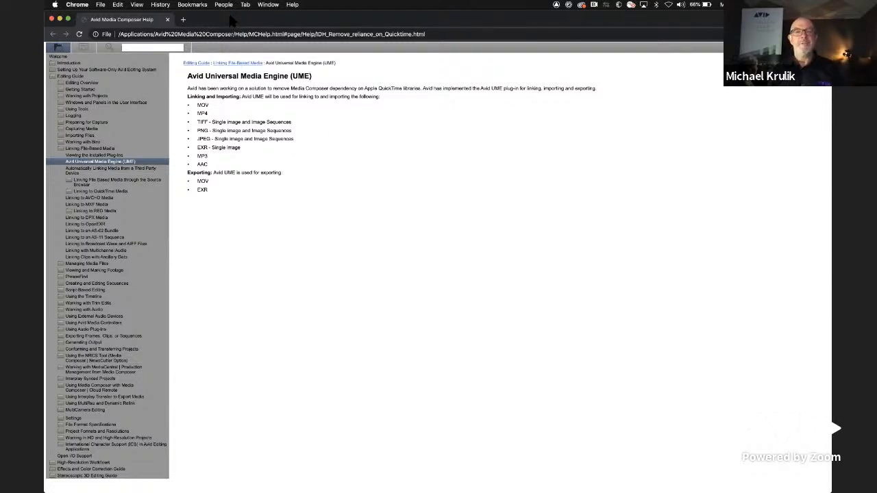
pyautogui.click(171, 20)
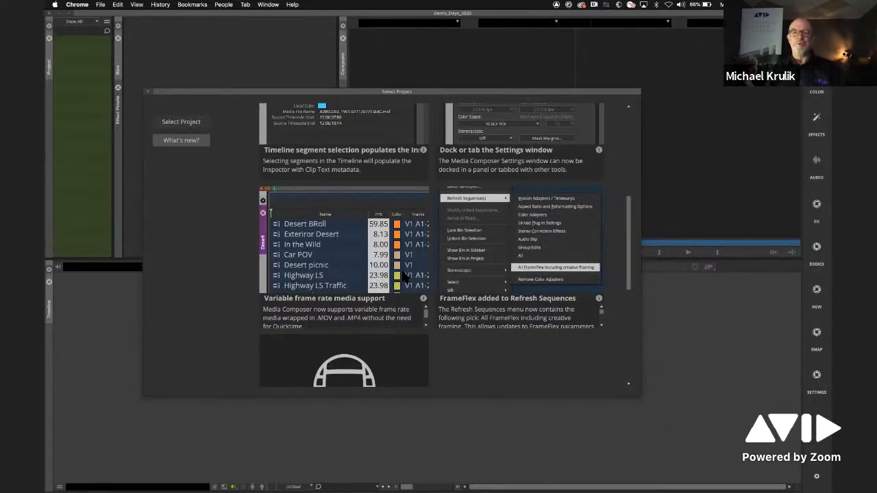
# - Collapse the 2020.6 notes and look through the What's new entries for Media Composer 2020.8, 2020.5 and 2020.4
pyautogui.moveTo(629, 236); pyautogui.dragTo(629, 144)
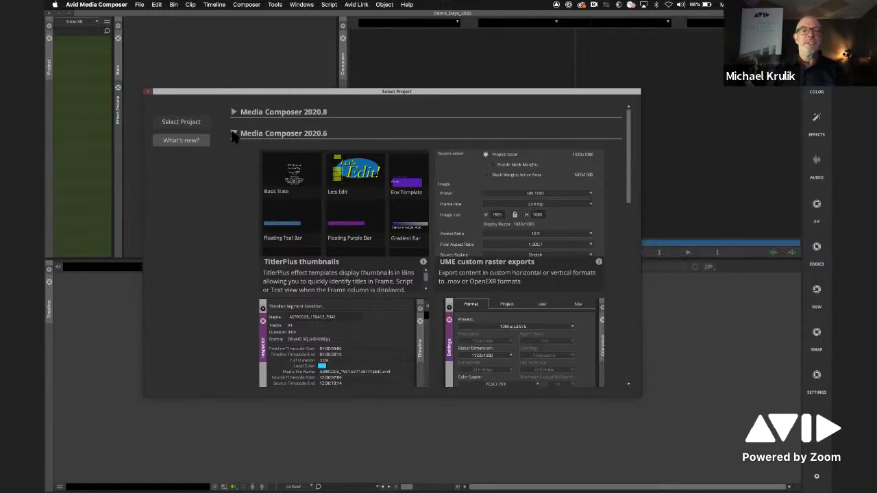
pyautogui.click(234, 133)
pyautogui.click(233, 112)
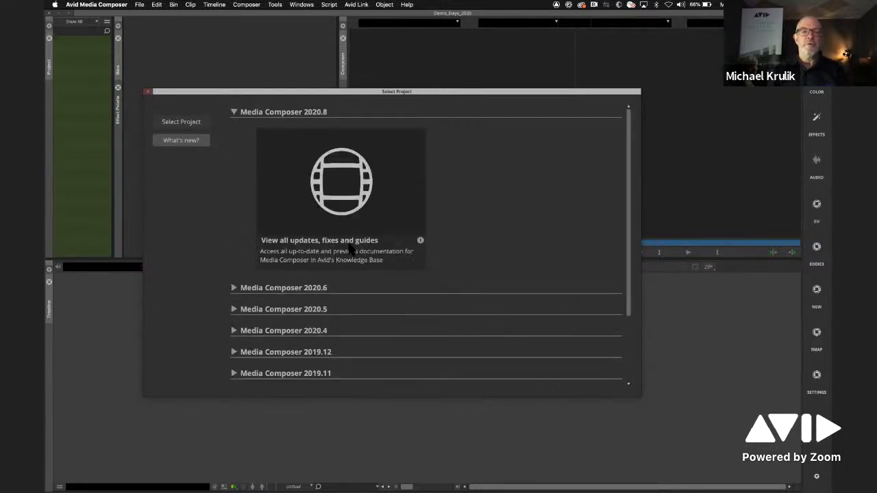
pyautogui.click(233, 111)
pyautogui.click(233, 155)
pyautogui.click(233, 155)
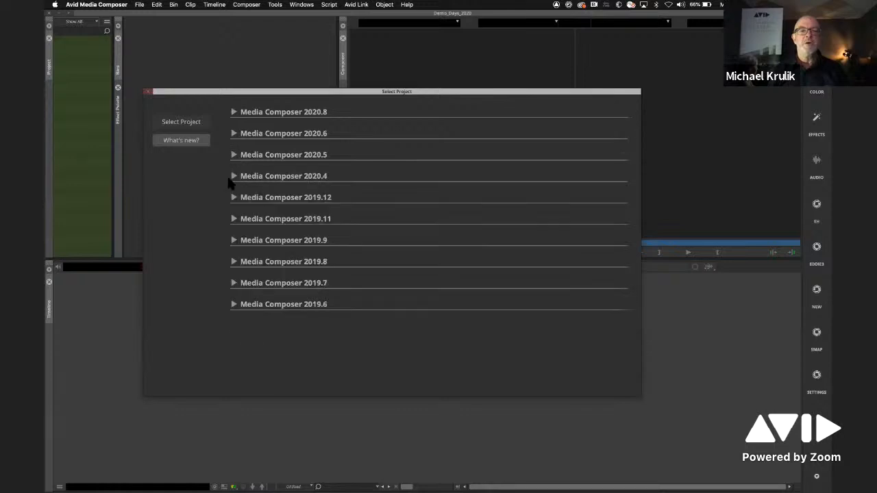
pyautogui.click(233, 176)
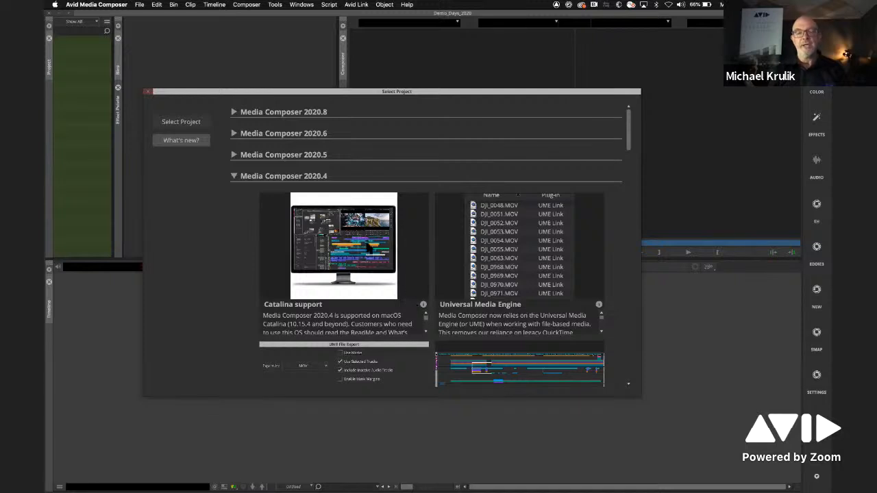
# - Return to the project settings, create the DemoDay1 project, and enlarge the panels above the Timeline
pyautogui.click(182, 122)
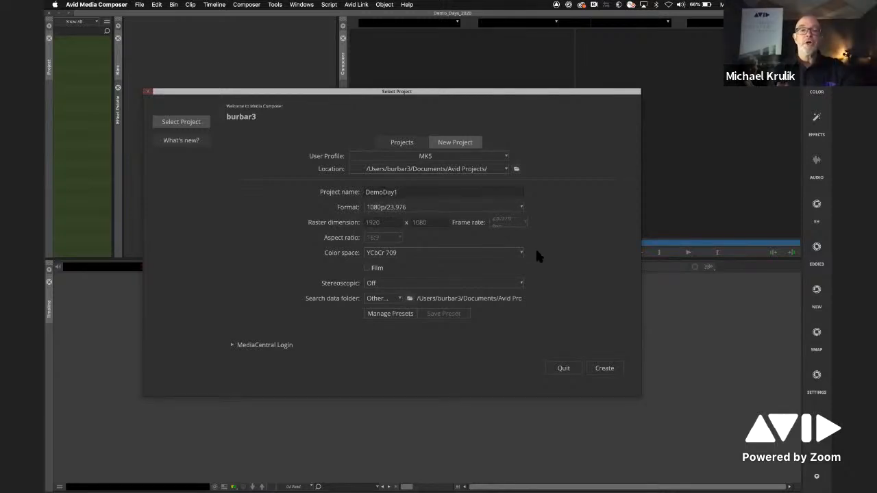
pyautogui.click(601, 370)
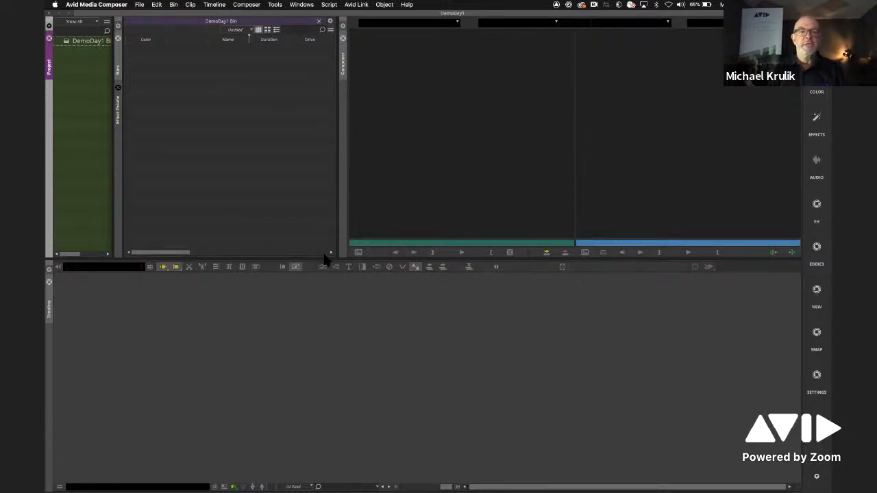
pyautogui.moveTo(325, 264); pyautogui.dragTo(336, 321)
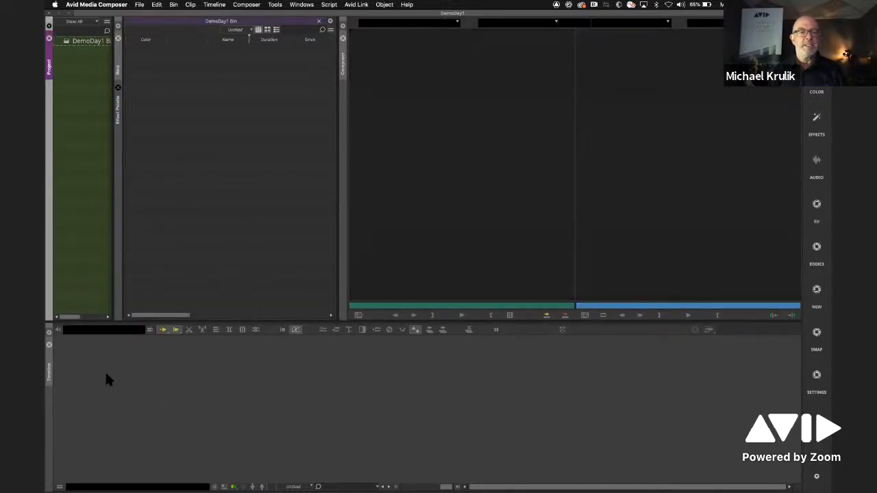
# - Make the Timeline, Project, Bins and Composer panels active in turn, and bring the Effect Palette forward
pyautogui.click(49, 370)
pyautogui.click(65, 186)
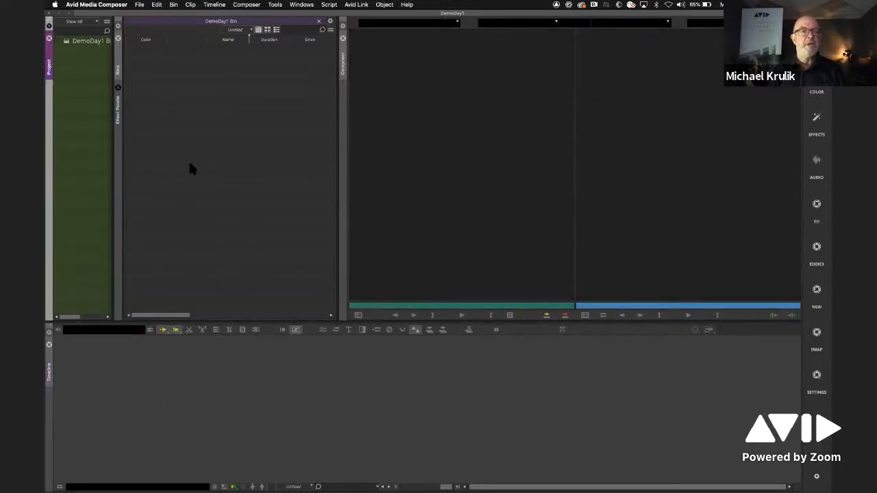
pyautogui.click(188, 162)
pyautogui.click(356, 57)
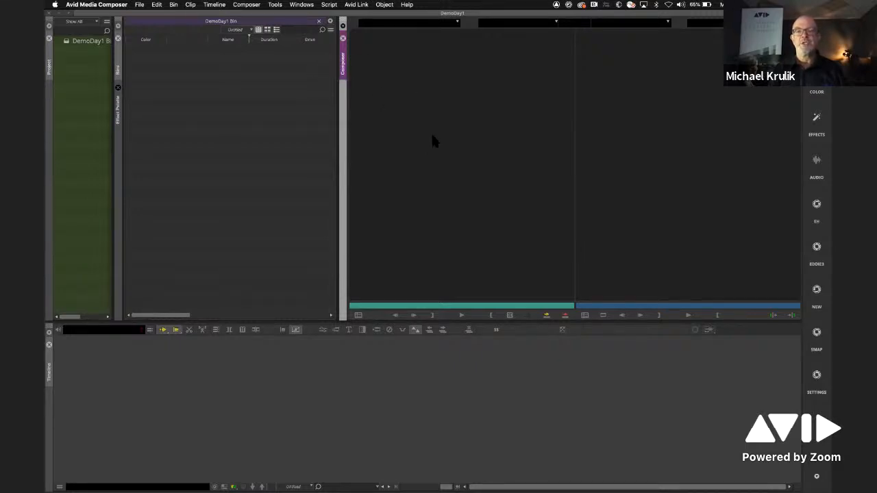
pyautogui.click(511, 119)
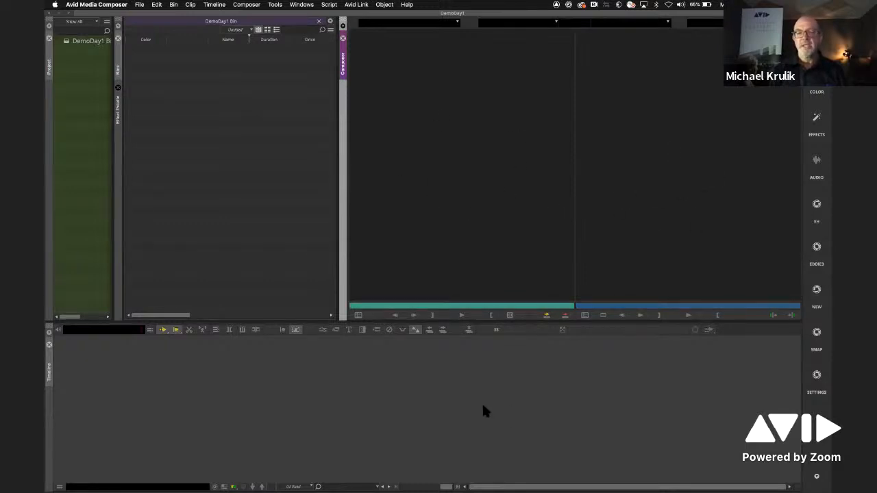
pyautogui.click(370, 382)
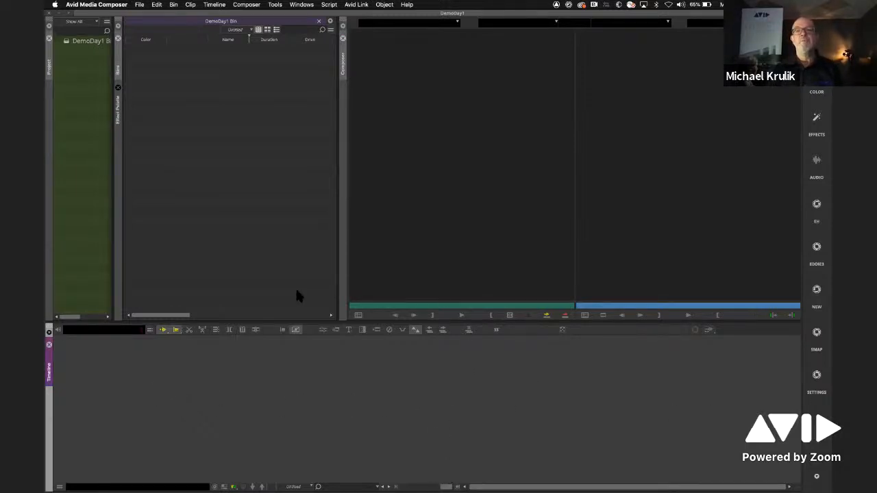
pyautogui.click(292, 142)
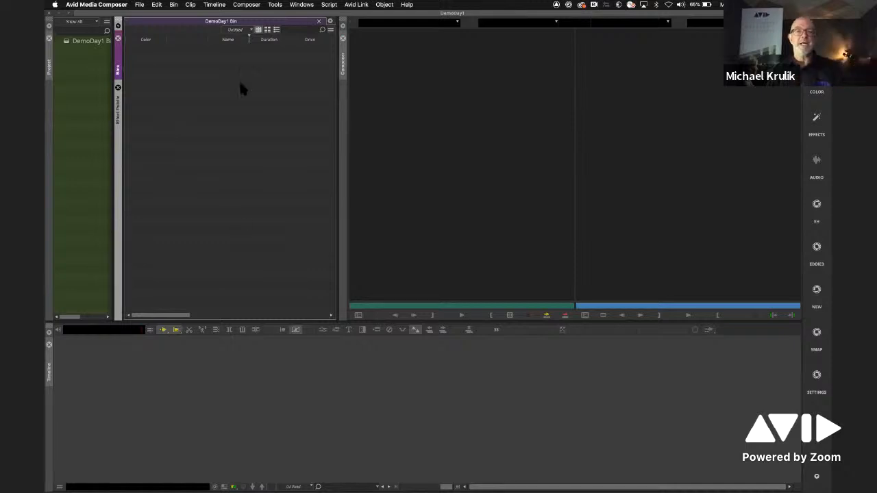
pyautogui.click(87, 125)
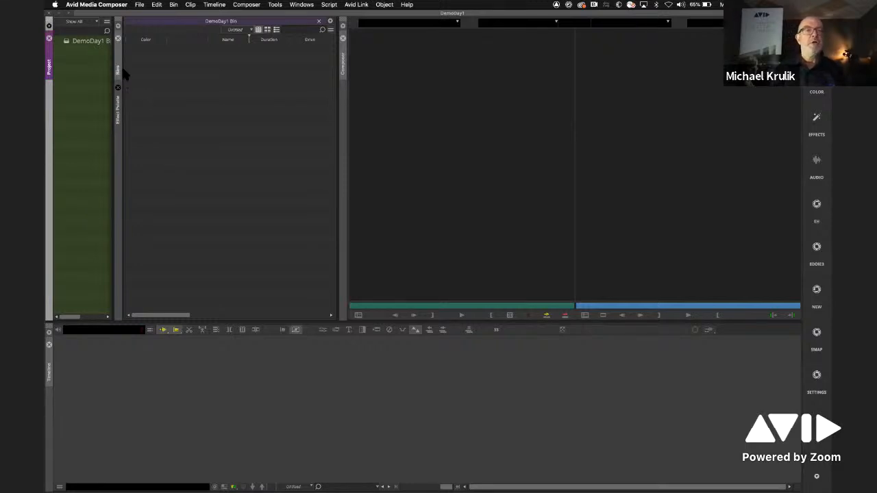
pyautogui.click(117, 115)
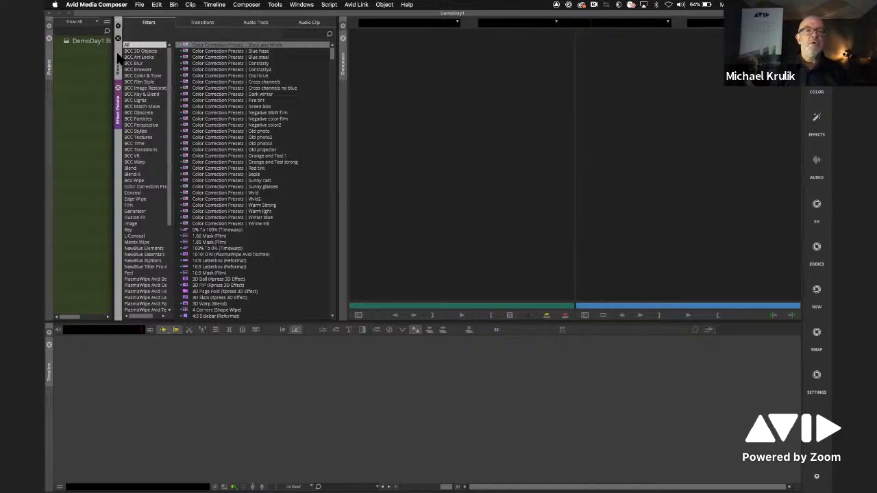
# - Bring the Bins panel in front of the Effect Palette in their shared tabbed group
pyautogui.click(118, 68)
pyautogui.click(118, 90)
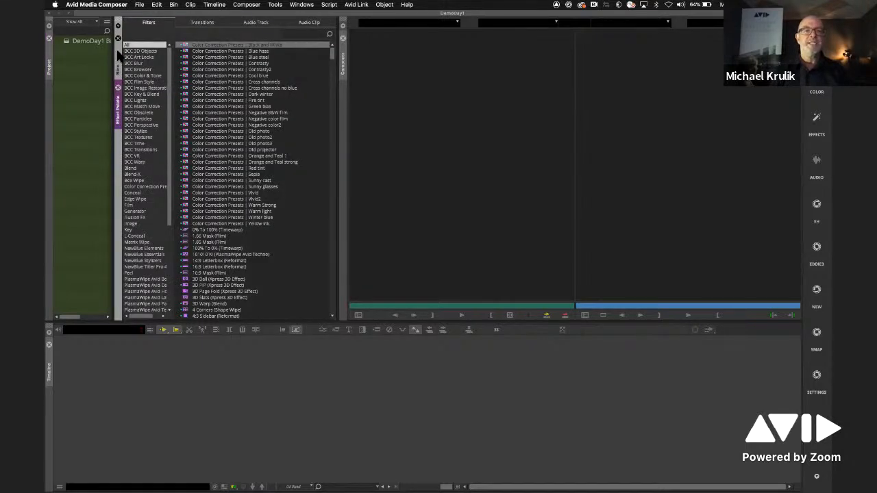
pyautogui.click(118, 65)
pyautogui.click(119, 137)
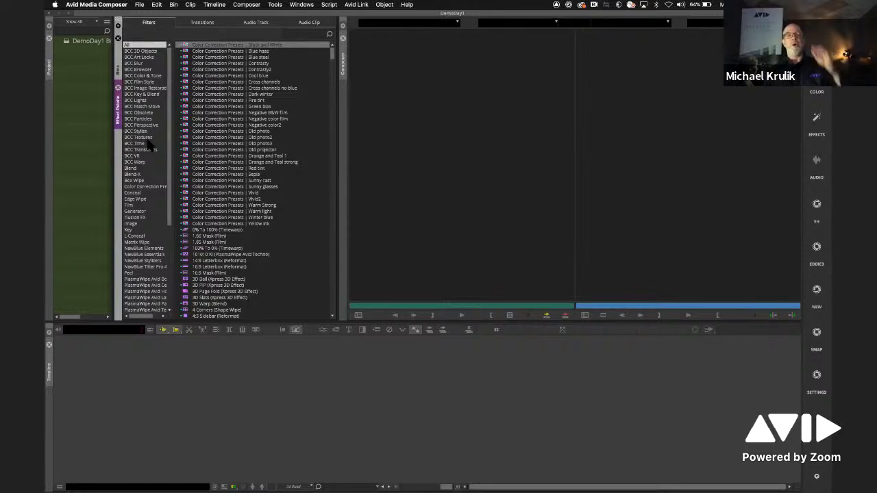
pyautogui.click(118, 65)
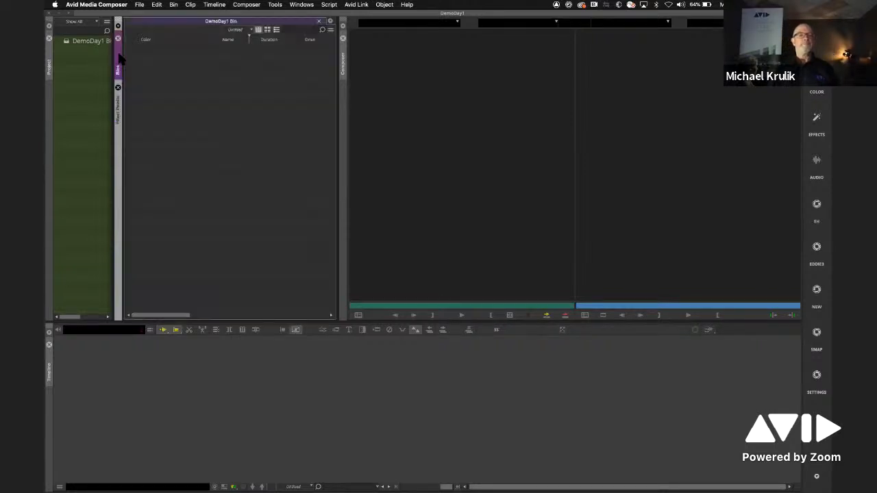
# - Close the Project panel beside the Bins panel, and open it again
pyautogui.click(87, 86)
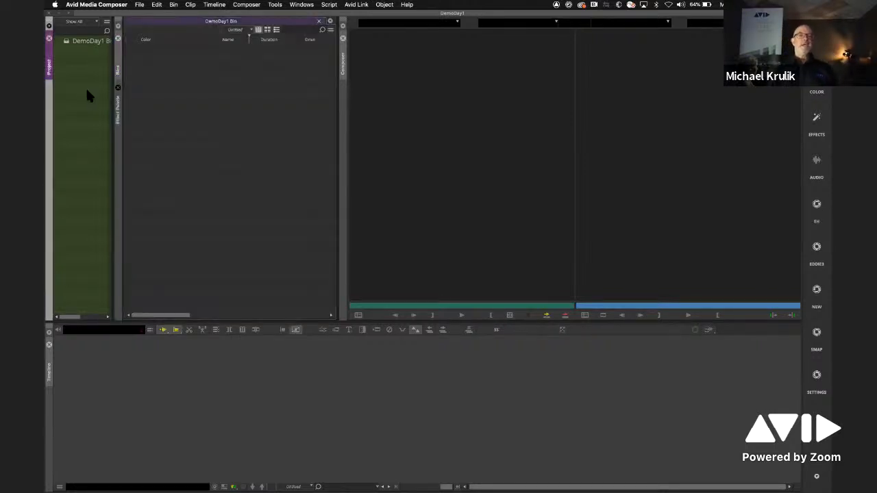
pyautogui.click(48, 38)
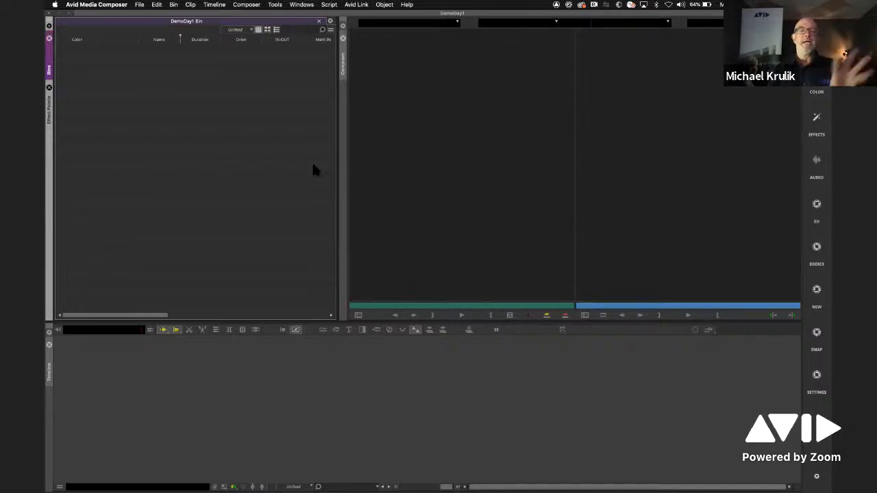
pyautogui.click(276, 4)
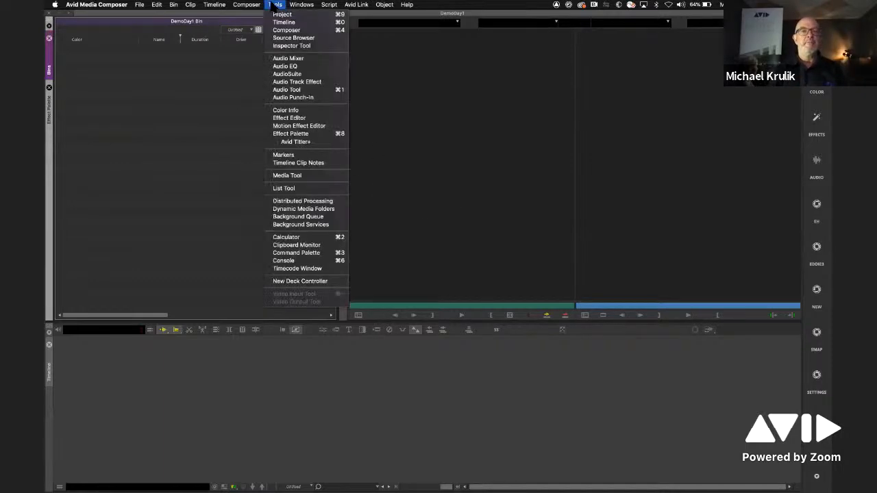
pyautogui.click(281, 14)
# - Undock the Project panel as a small floating window over the Bins panel, and close it
pyautogui.moveTo(49, 57); pyautogui.dragTo(161, 84)
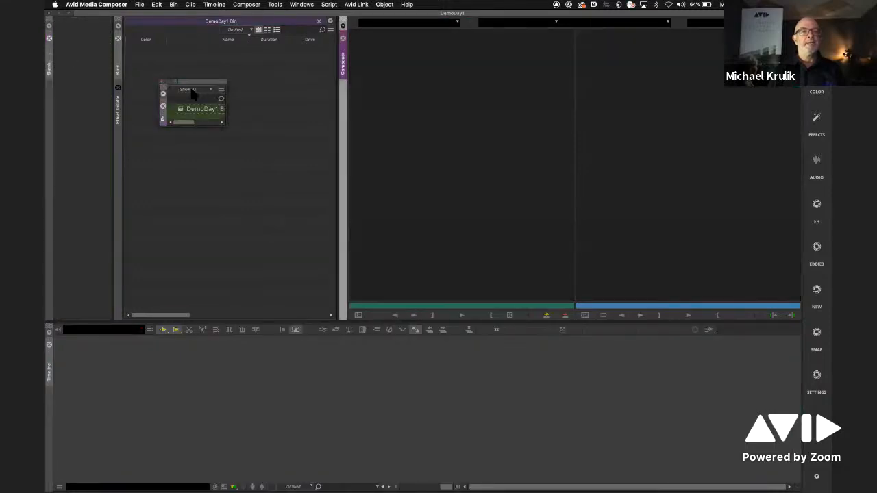
pyautogui.click(164, 106)
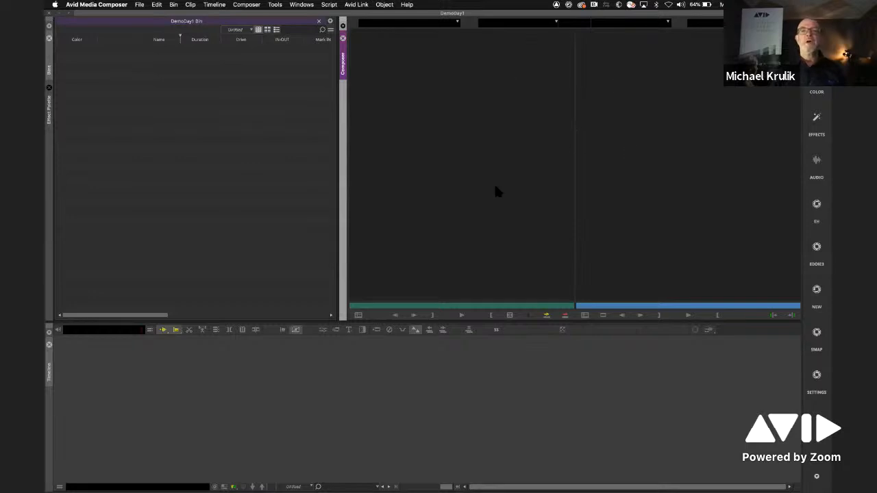
pyautogui.click(360, 361)
pyautogui.click(260, 223)
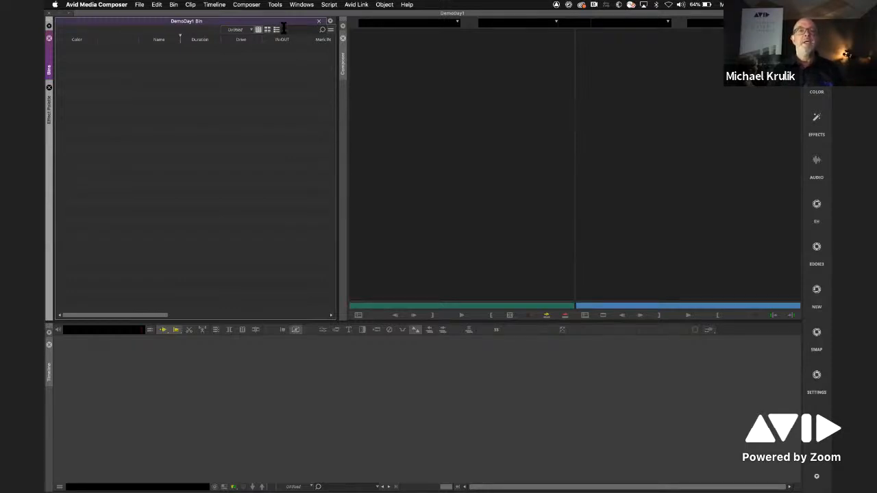
# - Reopen the floating Project panel, enlarge it, and move it across the border between the Bins and Composer panels
pyautogui.click(275, 4)
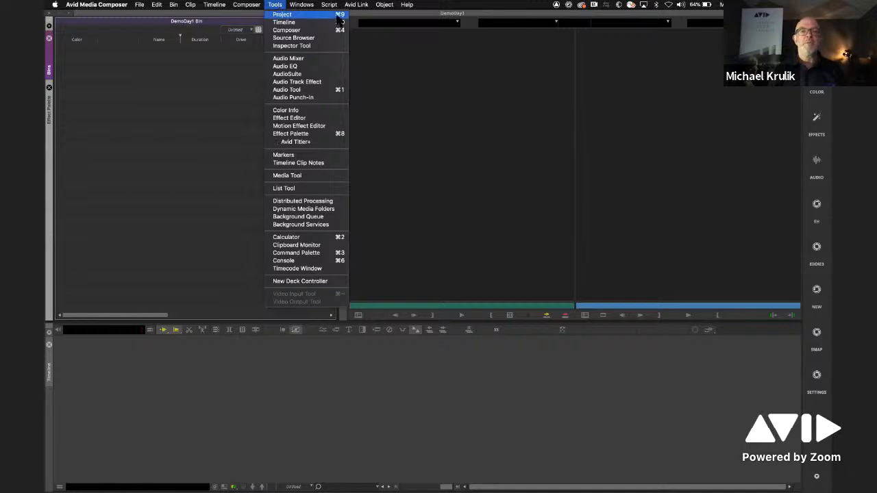
pyautogui.click(313, 15)
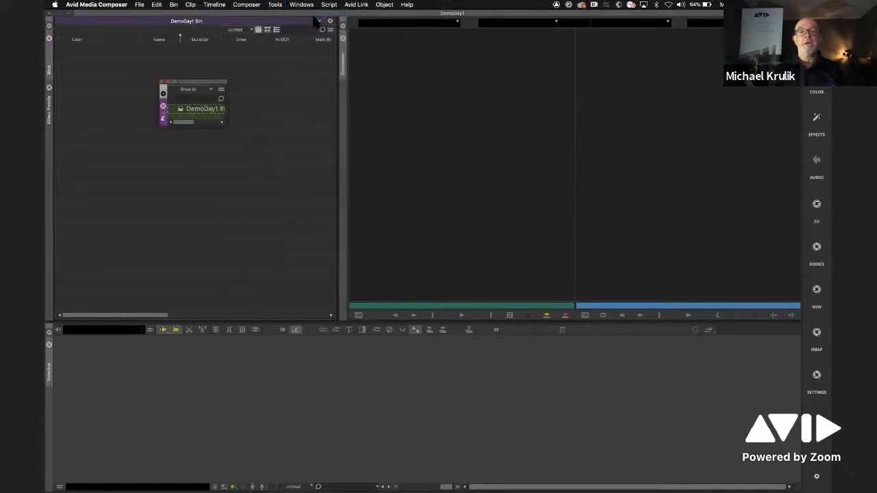
pyautogui.moveTo(226, 126); pyautogui.dragTo(348, 224)
pyautogui.moveTo(290, 85); pyautogui.dragTo(373, 148)
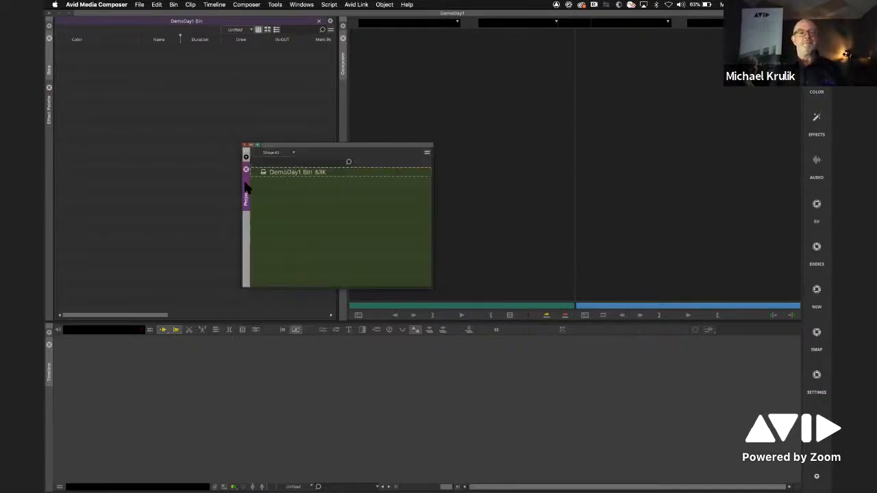
# - Dock the Project panel along the left edge of the Bins panel and adjust the widths of the Project, Bins and Composer panels
pyautogui.moveTo(247, 196); pyautogui.dragTo(183, 119)
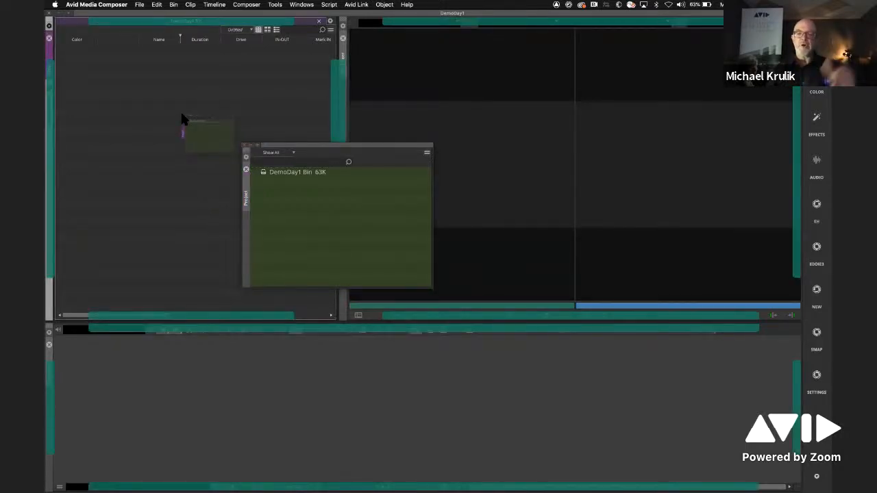
pyautogui.moveTo(182, 120); pyautogui.dragTo(49, 176)
pyautogui.moveTo(231, 112); pyautogui.dragTo(128, 133)
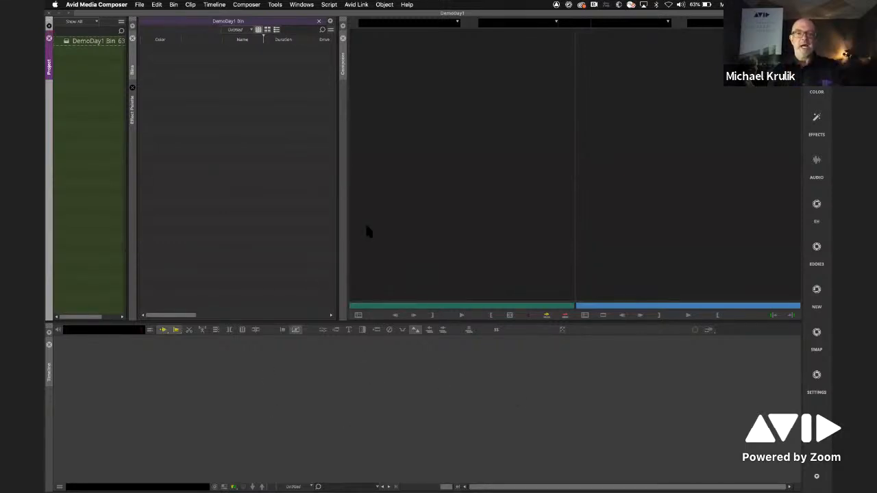
pyautogui.moveTo(340, 211); pyautogui.dragTo(382, 220)
pyautogui.moveTo(130, 195); pyautogui.dragTo(152, 200)
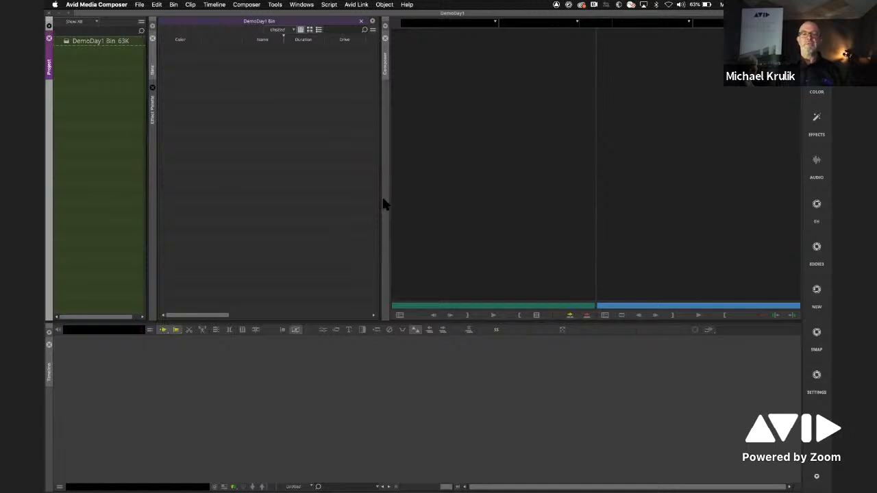
pyautogui.moveTo(382, 200); pyautogui.dragTo(352, 206)
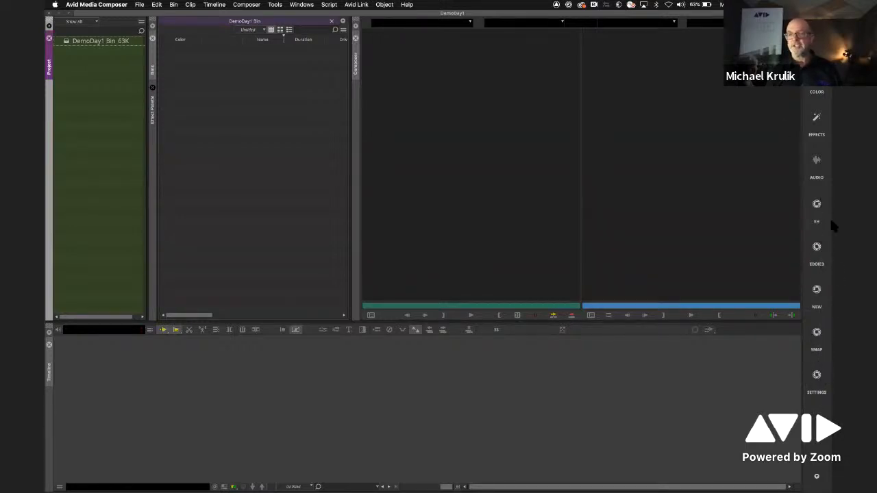
# - Make the Composer, Bins and Project panels active in turn
pyautogui.click(666, 189)
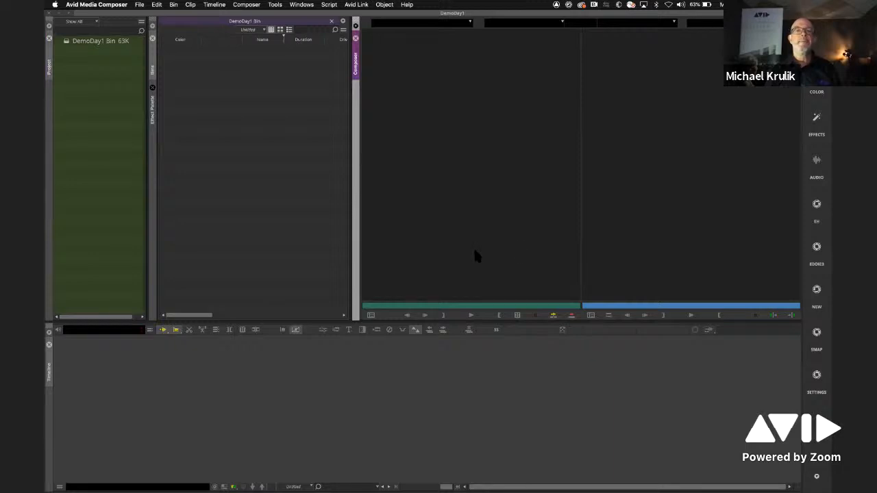
pyautogui.click(307, 215)
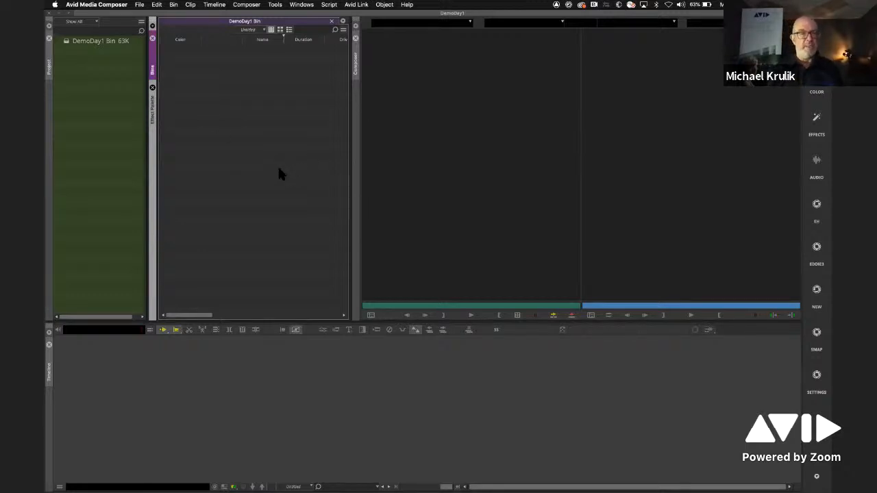
pyautogui.click(70, 41)
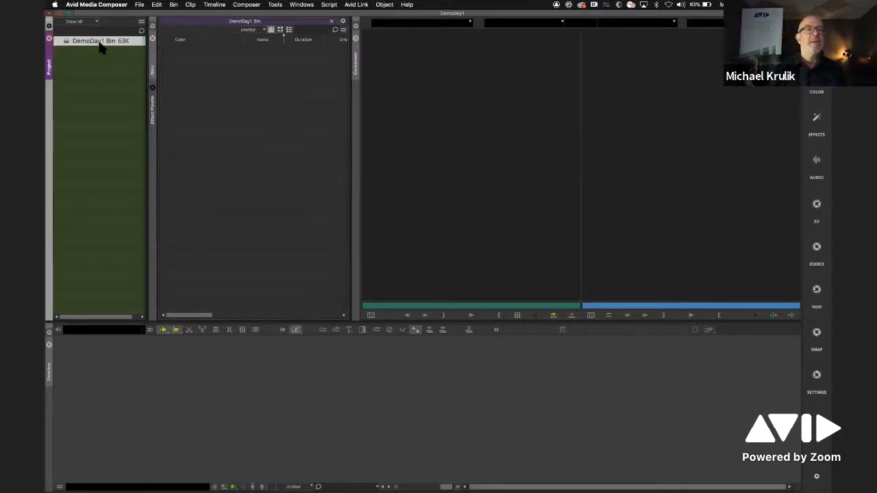
pyautogui.click(253, 25)
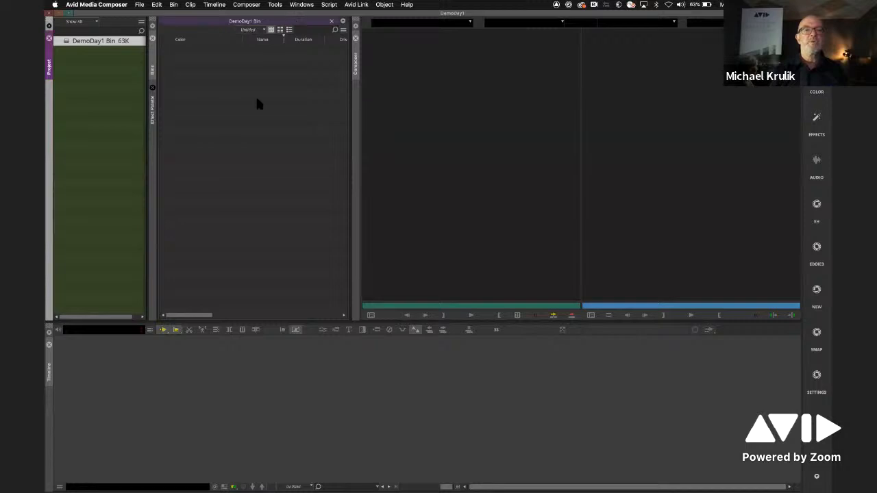
# - Rename the DemoDay1 Bin as Media Bin in the Project panel
pyautogui.click(101, 41)
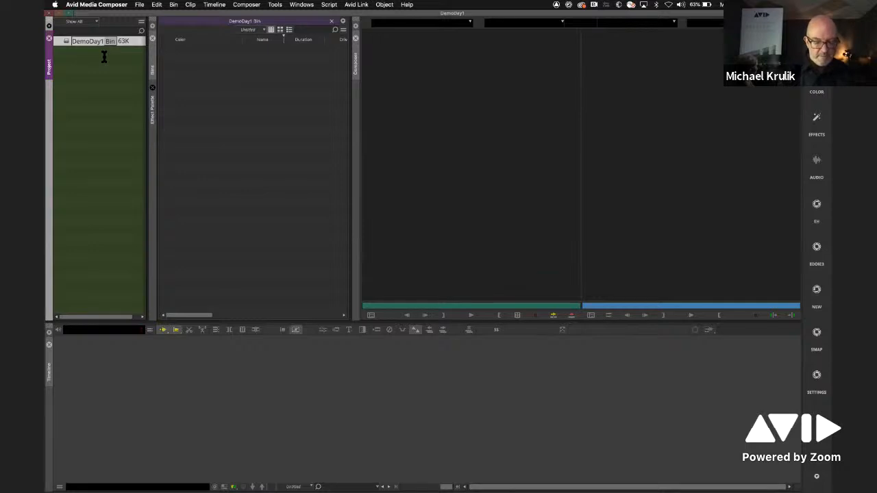
pyautogui.write('Med Bin')
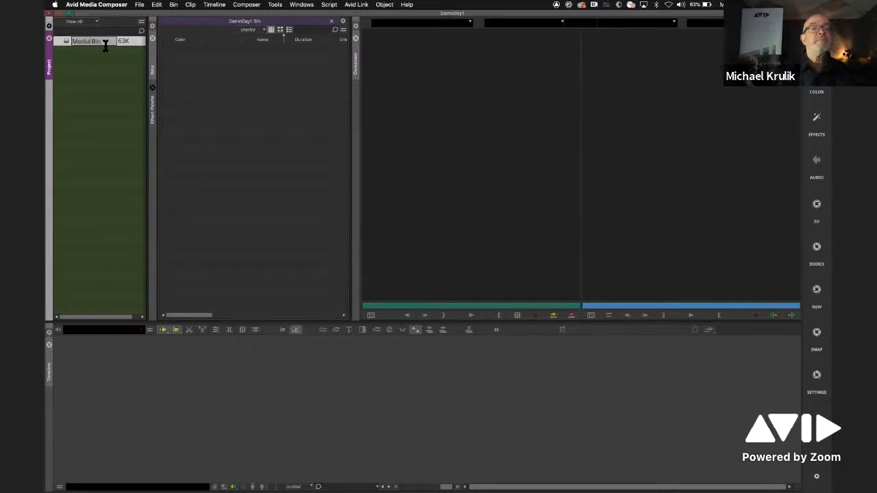
pyautogui.press('Return')
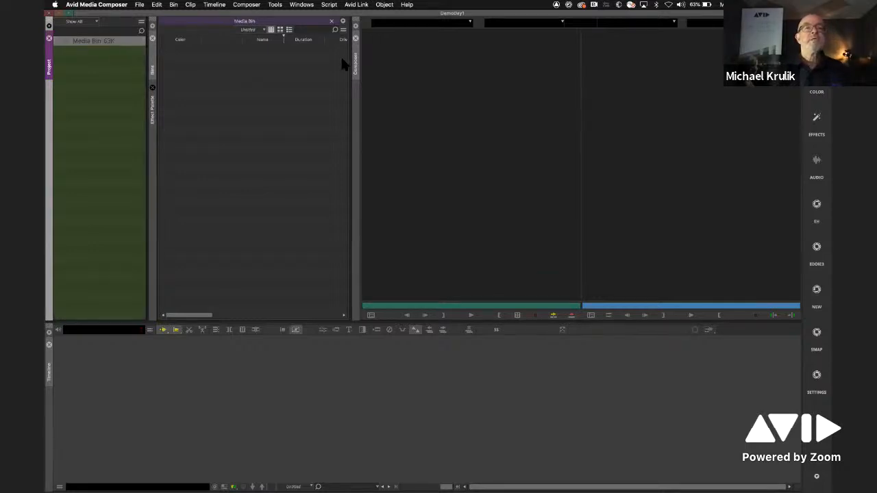
pyautogui.click(259, 78)
pyautogui.click(94, 67)
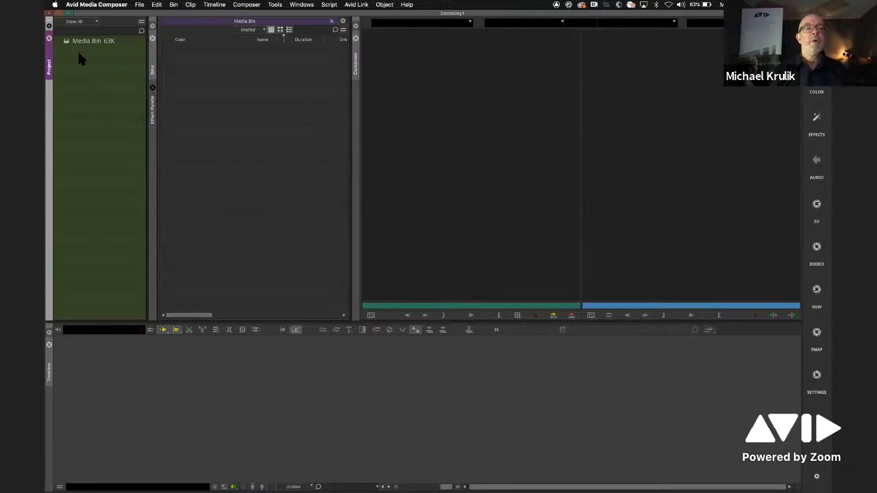
# - Create two new bins in the DemoDay1 project
pyautogui.rightClick(77, 59)
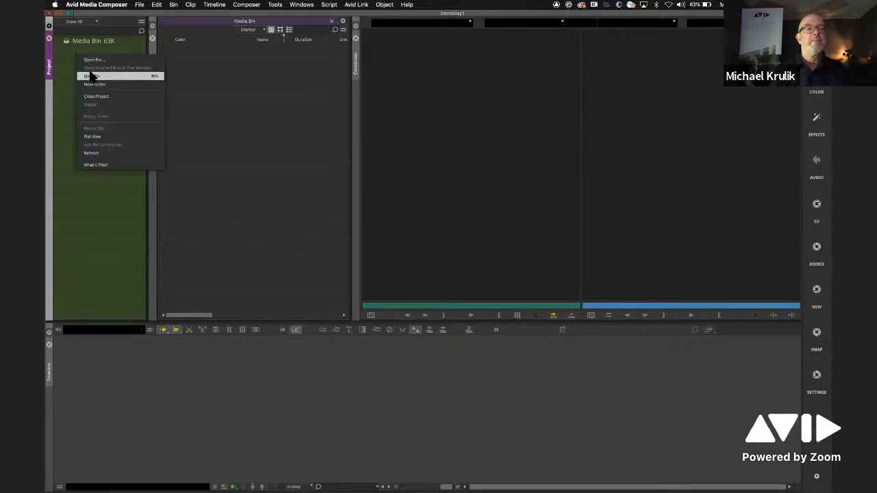
pyautogui.click(91, 76)
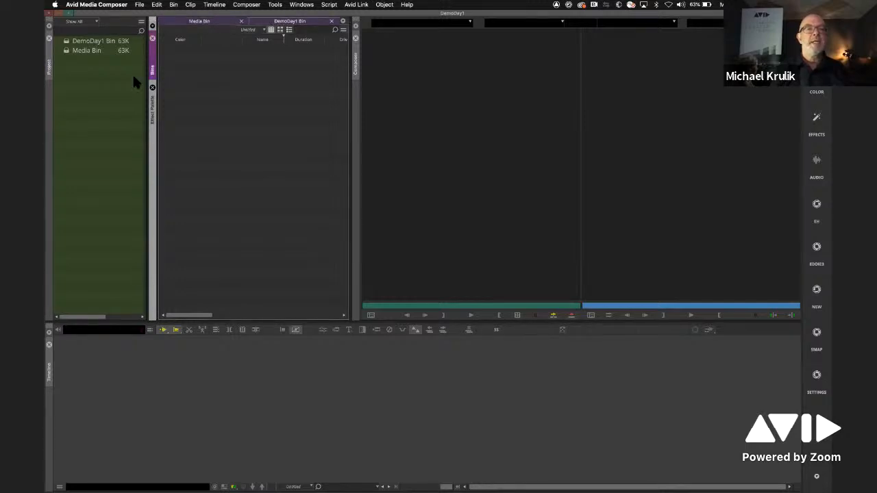
pyautogui.rightClick(84, 68)
pyautogui.click(100, 89)
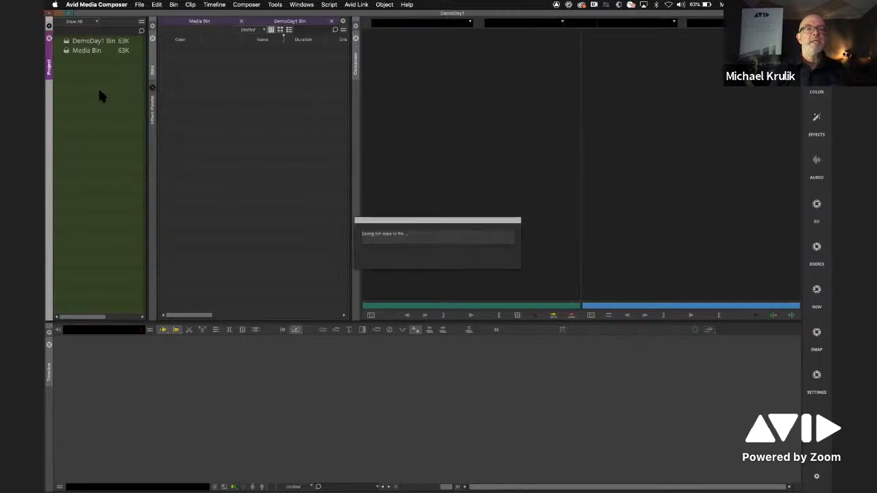
pyautogui.click(251, 22)
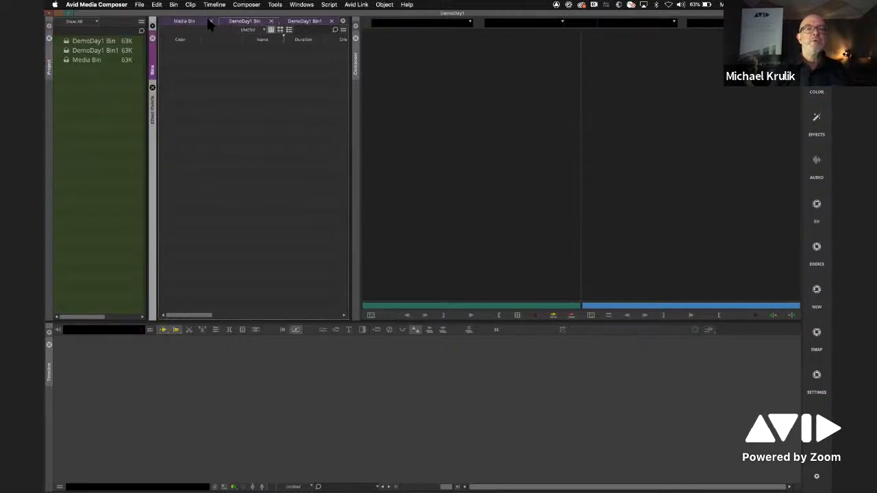
# - Rename the DemoDay1 Bin1 bin as Music and the DemoDay1 Bin bin as Cuts
pyautogui.click(101, 51)
pyautogui.write('Music')
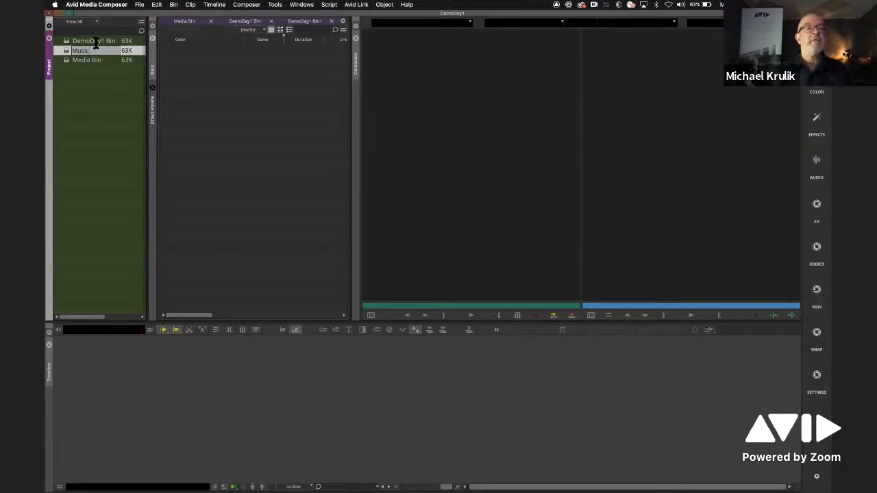
pyautogui.click(96, 42)
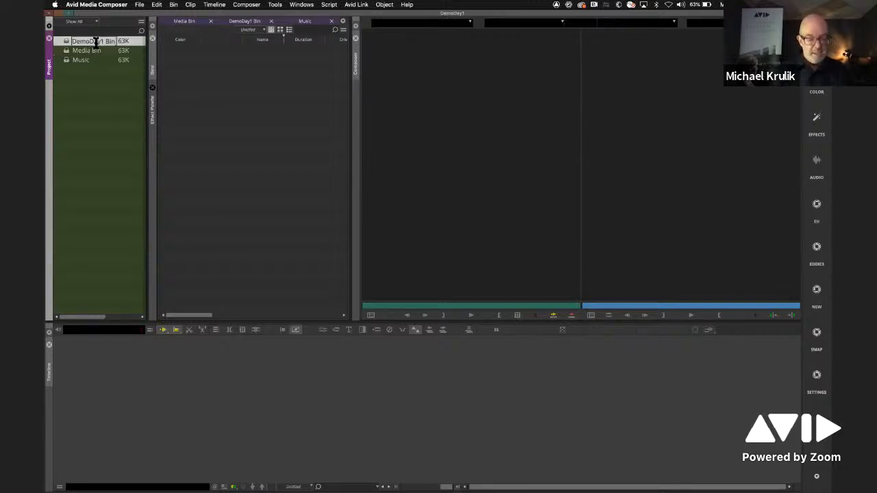
pyautogui.write('Cuts')
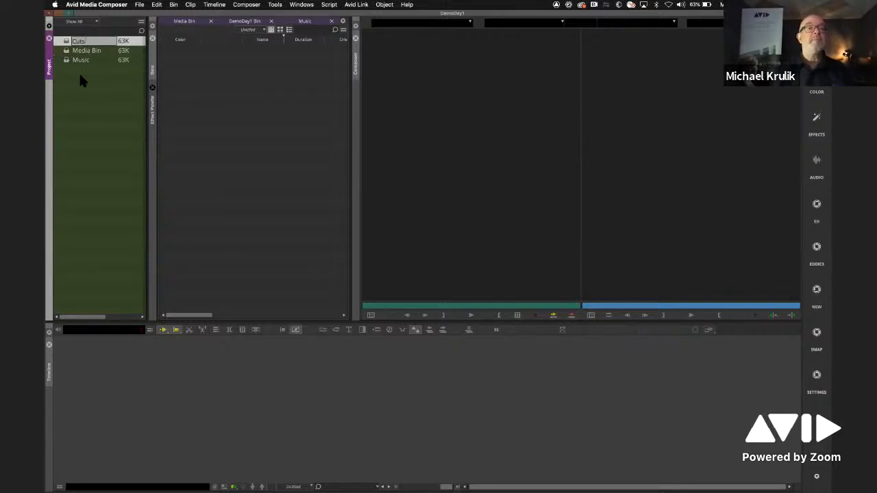
pyautogui.press('Return')
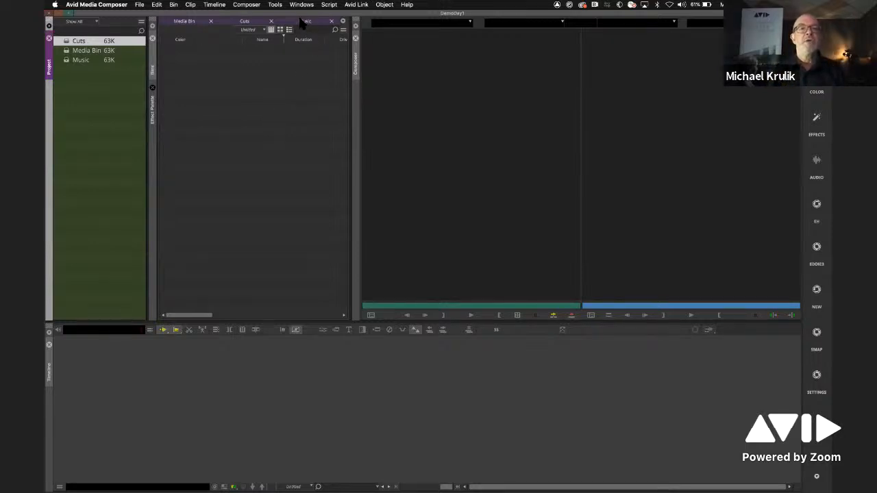
# - Split the Music bin into its own pane below the Media Bin and Cuts tabs, and give the upper pane more height
pyautogui.moveTo(304, 22); pyautogui.dragTo(254, 317)
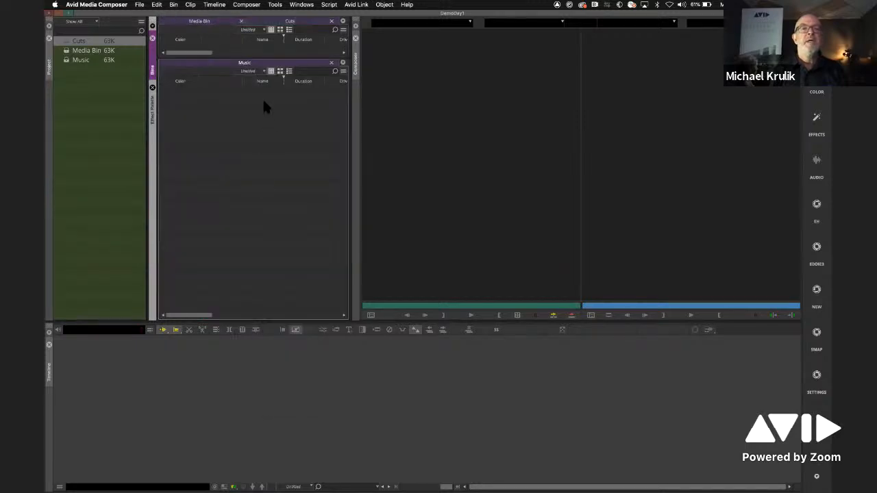
pyautogui.moveTo(268, 60); pyautogui.dragTo(266, 139)
pyautogui.click(210, 23)
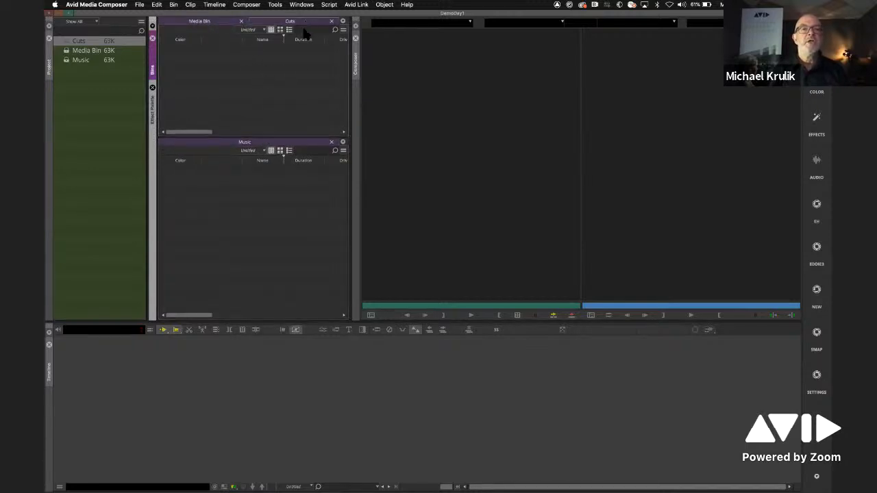
pyautogui.click(253, 142)
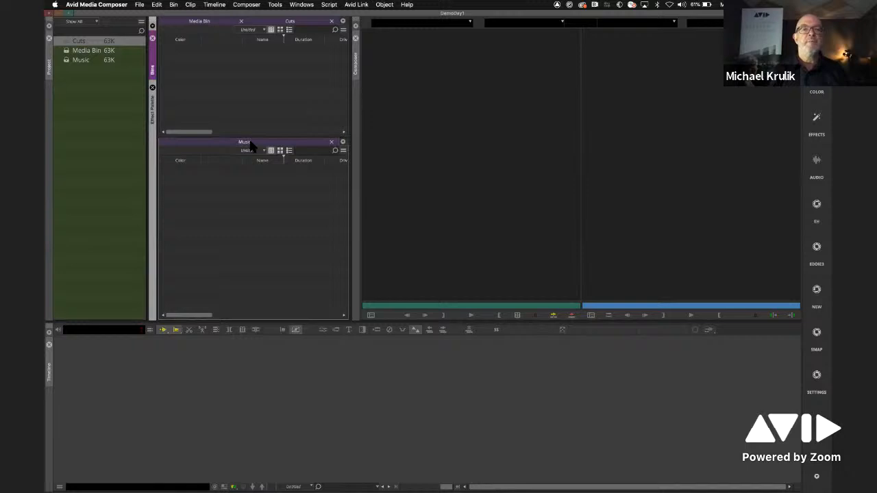
# - Split the Cuts bin into its own pane below Music, and give the Media Bin pane most of the height
pyautogui.moveTo(292, 24); pyautogui.dragTo(272, 318)
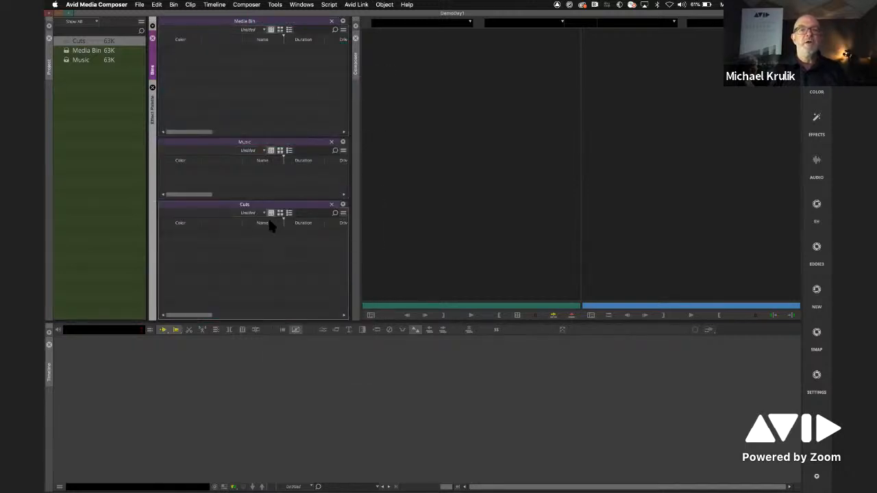
pyautogui.moveTo(265, 160); pyautogui.dragTo(266, 111)
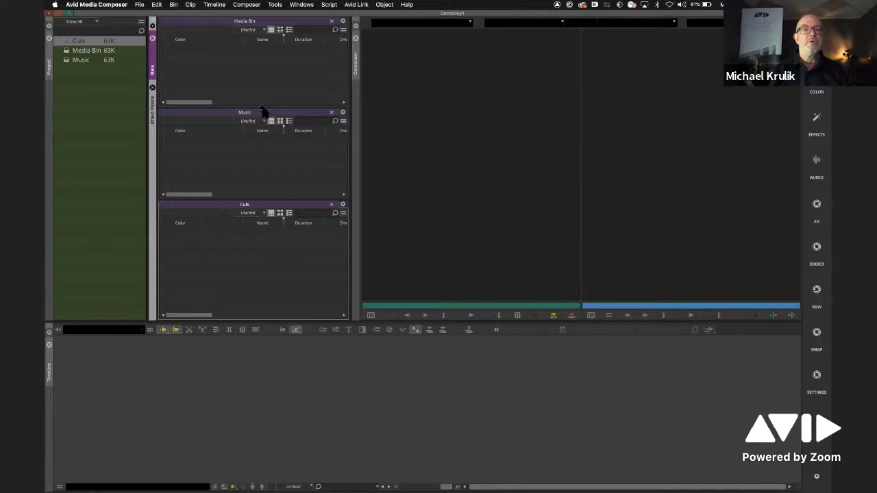
pyautogui.moveTo(246, 113); pyautogui.dragTo(245, 226)
# - Examine where the Source Browser command is offered, among the bin's input options, the file input options and the tools
pyautogui.rightClick(222, 85)
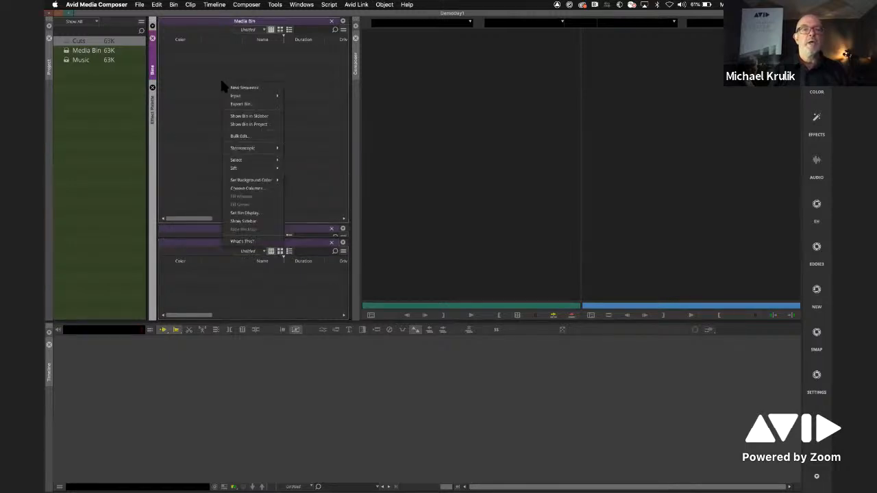
pyautogui.moveTo(236, 96)
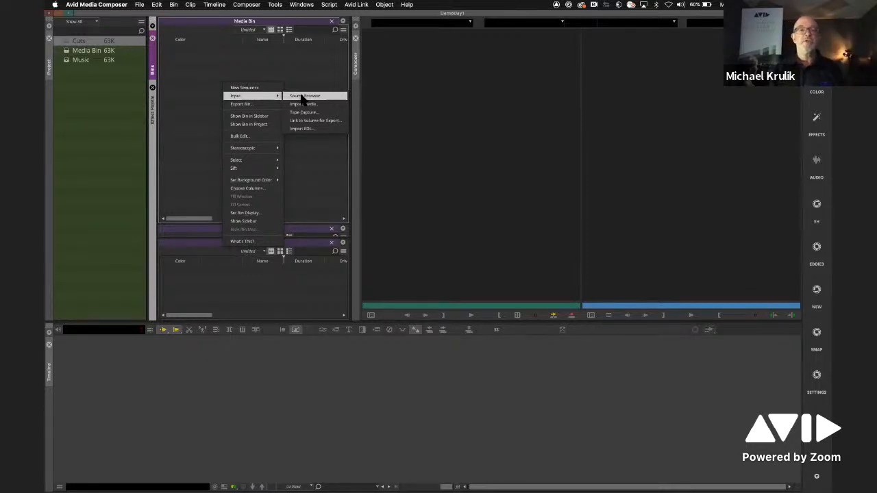
pyautogui.click(140, 5)
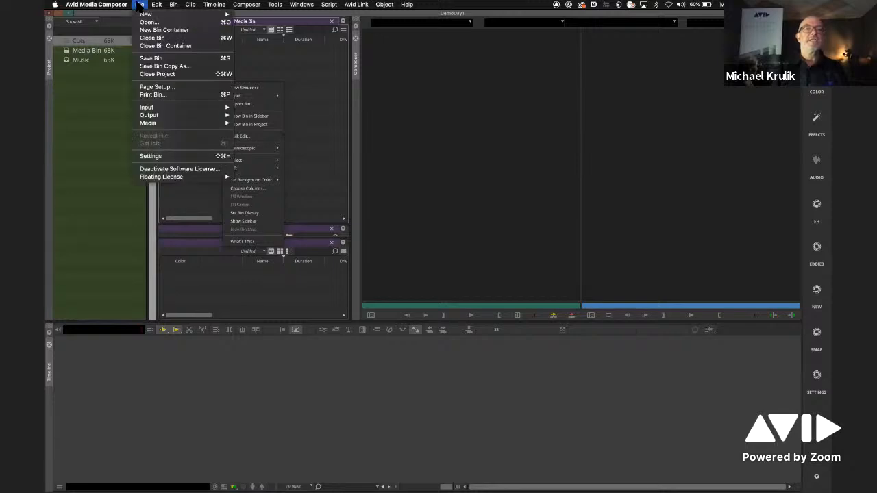
pyautogui.moveTo(152, 109)
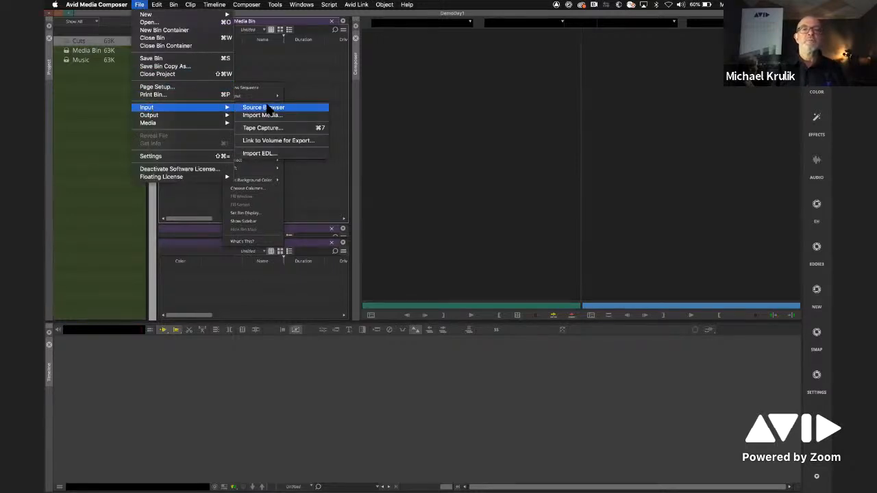
pyautogui.click(296, 69)
pyautogui.click(275, 5)
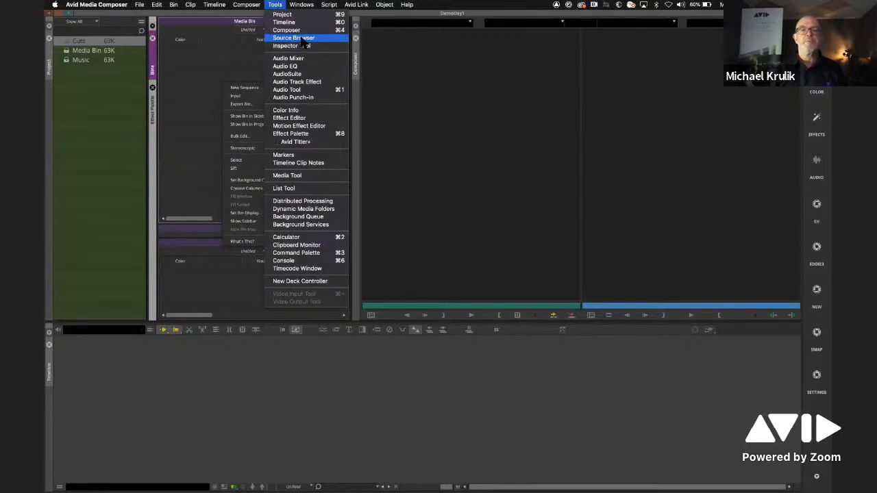
pyautogui.click(212, 51)
pyautogui.click(297, 81)
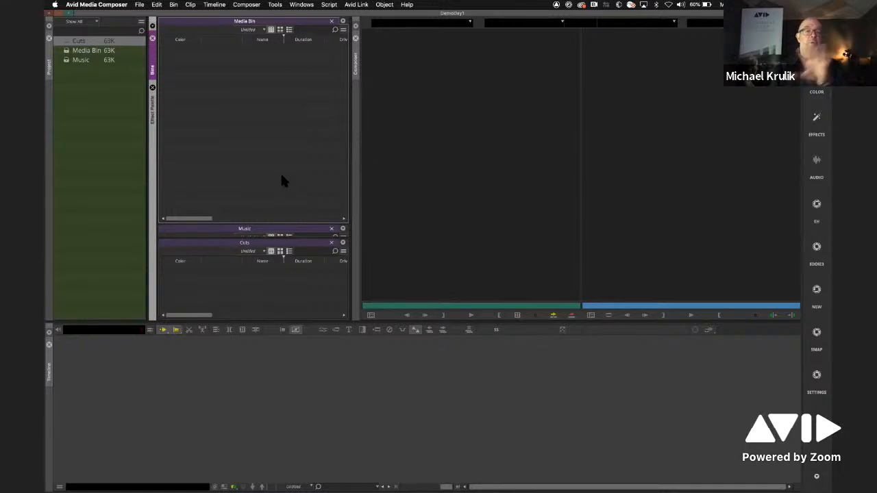
# - Reduce the height of the Media Bin pane to give the Music pane more room
pyautogui.moveTo(273, 191); pyautogui.dragTo(269, 166)
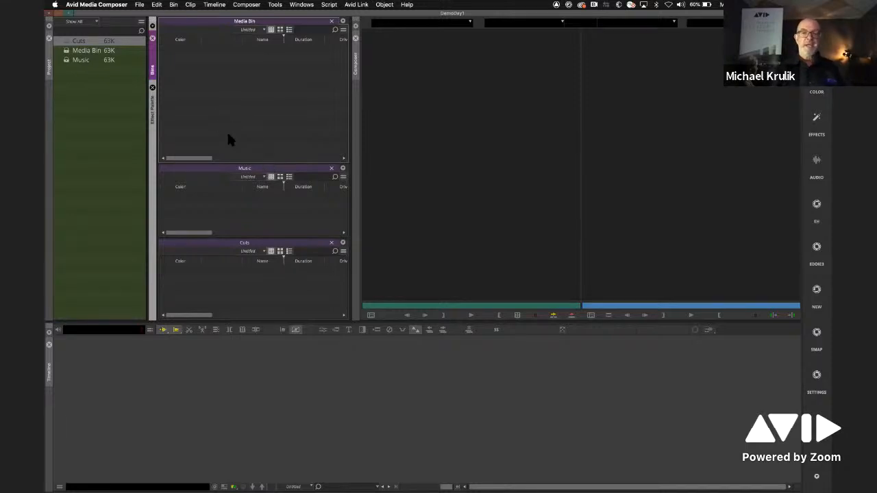
# - Open the Settings window and review the Format, Project and User settings
pyautogui.click(140, 5)
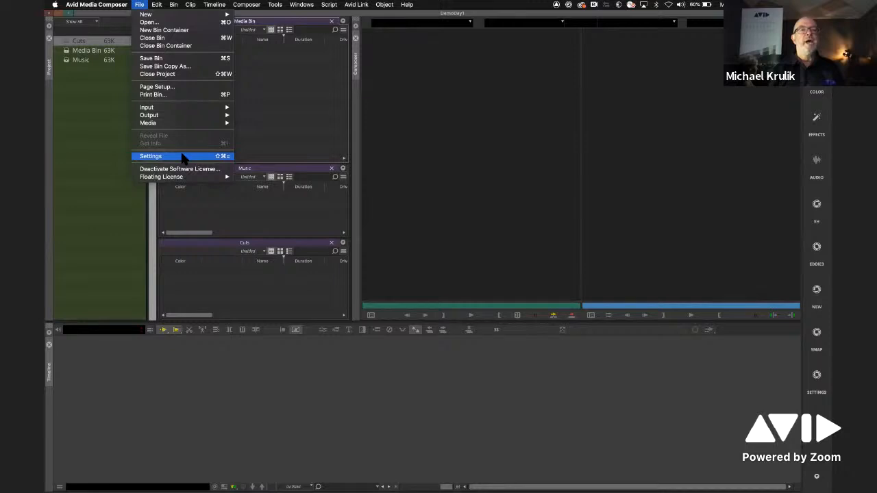
pyautogui.click(186, 158)
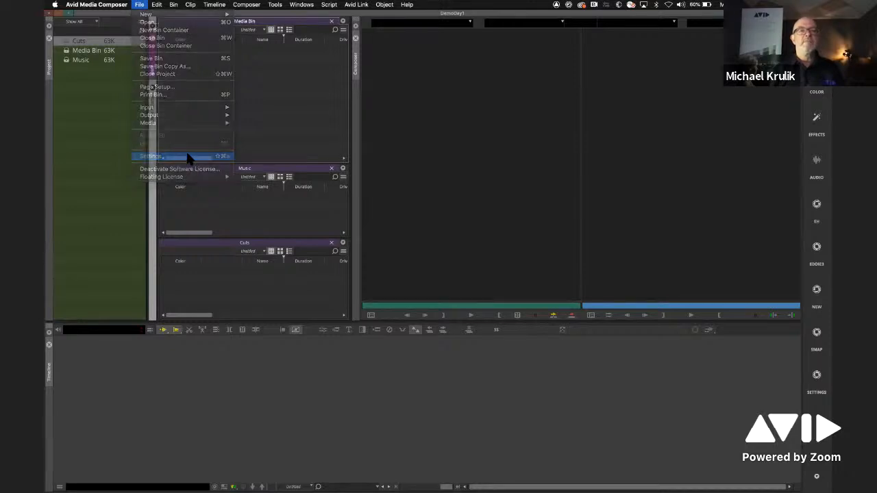
pyautogui.moveTo(404, 118); pyautogui.dragTo(293, 73)
pyautogui.click(288, 82)
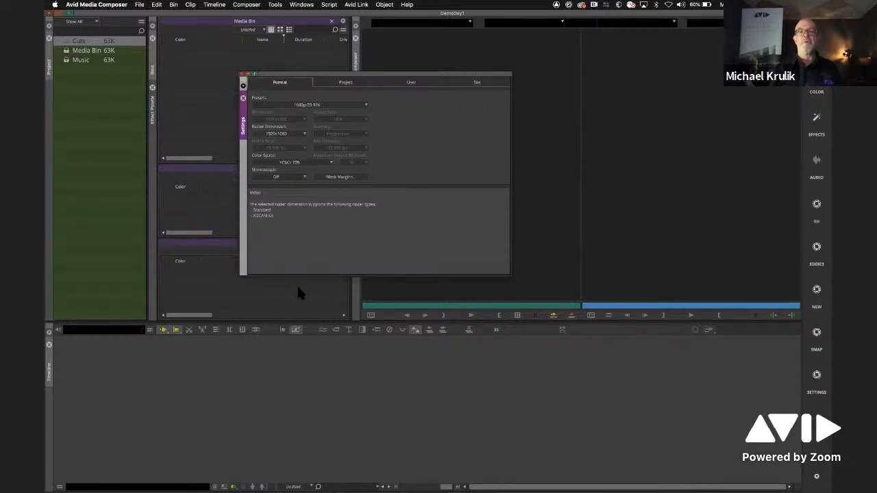
pyautogui.click(346, 83)
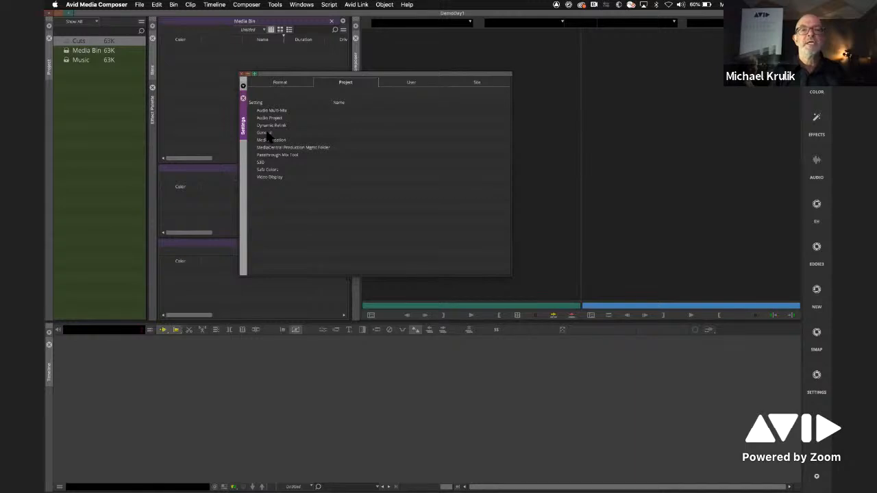
pyautogui.click(412, 83)
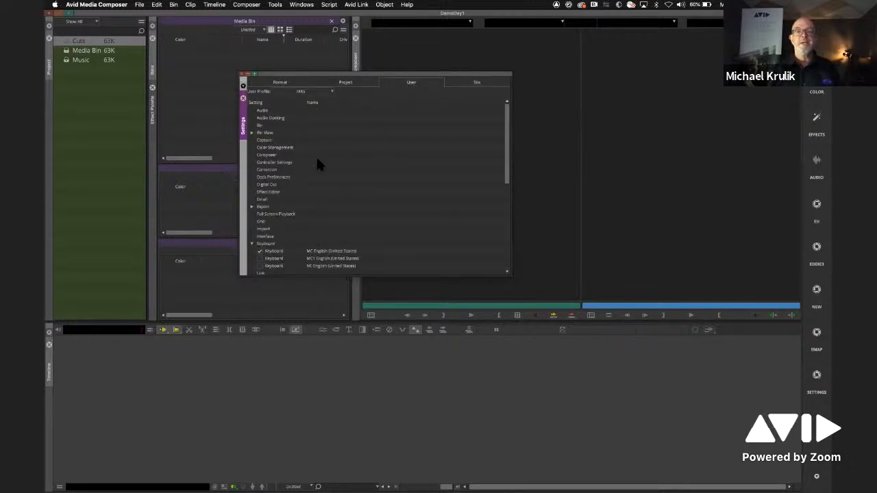
pyautogui.moveTo(506, 170)
pyautogui.mouseDown()
pyautogui.moveTo(506, 216)
pyautogui.moveTo(503, 169)
pyautogui.mouseUp()
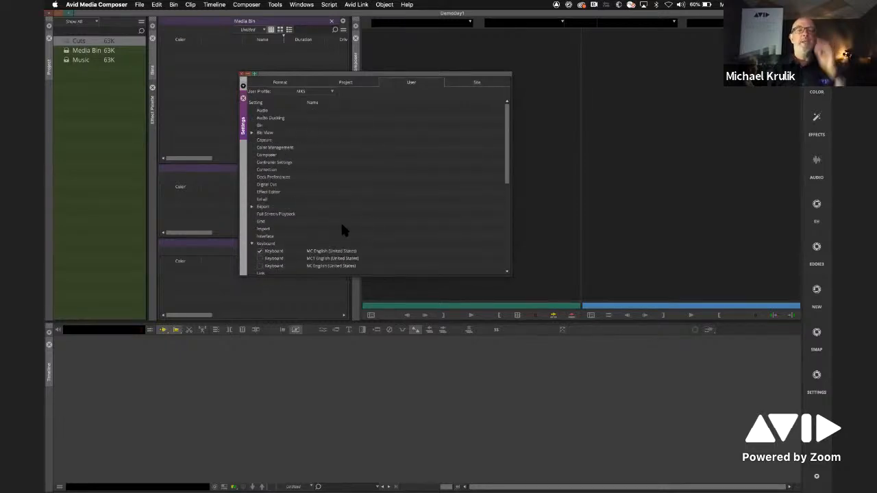
# - Enlarge the Settings window downward and open the MC English (United States) keyboard layout, placing it over the settings list
pyautogui.moveTo(479, 277); pyautogui.dragTo(479, 393)
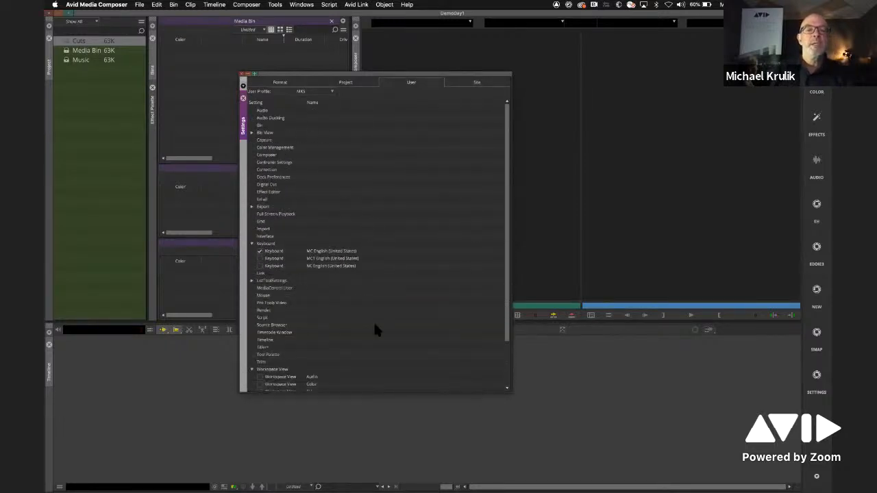
pyautogui.click(264, 244)
pyautogui.doubleClick(273, 252)
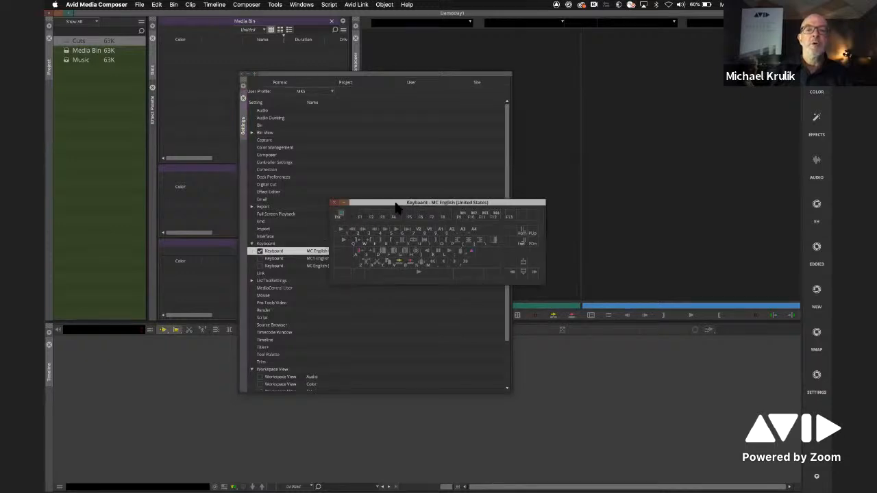
pyautogui.moveTo(395, 206); pyautogui.dragTo(355, 169)
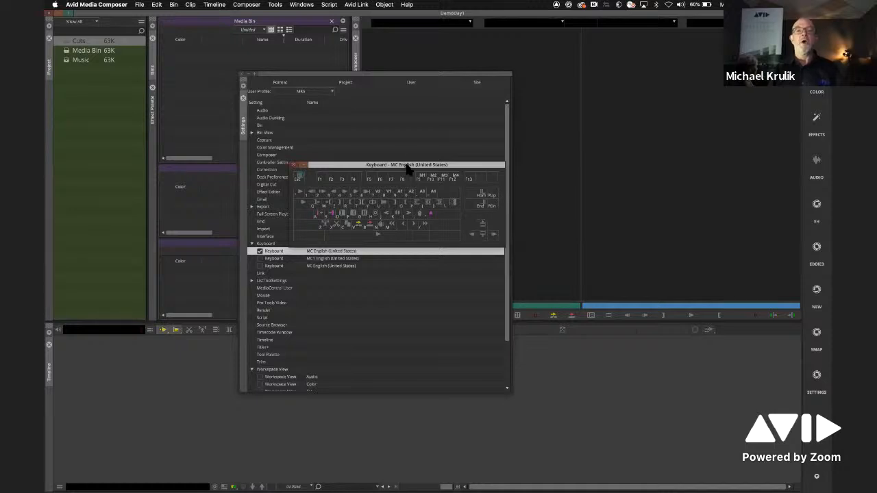
# - Open the Command Palette and place it directly below the keyboard layout
pyautogui.click(275, 4)
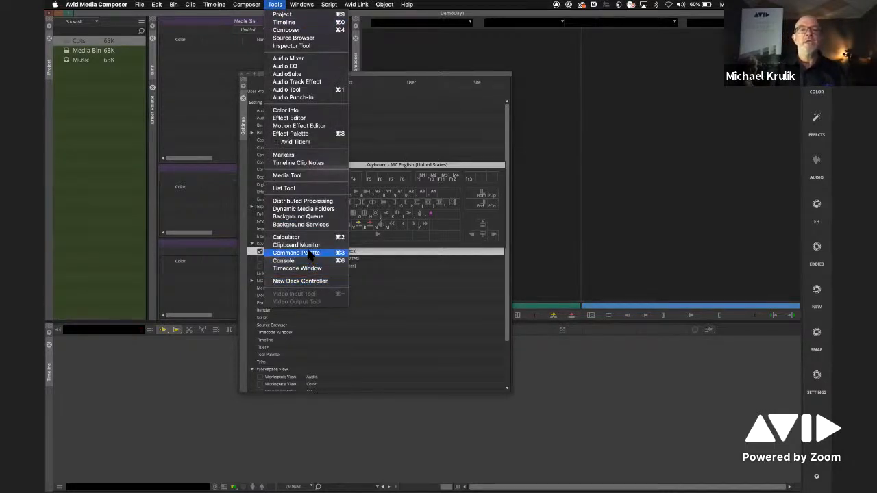
pyautogui.click(310, 253)
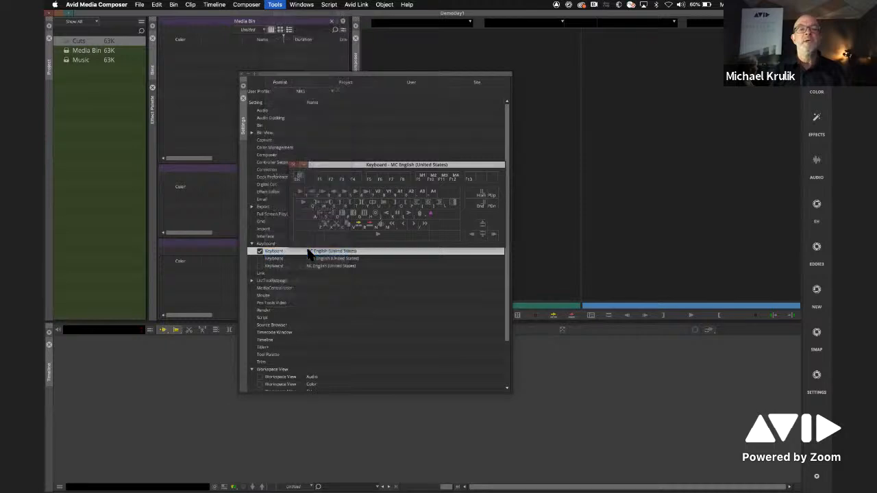
pyautogui.moveTo(456, 237); pyautogui.dragTo(373, 257)
pyautogui.moveTo(306, 268); pyautogui.dragTo(247, 260)
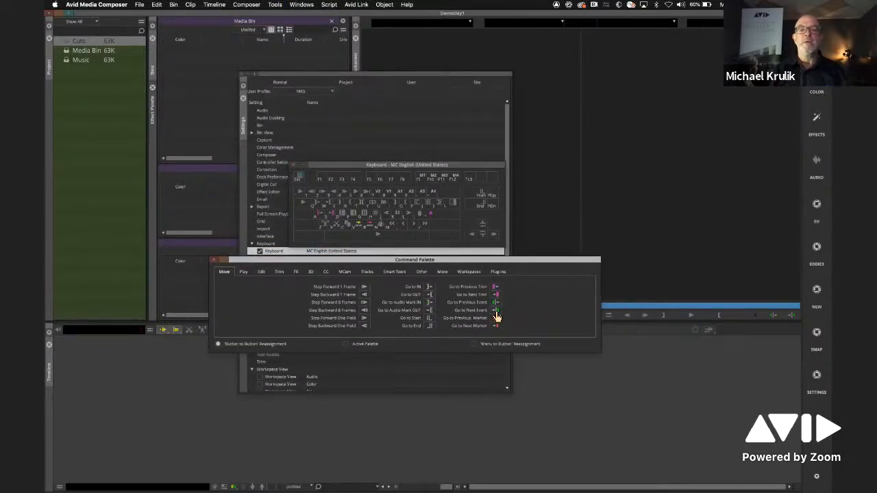
# - Examine the Command Palette's command categories from Play through Plug-ins, and return to the Play commands
pyautogui.click(244, 271)
pyautogui.click(261, 272)
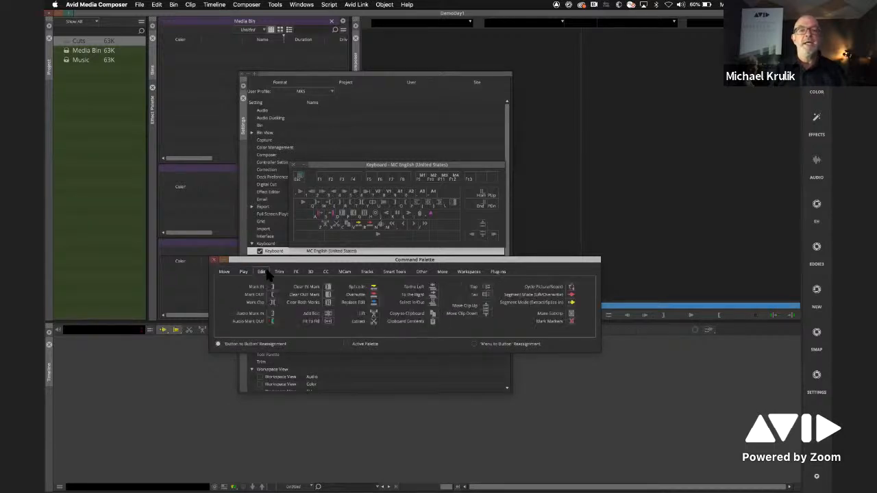
pyautogui.click(278, 272)
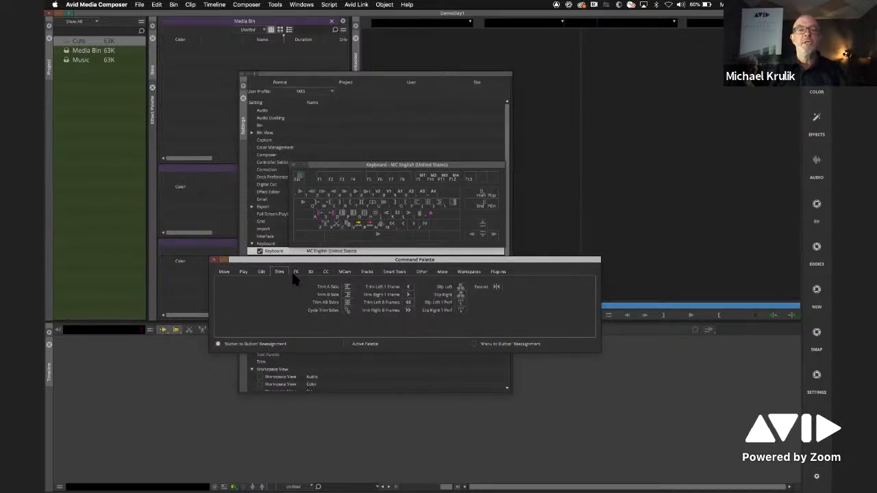
pyautogui.click(297, 272)
pyautogui.click(346, 272)
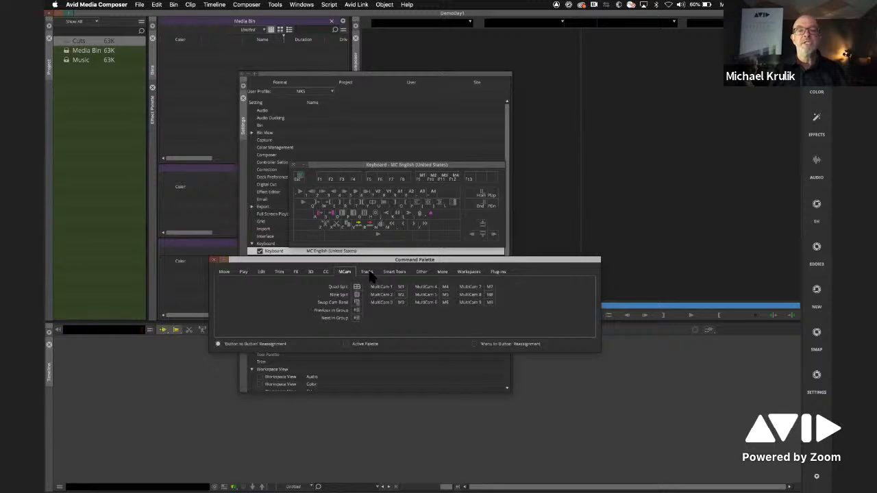
pyautogui.click(367, 272)
pyautogui.click(395, 272)
pyautogui.click(421, 272)
pyautogui.click(442, 272)
pyautogui.click(469, 272)
pyautogui.click(498, 272)
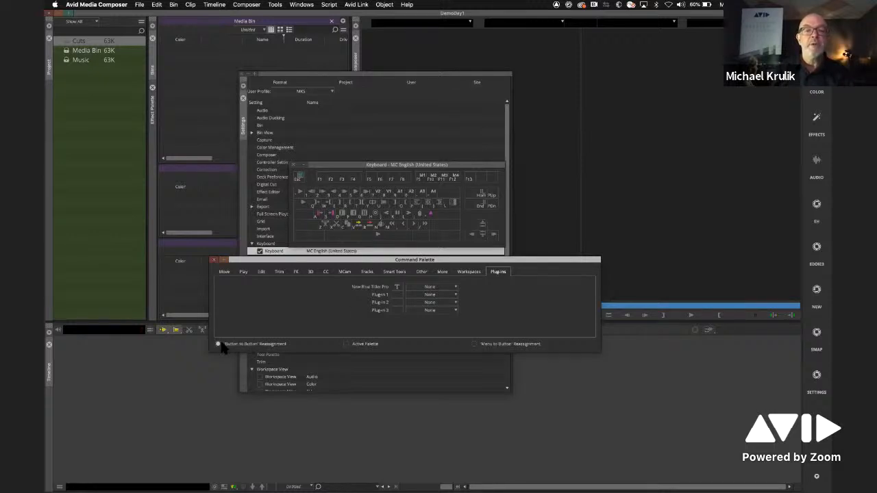
pyautogui.click(243, 272)
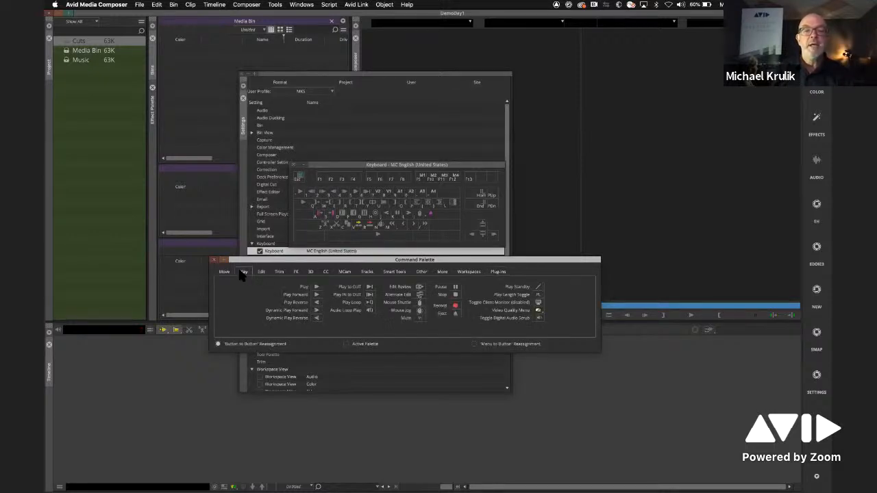
# - Move the Command Palette further down, clear of the keyboard layout and the keyboard entries in the settings list
pyautogui.moveTo(509, 260); pyautogui.dragTo(529, 293)
pyautogui.moveTo(561, 350); pyautogui.dragTo(332, 220)
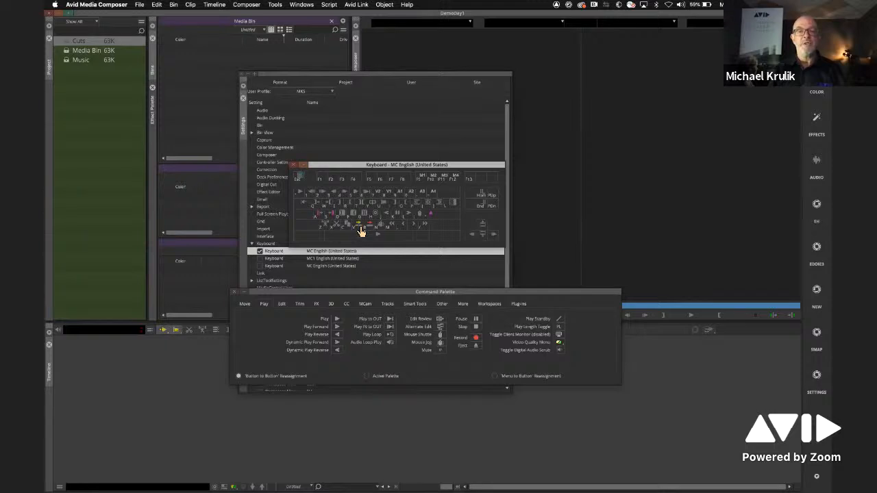
# - Enable 'Menu to Button' Reassignment and map the Settings command to the purple-icon key near the end of the keyboard layout's A row
pyautogui.click(514, 376)
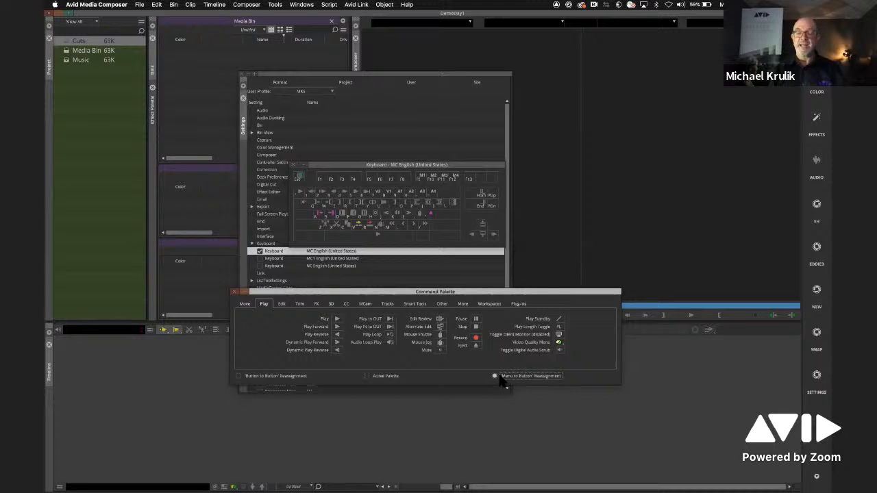
pyautogui.click(139, 5)
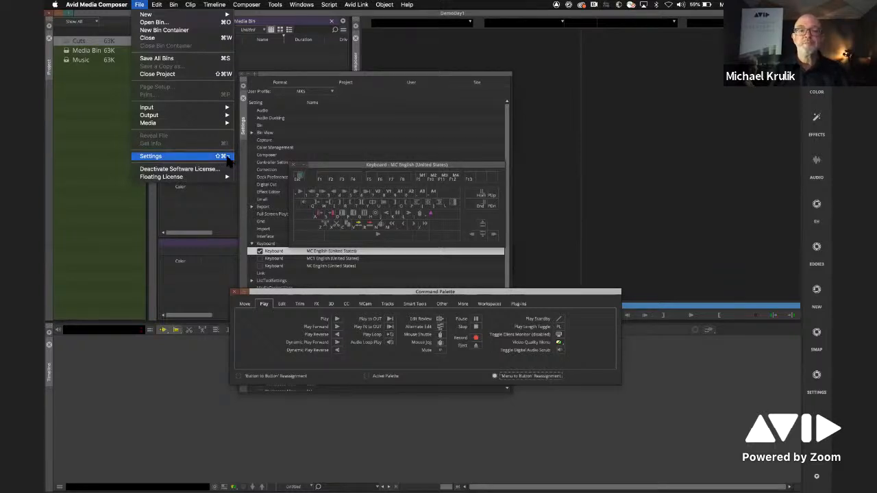
pyautogui.click(378, 129)
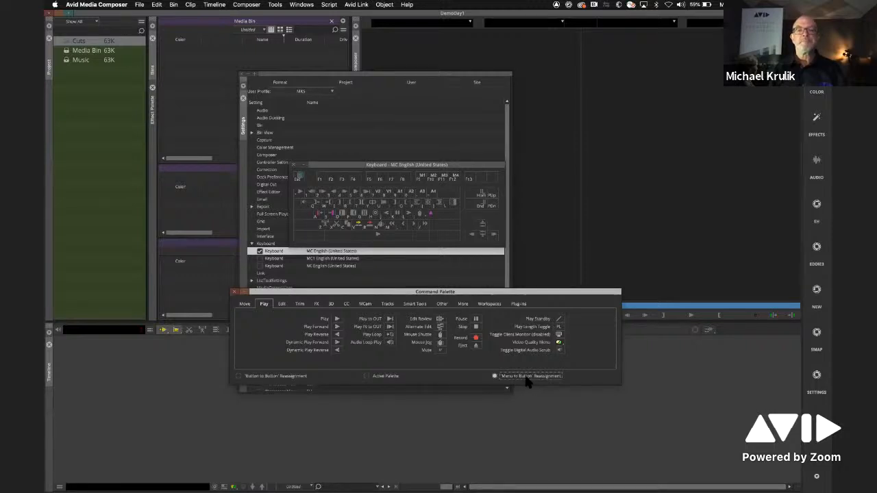
pyautogui.click(429, 218)
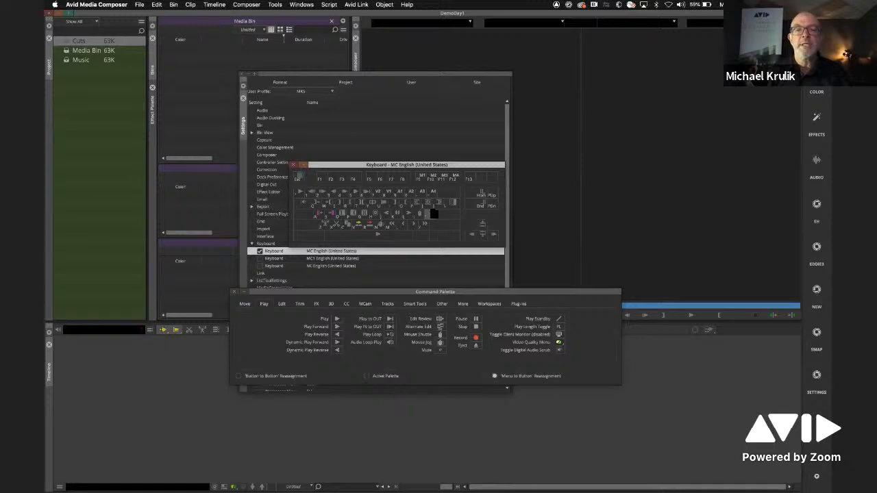
pyautogui.click(139, 5)
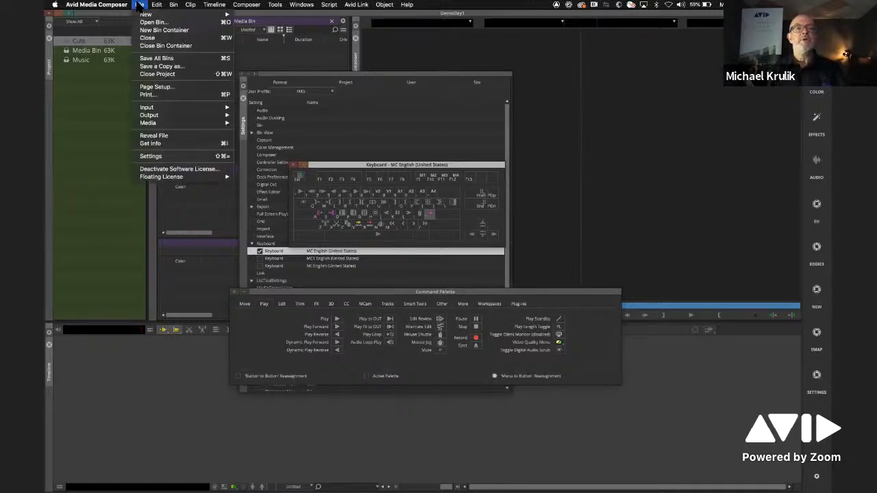
pyautogui.click(174, 159)
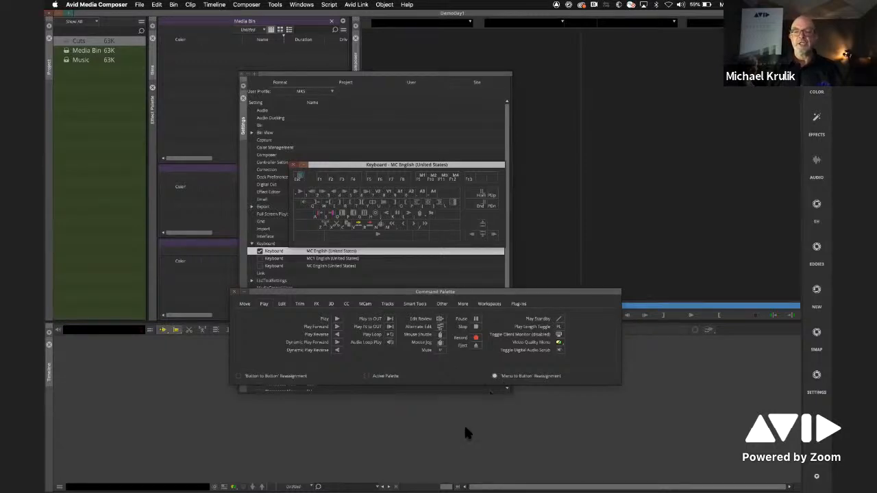
pyautogui.click(247, 4)
pyautogui.moveTo(191, 4)
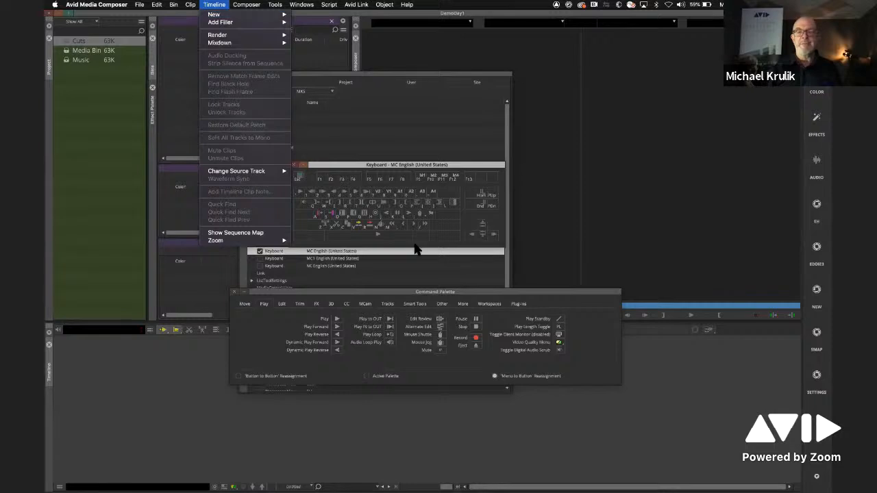
pyautogui.click(473, 267)
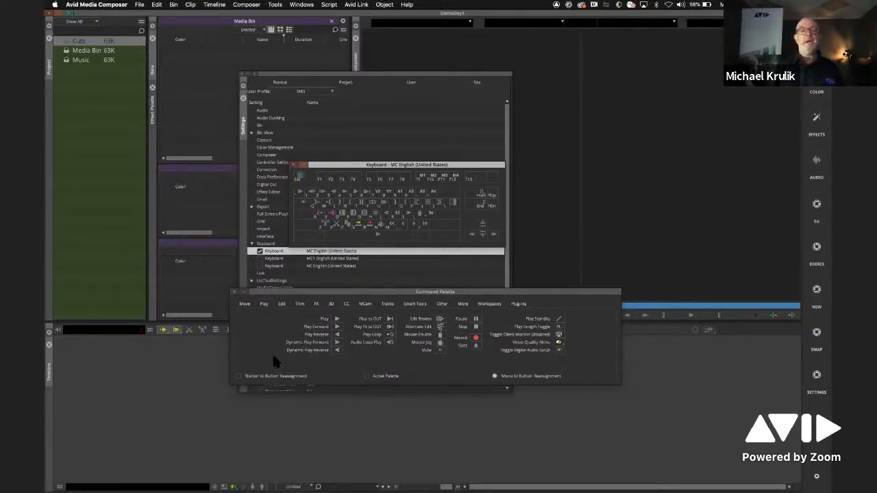
# - Close the Command Palette and the keyboard layout window
pyautogui.click(234, 292)
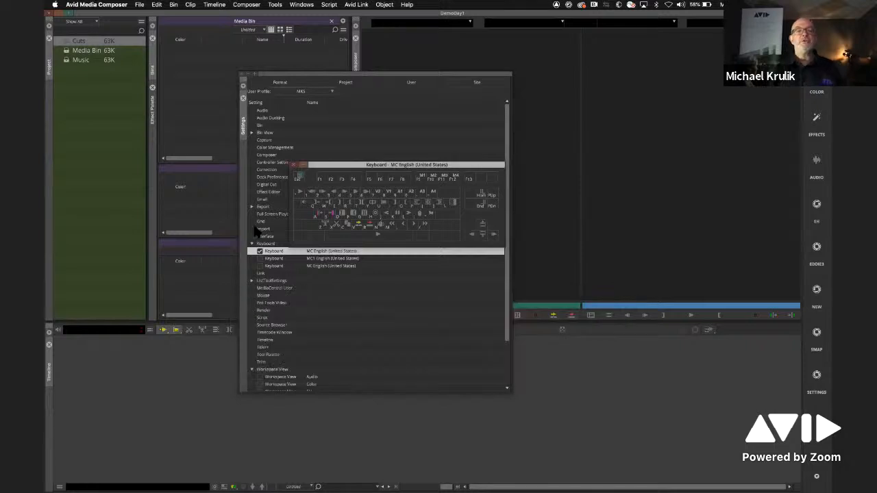
pyautogui.click(294, 166)
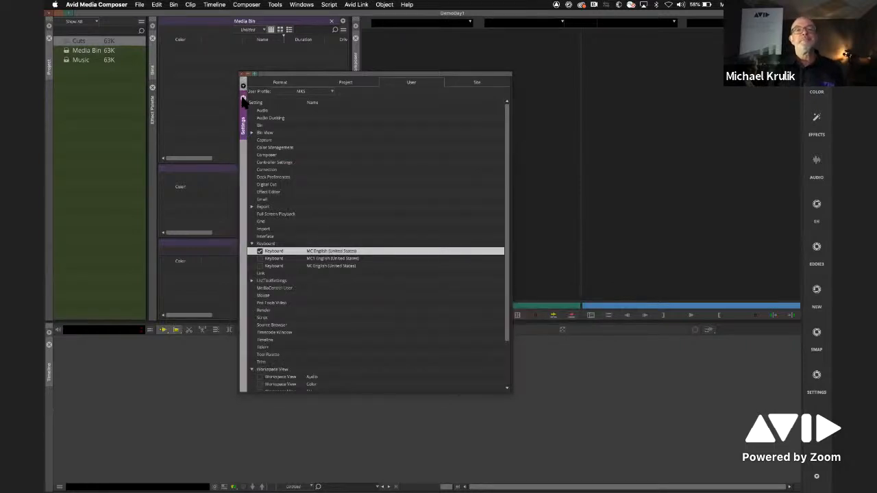
# - Dock the floating Settings panel beside the Timeline, and close it from its docked position
pyautogui.moveTo(287, 80); pyautogui.dragTo(387, 103)
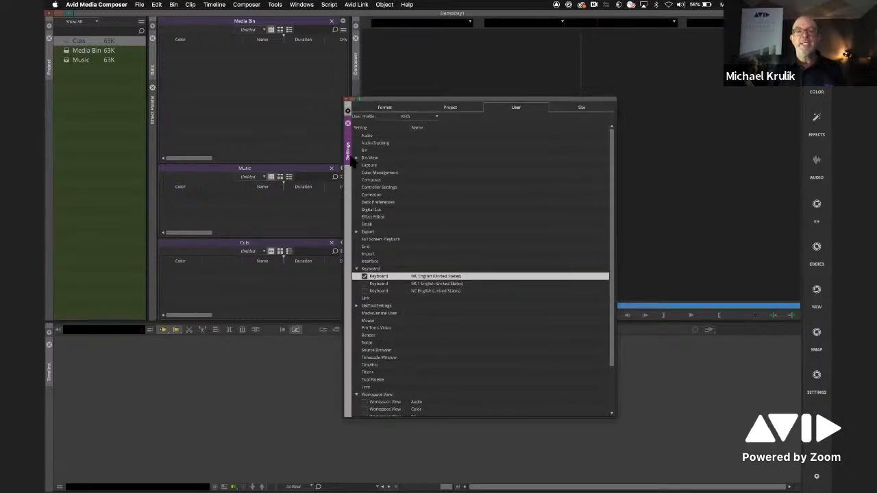
pyautogui.moveTo(347, 139); pyautogui.dragTo(287, 400)
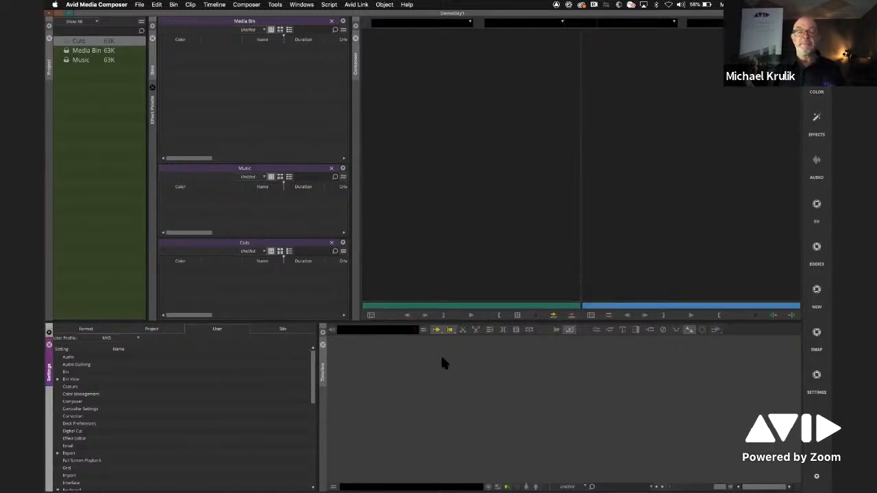
pyautogui.click(49, 345)
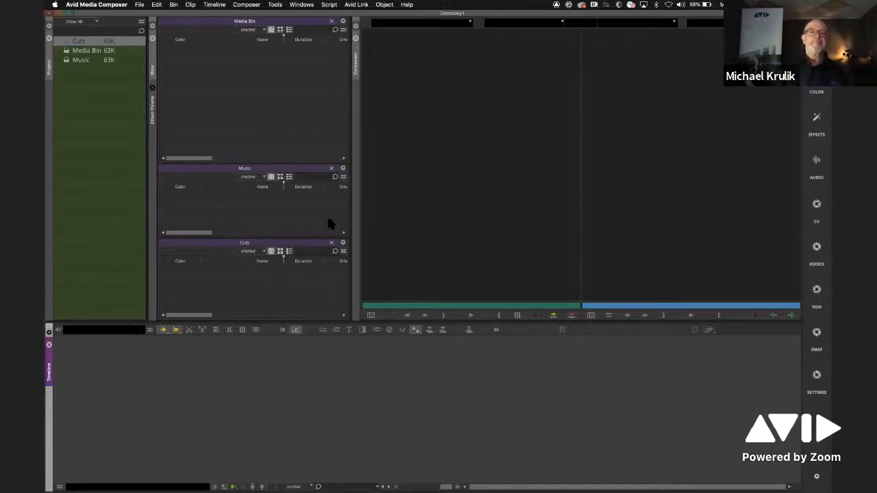
# - Open the Source Browser for the Media Bin and browse to the Doc folder inside EditorInterviews on the Desktop
pyautogui.click(246, 58)
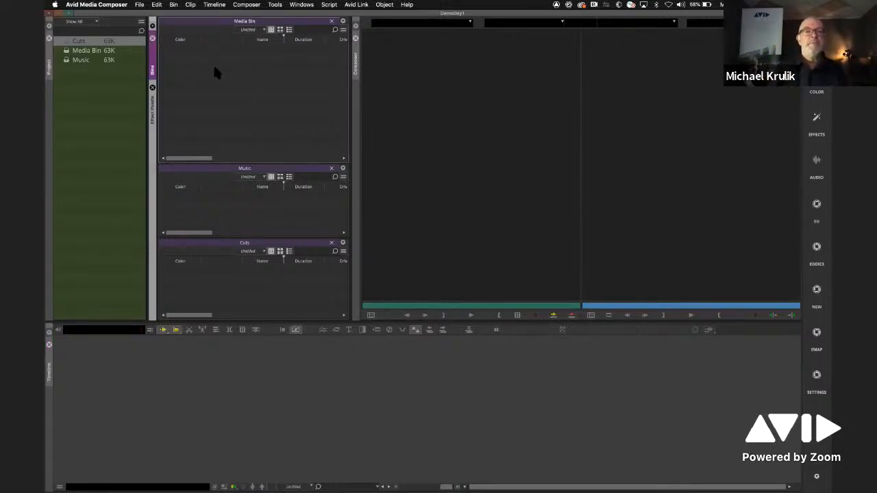
pyautogui.rightClick(214, 68)
pyautogui.moveTo(229, 81)
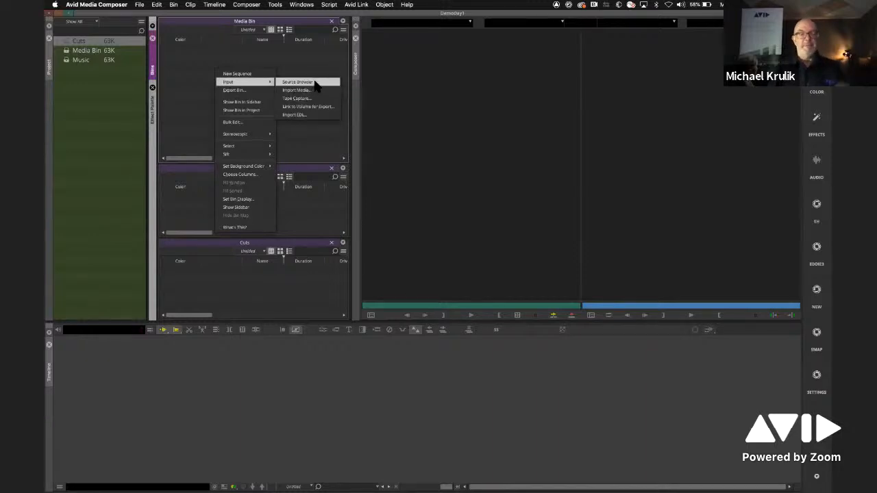
pyautogui.click(315, 81)
pyautogui.moveTo(417, 102); pyautogui.dragTo(300, 75)
pyautogui.click(232, 106)
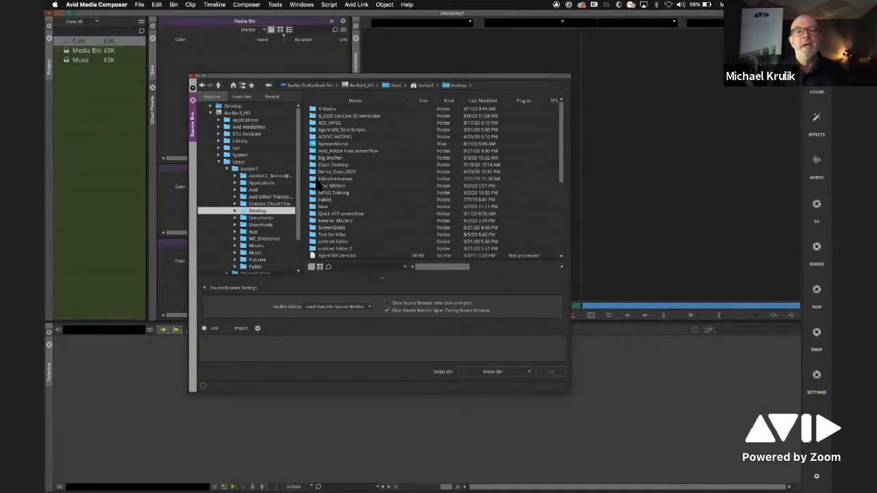
pyautogui.doubleClick(315, 179)
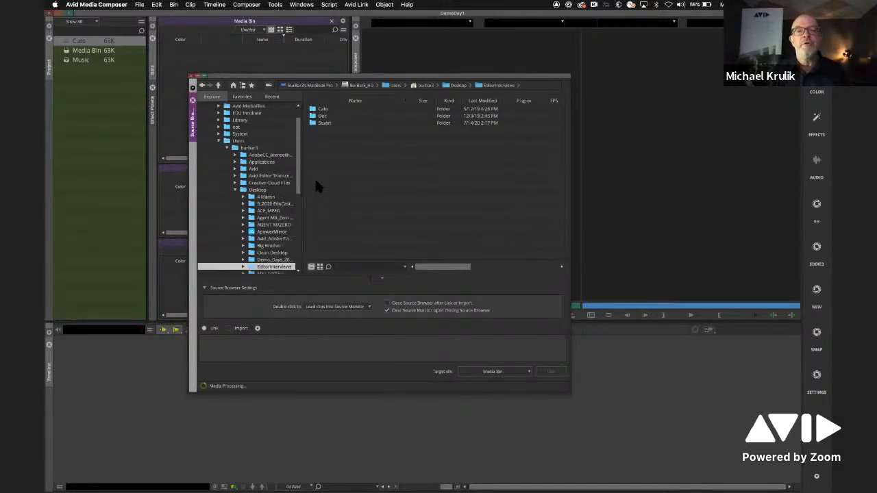
pyautogui.doubleClick(313, 115)
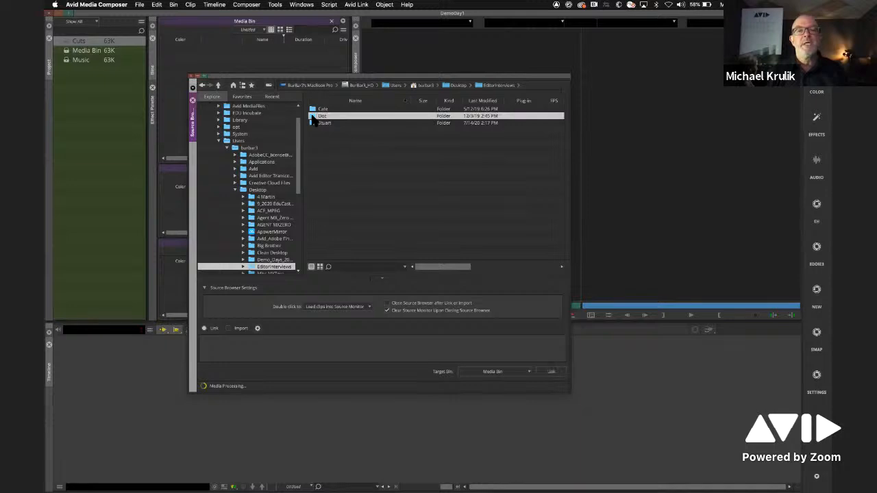
# - Select the four Doc .mov interview clips and link them into the Media Bin, keeping the Source Browser clear of the bin
pyautogui.moveTo(303, 75); pyautogui.dragTo(335, 101)
pyautogui.moveTo(384, 178); pyautogui.dragTo(353, 133)
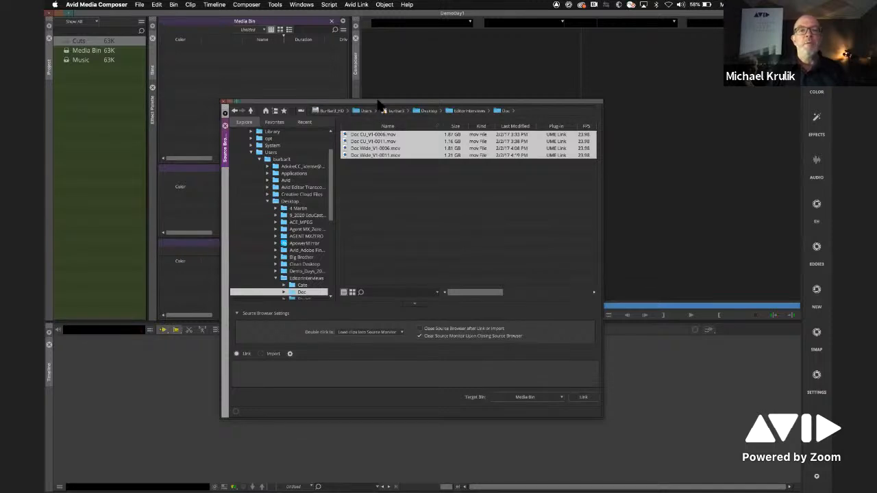
pyautogui.moveTo(410, 112); pyautogui.dragTo(444, 122)
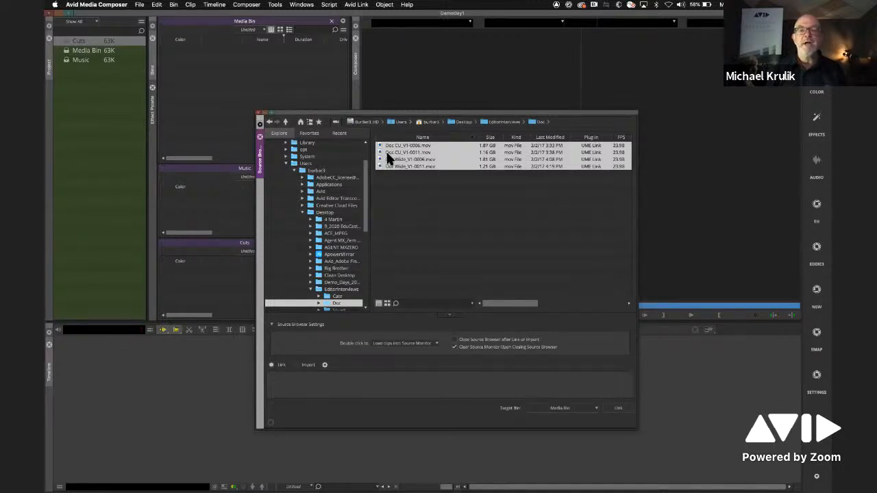
pyautogui.click(619, 409)
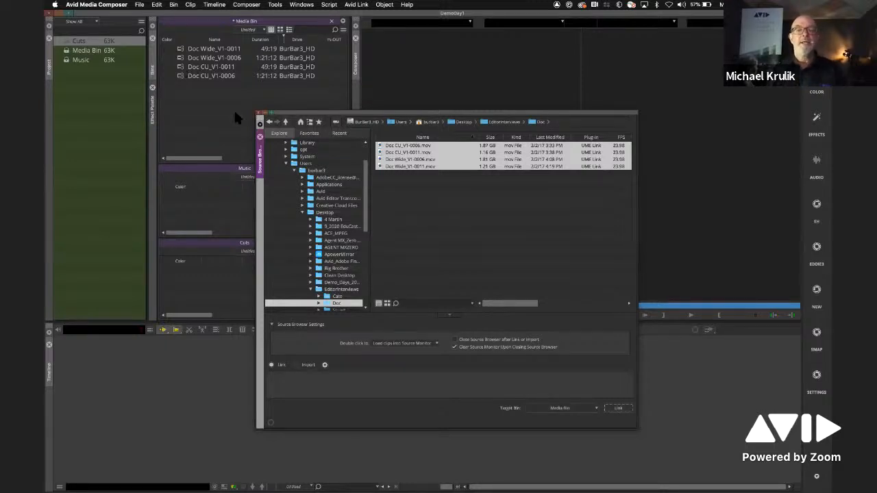
# - Switch the Source Browser from Link to Import and review the available import resolutions before closing the browser
pyautogui.click(306, 365)
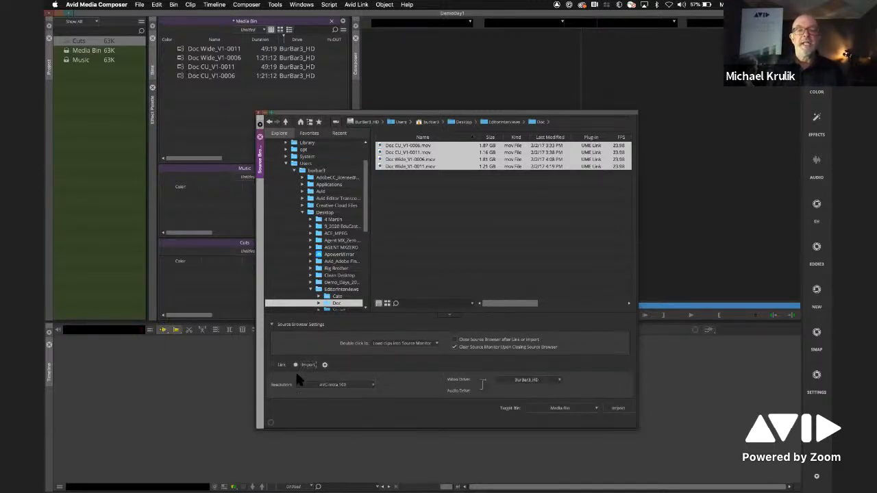
pyautogui.click(361, 384)
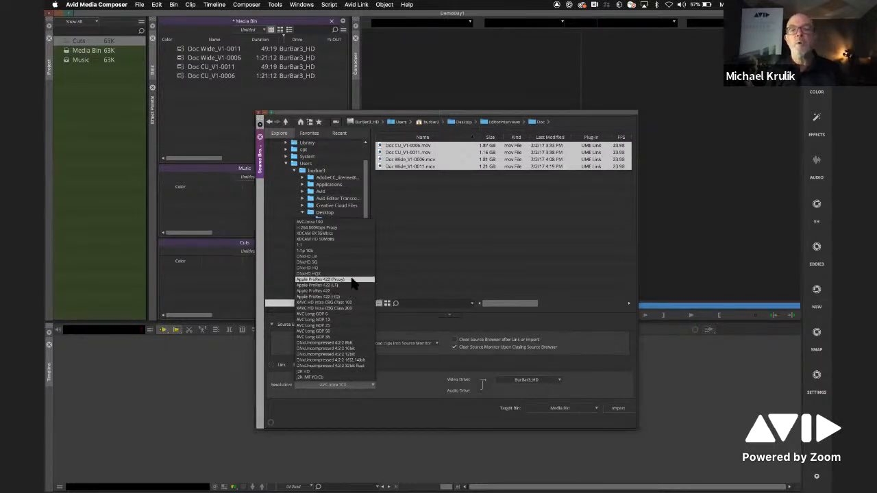
pyautogui.click(394, 216)
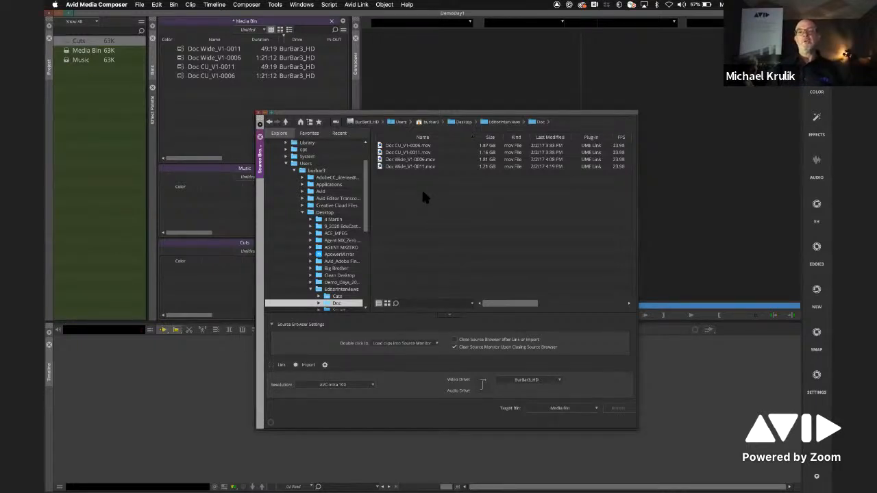
pyautogui.click(234, 124)
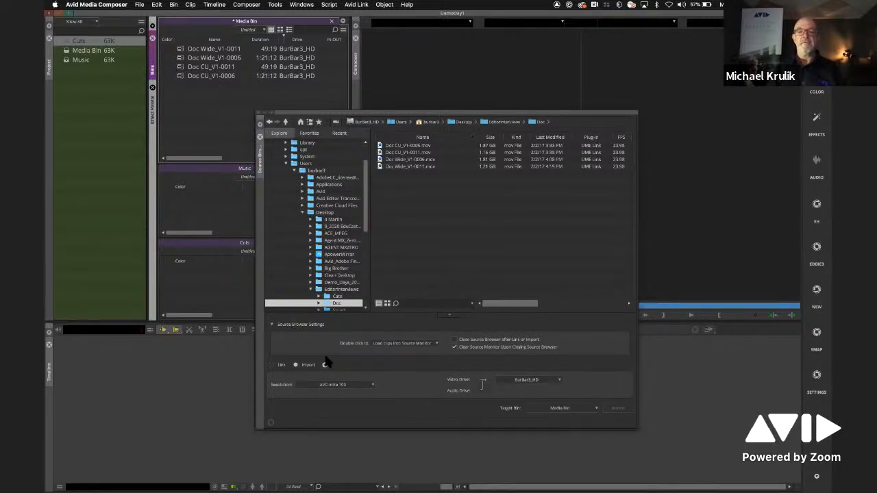
pyautogui.click(260, 137)
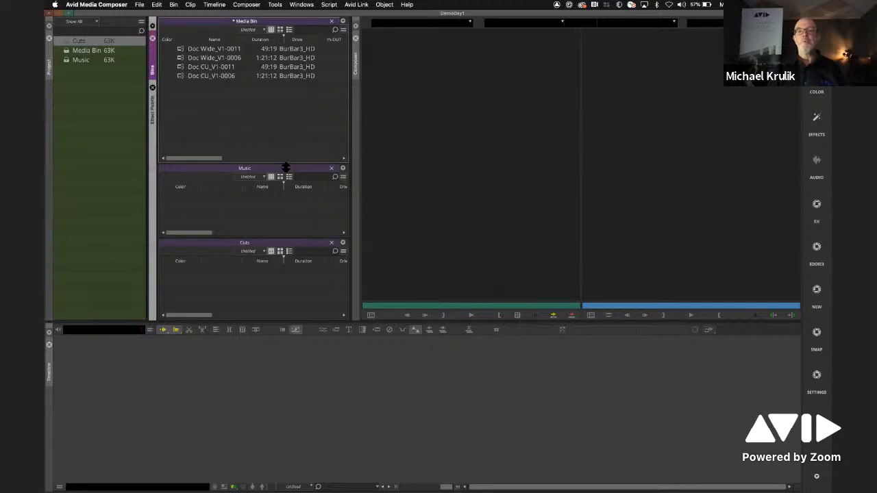
# - Load the Doc CU_V1-0006 clip into the source monitor and play a short part of it
pyautogui.doubleClick(179, 76)
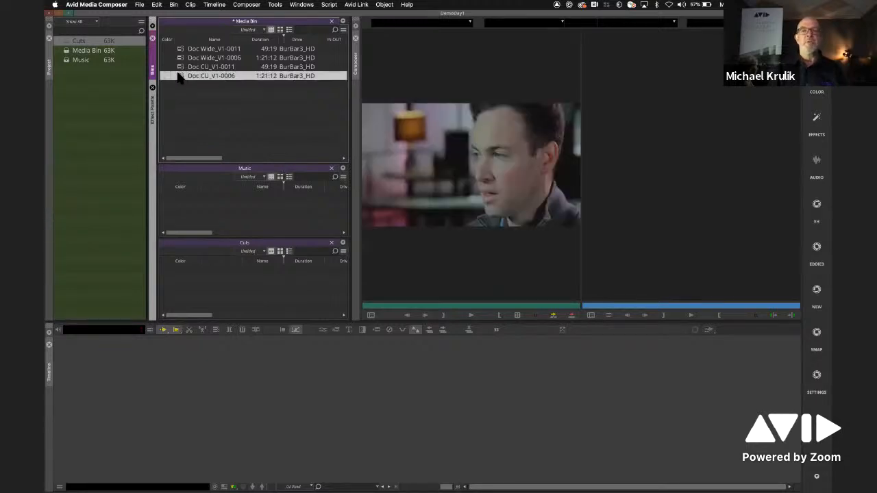
pyautogui.click(471, 316)
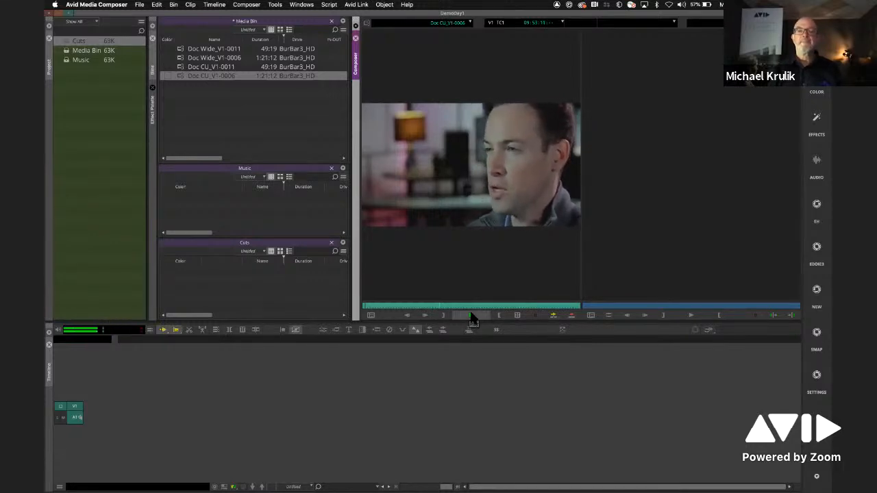
pyautogui.click(472, 316)
# - Load Doc CU_V1-0011 and Doc Wide_V1-0006 into the source monitor in turn, and preview the wide clip
pyautogui.click(185, 67)
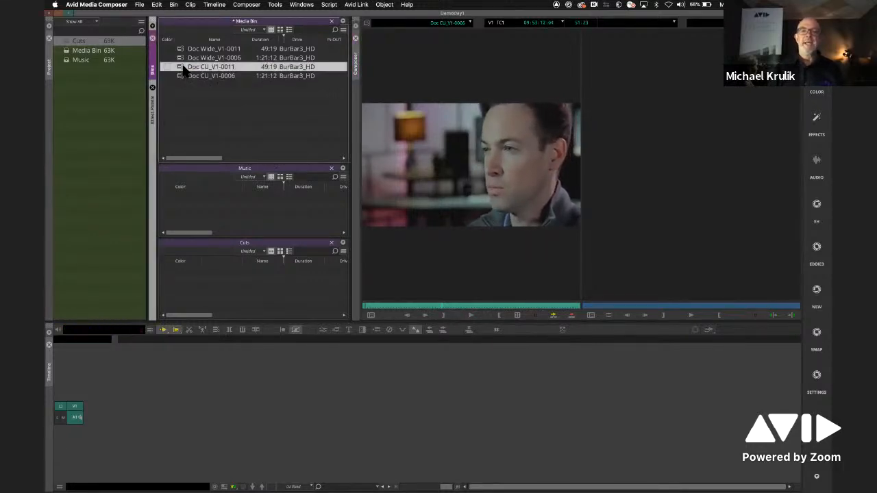
pyautogui.moveTo(186, 67); pyautogui.dragTo(431, 262)
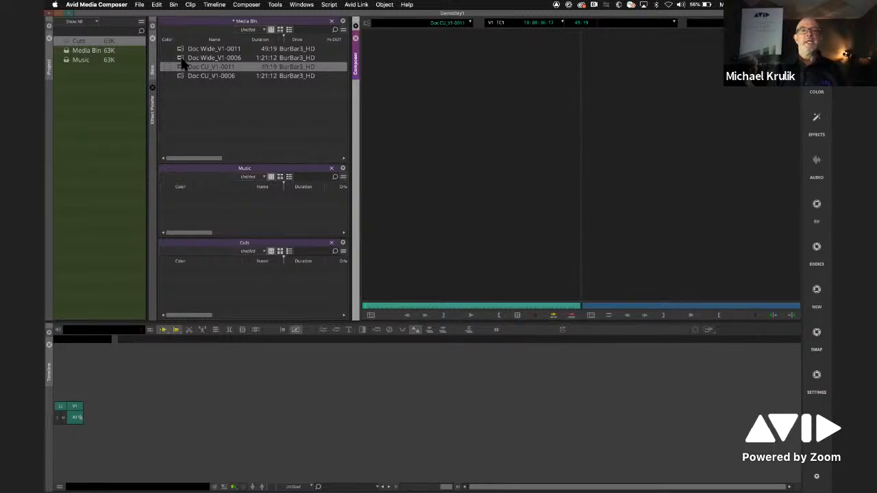
pyautogui.moveTo(182, 59); pyautogui.dragTo(386, 249)
pyautogui.click(470, 315)
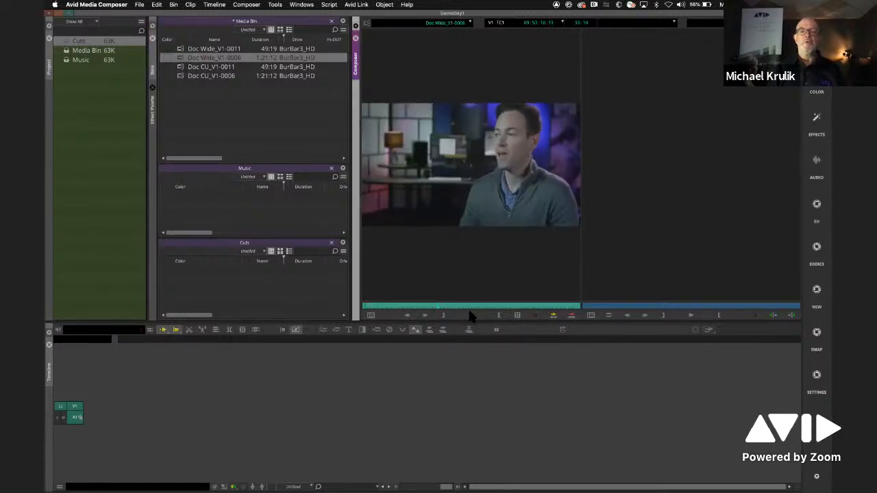
pyautogui.press('space')
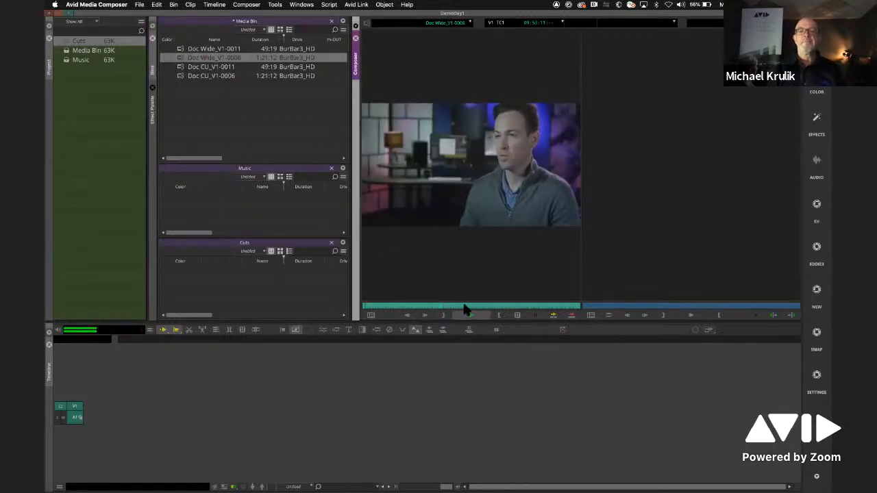
pyautogui.click(451, 305)
# - Load Doc CU_V1-0011, Doc Wide_V1-0011 and Doc Wide_V1-0006 in turn into the source monitor, and play the last one
pyautogui.moveTo(182, 67); pyautogui.dragTo(398, 307)
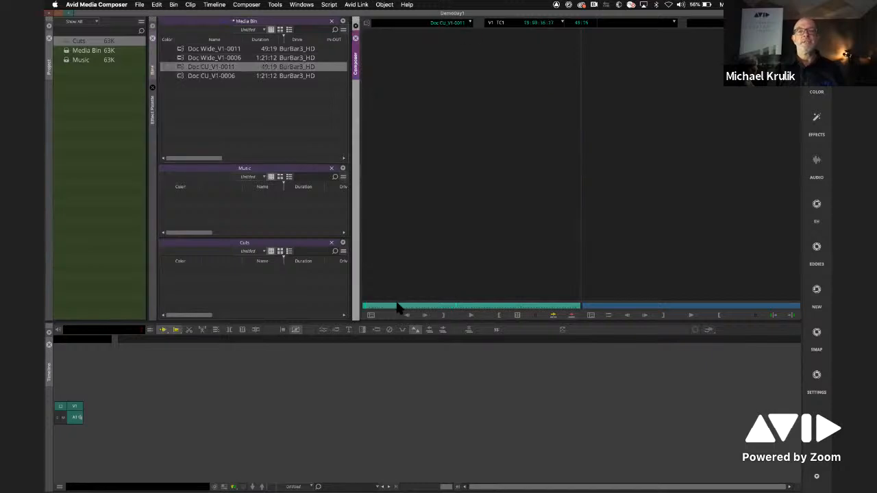
pyautogui.moveTo(183, 52); pyautogui.dragTo(503, 280)
pyautogui.click(172, 56)
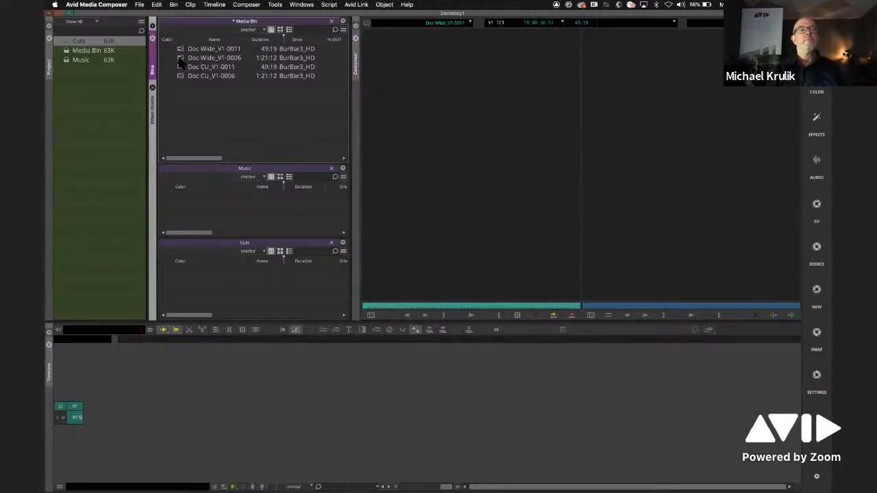
pyautogui.moveTo(180, 59); pyautogui.dragTo(464, 290)
pyautogui.click(471, 316)
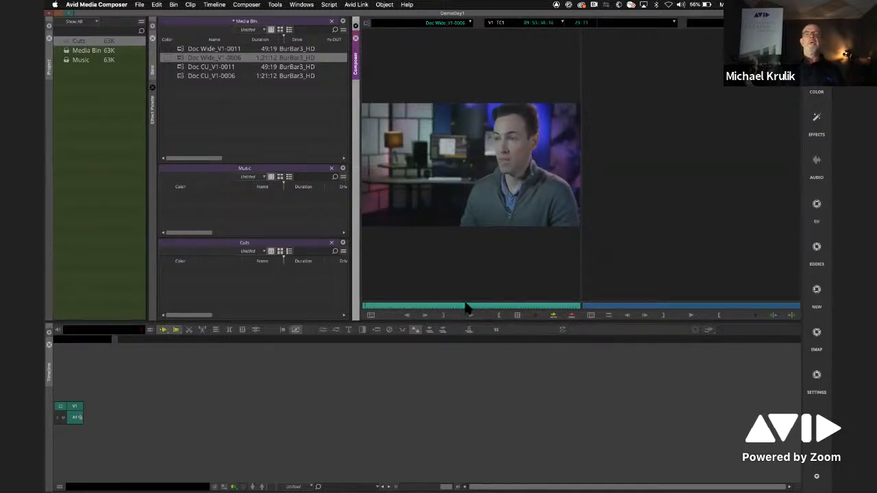
# - Widen the Composer by narrowing the bins, raise the Timeline's upper edge, and check playback of Doc Wide_V1-0006
pyautogui.click(323, 142)
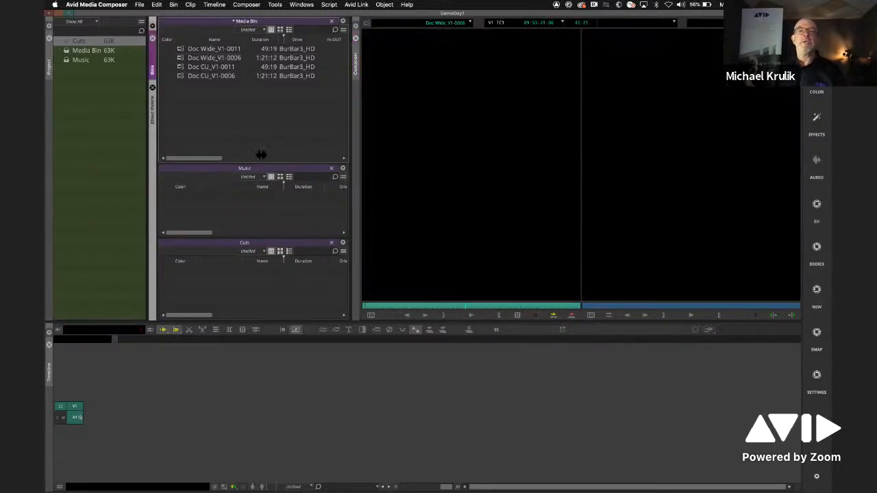
pyautogui.moveTo(308, 157); pyautogui.dragTo(257, 163)
pyautogui.moveTo(553, 313); pyautogui.dragTo(556, 267)
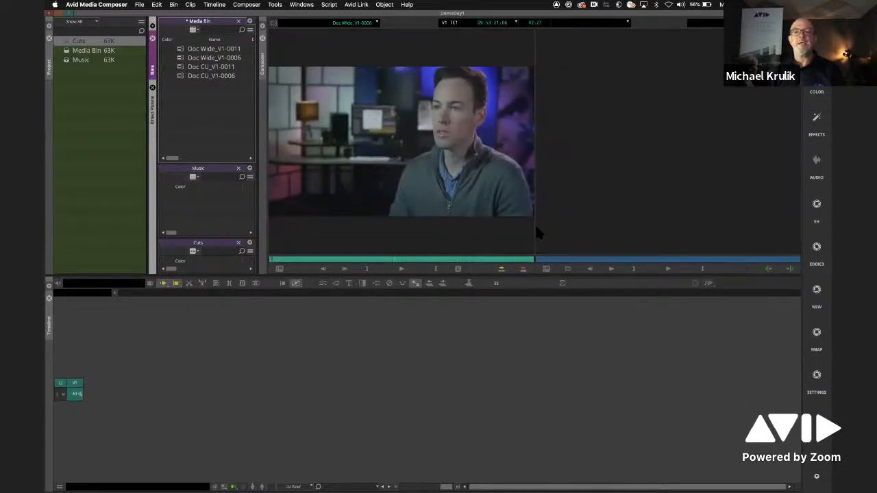
pyautogui.click(401, 265)
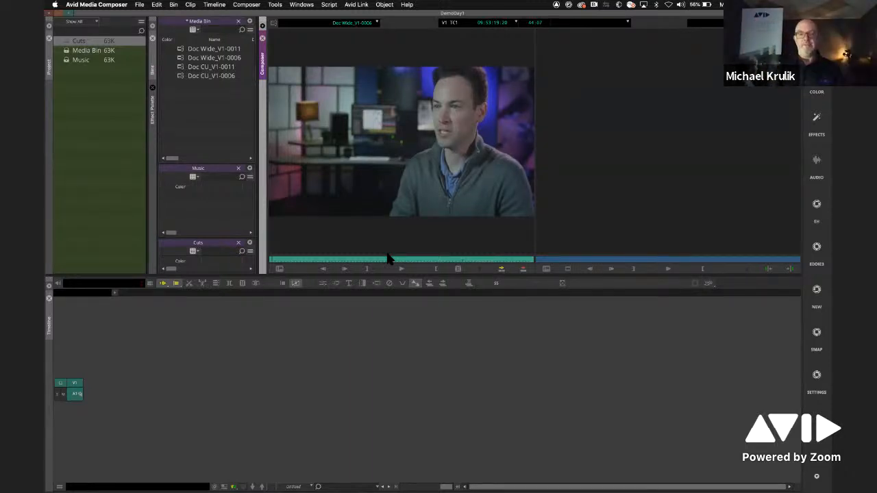
# - Reopen the Source Browser for the Media Bin and go up from the Doc folder to EditorInterviews
pyautogui.rightClick(186, 111)
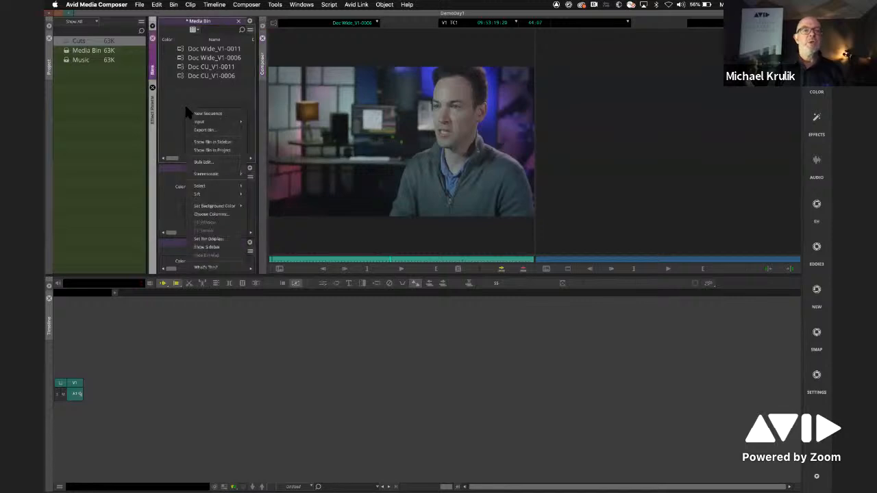
pyautogui.click(180, 100)
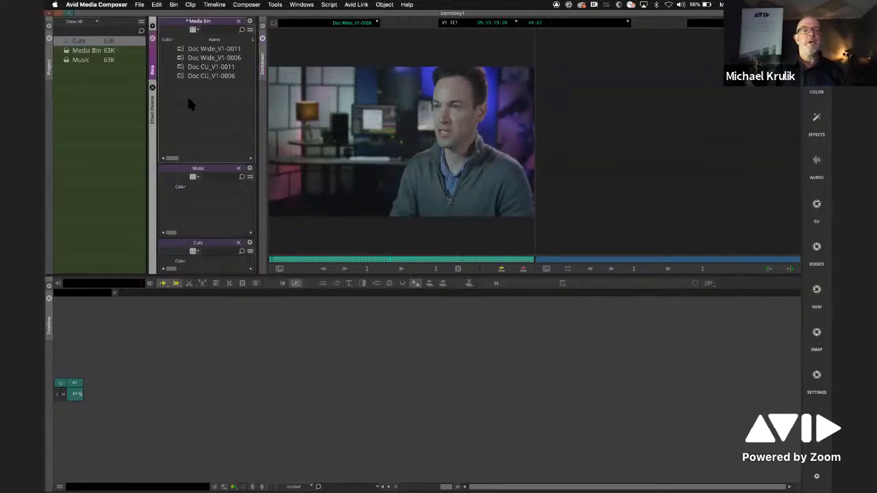
pyautogui.rightClick(190, 101)
pyautogui.moveTo(202, 115)
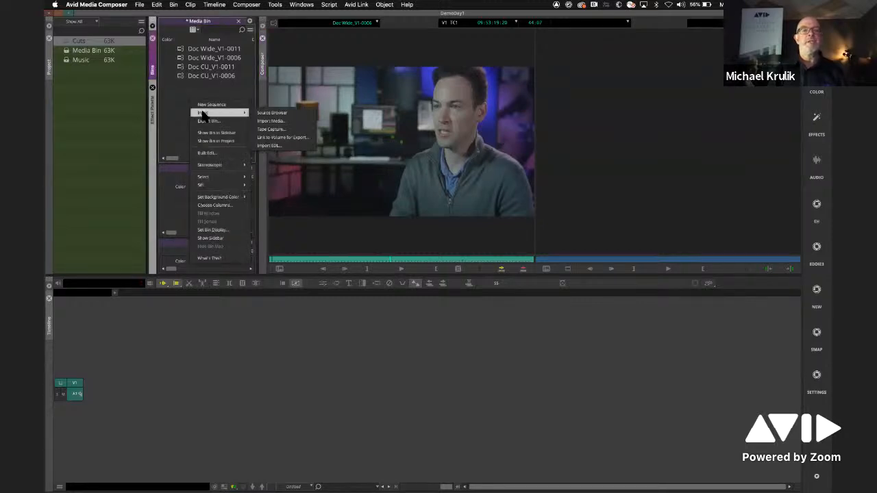
pyautogui.click(287, 114)
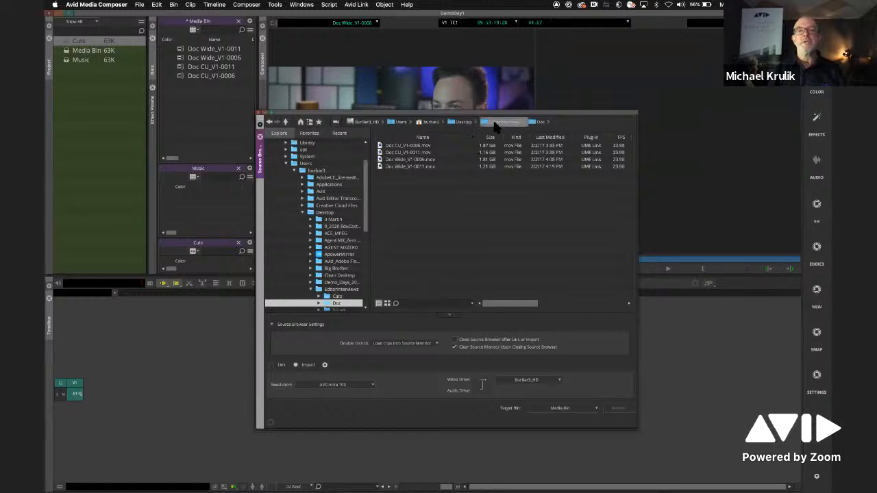
pyautogui.click(495, 123)
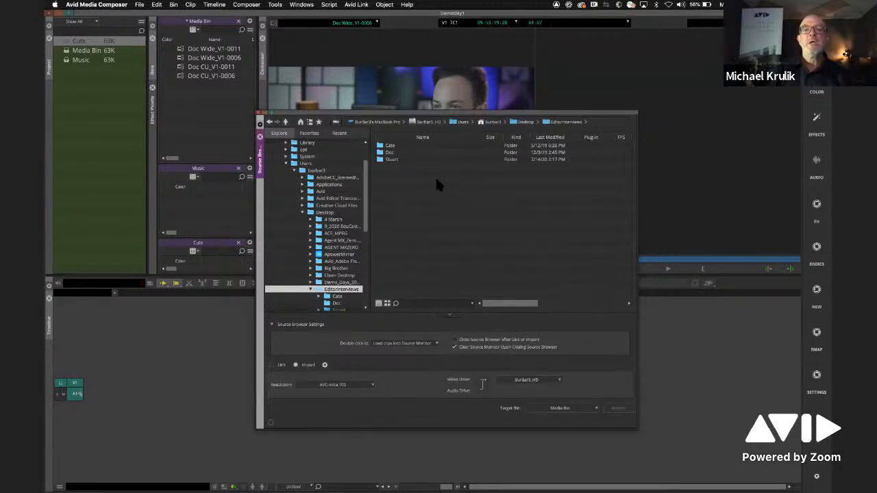
# - Move the Source Browser window lower so the clip picture in the source monitor is uncovered
pyautogui.click(390, 146)
pyautogui.click(381, 153)
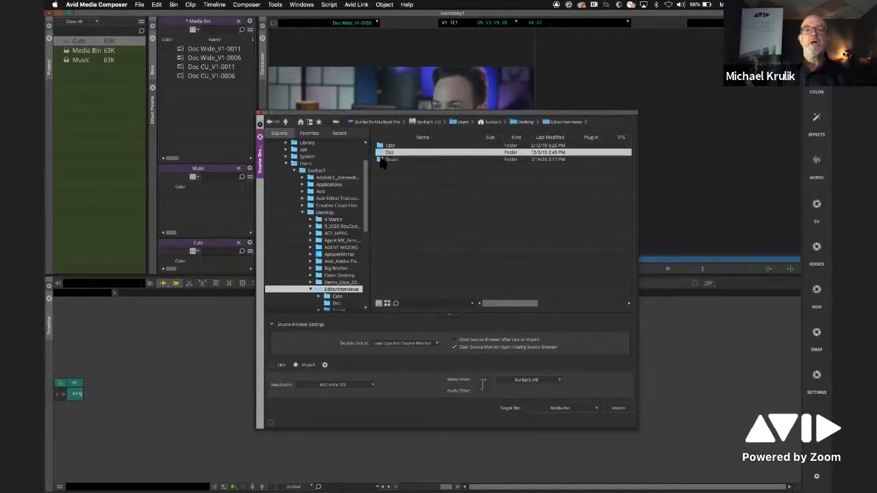
pyautogui.click(382, 159)
pyautogui.moveTo(393, 112); pyautogui.dragTo(427, 212)
pyautogui.click(428, 295)
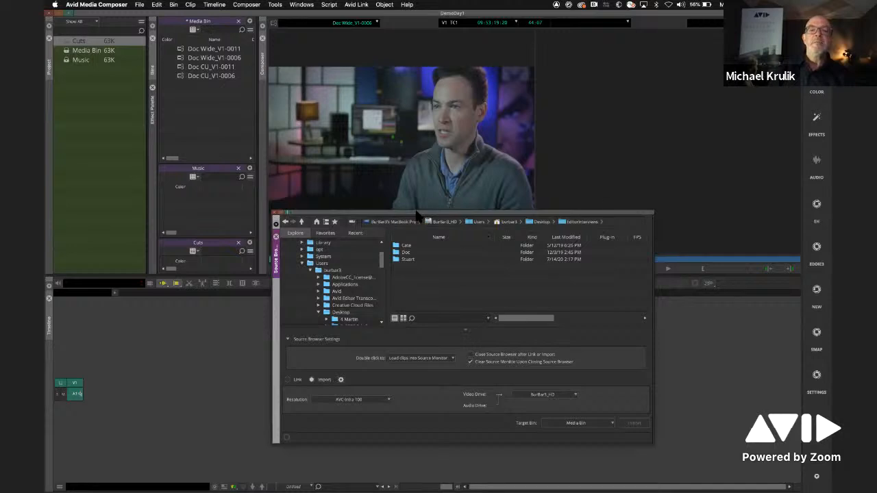
pyautogui.moveTo(418, 212); pyautogui.dragTo(443, 206)
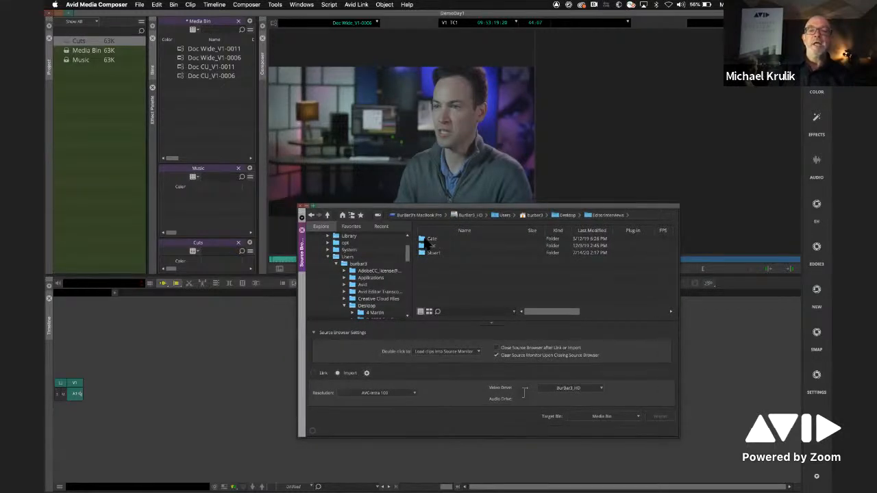
# - Look over the Cate, Doc and Stuart folders in EditorInterviews, entering Doc and returning to the parent folder
pyautogui.click(423, 239)
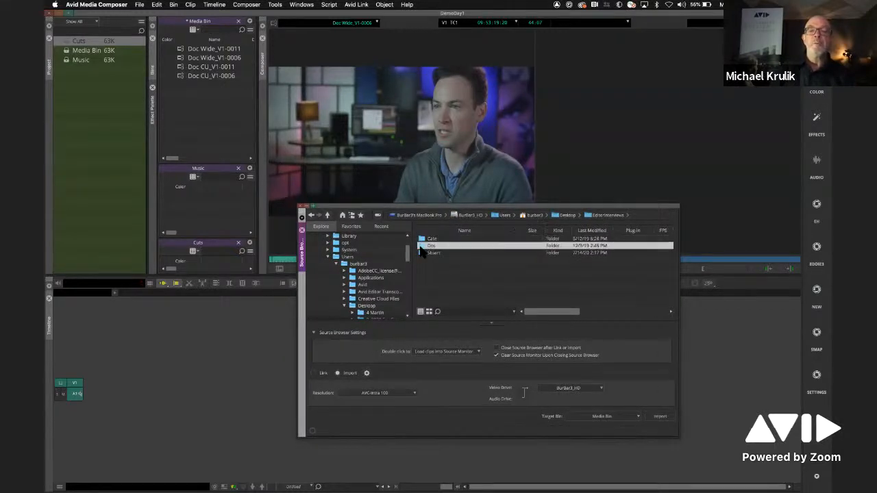
pyautogui.click(424, 253)
pyautogui.click(423, 239)
pyautogui.click(422, 246)
pyautogui.click(422, 253)
pyautogui.doubleClick(422, 246)
pyautogui.click(546, 215)
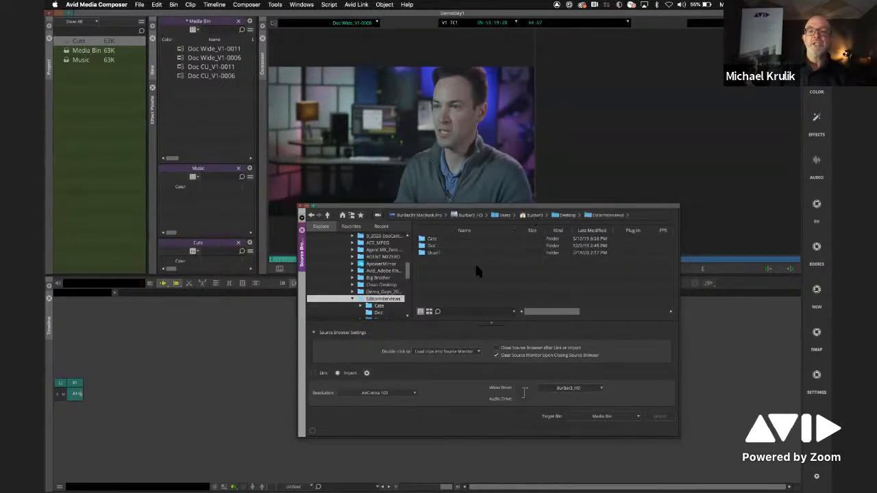
# - Link all three EditorInterviews folders, with the target set to create bins based on folder
pyautogui.press('super+a')
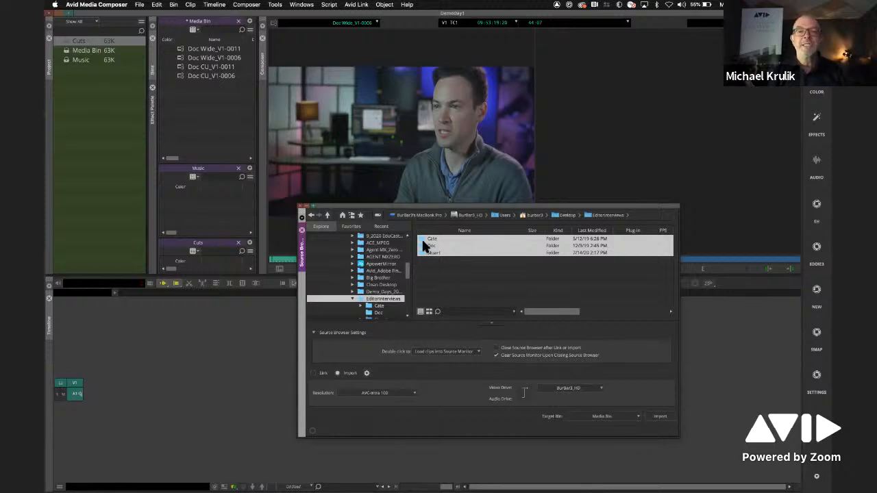
pyautogui.click(610, 417)
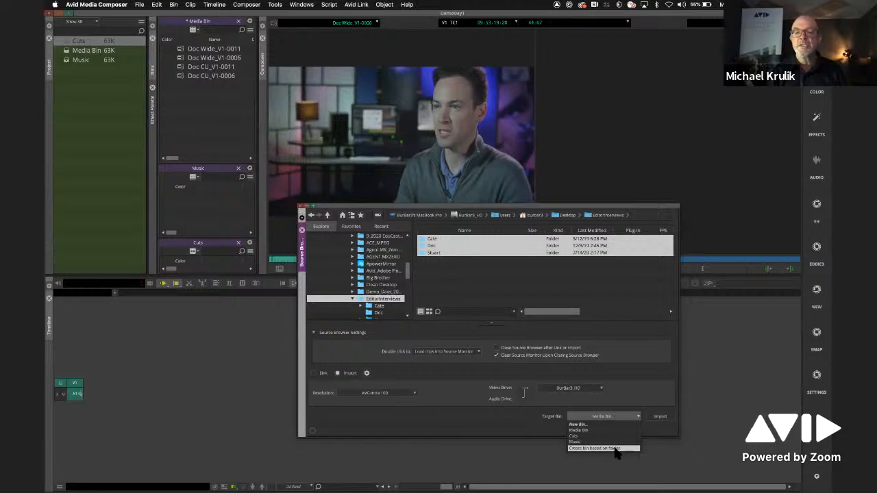
pyautogui.click(616, 449)
pyautogui.click(322, 373)
pyautogui.click(651, 417)
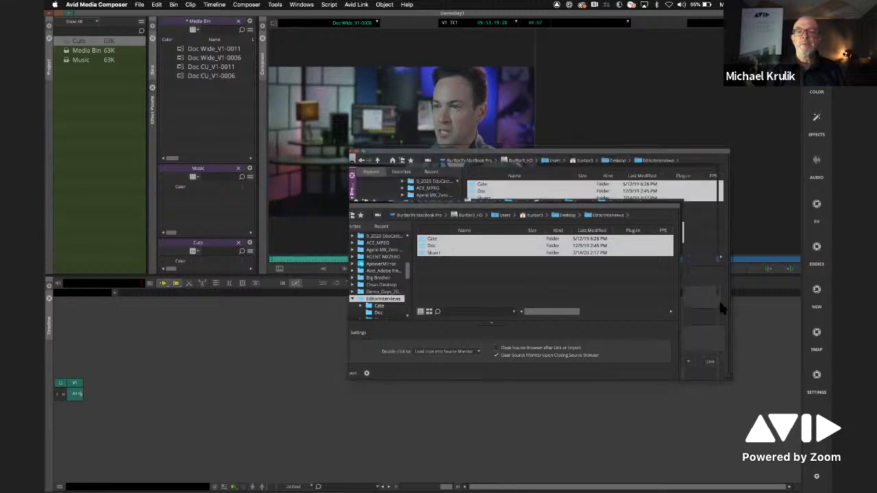
pyautogui.click(712, 360)
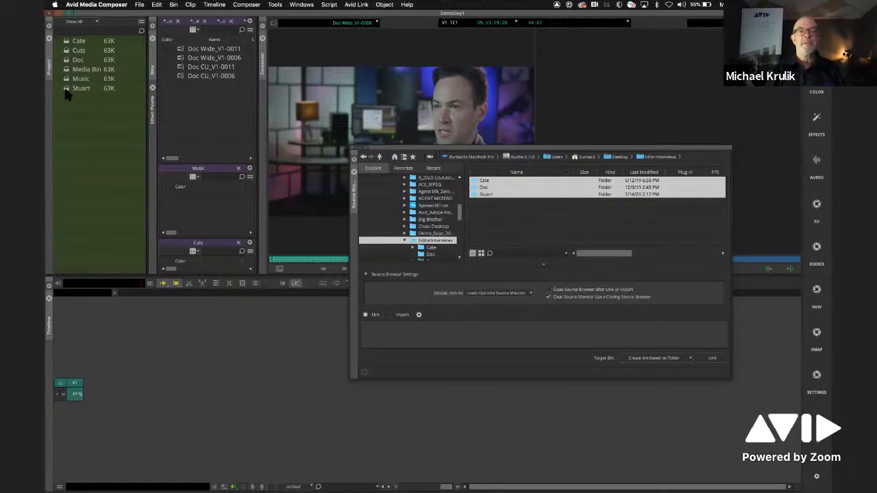
# - Close the Source Browser and open the Stuart, Doc and Cate bins in turn
pyautogui.click(354, 170)
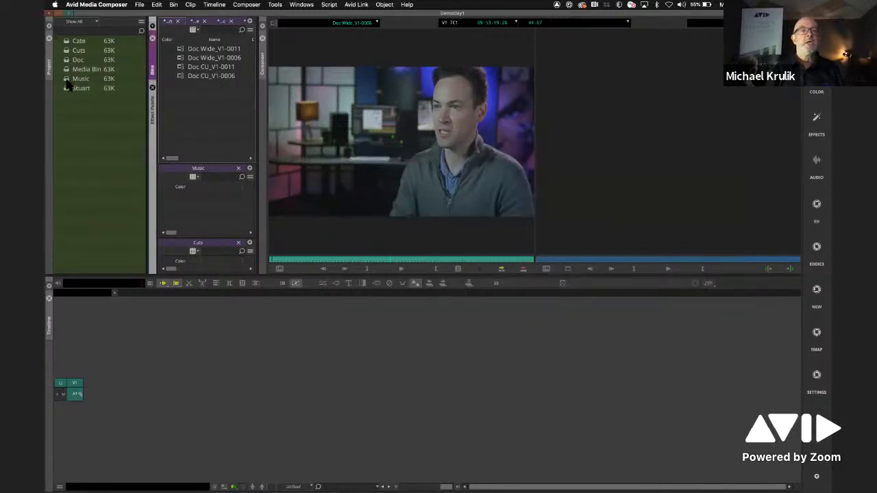
pyautogui.click(68, 89)
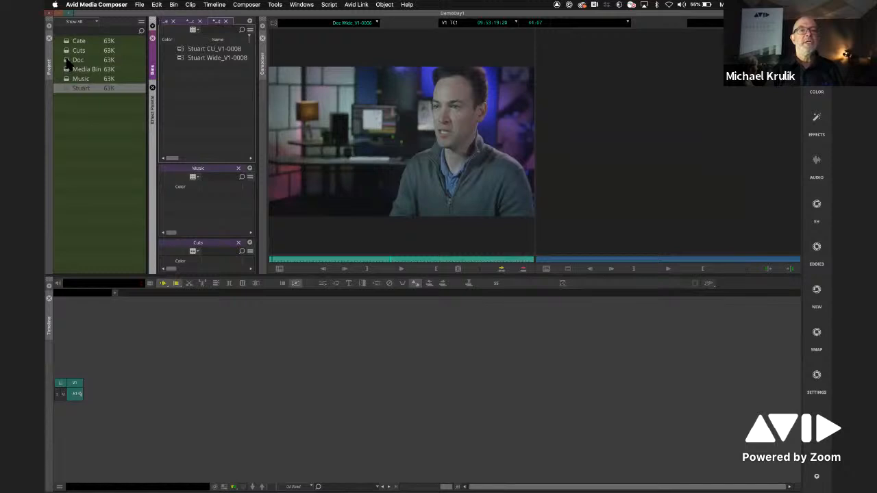
pyautogui.click(68, 60)
pyautogui.doubleClick(67, 43)
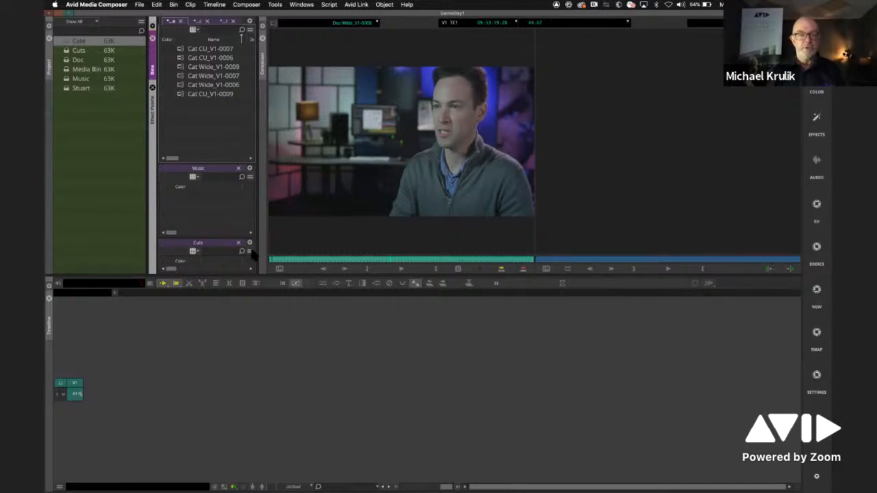
# - Switch to Finder and open a new Desktop window, placed over the Composer with the bins uncovered
pyautogui.press('super+Tab')
pyautogui.press('super+Tab')
pyautogui.press('super+Tab')
pyautogui.press('super+Tab')
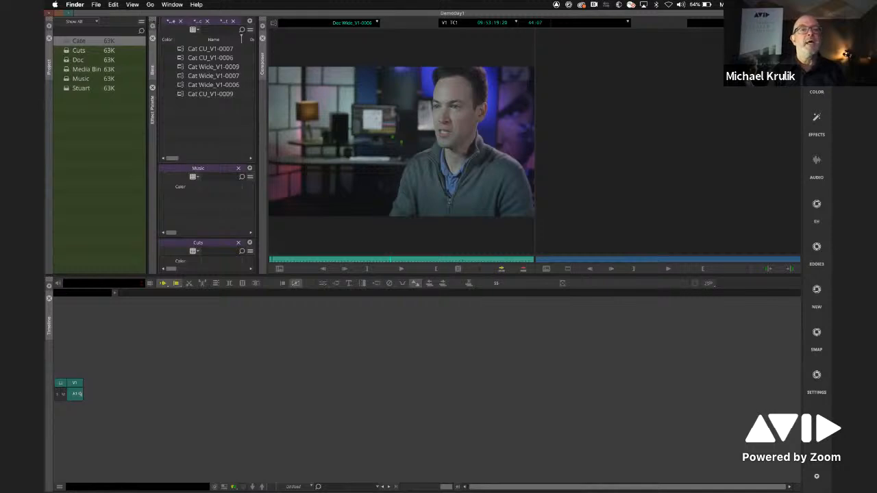
pyautogui.click(96, 5)
pyautogui.click(105, 22)
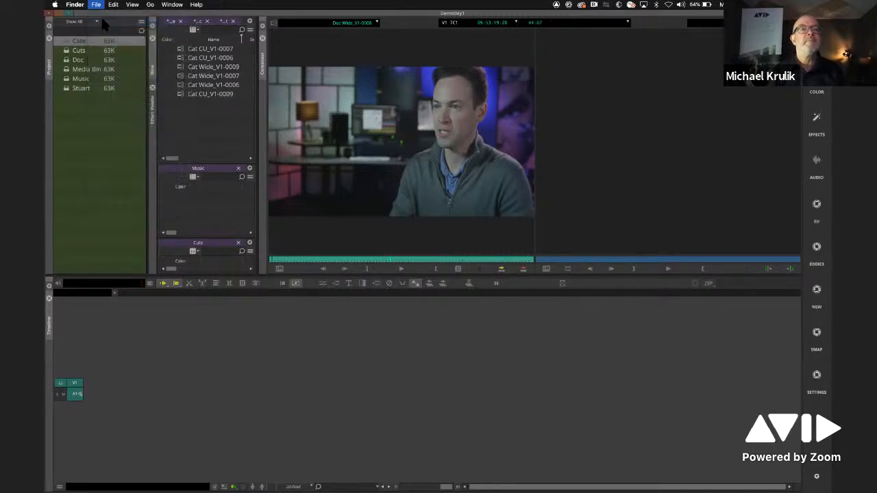
pyautogui.click(96, 5)
pyautogui.click(107, 15)
pyautogui.moveTo(374, 34); pyautogui.dragTo(430, 103)
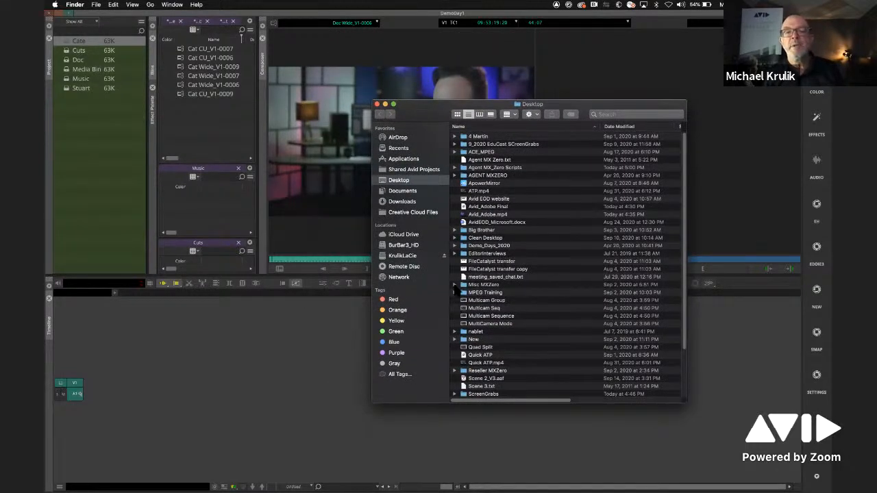
# - Add Stuart Wide_V1-0008.mov from the Stuart folder in EditorInterviews to the Music bin, directly from Finder
pyautogui.doubleClick(465, 254)
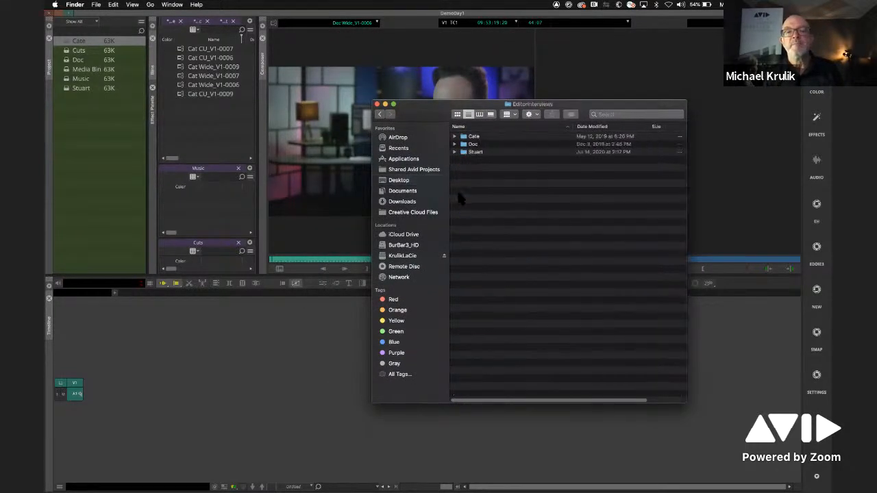
pyautogui.click(462, 153)
pyautogui.doubleClick(461, 152)
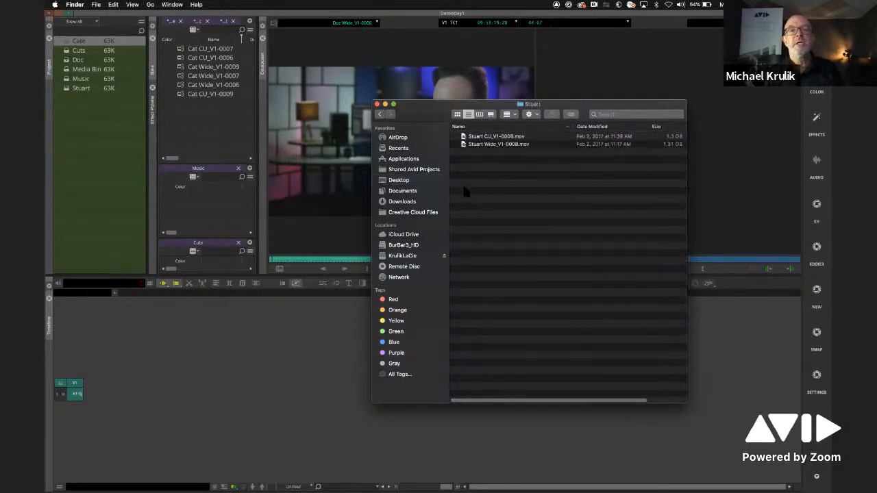
pyautogui.click(462, 146)
pyautogui.moveTo(463, 149); pyautogui.dragTo(203, 207)
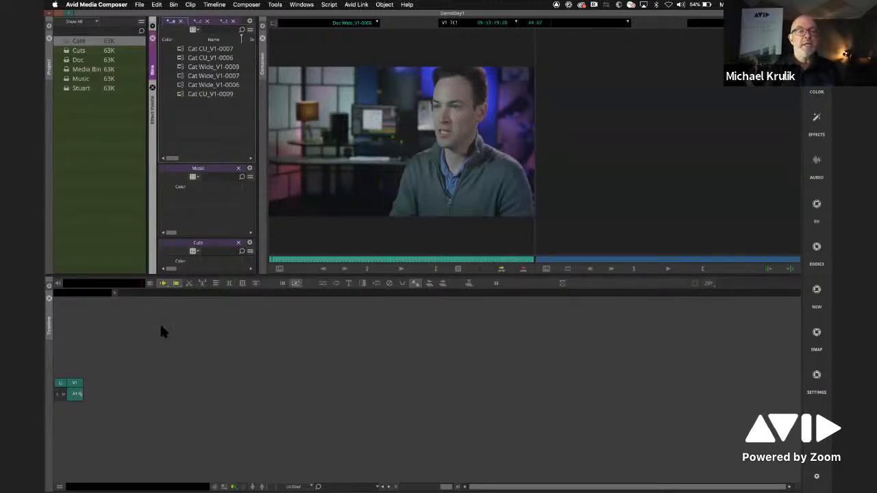
pyautogui.click(65, 479)
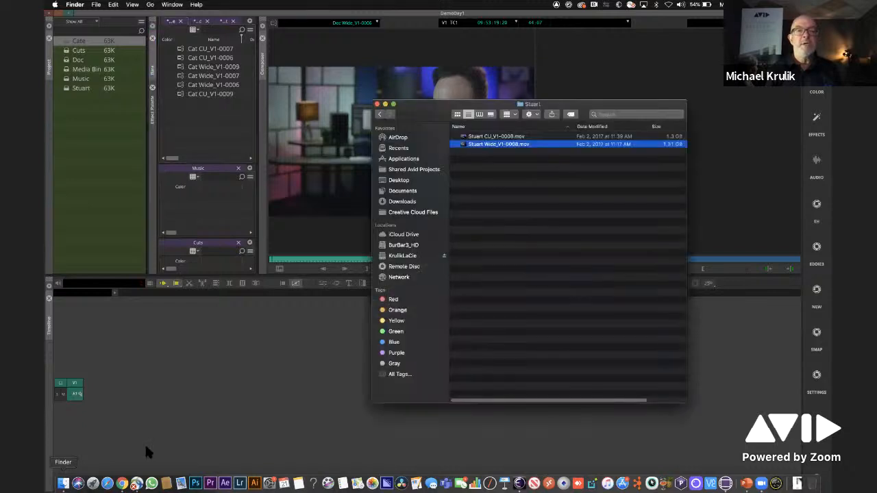
pyautogui.moveTo(463, 146); pyautogui.dragTo(220, 211)
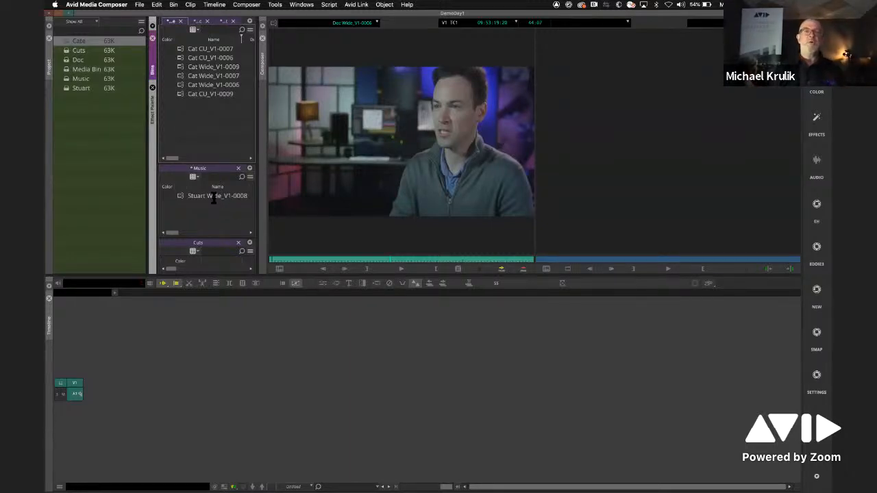
# - Load Cat Wide_V1-0006, Cat Wide_V1-0007, Cat Wide_V1-0009 and Cat CU_V1-0006 in turn into the source monitor, and jump to a point within the last one
pyautogui.doubleClick(181, 85)
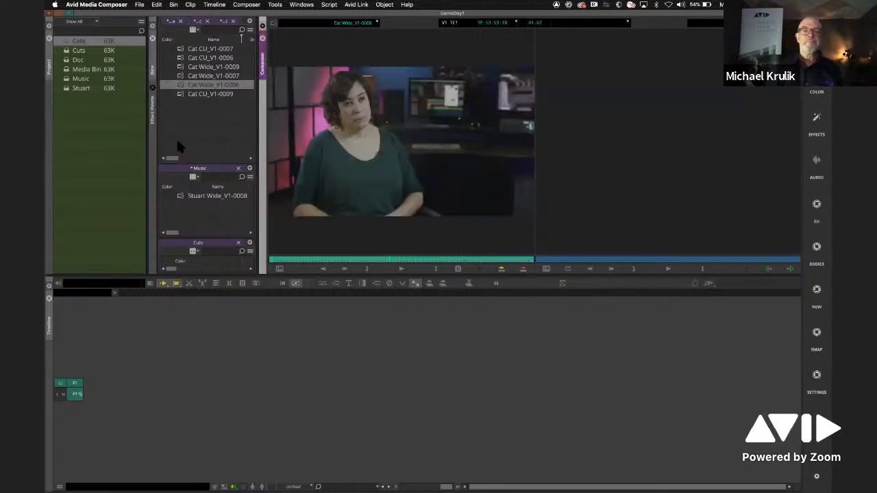
pyautogui.doubleClick(182, 76)
pyautogui.doubleClick(181, 67)
pyautogui.doubleClick(183, 58)
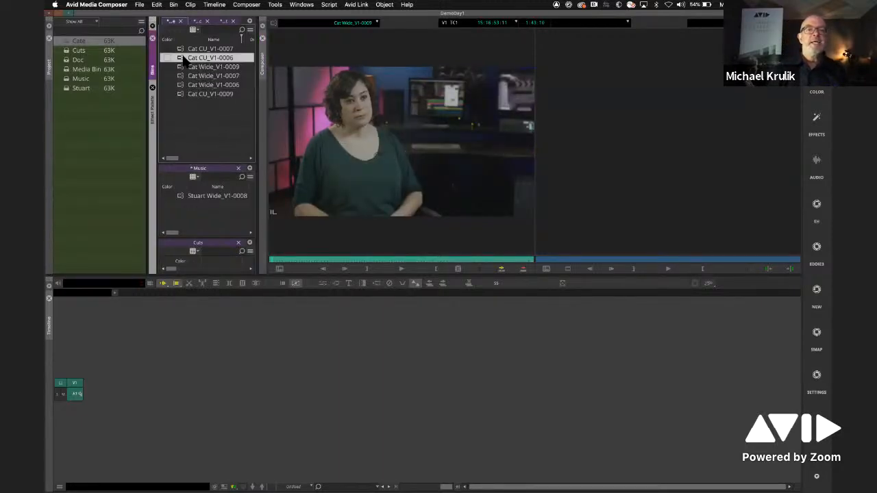
pyautogui.click(337, 260)
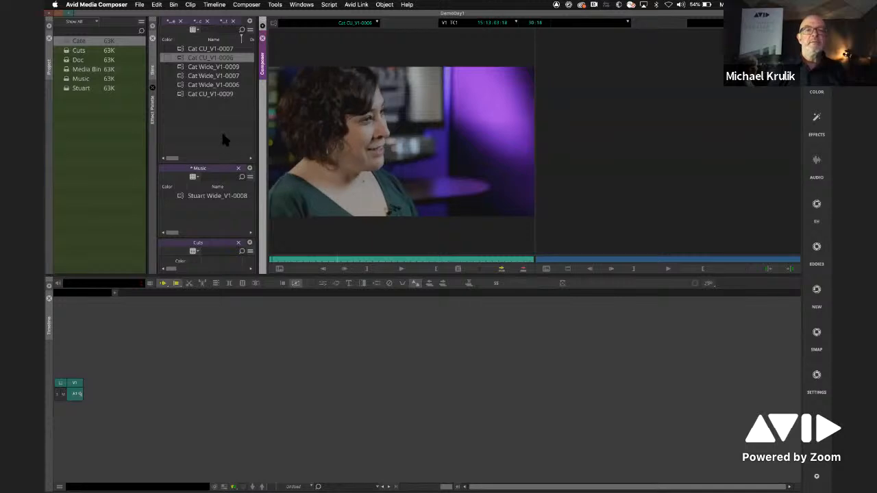
# - Build a Timeline sequence from Cat CU_V1-0009 with Stuart Wide_V1-0008 inserted partway through it, and play the edit
pyautogui.moveTo(181, 94); pyautogui.dragTo(266, 358)
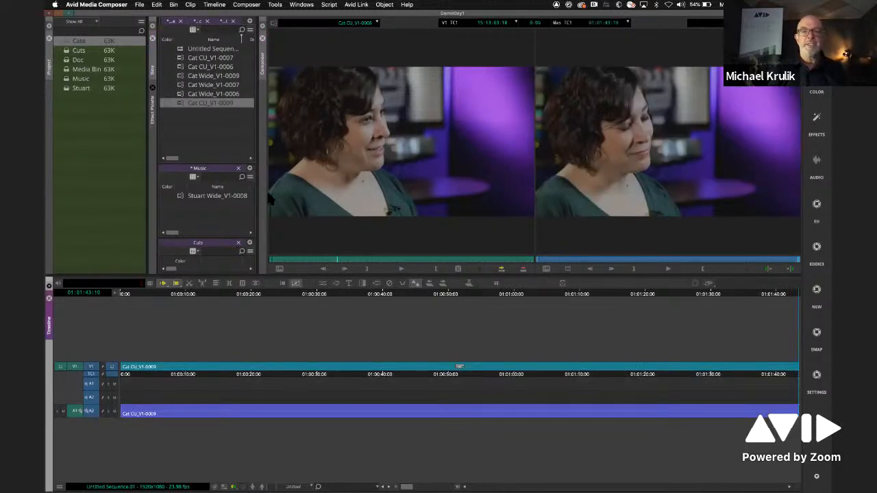
pyautogui.moveTo(182, 198); pyautogui.dragTo(273, 371)
pyautogui.click(226, 302)
pyautogui.moveTo(227, 300); pyautogui.dragTo(210, 306)
pyautogui.press('space')
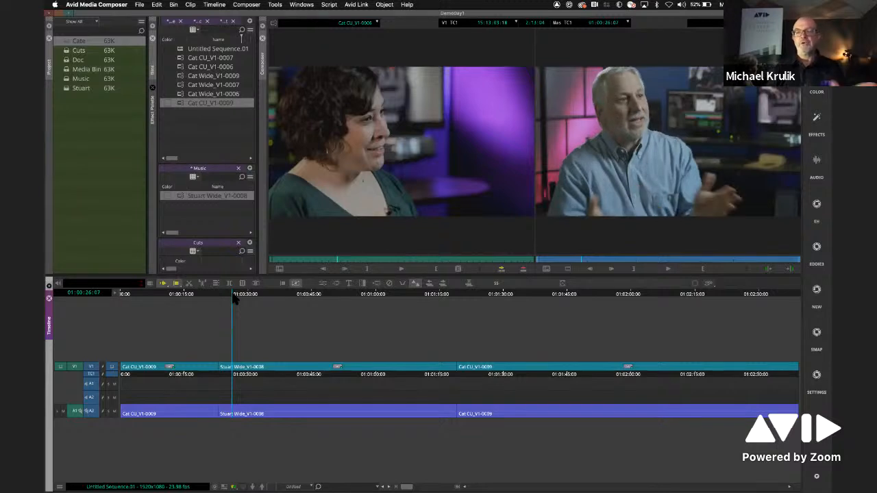
pyautogui.press('space')
pyautogui.click(187, 130)
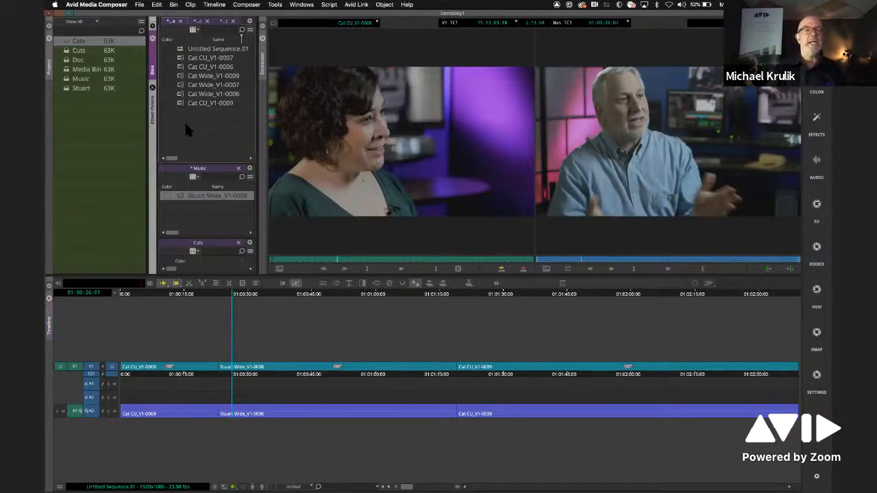
# - Load Cat Wide_V1-0009 into the source monitor and mark a short section of it with in and out points
pyautogui.doubleClick(182, 78)
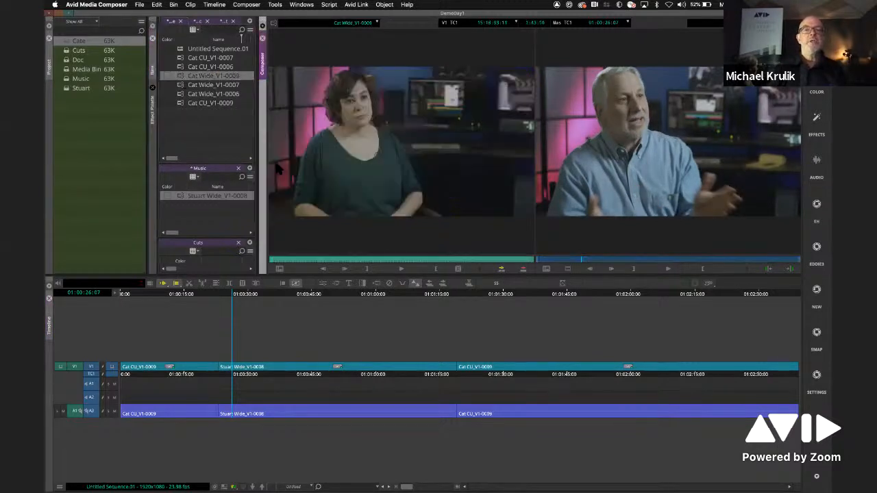
pyautogui.click(346, 259)
pyautogui.click(346, 260)
pyautogui.moveTo(346, 260); pyautogui.dragTo(344, 260)
pyautogui.click(367, 269)
pyautogui.click(405, 269)
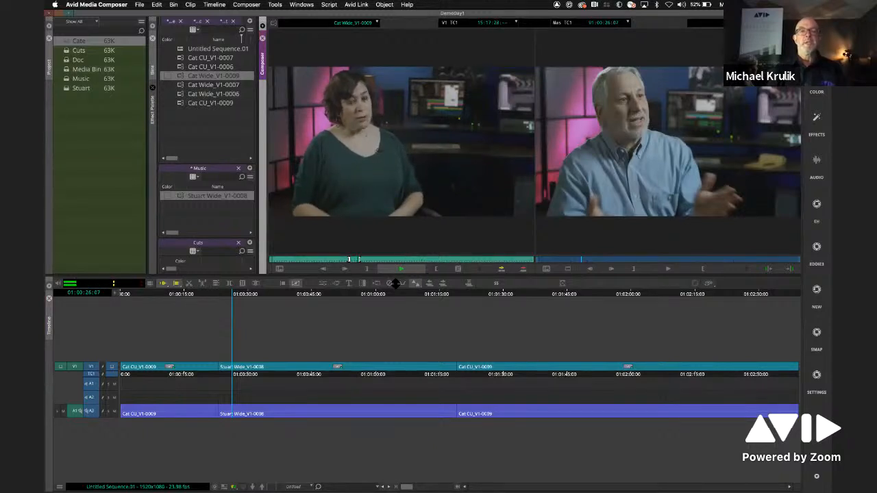
pyautogui.press('space')
# - Insert the marked Cat Wide_V1-0009 section into the middle of Stuart Wide_V1-0008 on the Timeline and play it
pyautogui.moveTo(365, 236); pyautogui.dragTo(336, 356)
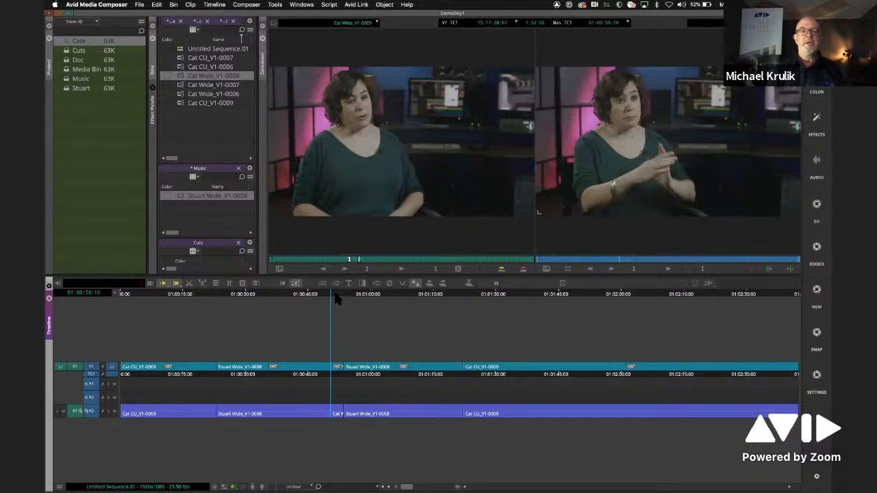
pyautogui.press('space')
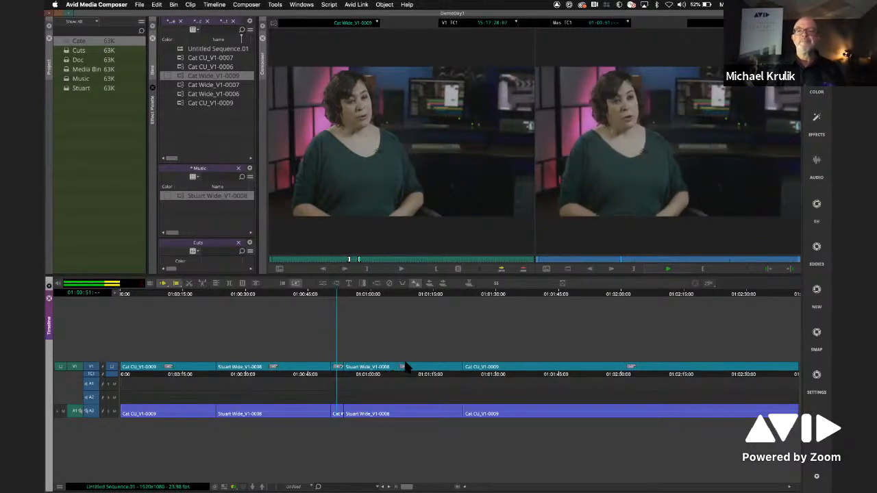
pyautogui.click(342, 300)
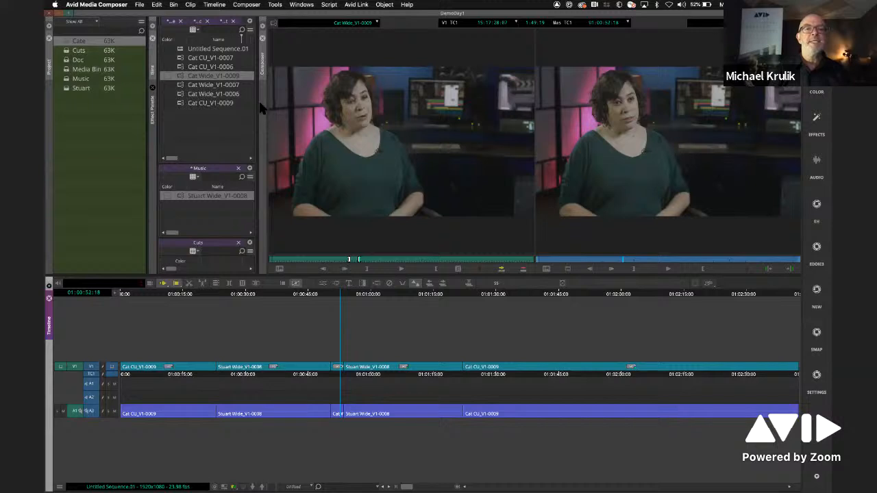
# - Widen the bins area and assign yellow as the clip color of all six source clips in the Cate bin
pyautogui.moveTo(257, 106); pyautogui.dragTo(339, 108)
pyautogui.moveTo(209, 159); pyautogui.dragTo(188, 159)
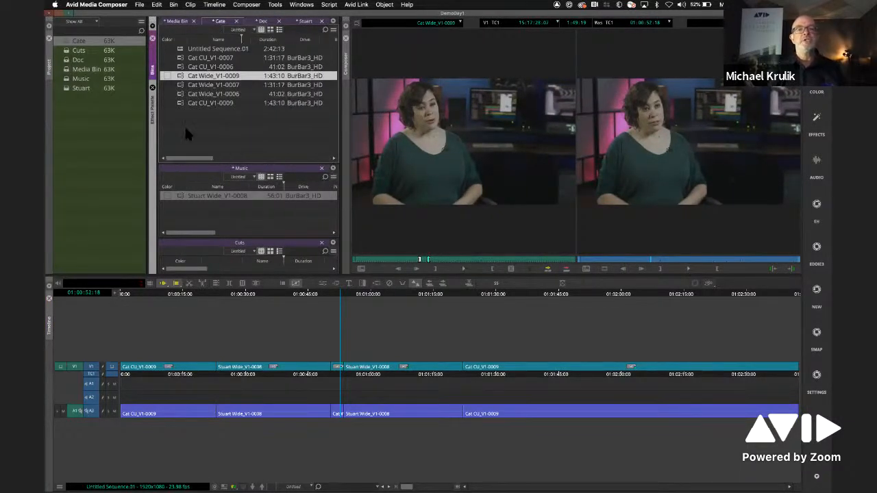
pyautogui.click(167, 58)
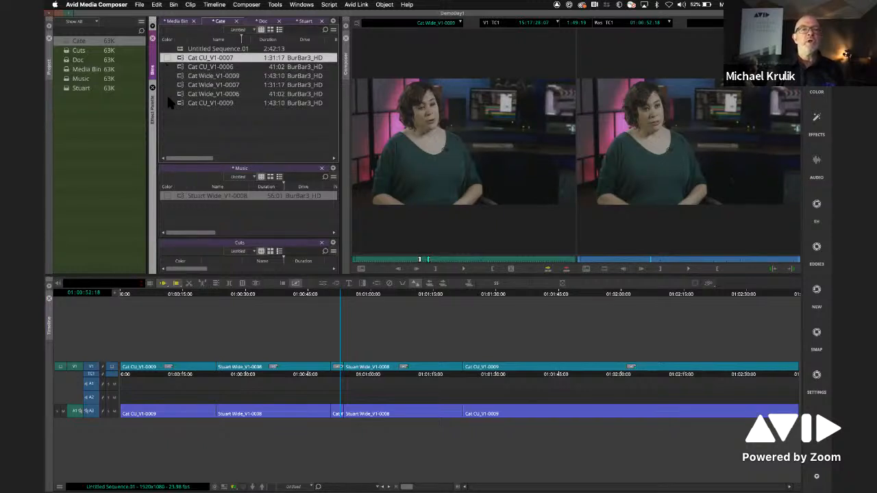
pyautogui.keyDown('shift'); pyautogui.click(168, 103); pyautogui.keyUp('shift')
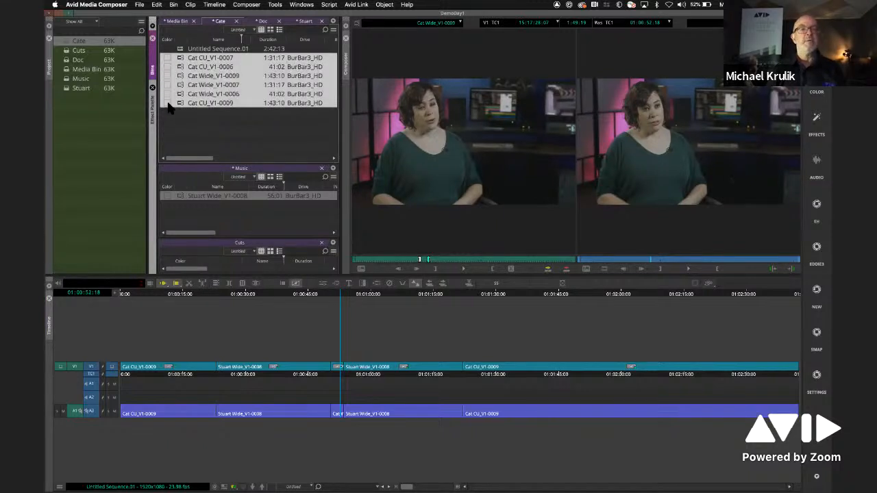
pyautogui.click(169, 60)
pyautogui.click(186, 73)
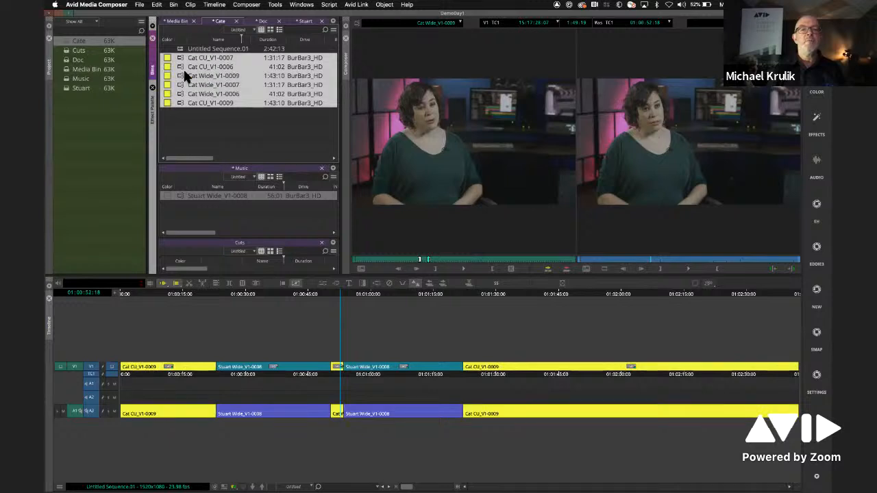
# - Assign a shared clip color to all four clips in the Doc bin
pyautogui.click(264, 21)
pyautogui.moveTo(151, 39); pyautogui.dragTo(152, 41)
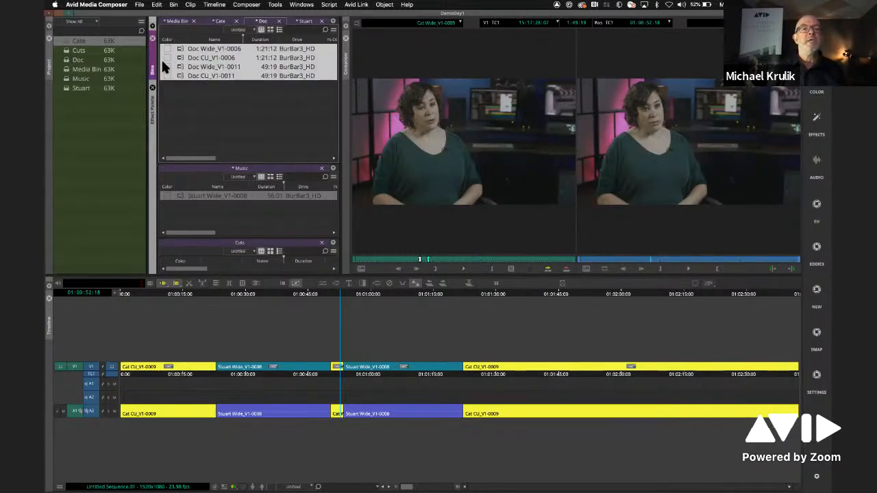
pyautogui.click(164, 61)
pyautogui.click(210, 78)
# - Assign magenta as the clip color of both Stuart clips and check a Stuart segment in the Timeline
pyautogui.click(303, 21)
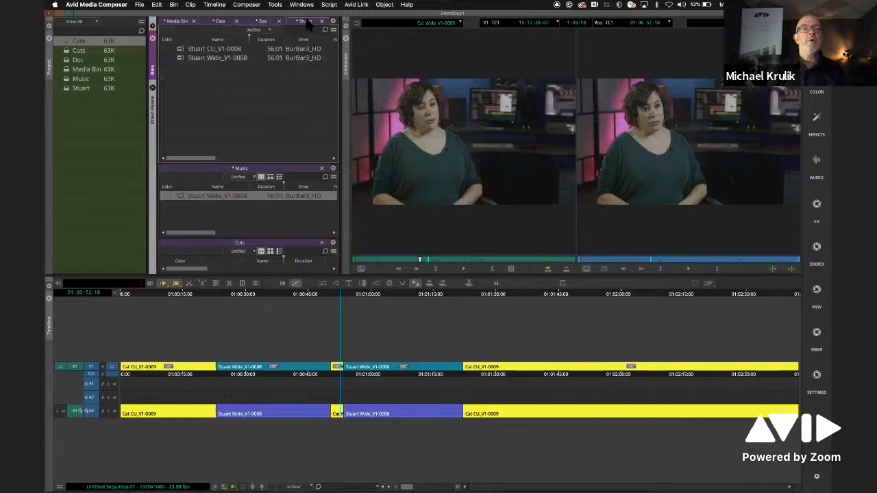
pyautogui.moveTo(162, 44); pyautogui.dragTo(168, 54)
pyautogui.click(166, 51)
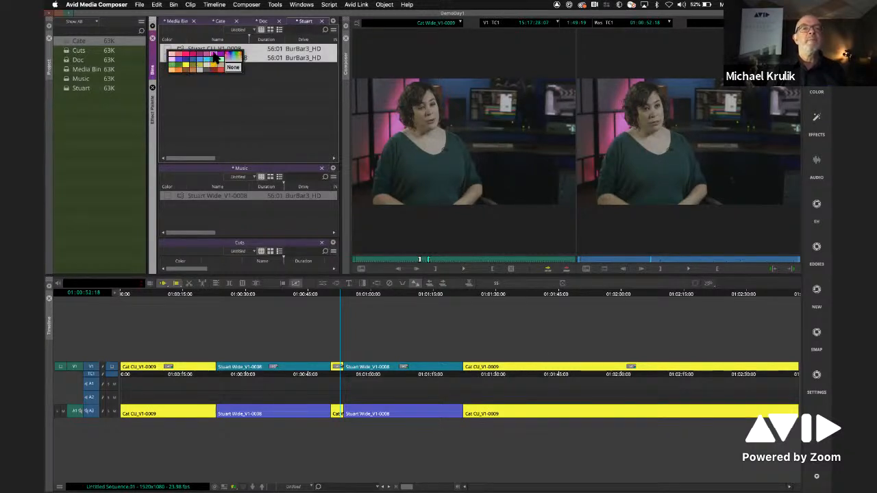
pyautogui.click(218, 59)
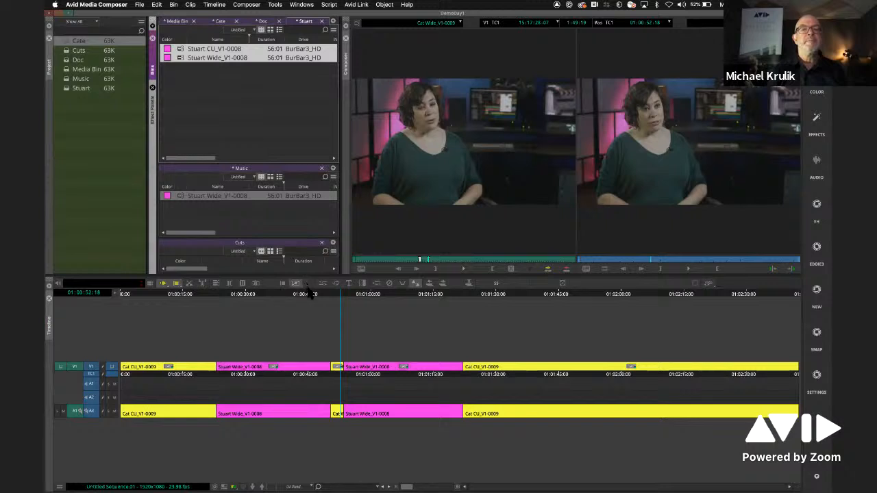
pyautogui.click(352, 294)
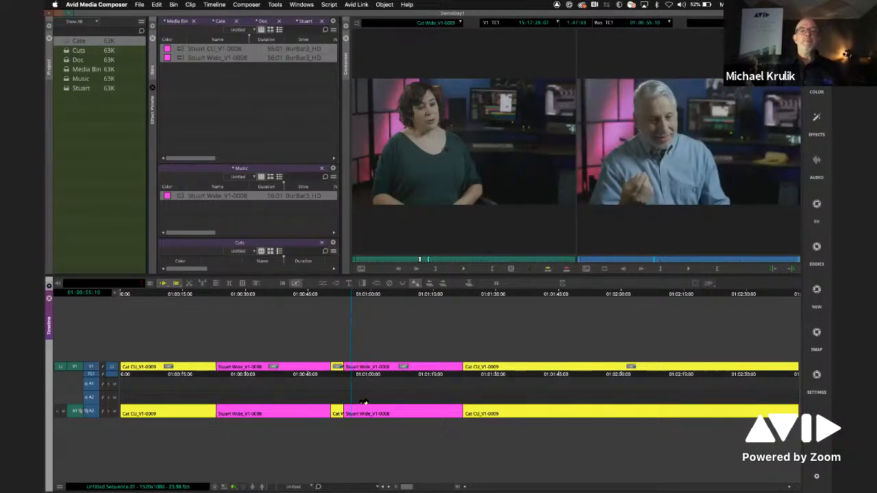
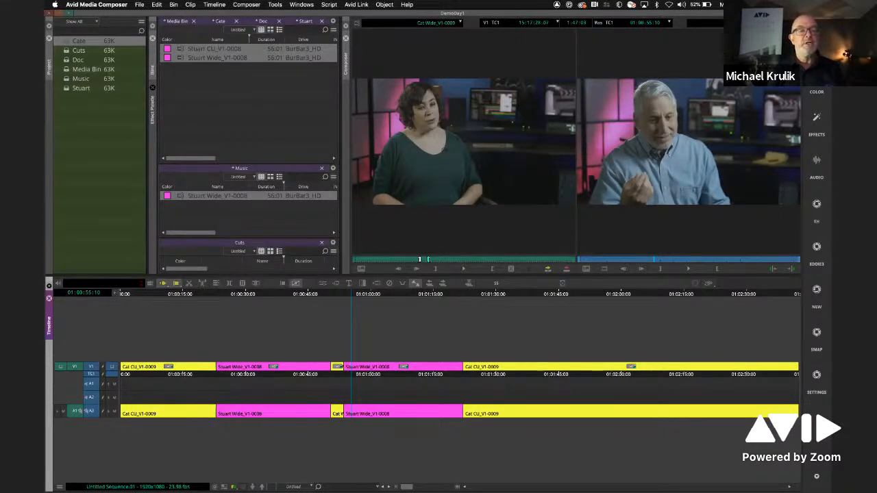
# - Turn off the Source clip colors in the Timeline's Clip Color settings
pyautogui.click(60, 487)
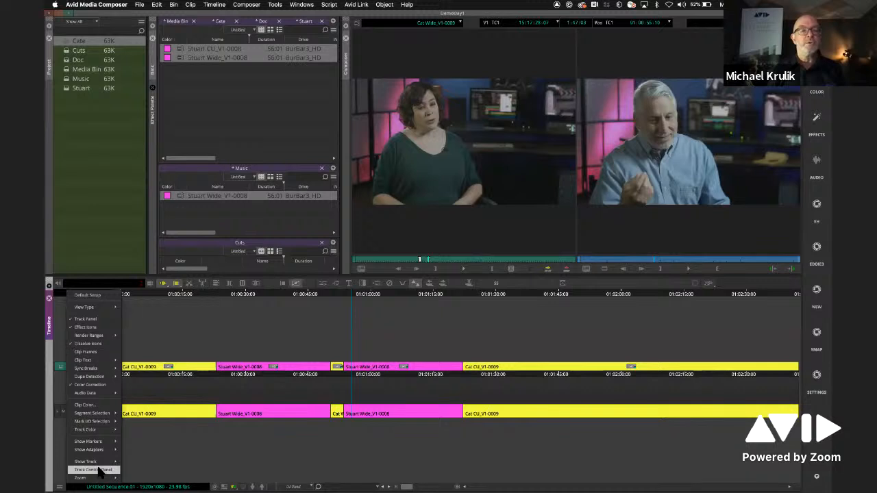
pyautogui.click(96, 407)
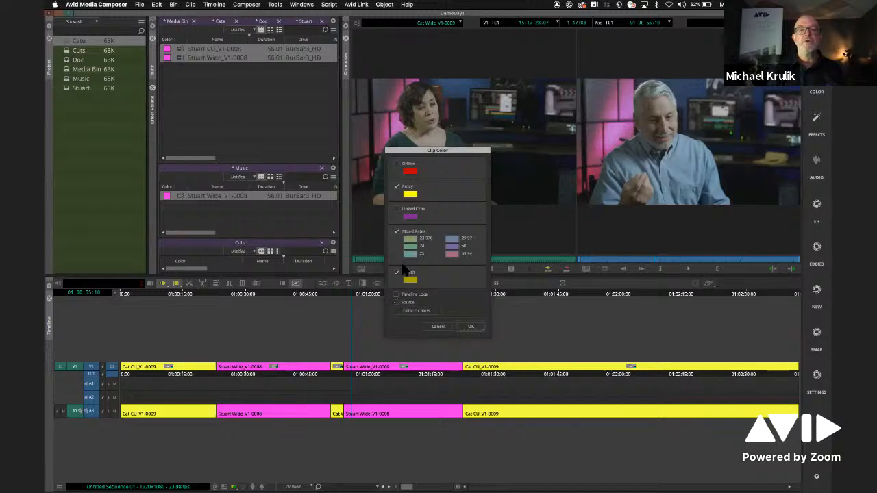
pyautogui.click(472, 327)
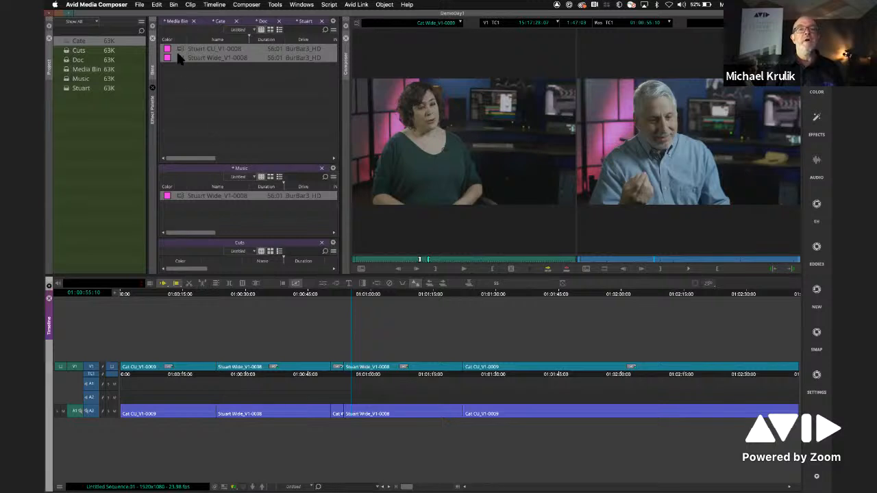
# - Turn the Source clip colors back on in the Timeline and move the playhead back into the first Stuart Wide_V1-0008 segment
pyautogui.rightClick(67, 300)
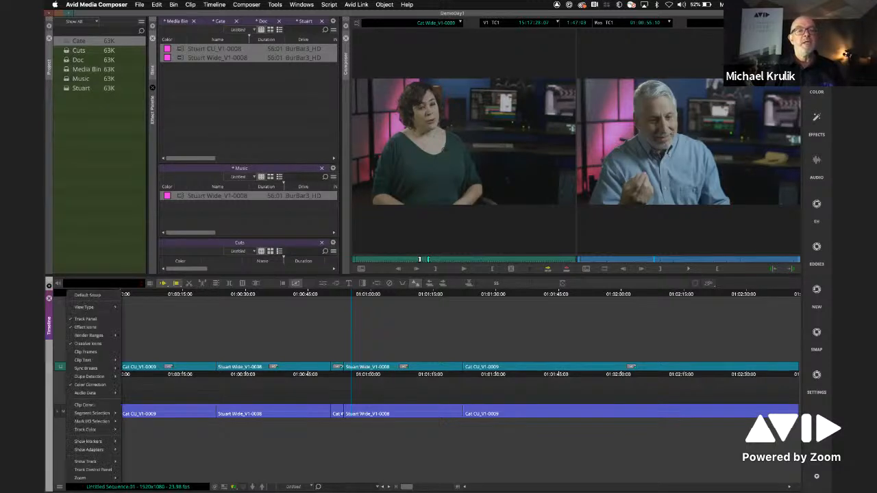
pyautogui.click(91, 409)
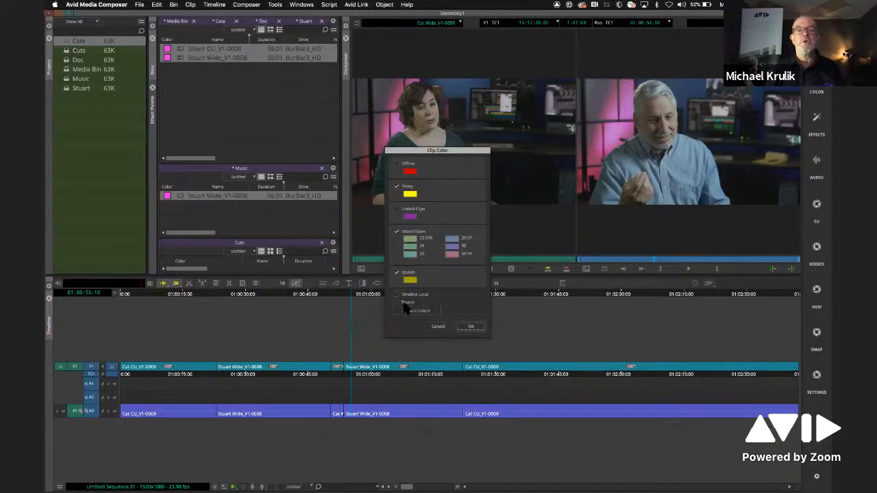
pyautogui.click(470, 326)
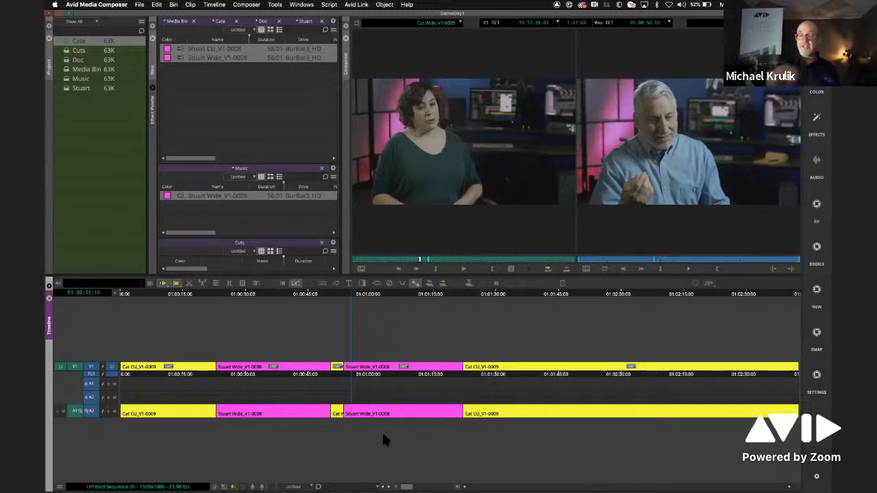
pyautogui.moveTo(377, 294); pyautogui.dragTo(315, 295)
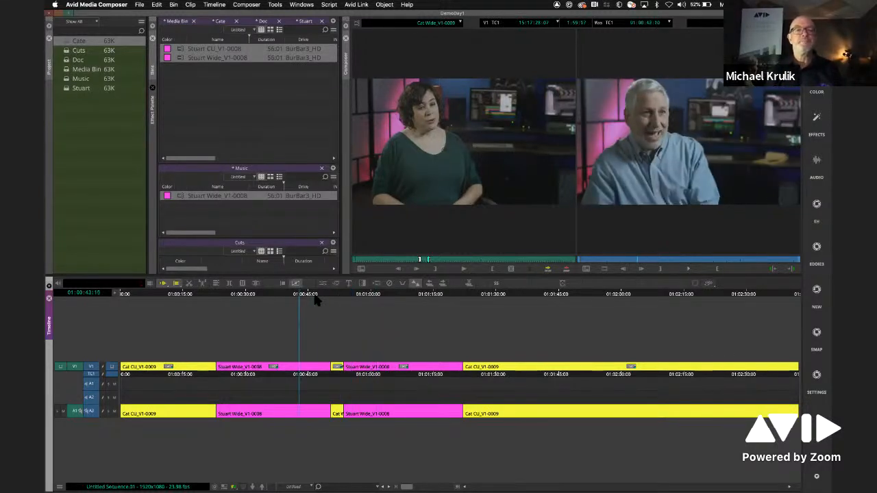
# - Deselect the Stuart clips, make the Timeline panel slightly taller and shorten the Stuart bin in favor of the Music bin
pyautogui.click(220, 122)
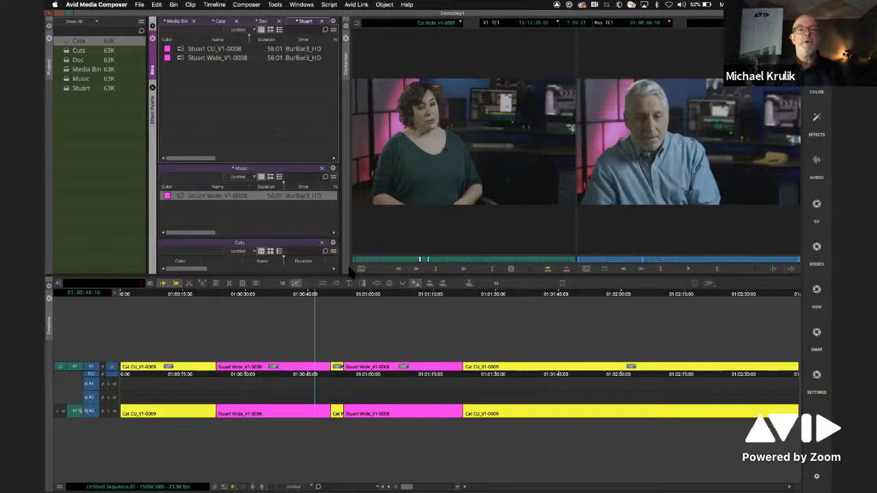
pyautogui.moveTo(361, 280); pyautogui.dragTo(406, 182)
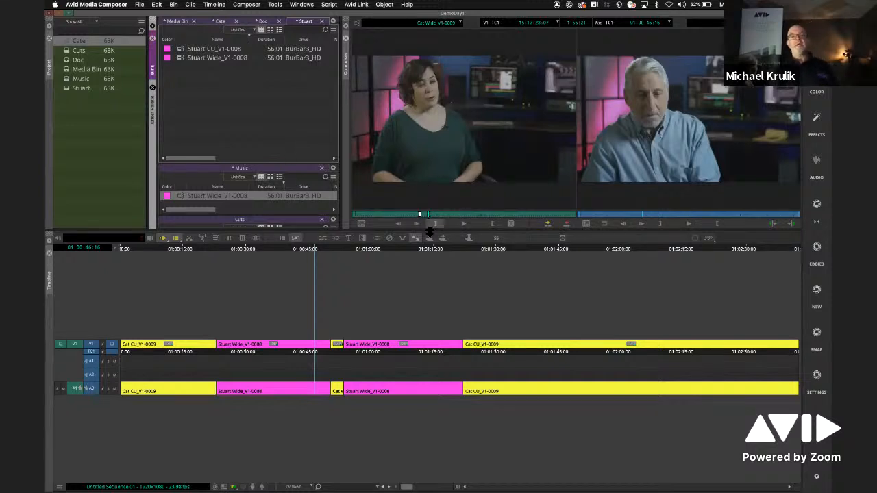
pyautogui.moveTo(427, 231); pyautogui.dragTo(421, 267)
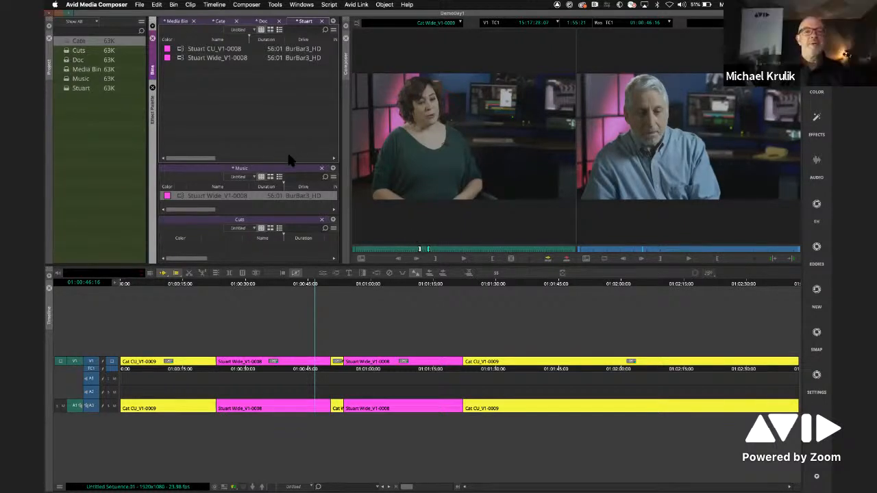
pyautogui.moveTo(291, 144); pyautogui.dragTo(290, 137)
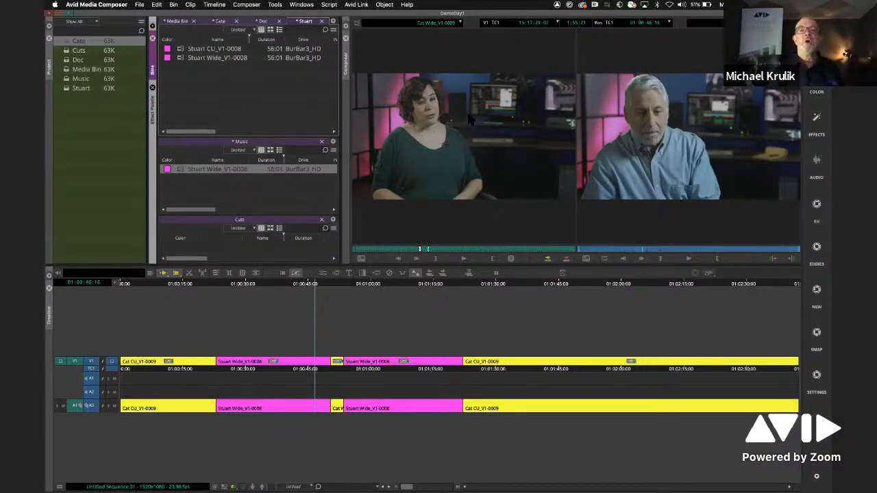
# - Open the Source Settings of Cat Wide_V1-0009 from an earlier frame and examine its Audio and FrameFlex options
pyautogui.click(423, 200)
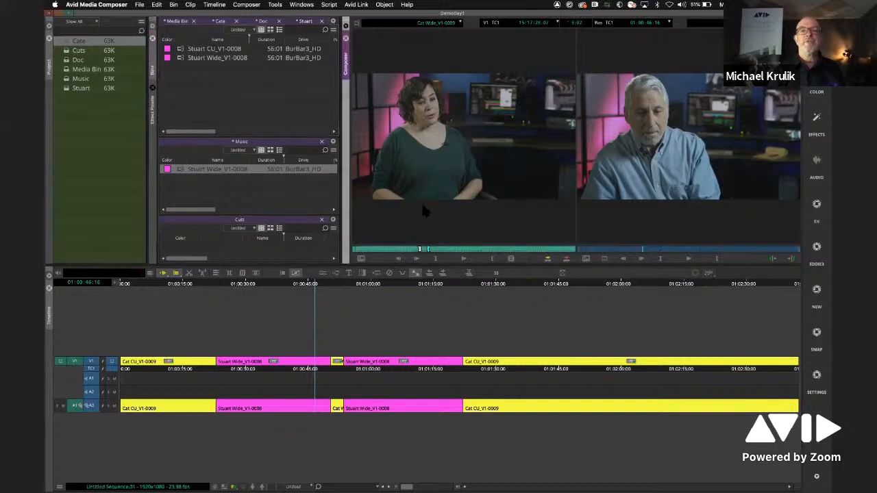
pyautogui.click(418, 248)
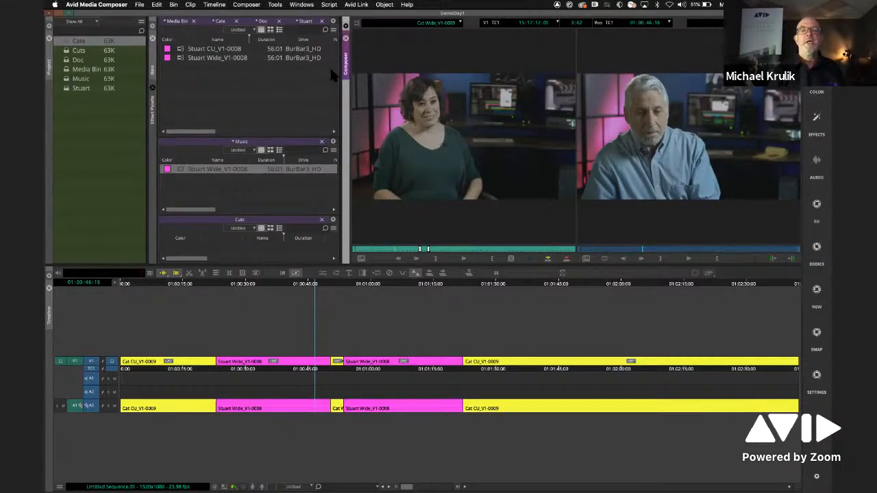
pyautogui.rightClick(415, 107)
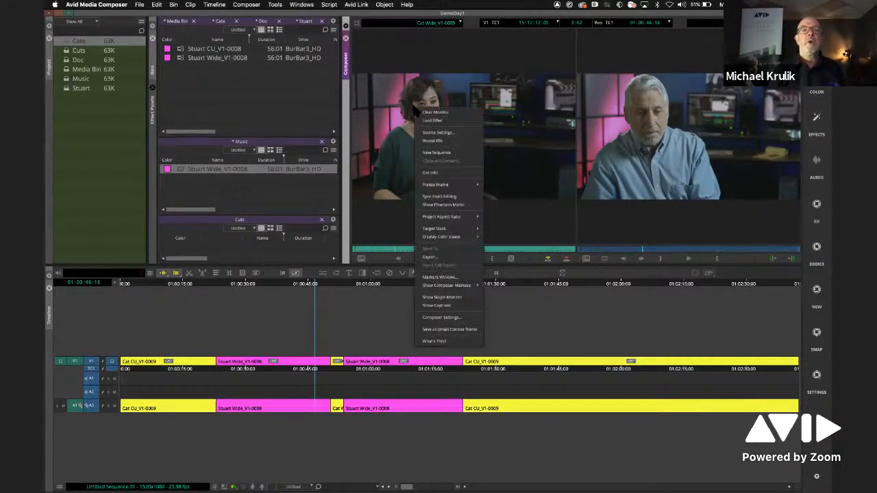
pyautogui.click(452, 133)
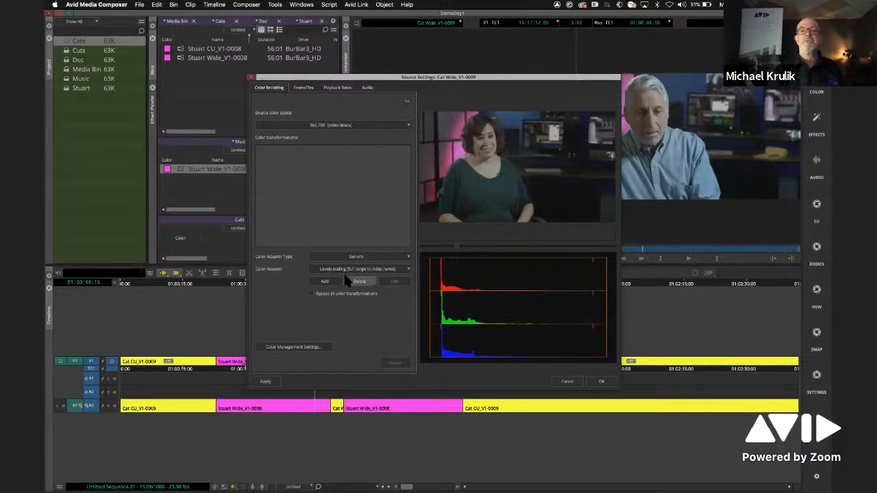
pyautogui.click(368, 88)
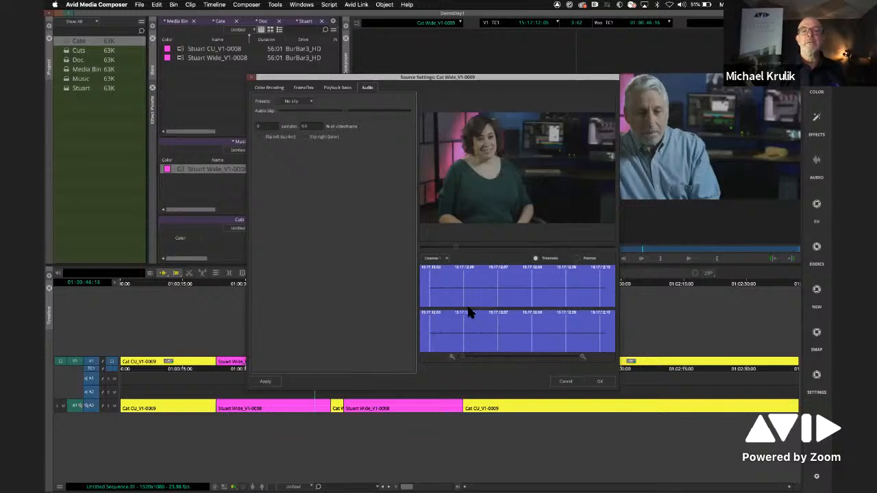
pyautogui.click(302, 88)
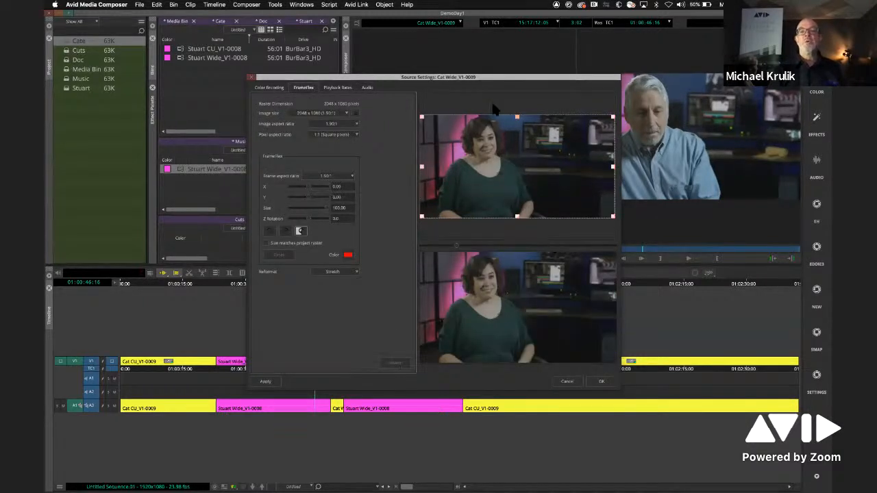
# - Reframe Cat Wide_V1-0009 tighter on the woman with FrameFlex at about 59 percent size, apply it and check another source frame
pyautogui.moveTo(469, 80); pyautogui.dragTo(368, 57)
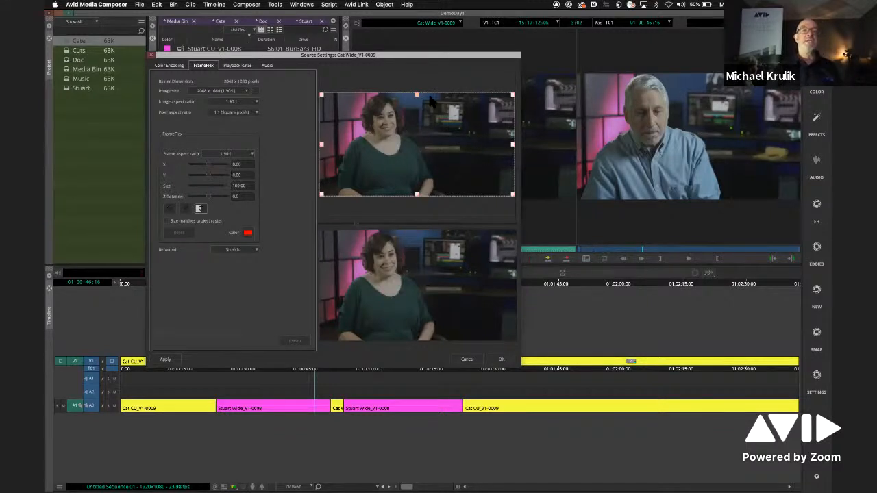
pyautogui.moveTo(512, 95); pyautogui.dragTo(421, 118)
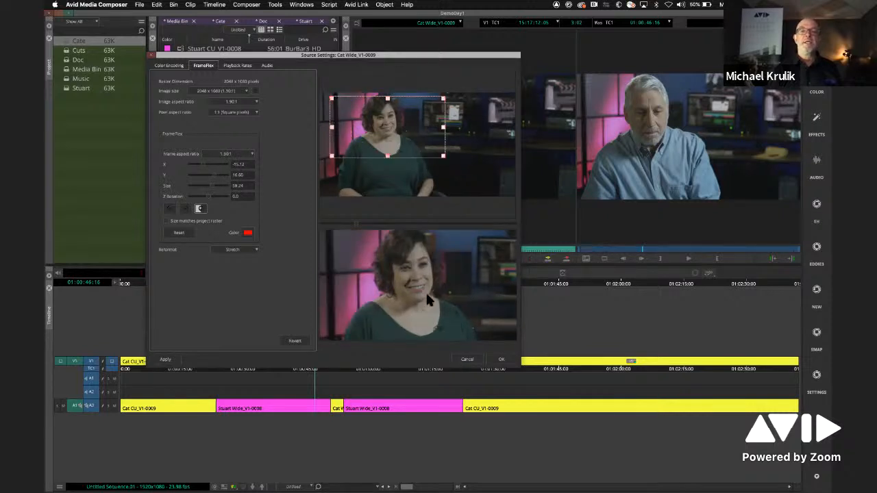
pyautogui.moveTo(294, 55); pyautogui.dragTo(255, 132)
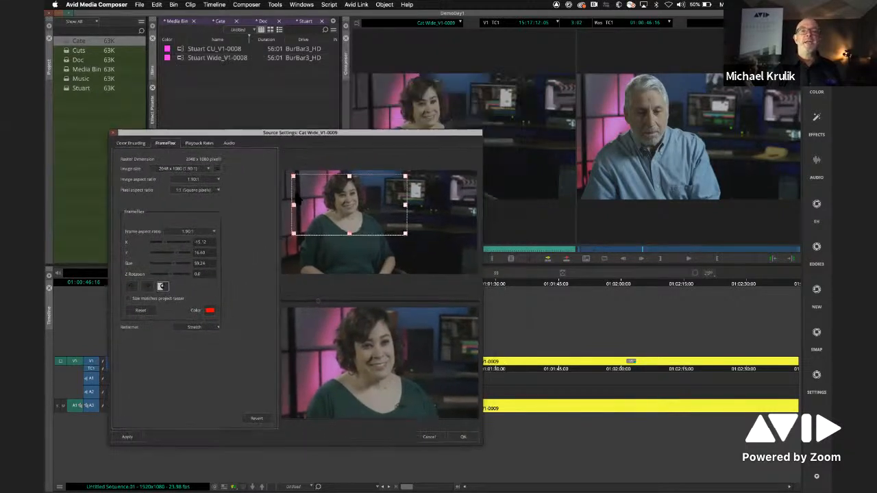
pyautogui.click(461, 439)
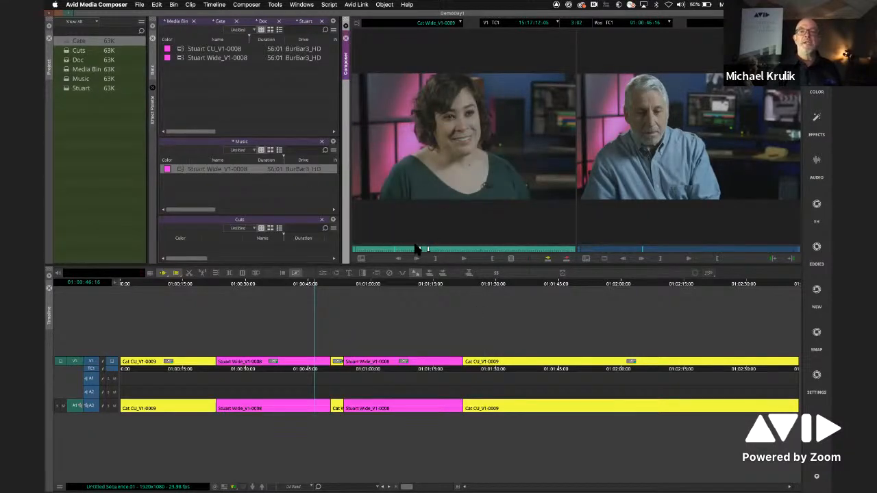
pyautogui.click(405, 249)
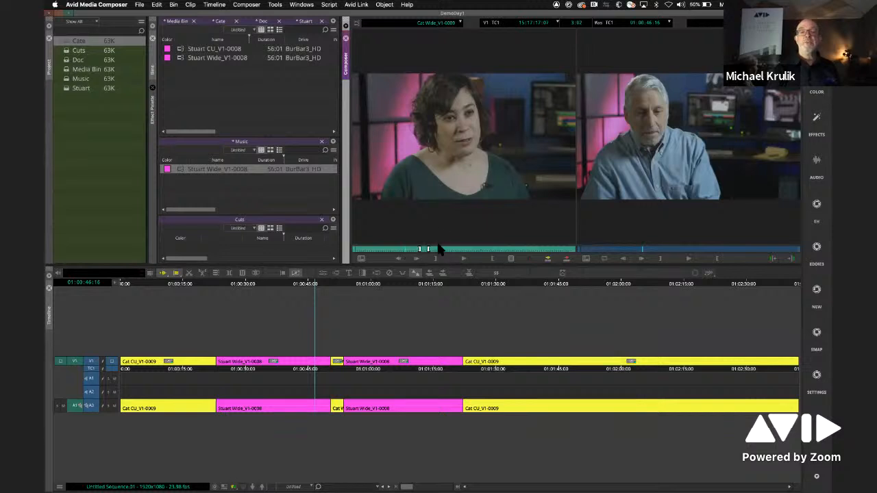
# - Mark a new section of the reframed Cat Wide_V1-0009 and insert it into the middle of the last Cat CU_V1-0009 segment
pyautogui.click(452, 250)
pyautogui.click(436, 259)
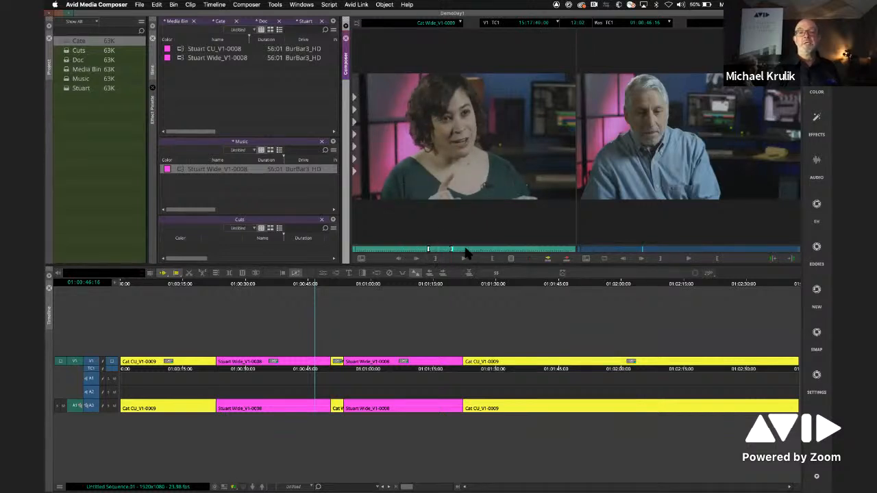
pyautogui.click(470, 250)
pyautogui.click(492, 259)
pyautogui.moveTo(474, 183); pyautogui.dragTo(564, 331)
# - Play and scrub the newly inserted Cat Wide_V1-0009 segment in the Timeline
pyautogui.click(529, 315)
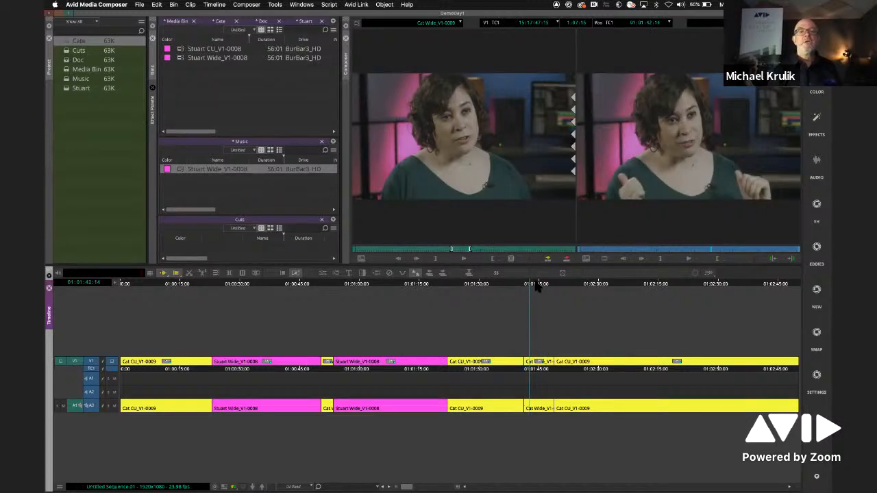
pyautogui.press('space')
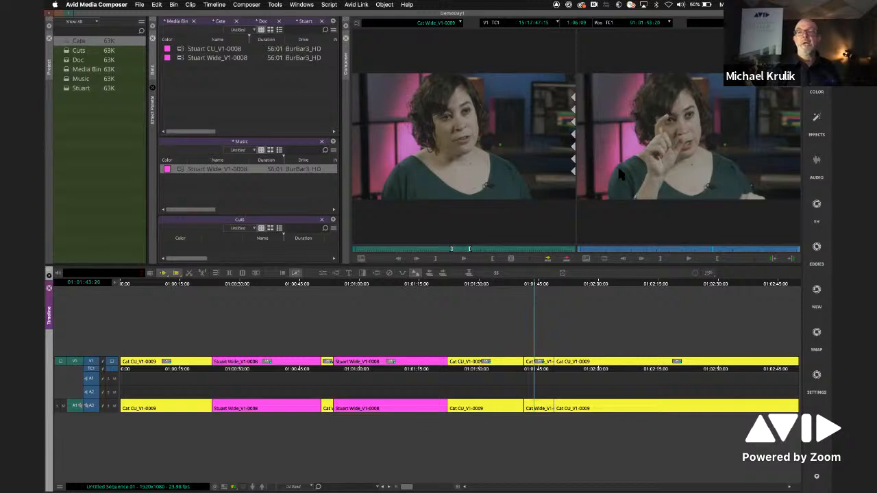
pyautogui.click(533, 285)
pyautogui.moveTo(525, 284)
pyautogui.mouseDown()
pyautogui.moveTo(543, 285)
pyautogui.moveTo(534, 287)
pyautogui.mouseUp()
# - Open the inserted Cat Wide_V1-0009 segment in the Effects workspace and keyframe its FrameFlex to widen from an early to a late keyframe
pyautogui.click(547, 359)
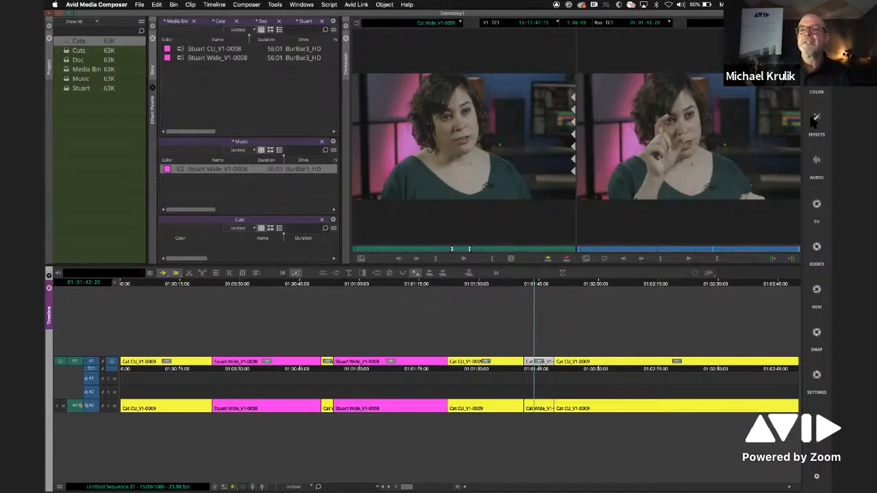
pyautogui.click(816, 118)
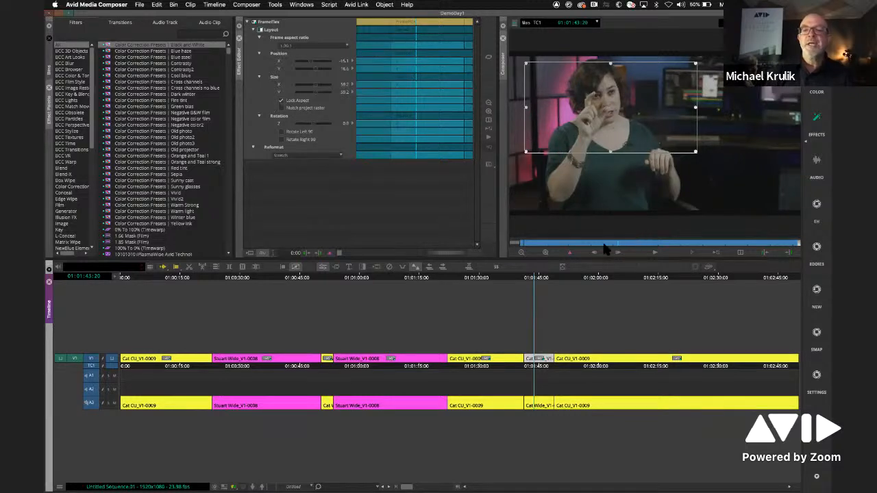
pyautogui.moveTo(615, 244); pyautogui.dragTo(694, 244)
pyautogui.click(573, 244)
pyautogui.click(570, 253)
pyautogui.moveTo(629, 117); pyautogui.dragTo(650, 129)
pyautogui.moveTo(717, 164); pyautogui.dragTo(749, 182)
pyautogui.moveTo(699, 243); pyautogui.dragTo(580, 240)
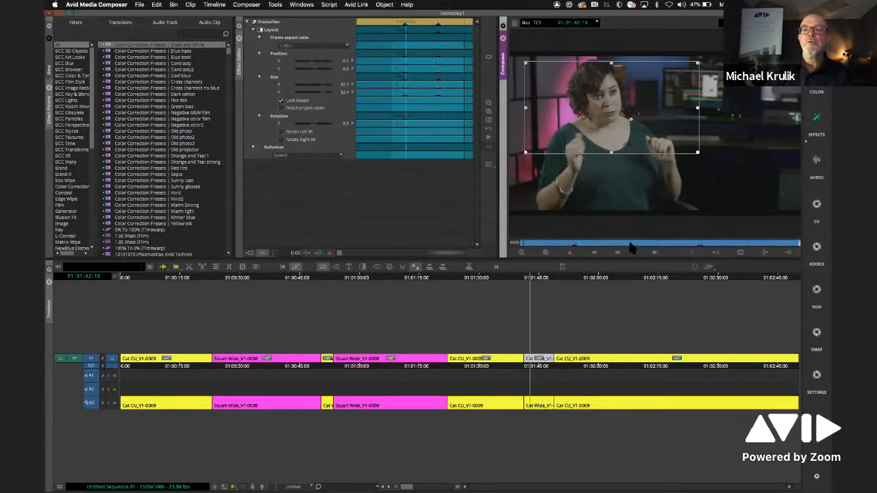
# - Play and scrub the sequence through the keyframed Cat Wide_V1-0009 segment and return to the editing workspace with bins and source monitor
pyautogui.click(513, 281)
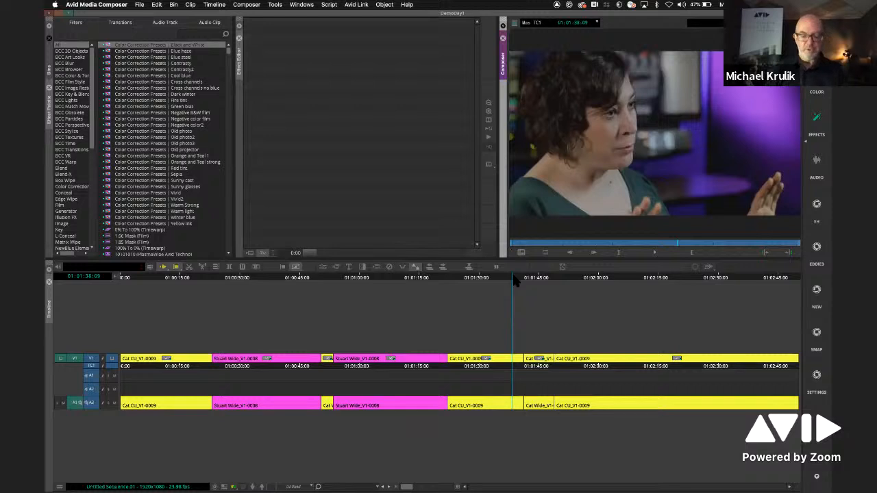
pyautogui.press('space')
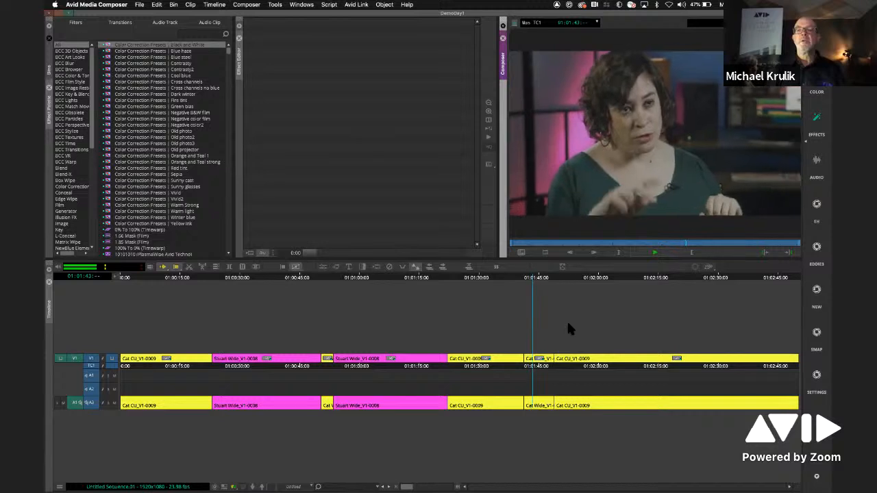
pyautogui.click(530, 281)
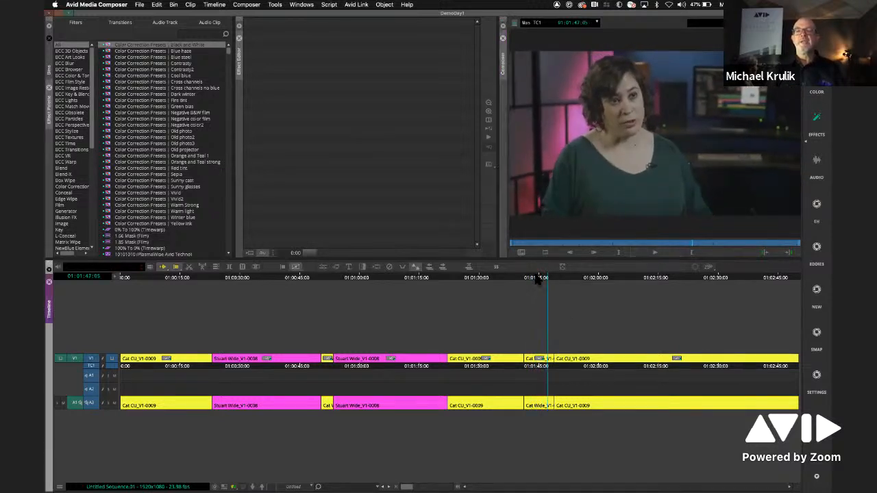
pyautogui.click(529, 280)
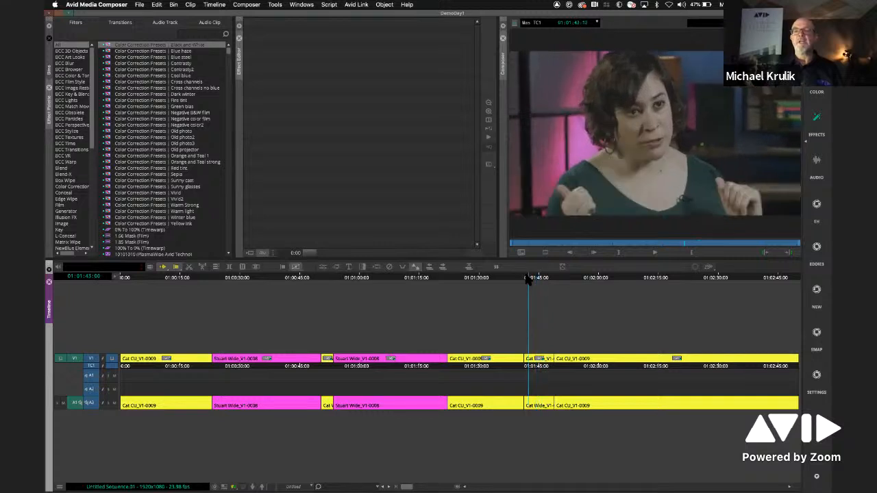
pyautogui.click(533, 279)
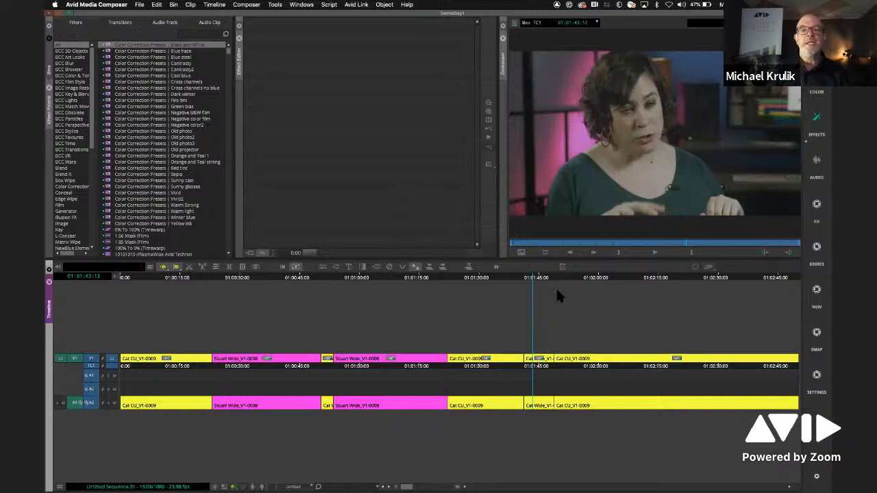
pyautogui.moveTo(527, 280); pyautogui.dragTo(534, 280)
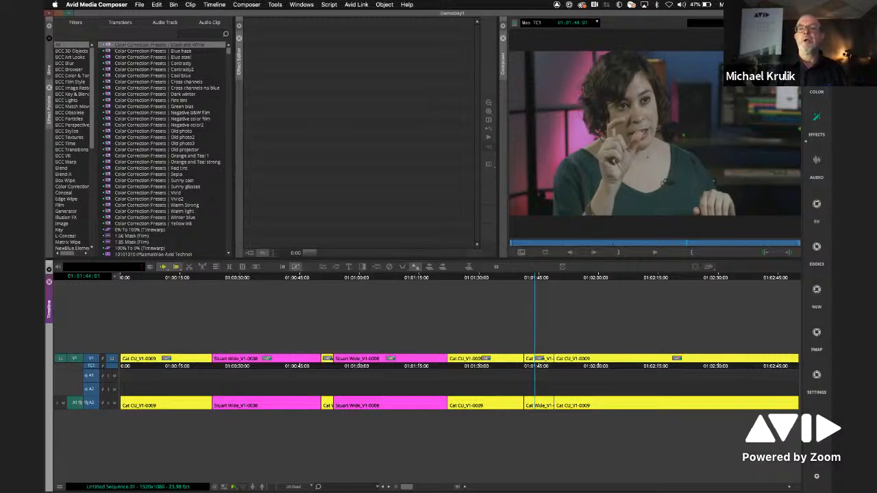
pyautogui.click(817, 33)
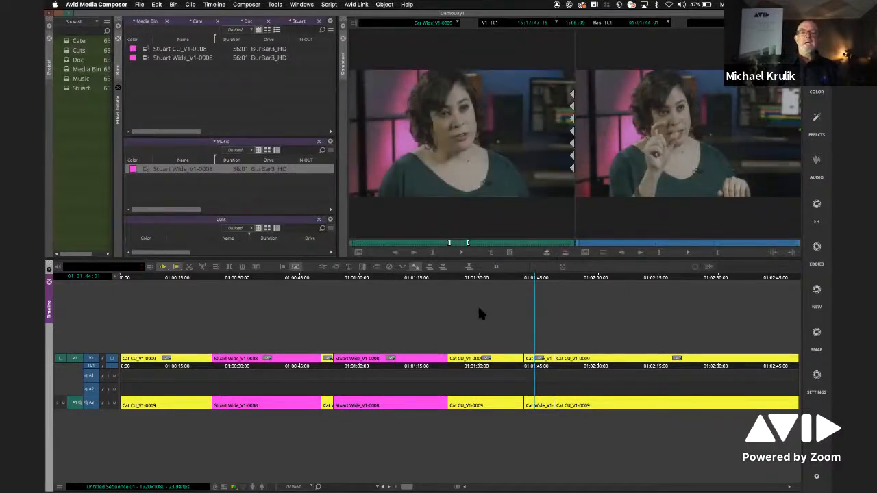
# - Close the DemoDay1 project and open the Demo_Days_2020 project
pyautogui.moveTo(499, 281); pyautogui.dragTo(314, 281)
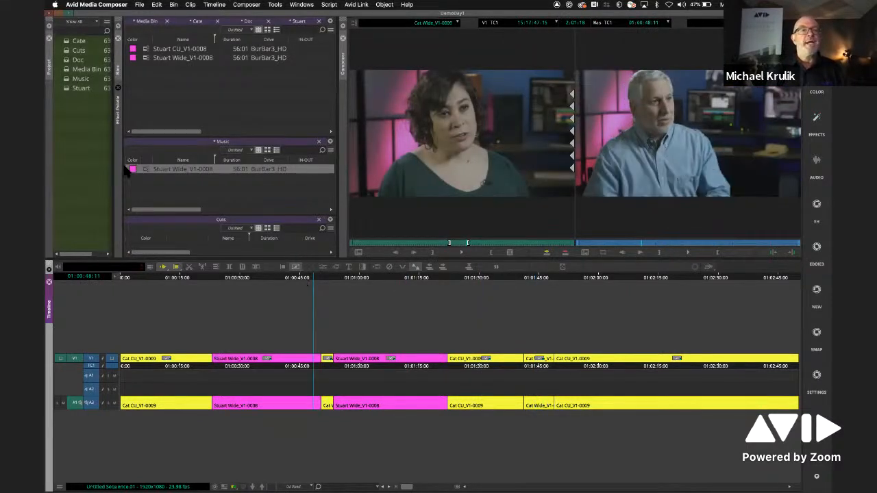
pyautogui.click(58, 139)
pyautogui.click(139, 4)
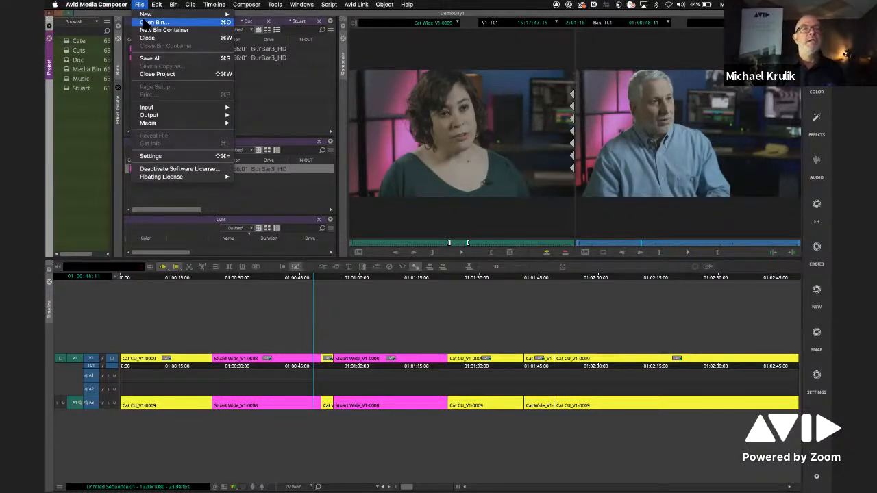
pyautogui.click(152, 75)
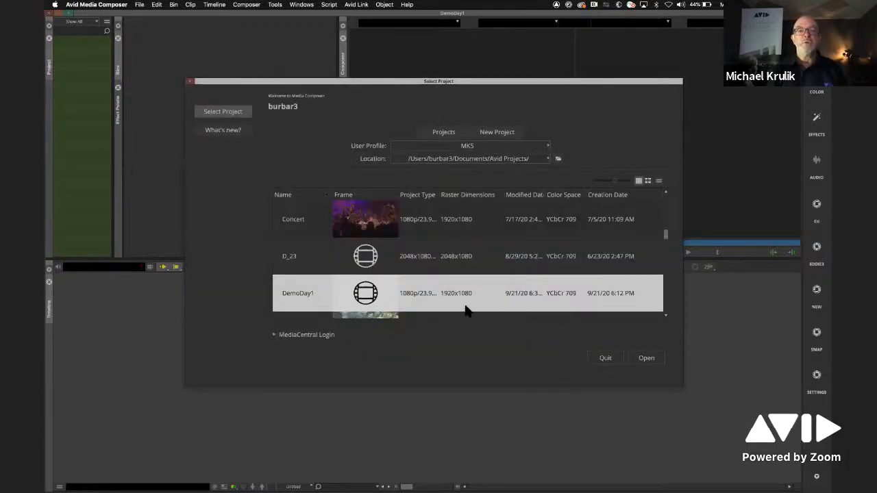
pyautogui.scroll(-3, 306, 283)
pyautogui.doubleClick(351, 225)
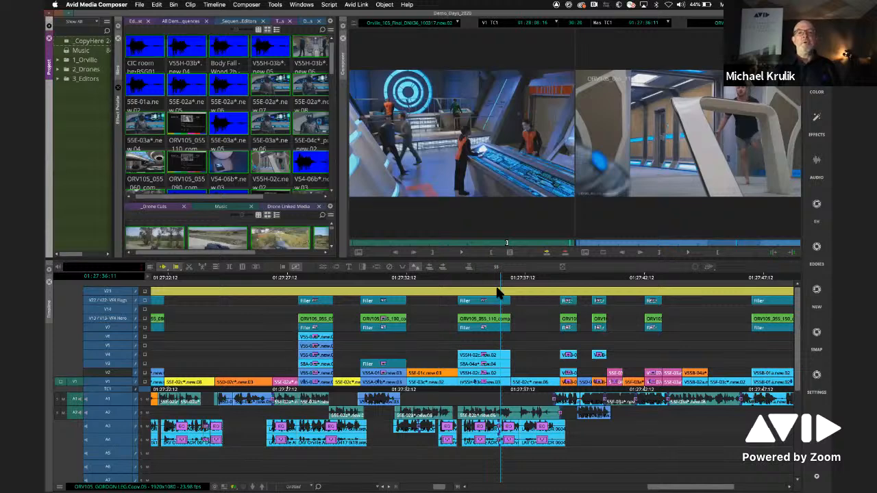
# - Expand the 3_Editors, 2_Drones and 1_Orville folders in the project's bin list
pyautogui.moveTo(487, 277); pyautogui.dragTo(472, 278)
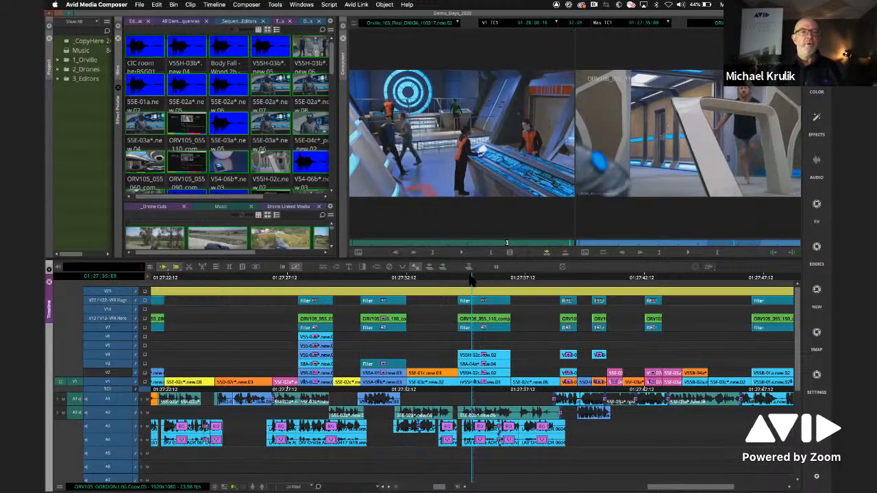
pyautogui.click(57, 79)
pyautogui.click(57, 69)
pyautogui.click(58, 60)
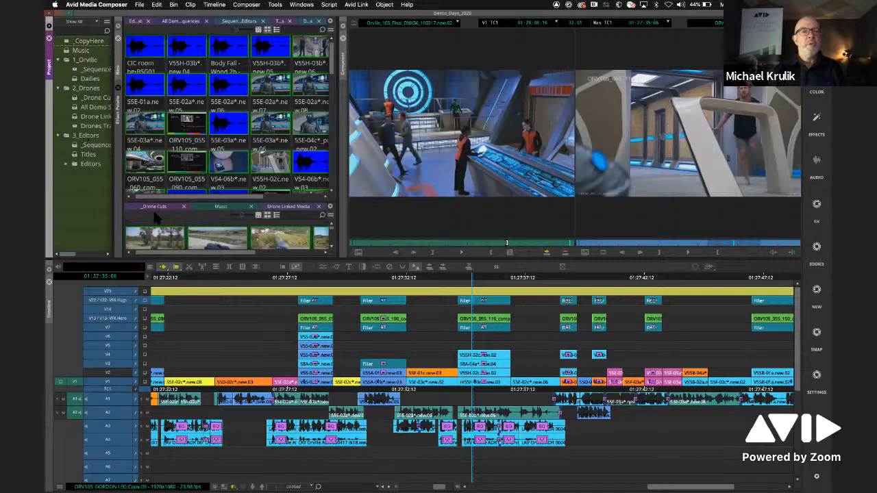
# - Show the Drone Linked Media bin and load one of its car clips into the source monitor
pyautogui.click(268, 214)
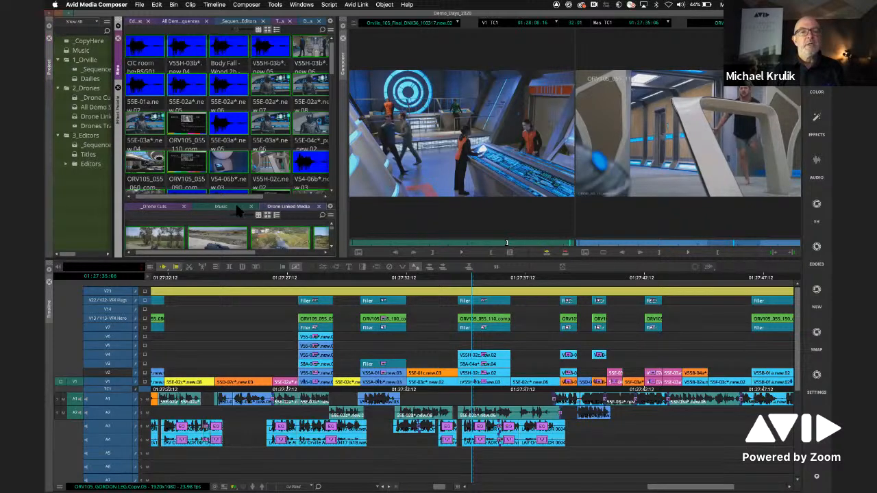
pyautogui.doubleClick(280, 238)
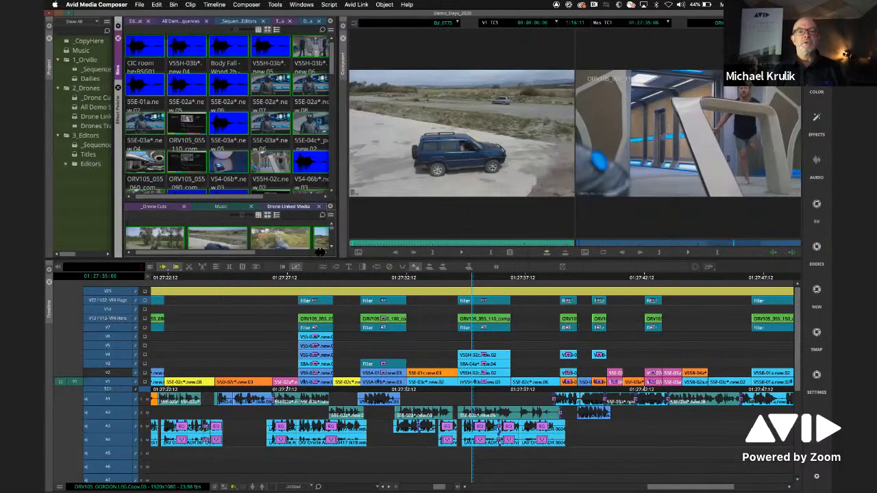
# - Detach the Dailies bin into its own floating window, enlarge it and browse its thumbnails
pyautogui.moveTo(333, 75)
pyautogui.mouseDown()
pyautogui.moveTo(334, 107)
pyautogui.moveTo(333, 74)
pyautogui.mouseUp()
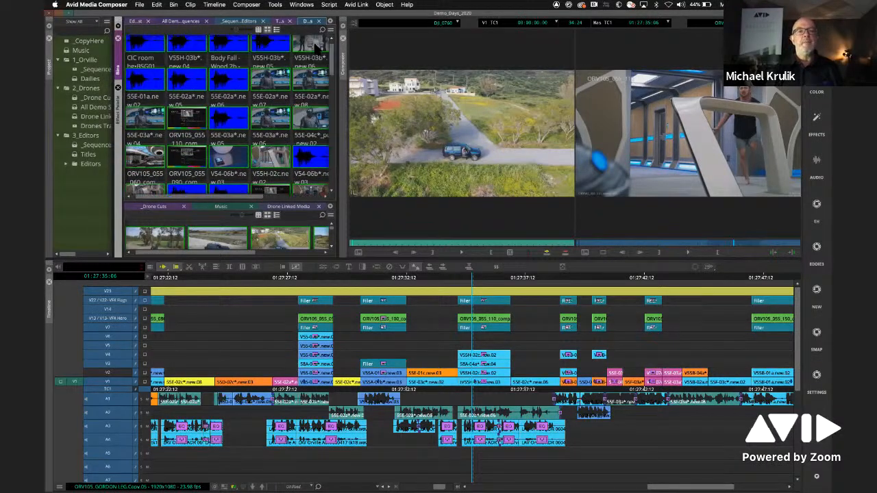
pyautogui.moveTo(312, 25); pyautogui.dragTo(231, 81)
pyautogui.moveTo(437, 268); pyautogui.dragTo(558, 342)
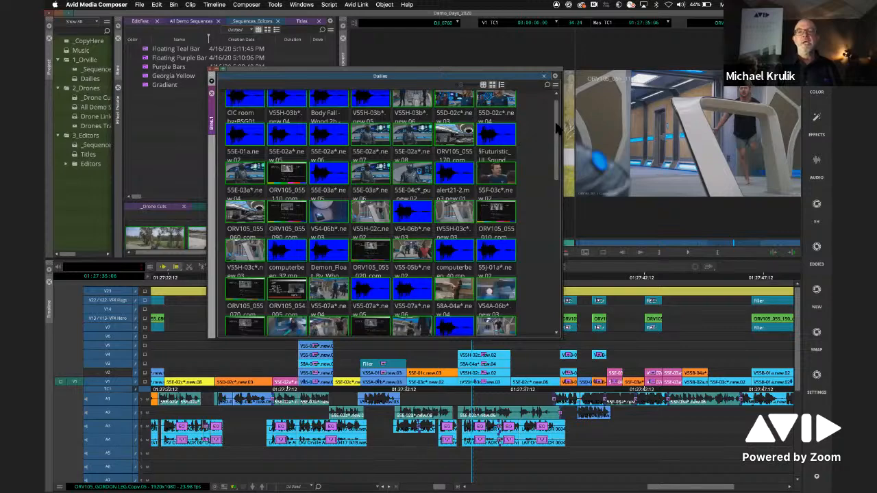
pyautogui.scroll(-10, 556, 128)
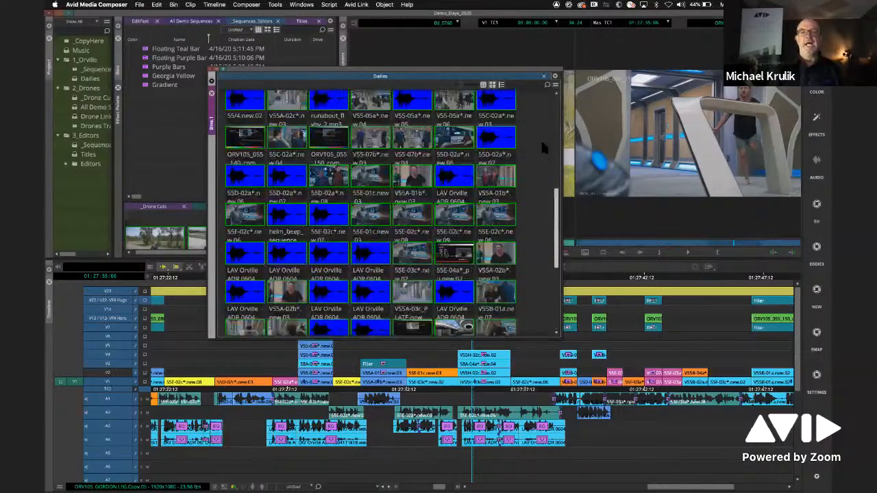
pyautogui.scroll(10, 542, 147)
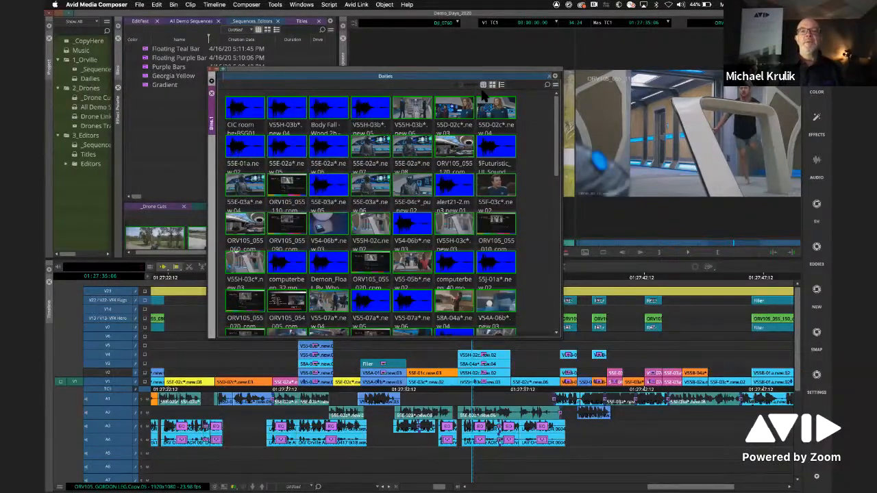
# - Shrink the thumbnails of the Dailies bin and switch it through Text and Frame views to Script view
pyautogui.moveTo(463, 84)
pyautogui.mouseDown()
pyautogui.moveTo(490, 84)
pyautogui.moveTo(459, 84)
pyautogui.mouseUp()
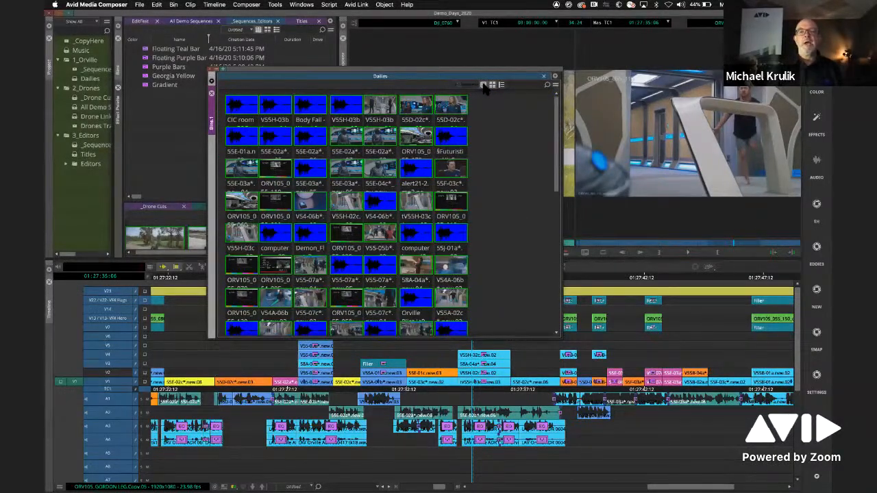
pyautogui.click(500, 85)
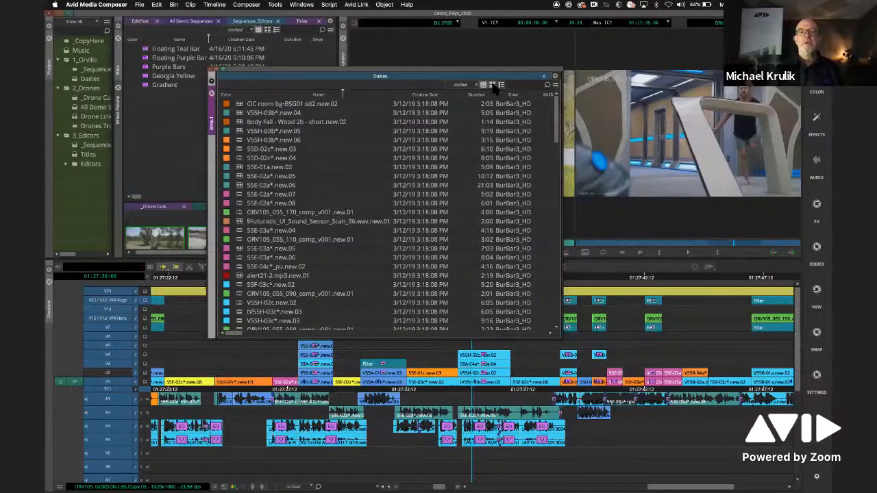
pyautogui.click(493, 85)
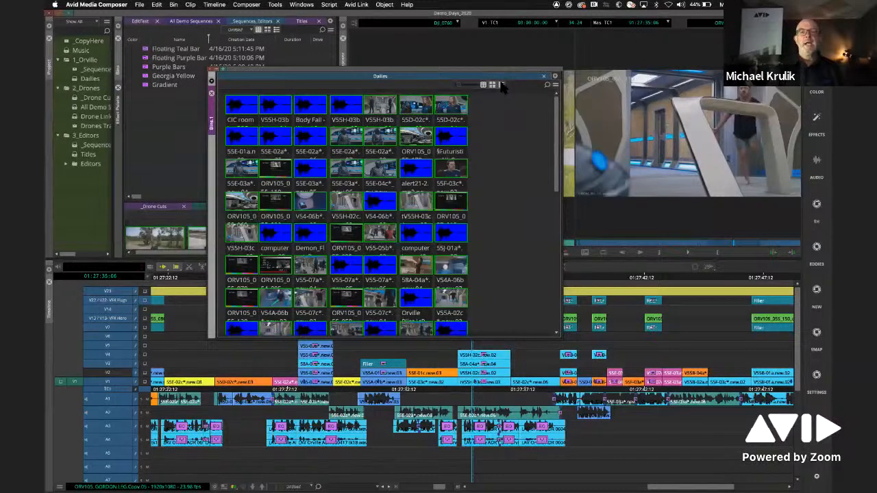
pyautogui.click(501, 85)
# - Select the comment boxes of successive clips in the Dailies bin's Script view, down to 55D-02c*.new.04
pyautogui.click(323, 117)
pyautogui.click(320, 144)
pyautogui.click(318, 173)
pyautogui.click(313, 200)
pyautogui.click(313, 228)
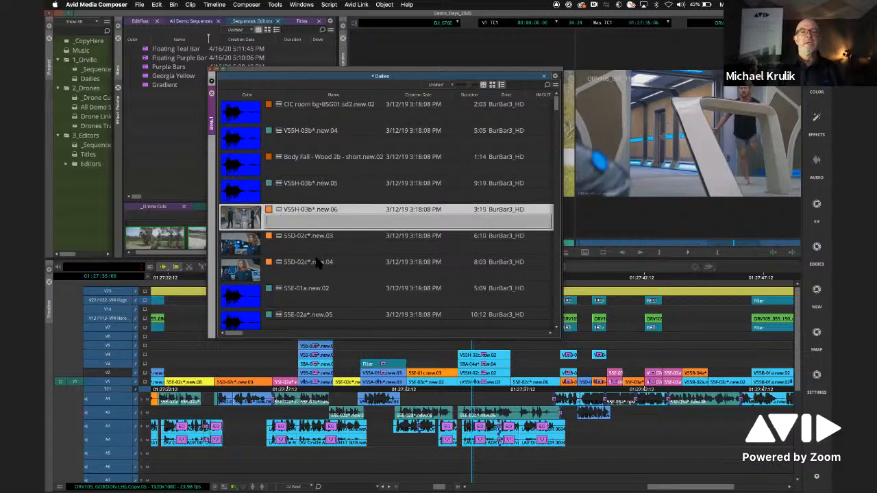
pyautogui.click(317, 253)
pyautogui.click(315, 277)
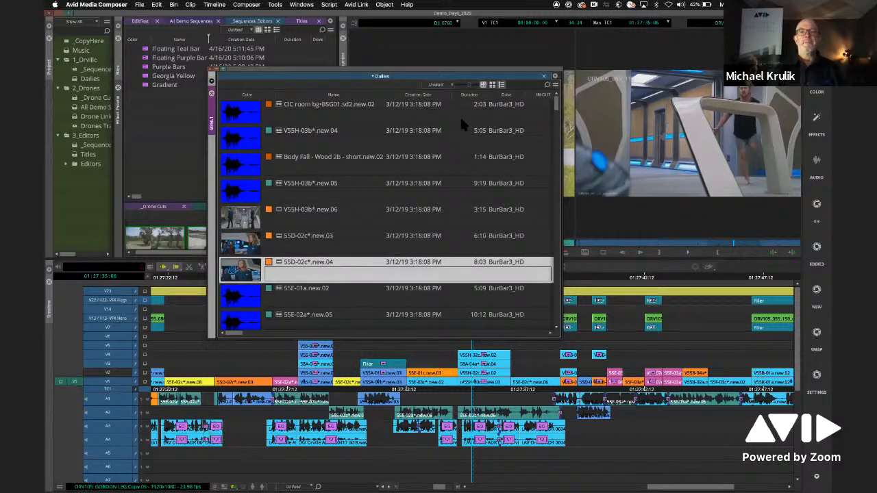
# - Return the Dailies bin to Frame view with larger thumbnails and move its window lower over the Timeline
pyautogui.click(483, 86)
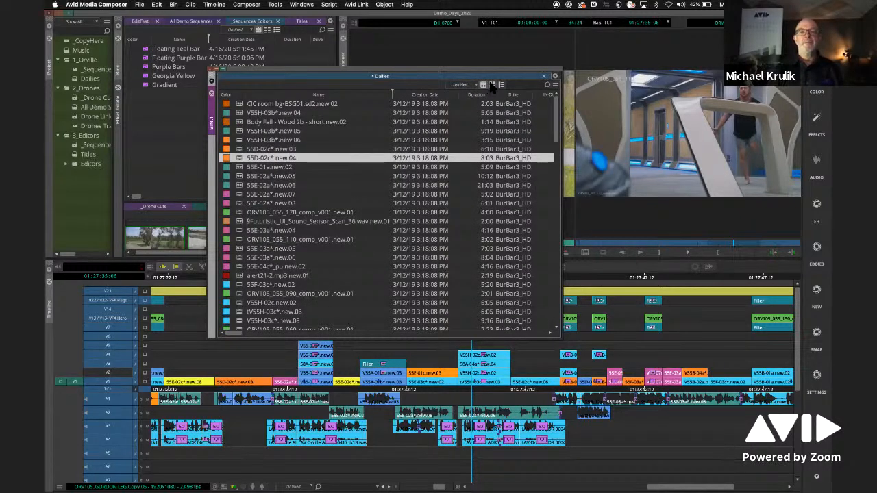
pyautogui.click(492, 85)
pyautogui.moveTo(461, 86); pyautogui.dragTo(467, 86)
pyautogui.moveTo(274, 81); pyautogui.dragTo(265, 93)
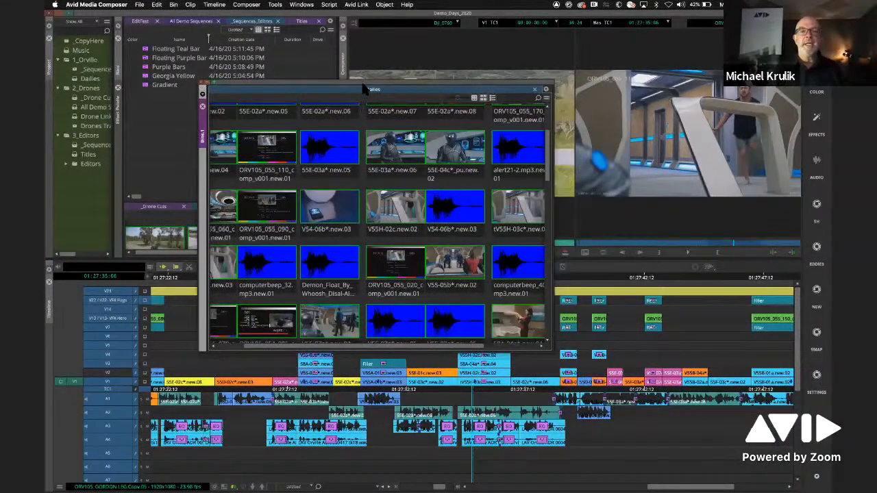
pyautogui.moveTo(358, 82); pyautogui.dragTo(344, 122)
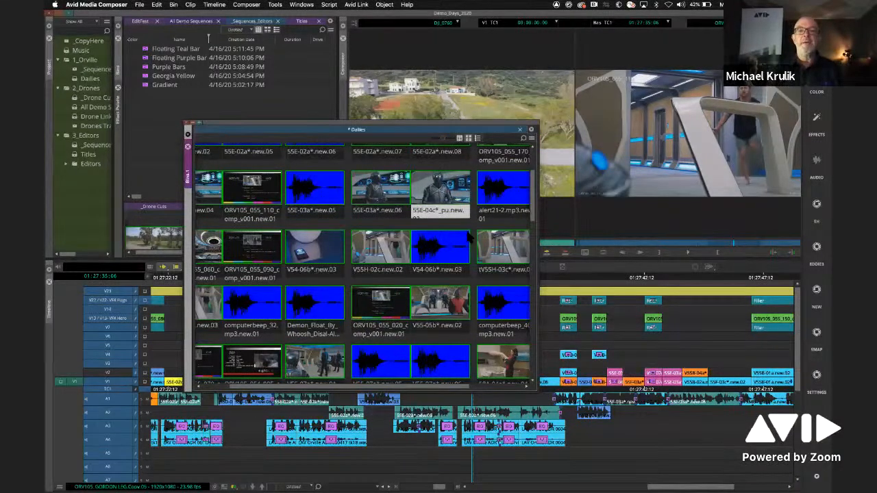
# - Play the clips 55E-04c*_pu.new.02 and 55E-03a*.new.06 directly in their Dailies bin thumbnails
pyautogui.press('l')
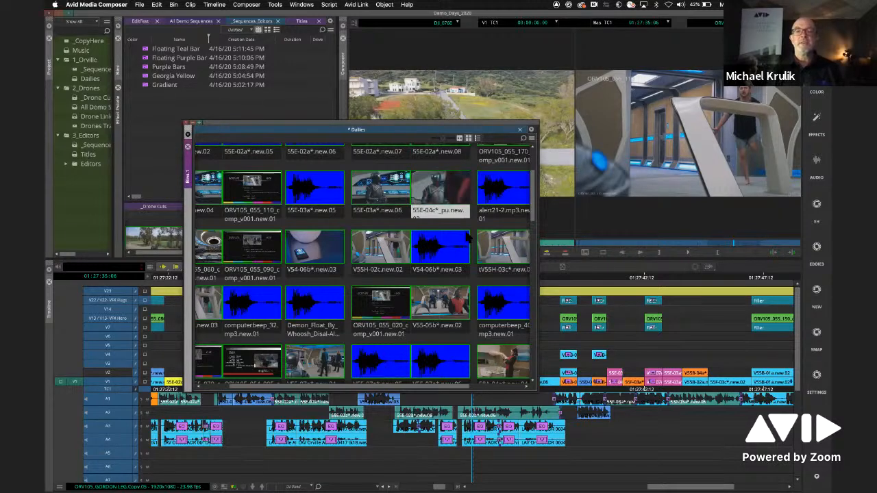
pyautogui.click(392, 191)
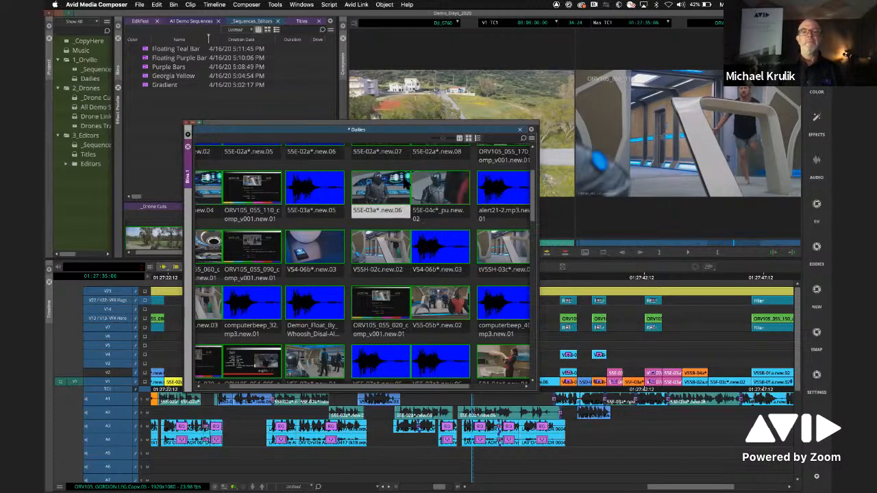
pyautogui.moveTo(372, 129); pyautogui.dragTo(318, 83)
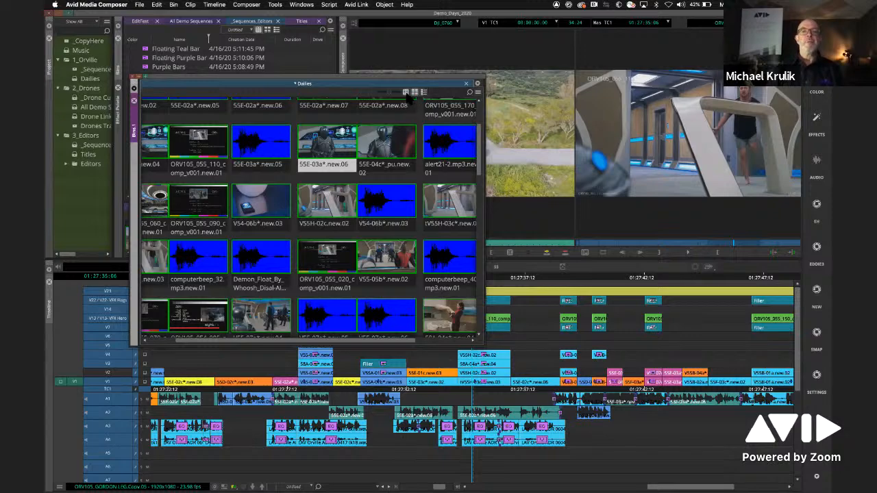
# - Switch the Dailies bin to Text view with the columns frozen through Creation Date and look through the remaining columns
pyautogui.click(405, 92)
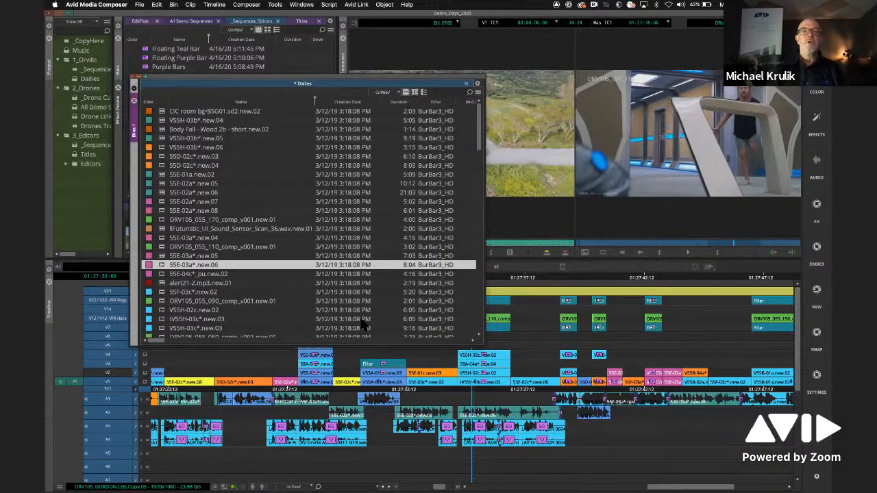
pyautogui.moveTo(156, 345)
pyautogui.mouseDown()
pyautogui.moveTo(175, 344)
pyautogui.moveTo(141, 344)
pyautogui.mouseUp()
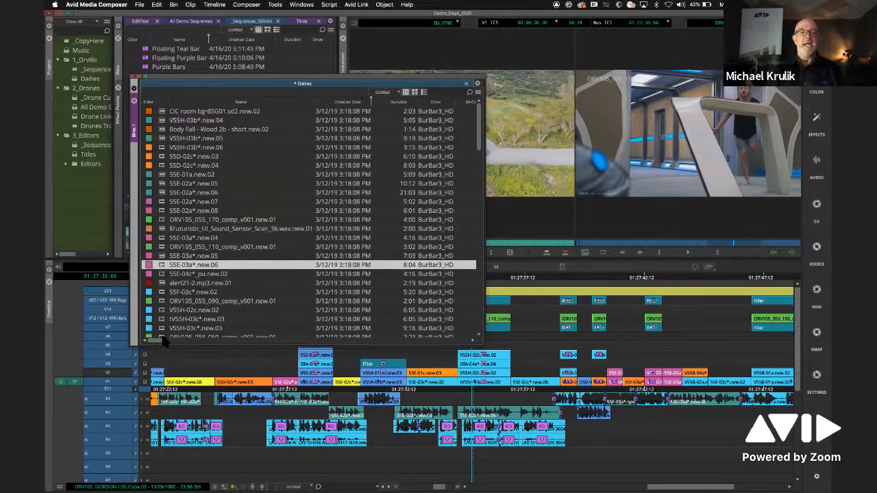
pyautogui.moveTo(157, 344); pyautogui.dragTo(200, 347)
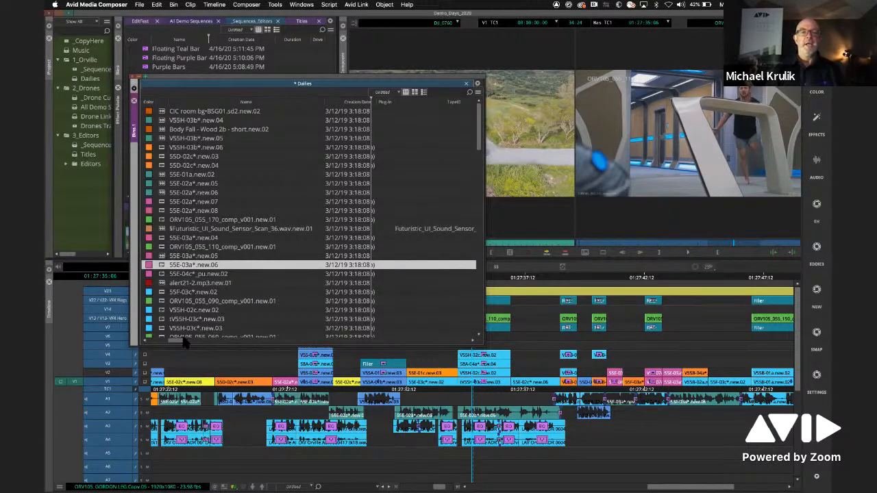
pyautogui.moveTo(180, 346); pyautogui.dragTo(144, 348)
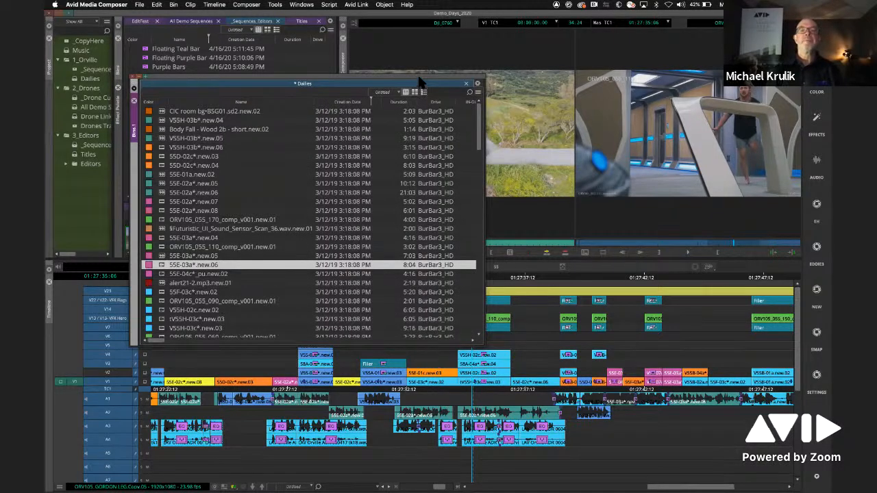
# - Reposition the Dailies window, return it to Frame view and go back to its first rows of clips
pyautogui.moveTo(422, 83); pyautogui.dragTo(380, 88)
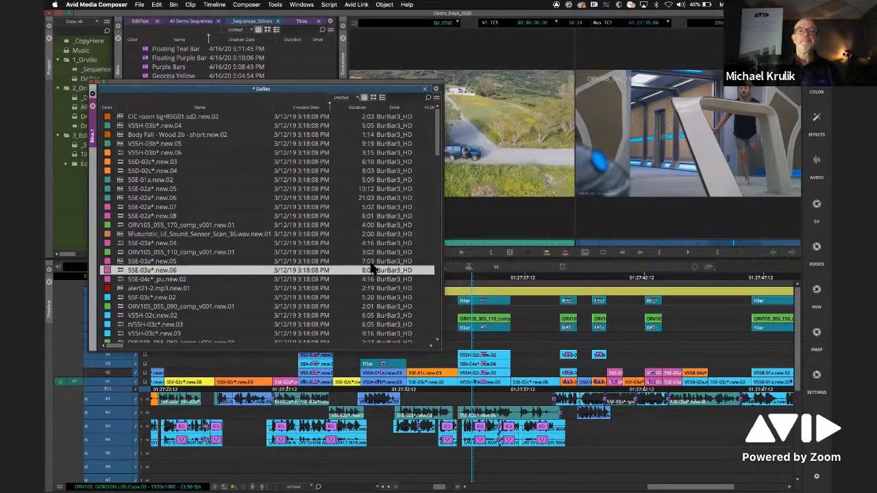
pyautogui.click(373, 98)
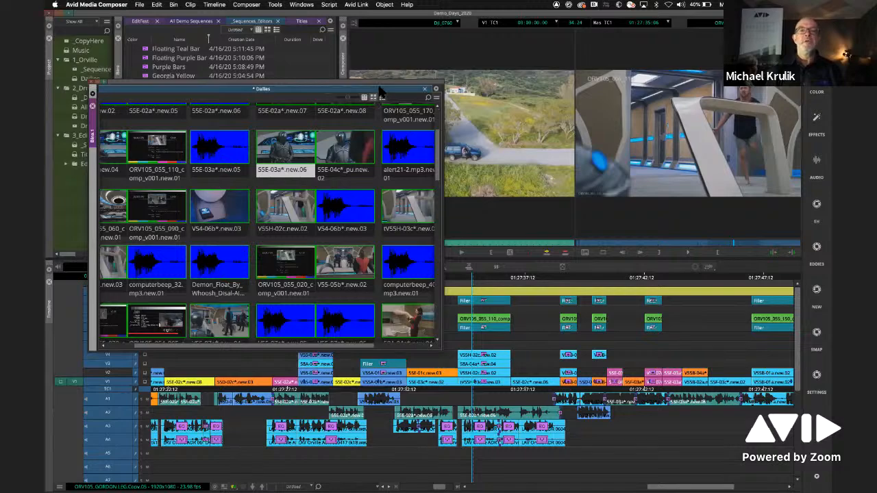
pyautogui.moveTo(380, 88); pyautogui.dragTo(390, 83)
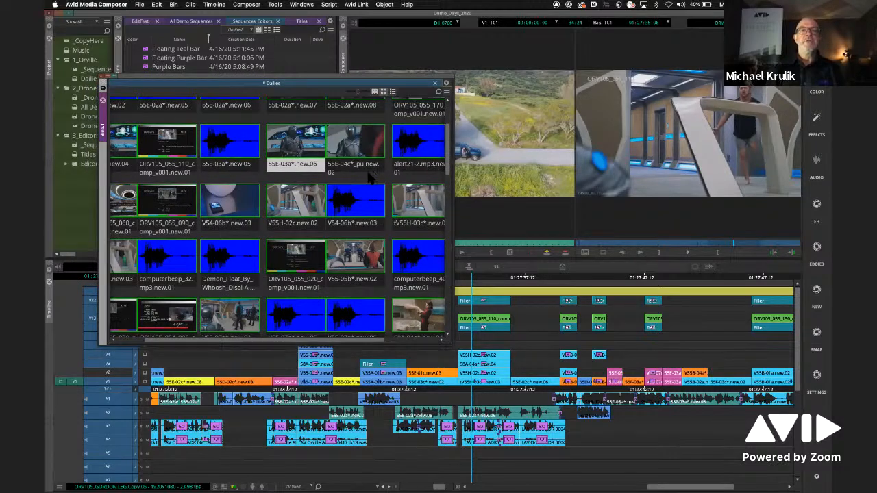
pyautogui.moveTo(448, 155)
pyautogui.mouseDown()
pyautogui.moveTo(449, 291)
pyautogui.moveTo(450, 146)
pyautogui.mouseUp()
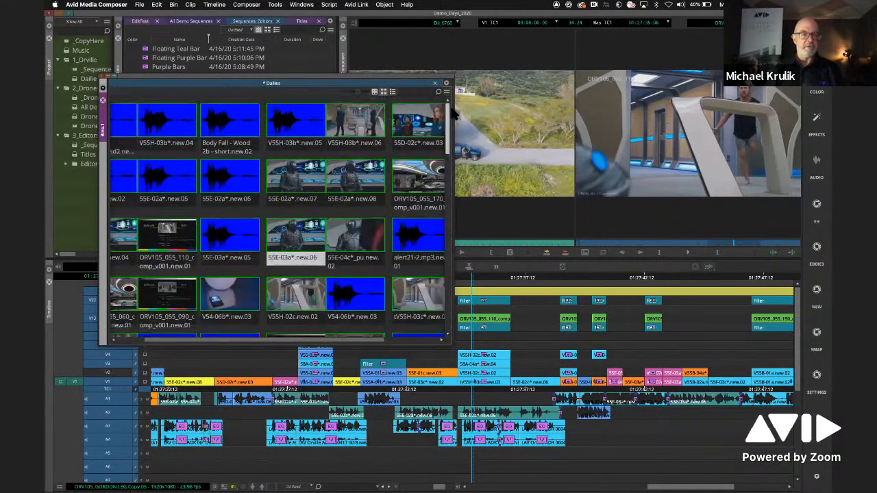
# - Show the Bin Map in the Dailies bin and use it to navigate to thumbnails further down
pyautogui.rightClick(309, 159)
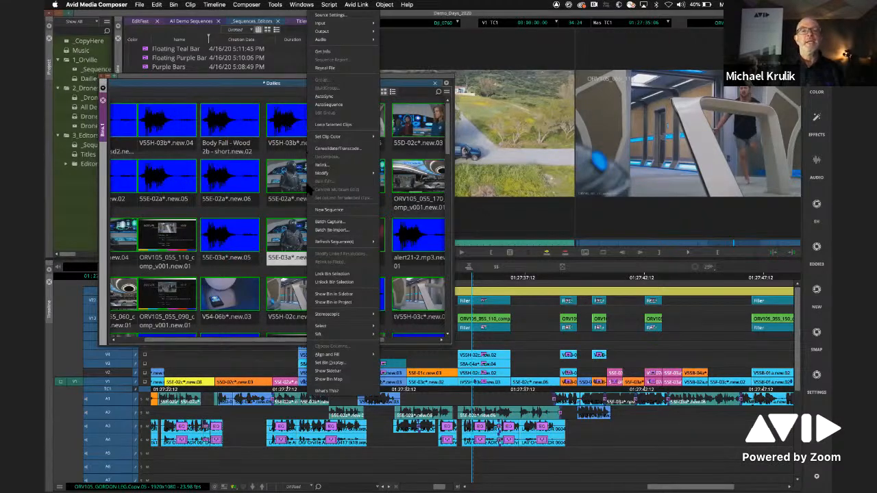
pyautogui.click(362, 380)
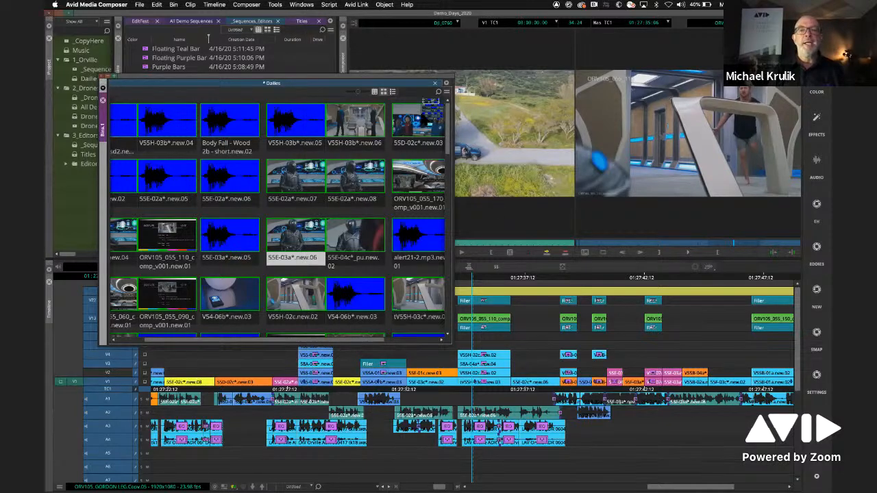
pyautogui.moveTo(422, 110); pyautogui.dragTo(339, 179)
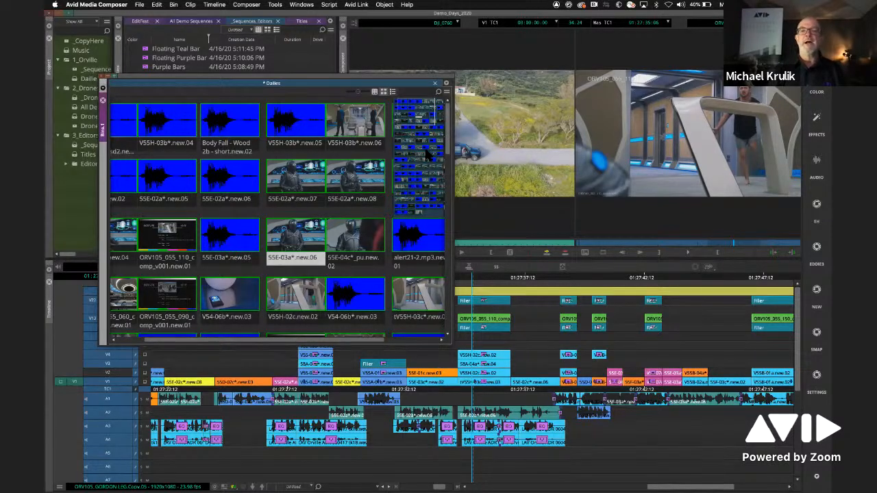
pyautogui.moveTo(426, 128); pyautogui.dragTo(423, 179)
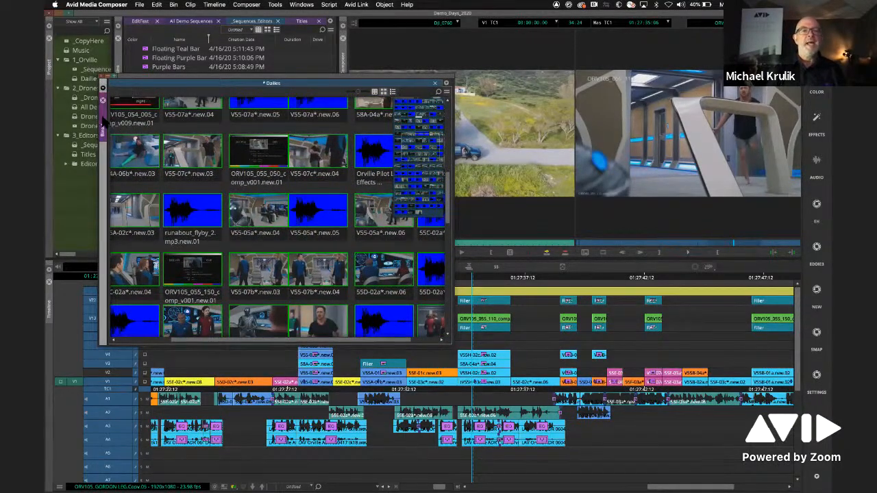
# - Close the floating Dailies bin window and show the Sequence Map for the sequence in the timeline
pyautogui.click(103, 99)
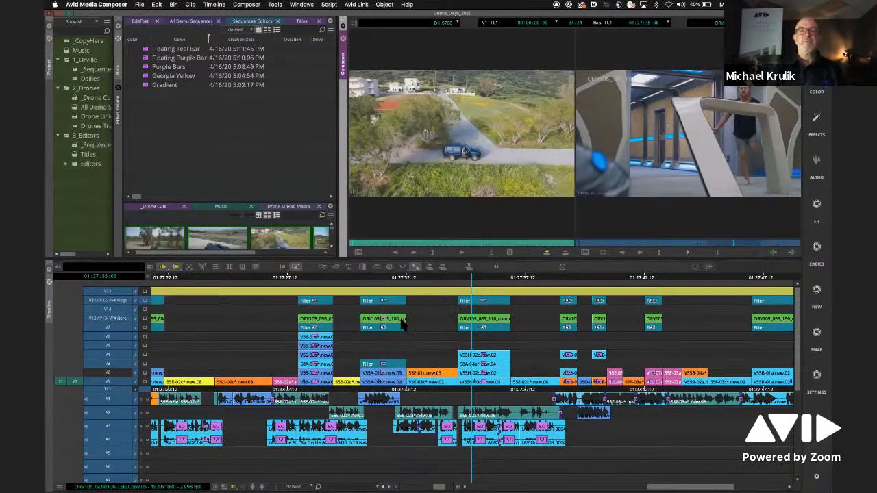
pyautogui.moveTo(796, 382); pyautogui.dragTo(797, 286)
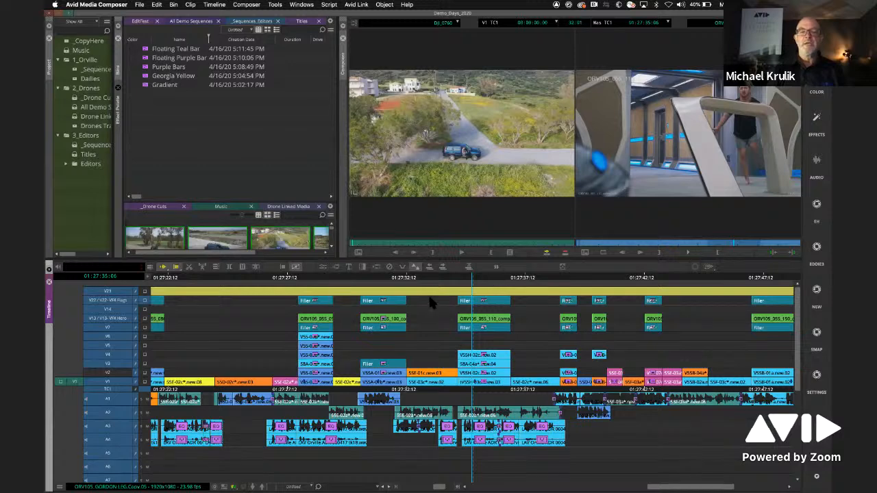
pyautogui.rightClick(430, 304)
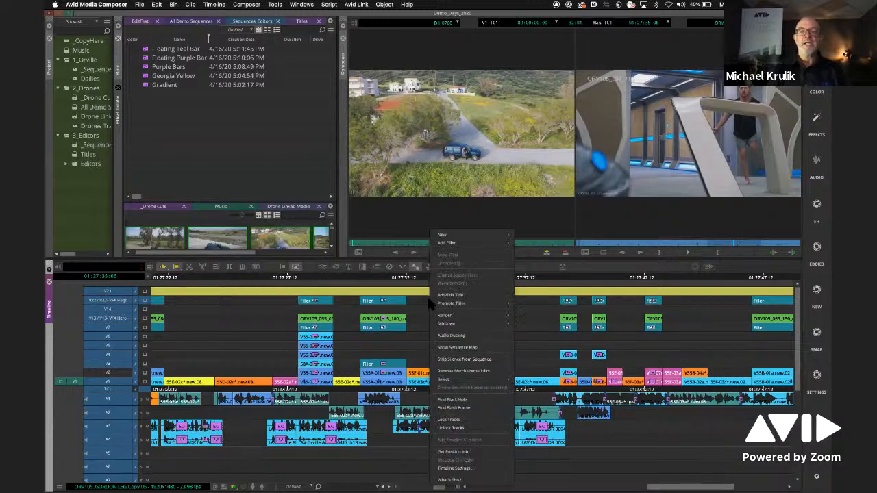
pyautogui.click(483, 348)
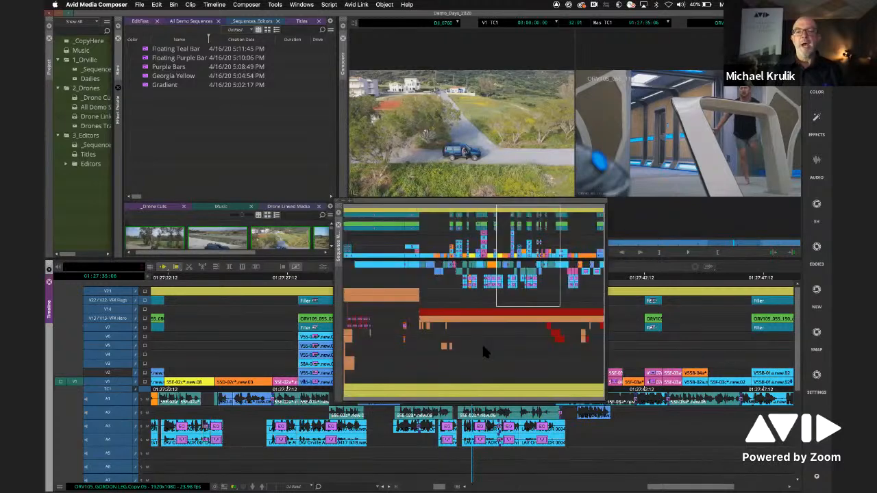
# - Move the Sequence Map window over the bins, use it to navigate to other parts of the sequence, and close it
pyautogui.moveTo(465, 207); pyautogui.dragTo(255, 137)
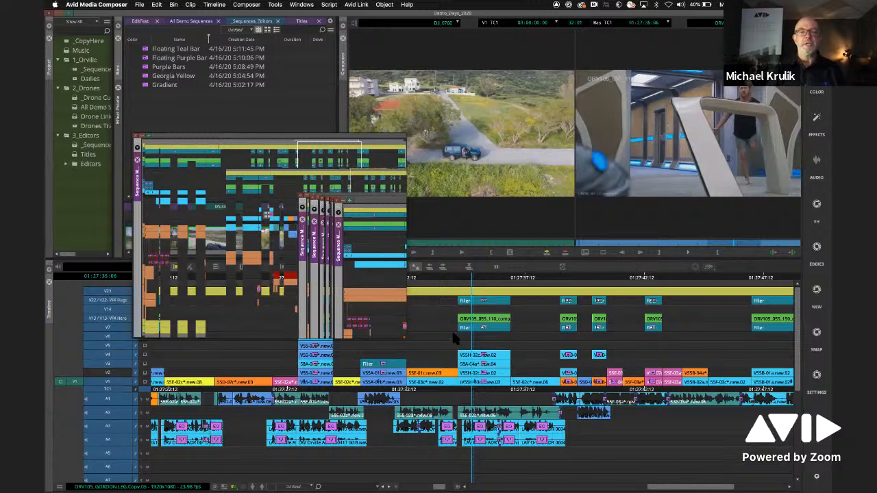
pyautogui.moveTo(341, 214)
pyautogui.mouseDown()
pyautogui.moveTo(345, 233)
pyautogui.moveTo(276, 233)
pyautogui.moveTo(284, 213)
pyautogui.moveTo(275, 212)
pyautogui.moveTo(330, 198)
pyautogui.moveTo(353, 204)
pyautogui.mouseUp()
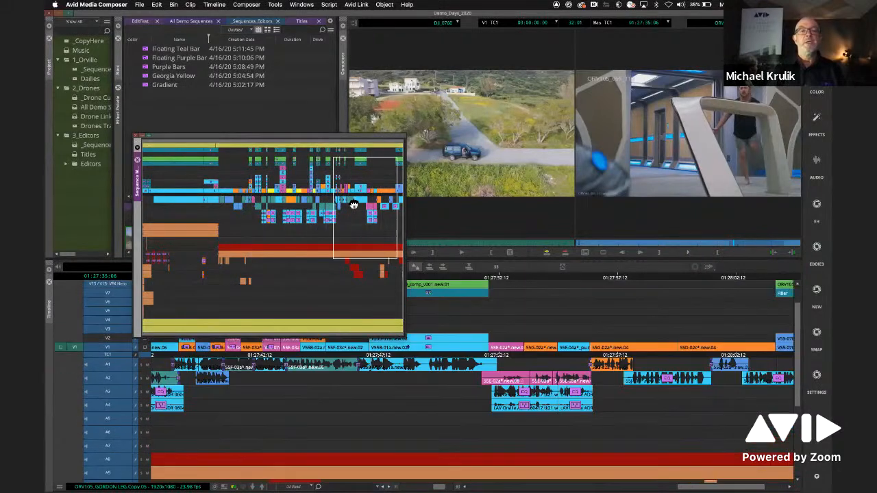
pyautogui.click(137, 147)
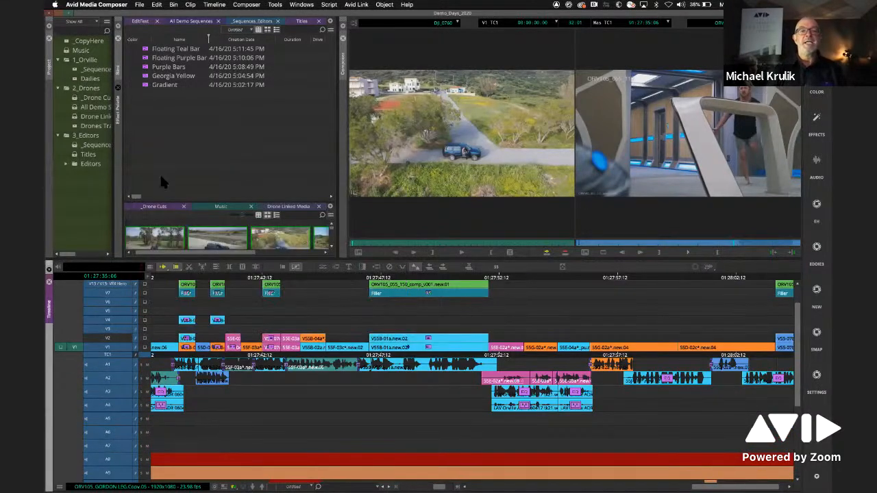
# - Enable the Timeline setting to open the Sequence Map as an overlay on the Timeline
pyautogui.rightClick(556, 307)
pyautogui.click(575, 468)
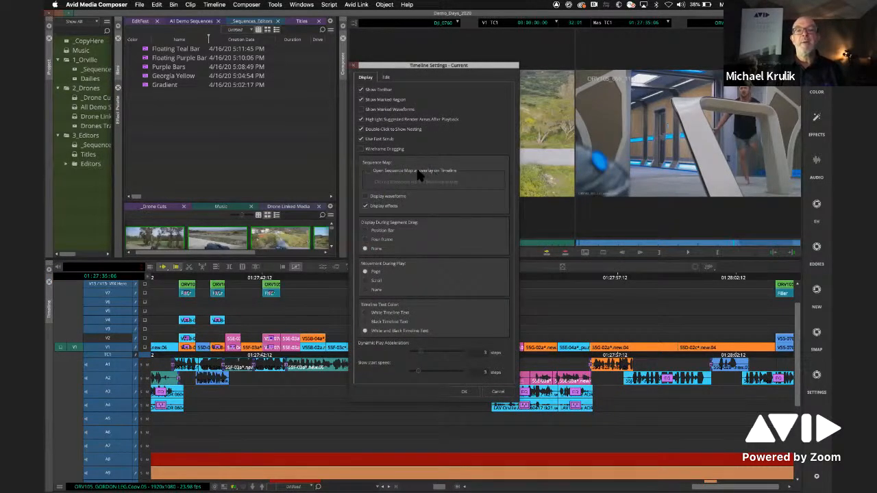
pyautogui.click(440, 172)
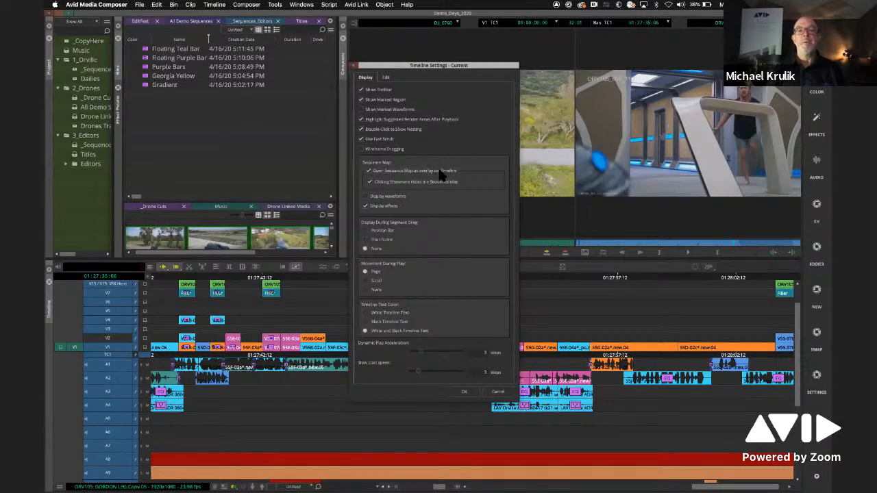
pyautogui.click(466, 394)
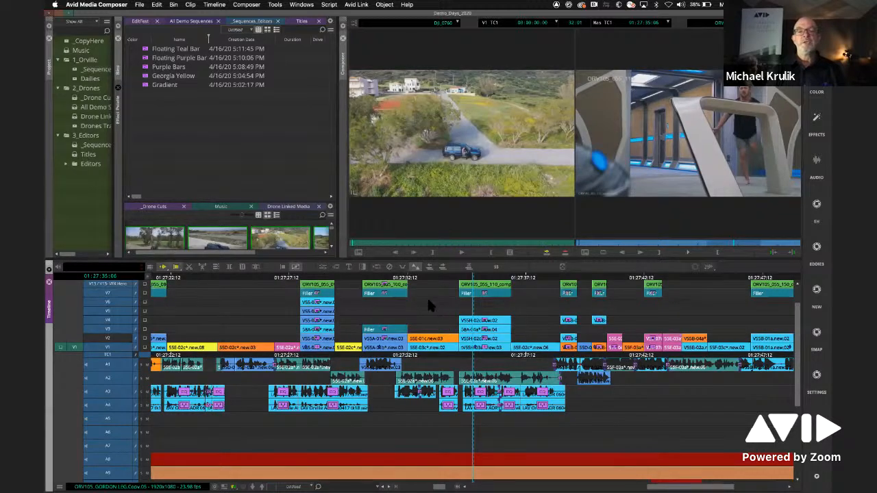
# - Show the Sequence Map overlay, navigate to an earlier section of the sequence, and park the position indicator at 01:26:58:05
pyautogui.rightClick(427, 296)
pyautogui.click(460, 348)
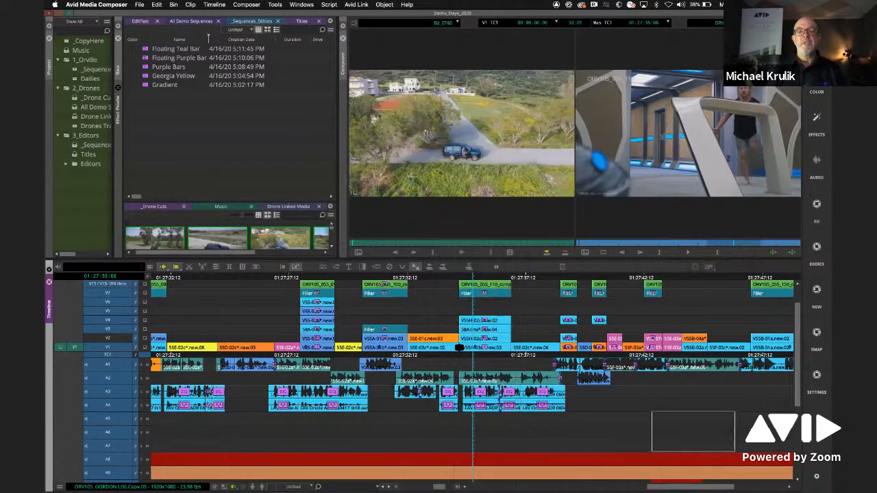
pyautogui.moveTo(666, 436); pyautogui.dragTo(575, 444)
pyautogui.click(525, 353)
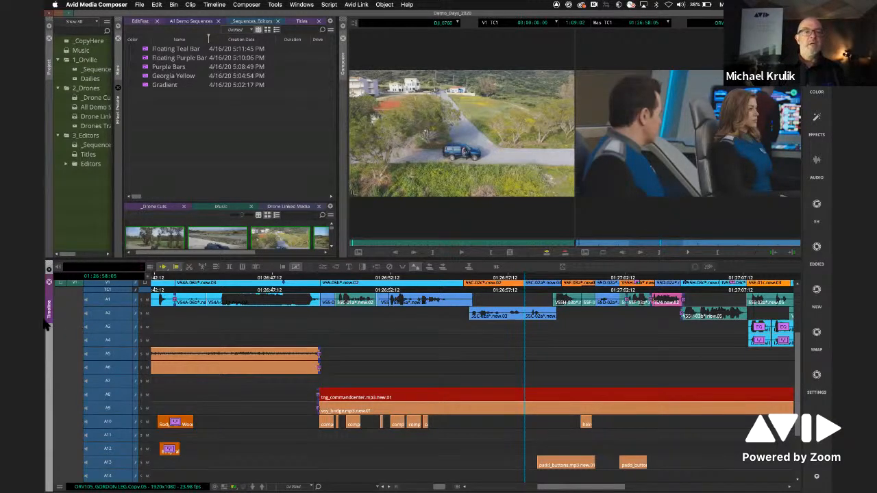
# - Enlarge the lower bin pane to about half the Bins panel's height and widen the Project panel slightly
pyautogui.click(230, 154)
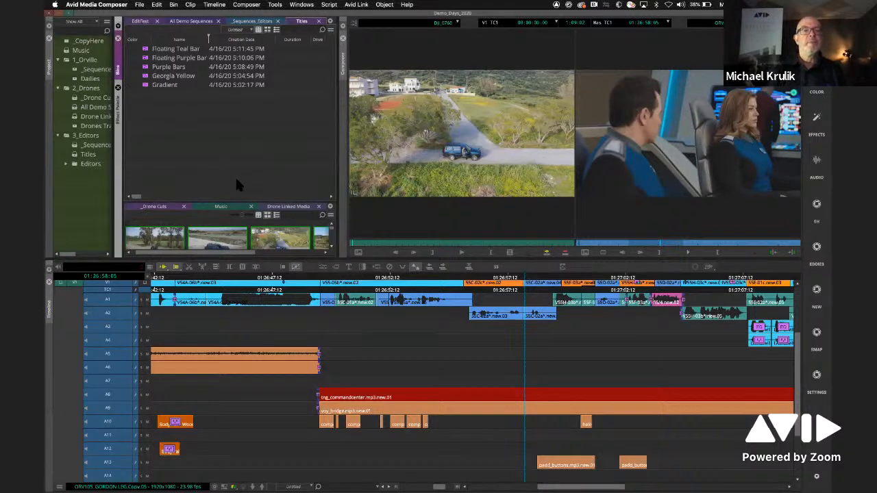
pyautogui.moveTo(264, 201); pyautogui.dragTo(264, 91)
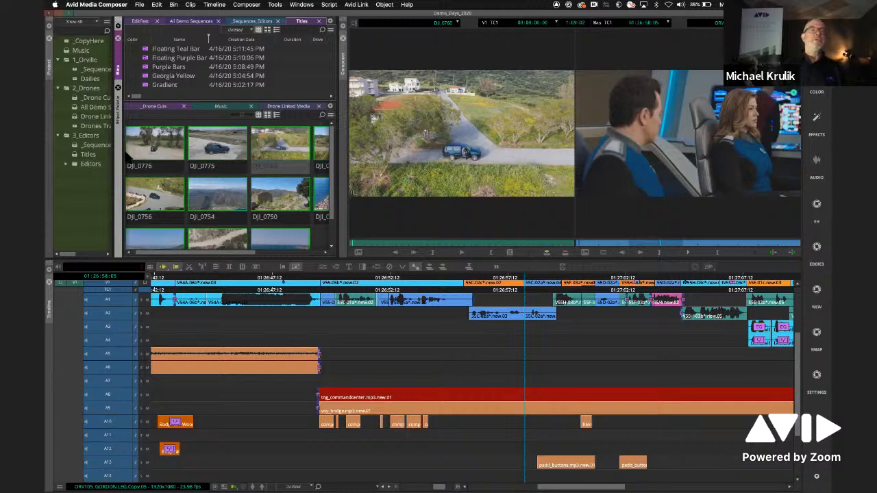
pyautogui.moveTo(118, 132); pyautogui.dragTo(129, 132)
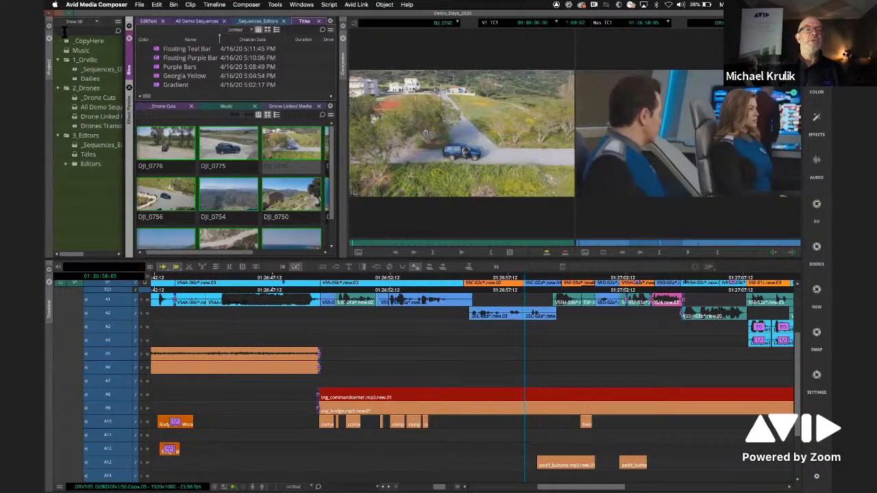
# - Collapse the 1_Orville, 2_Drones and 3_Editors folders in the project and expand them again, including the Editors subfolder
pyautogui.rightClick(79, 181)
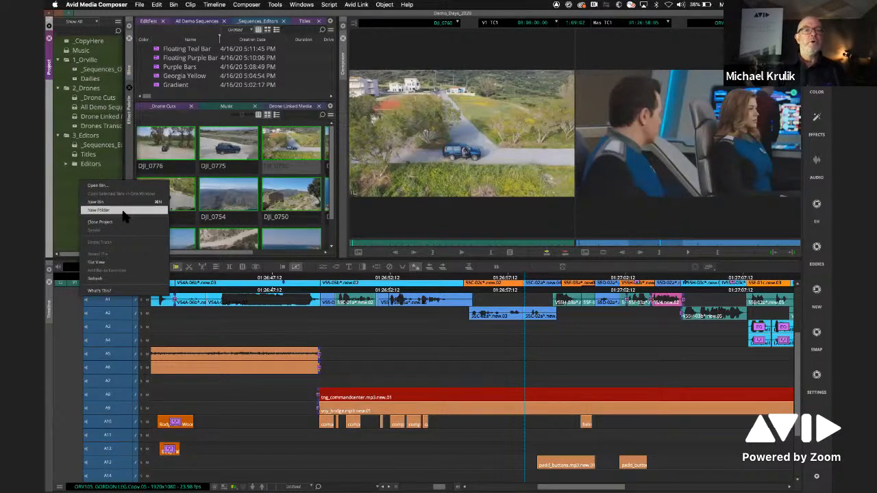
pyautogui.click(60, 196)
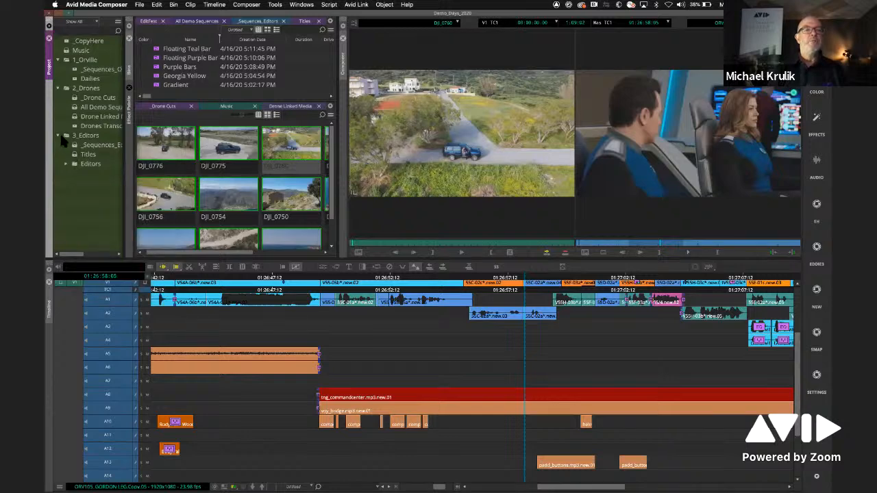
pyautogui.click(59, 88)
pyautogui.click(58, 98)
pyautogui.click(58, 60)
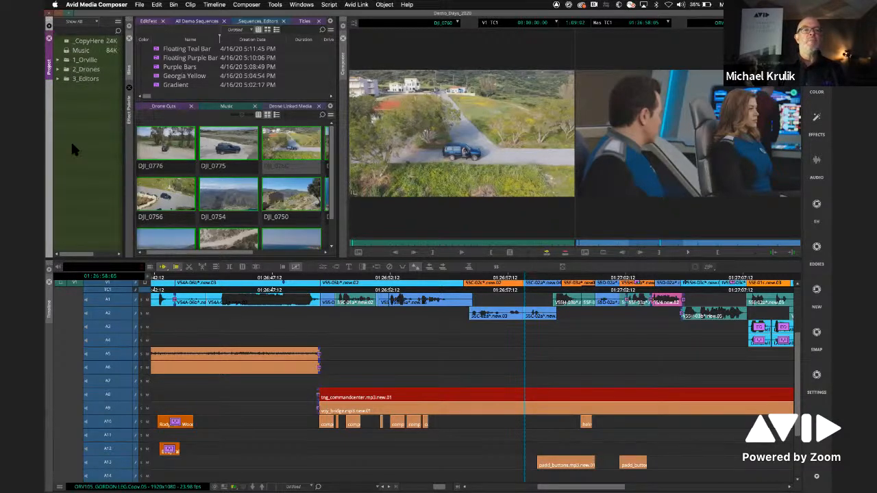
pyautogui.click(59, 60)
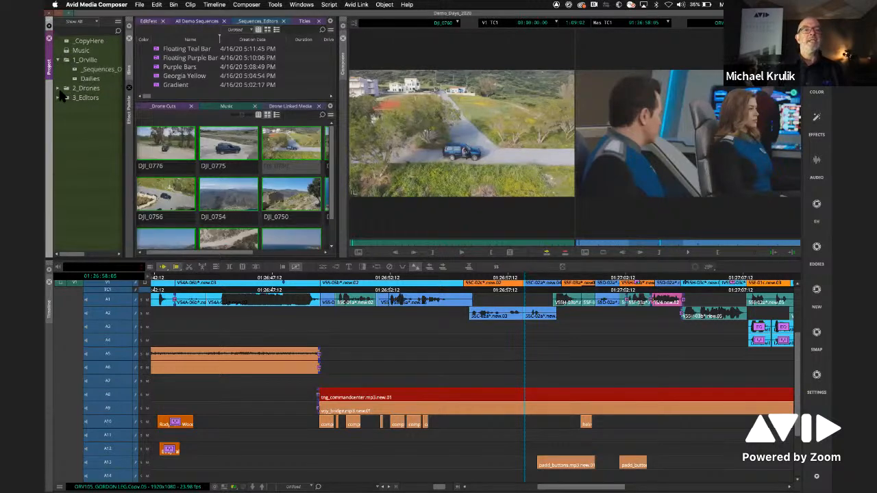
pyautogui.click(58, 89)
pyautogui.click(58, 136)
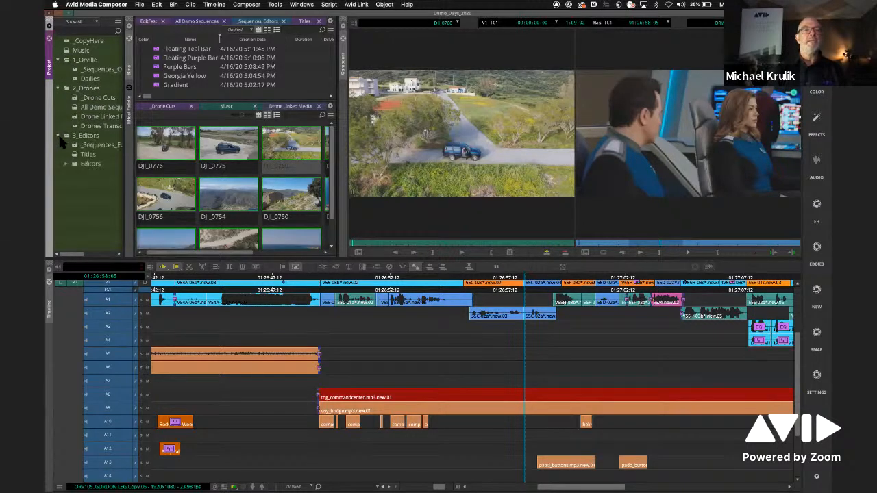
pyautogui.click(66, 164)
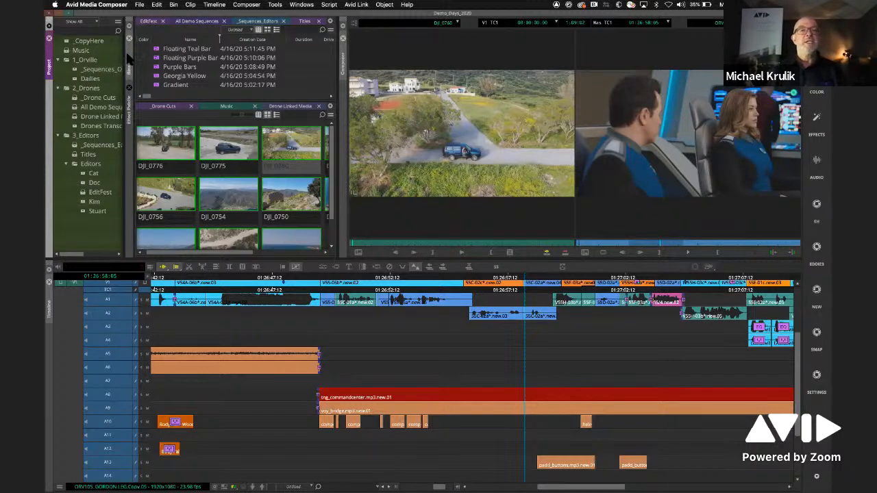
# - Undock the Bins panel into a floating window and enlarge it to cover nearly the whole workspace
pyautogui.moveTo(132, 59); pyautogui.dragTo(62, 30)
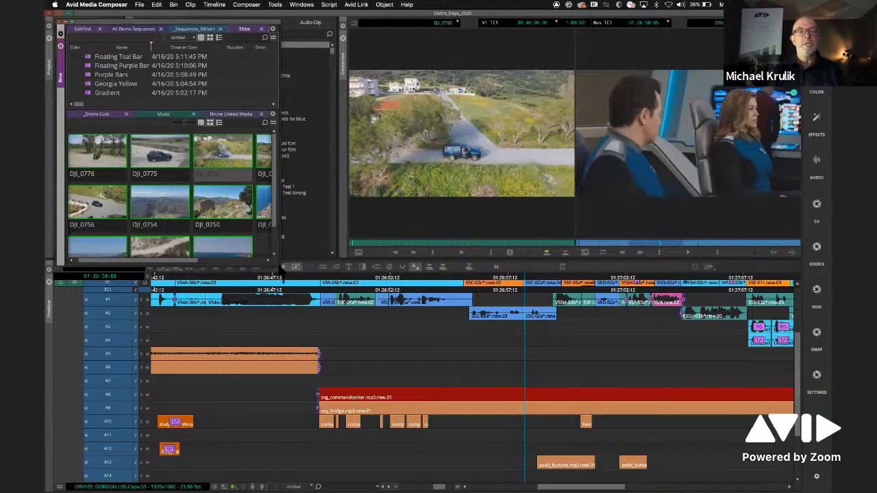
pyautogui.moveTo(377, 316); pyautogui.dragTo(826, 483)
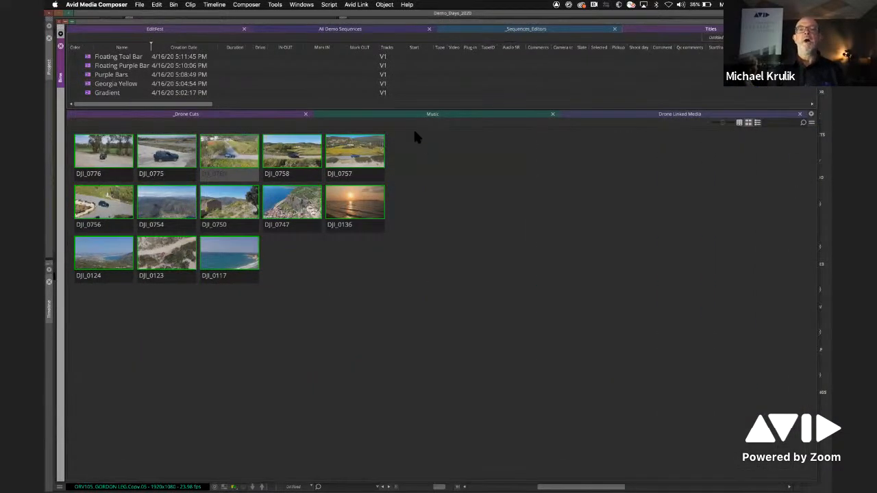
# - Split the Music bin into its own pane beside the upper bins and narrow it to under half the window's width
pyautogui.moveTo(406, 110); pyautogui.dragTo(77, 192)
pyautogui.click(429, 289)
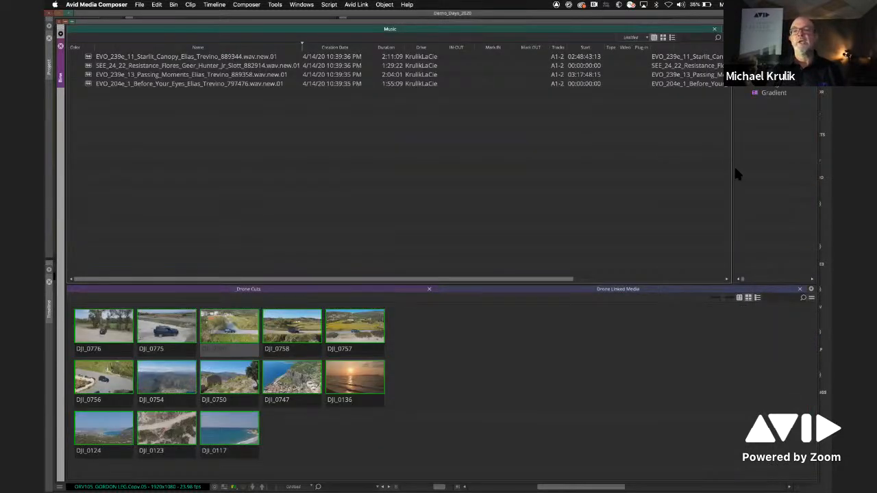
pyautogui.moveTo(732, 173); pyautogui.dragTo(396, 179)
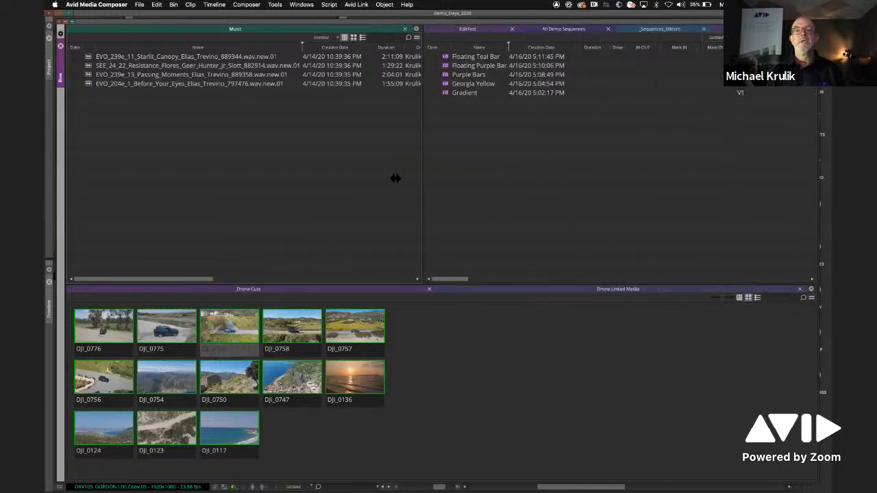
# - Separate the _Drone Cuts and Drone Linked Media bins side by side and give All Demo Sequences its own pane below its neighbouring tabs
pyautogui.moveTo(495, 290); pyautogui.dragTo(813, 388)
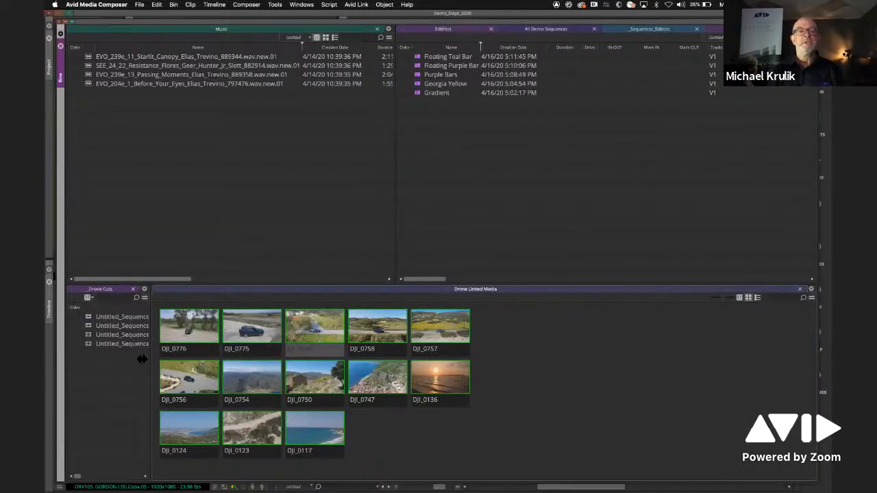
pyautogui.moveTo(152, 353); pyautogui.dragTo(363, 339)
pyautogui.moveTo(540, 31); pyautogui.dragTo(444, 30)
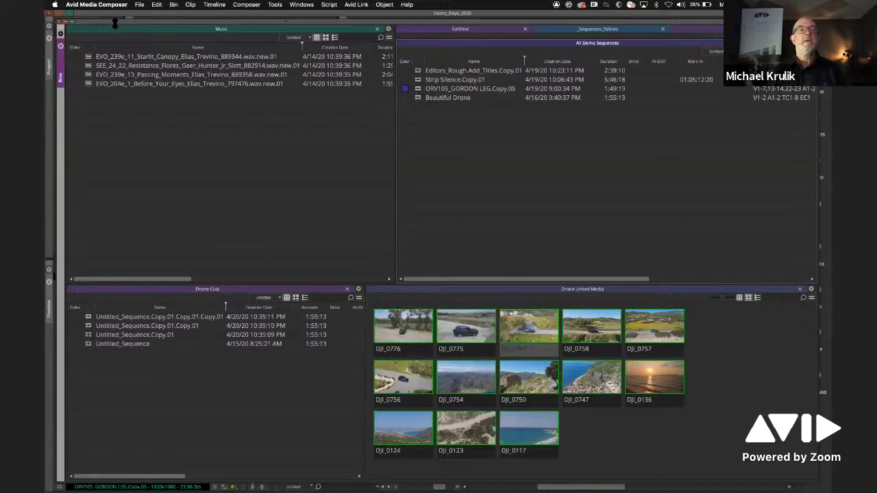
# - Dock the floating Bins window back beside the Project panel and resize its rows so the upper and lower bins share the height
pyautogui.moveTo(106, 21); pyautogui.dragTo(505, 84)
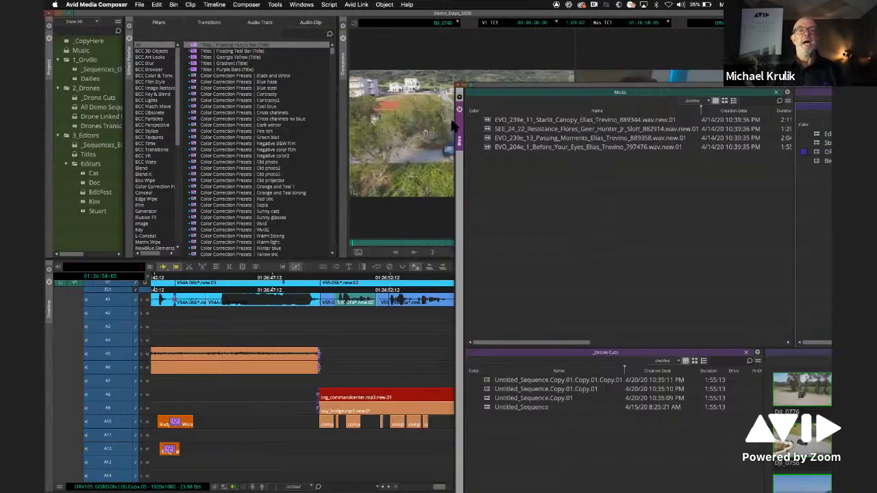
pyautogui.moveTo(461, 127); pyautogui.dragTo(133, 104)
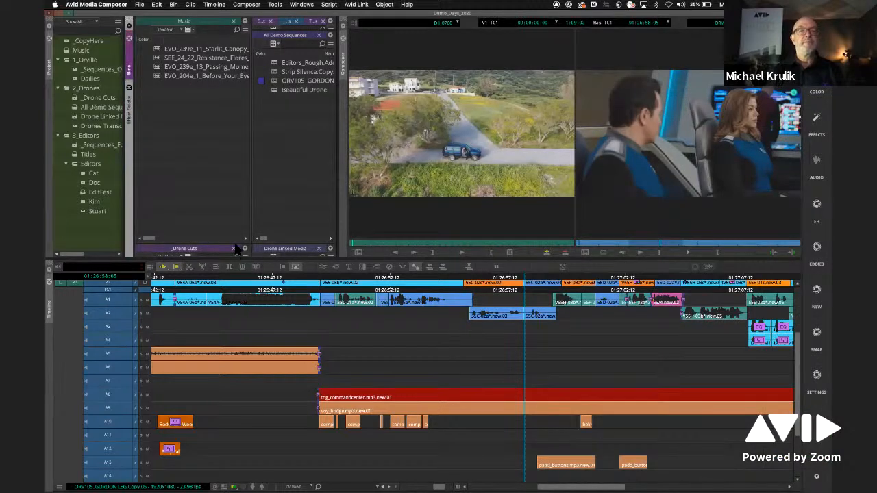
pyautogui.moveTo(234, 244); pyautogui.dragTo(236, 111)
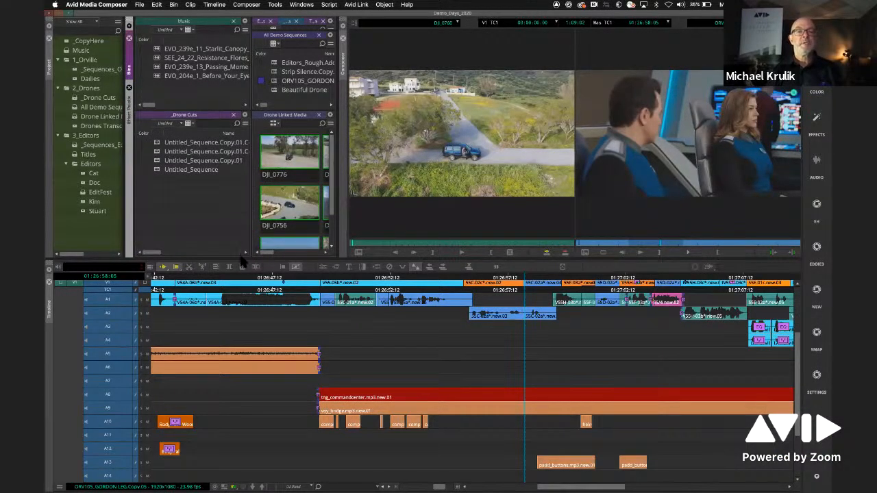
pyautogui.moveTo(239, 261)
pyautogui.mouseDown()
pyautogui.moveTo(241, 225)
pyautogui.moveTo(244, 257)
pyautogui.mouseUp()
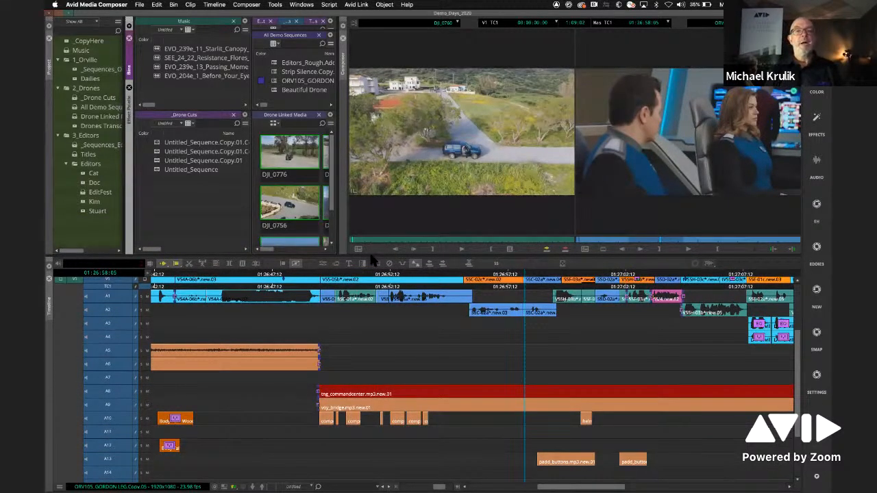
pyautogui.moveTo(372, 257)
pyautogui.mouseDown()
pyautogui.moveTo(376, 277)
pyautogui.moveTo(385, 260)
pyautogui.mouseUp()
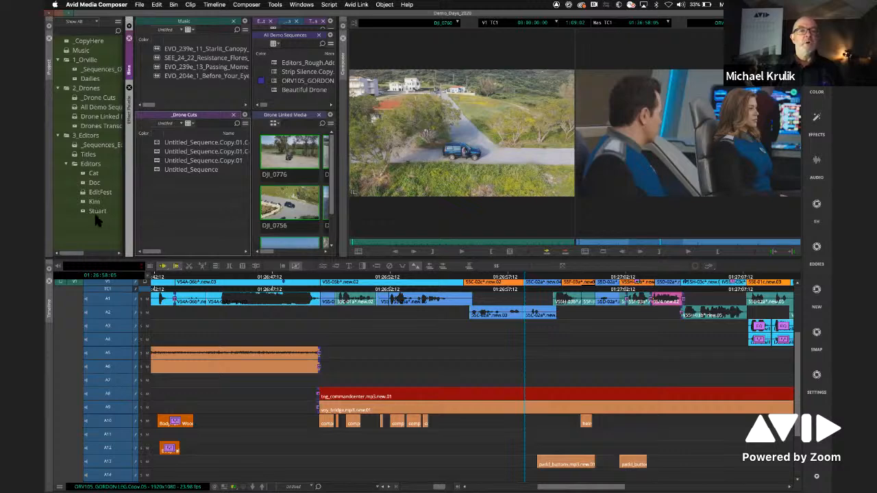
# - Open the first bin in the Editors folder as a tab beside _Drone Cuts and close it again
pyautogui.doubleClick(83, 174)
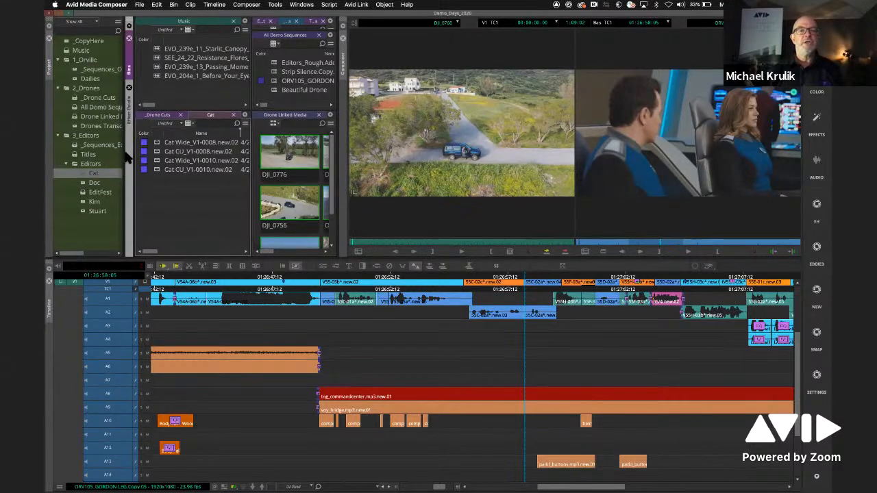
pyautogui.click(234, 115)
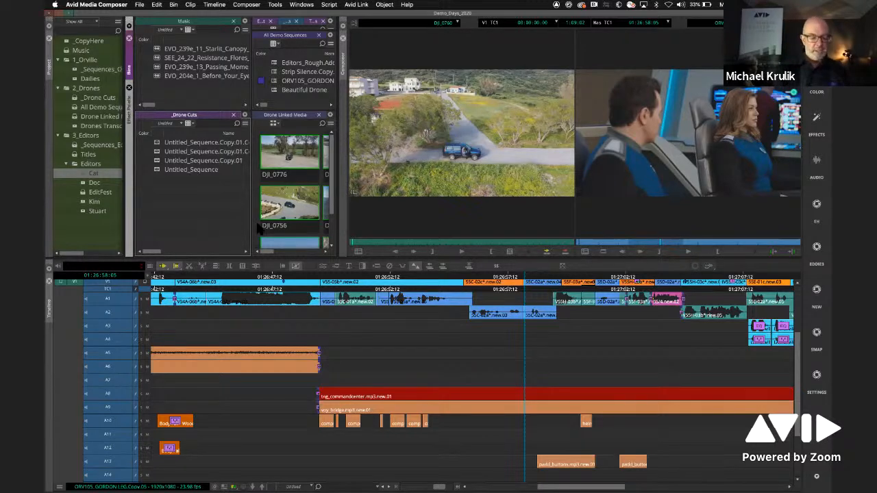
# - Open the Find tool and look through its PhraseFind language list, keeping English selected
pyautogui.press('super+f')
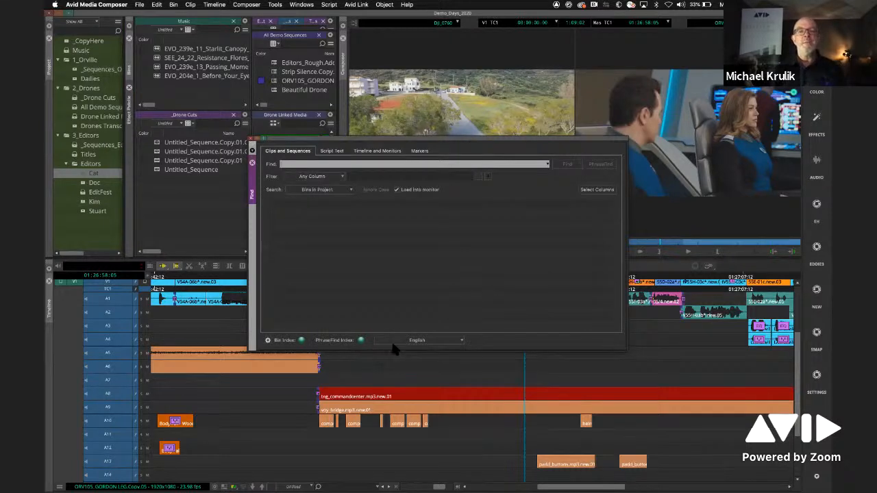
pyautogui.click(462, 341)
pyautogui.moveTo(462, 370)
pyautogui.mouseDown()
pyautogui.moveTo(463, 357)
pyautogui.moveTo(459, 395)
pyautogui.moveTo(461, 355)
pyautogui.moveTo(462, 370)
pyautogui.mouseUp()
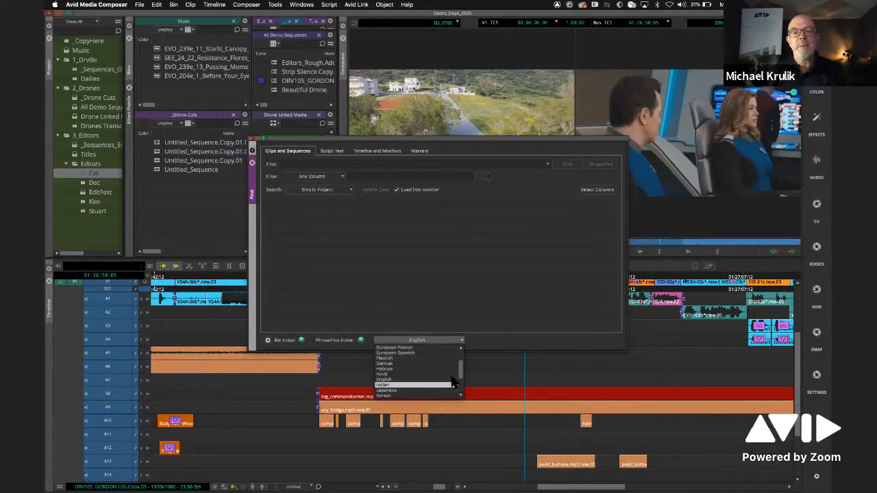
pyautogui.moveTo(461, 369)
pyautogui.mouseDown()
pyautogui.moveTo(459, 357)
pyautogui.moveTo(462, 369)
pyautogui.mouseUp()
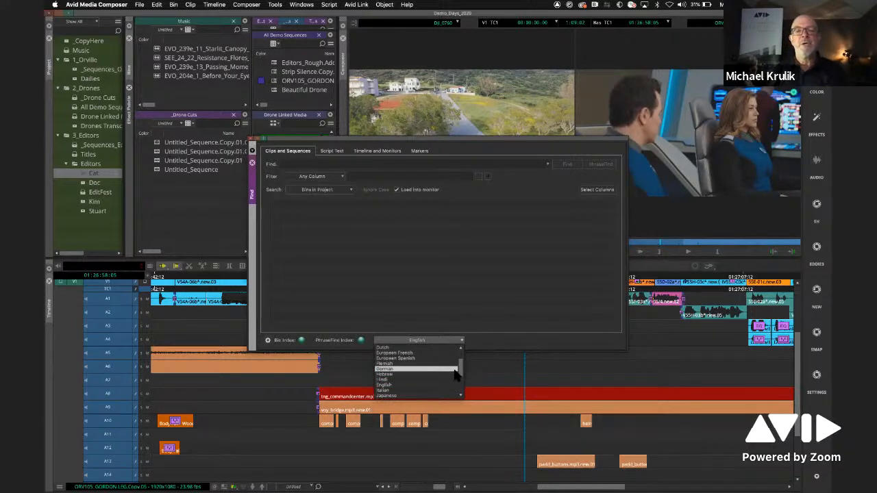
pyautogui.click(445, 385)
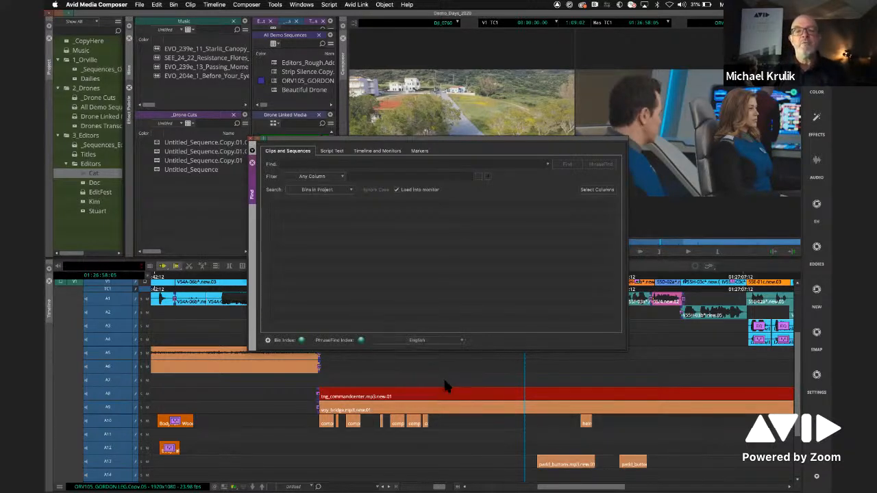
# - Run a PhraseFind search for "documentary" across the bins in the project
pyautogui.click(322, 165)
pyautogui.write('documentar')
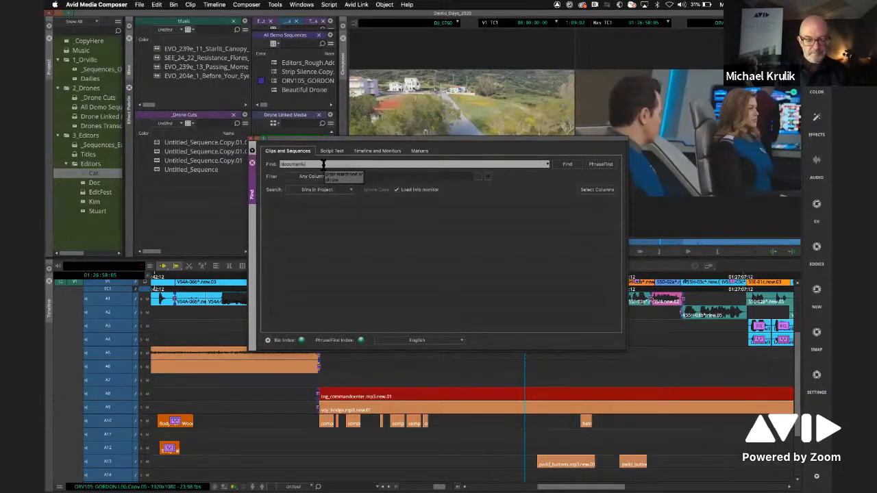
pyautogui.write('y')
pyautogui.click(600, 165)
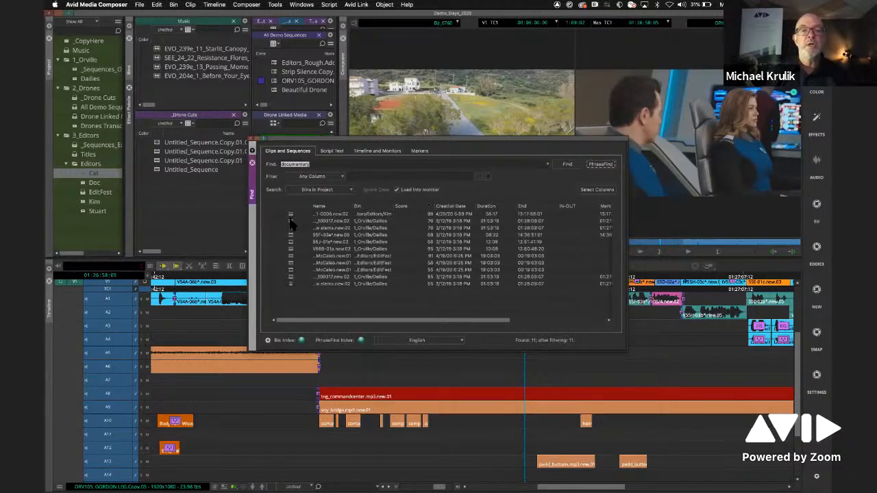
# - Lower the Find window away from the monitors, load the second result from the Dailies bin, and bring the results back to the front
pyautogui.moveTo(318, 142); pyautogui.dragTo(310, 184)
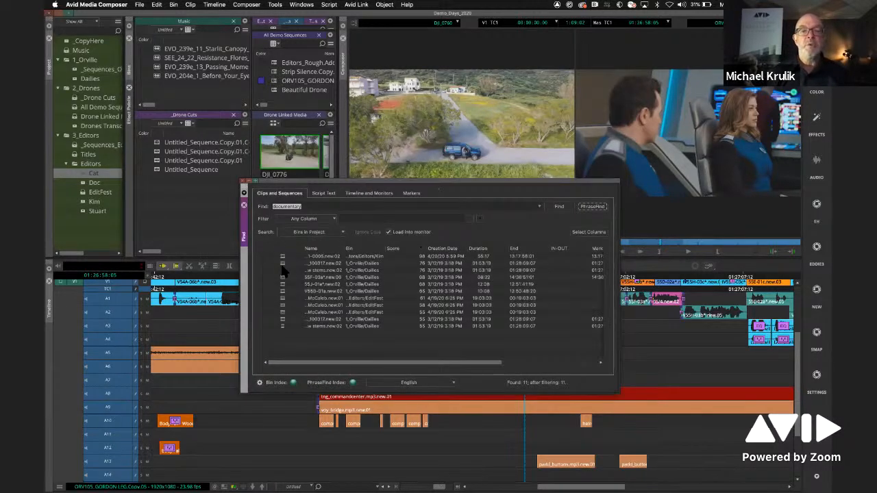
pyautogui.doubleClick(283, 264)
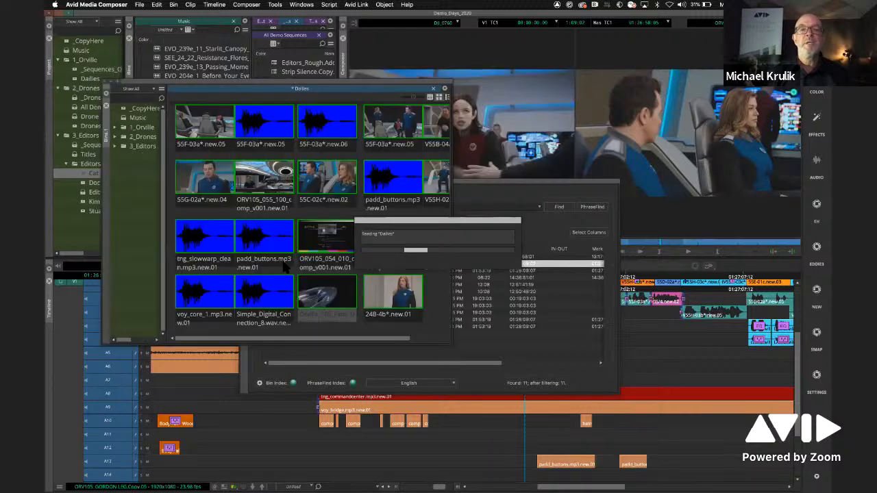
pyautogui.click(245, 206)
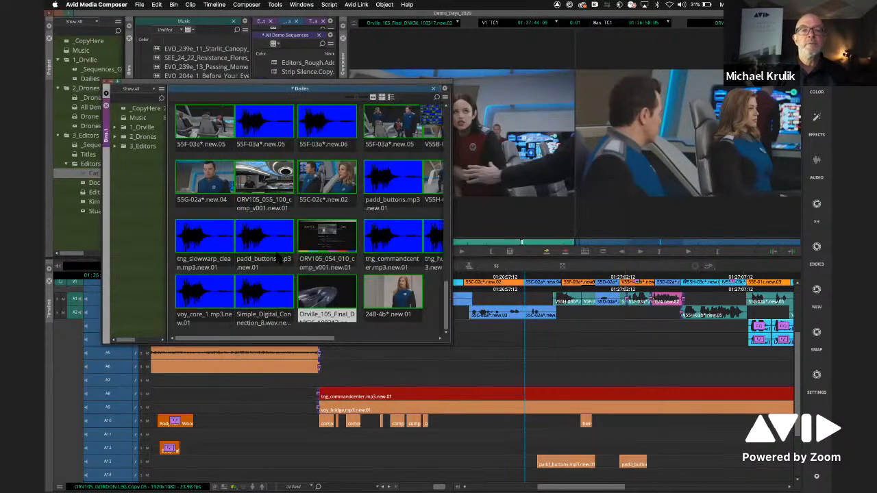
pyautogui.press('super+f')
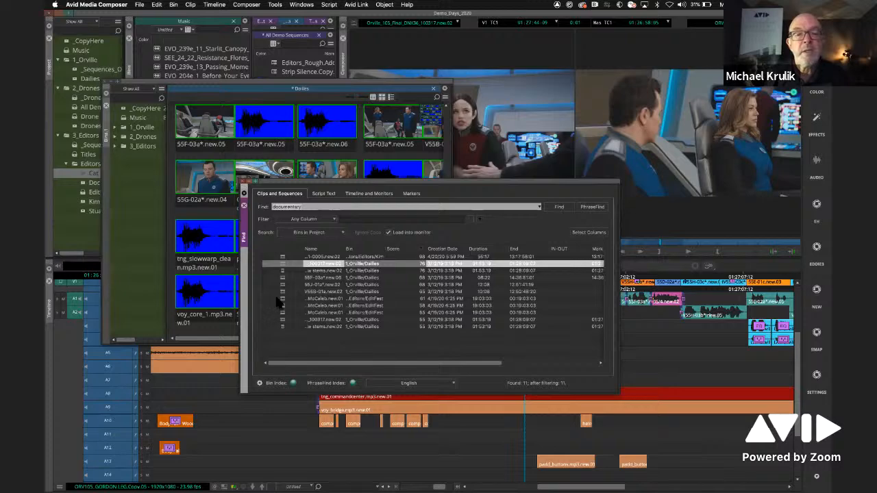
# - Load the first EditFest result for "documentary" and play it with the Dailies and Find windows moved clear of the monitors
pyautogui.click(279, 298)
pyautogui.moveTo(411, 81); pyautogui.dragTo(251, 212)
pyautogui.click(455, 180)
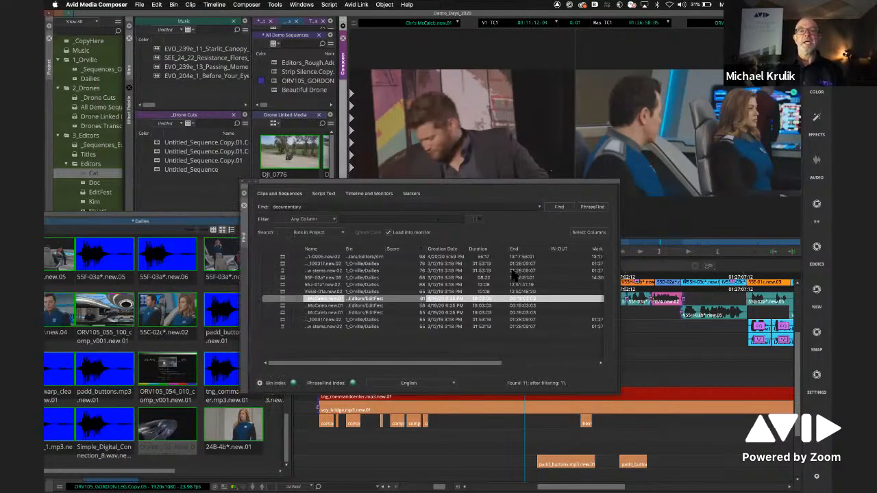
pyautogui.moveTo(456, 186); pyautogui.dragTo(572, 317)
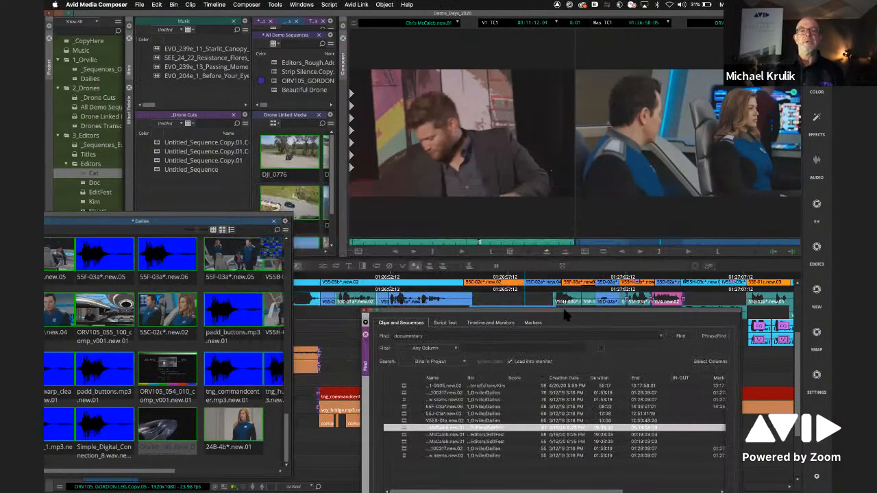
pyautogui.click(462, 252)
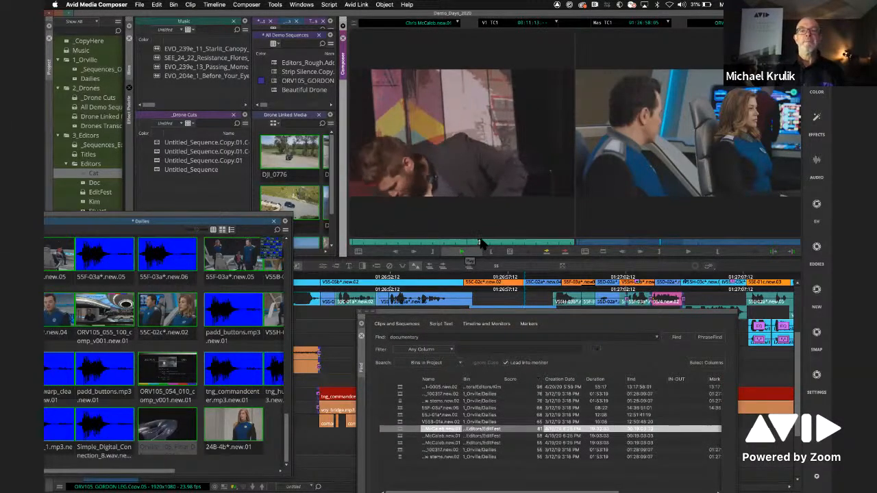
# - Load and play the top "documentary" result, and place the Find window just below the monitors
pyautogui.click(403, 388)
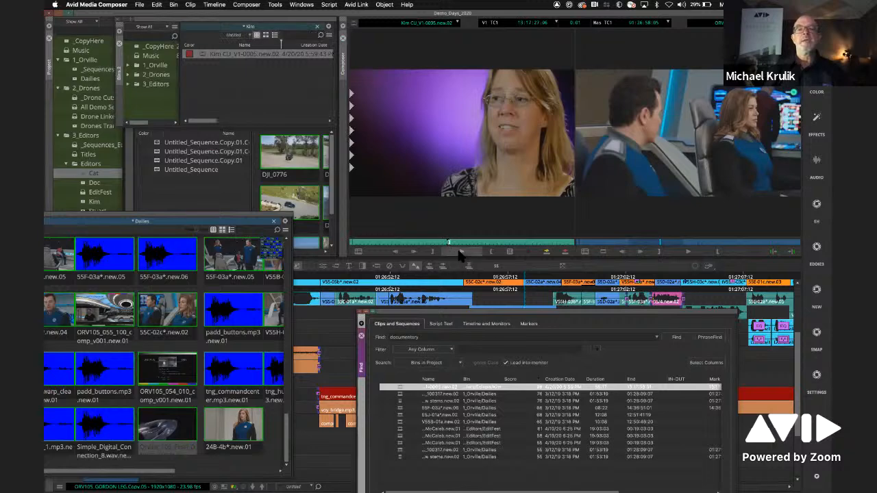
pyautogui.click(461, 252)
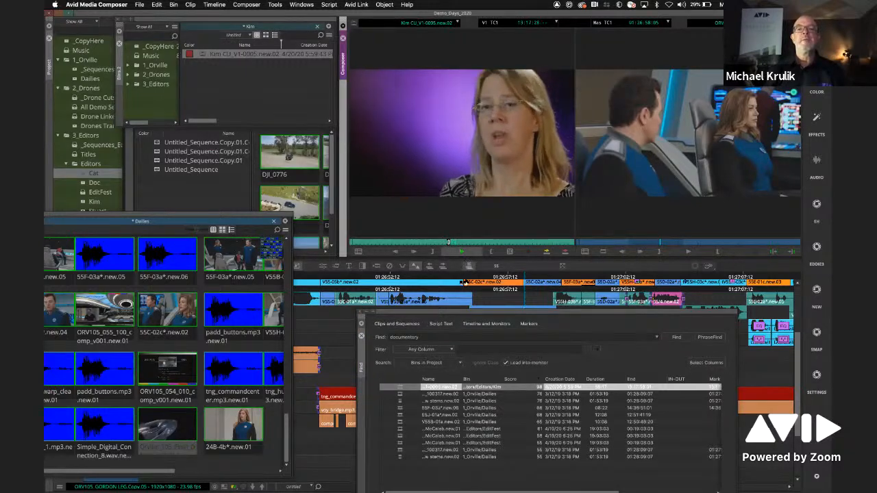
pyautogui.moveTo(463, 315); pyautogui.dragTo(444, 266)
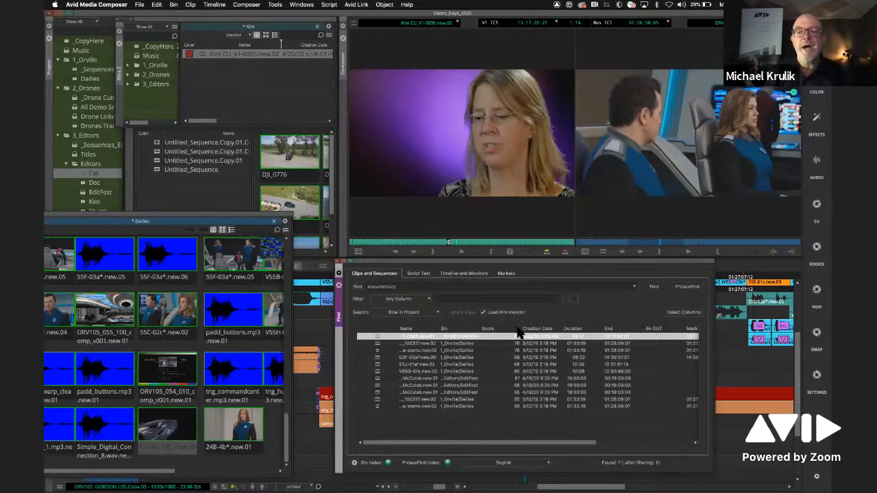
pyautogui.moveTo(514, 260); pyautogui.dragTo(522, 190)
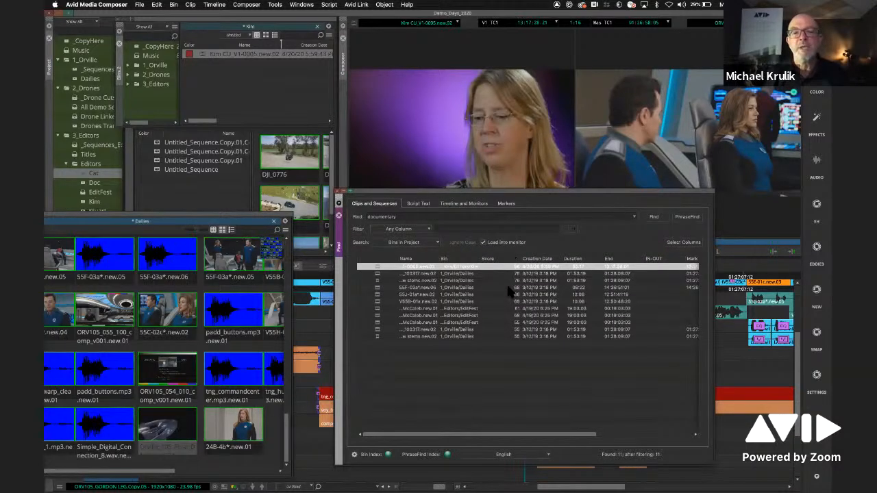
pyautogui.moveTo(500, 196); pyautogui.dragTo(520, 216)
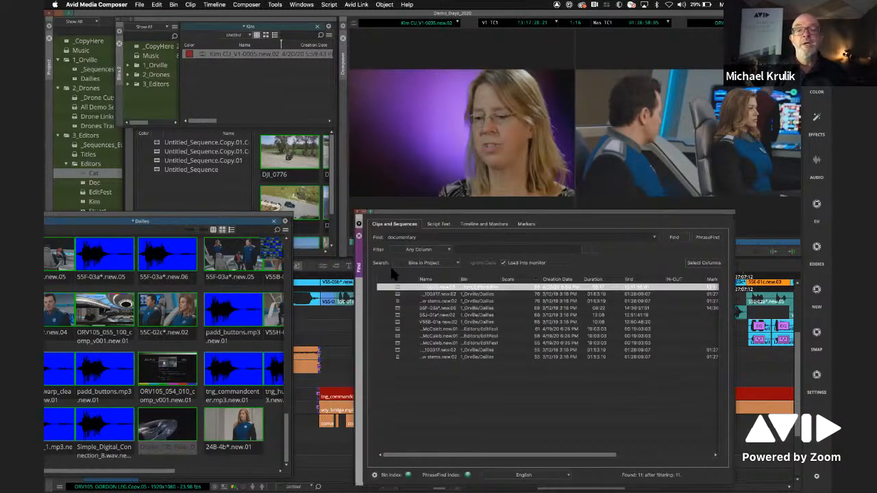
# - Run a PhraseFind search for "editor" across the bins in the project
pyautogui.click(376, 237)
pyautogui.write('ellen')
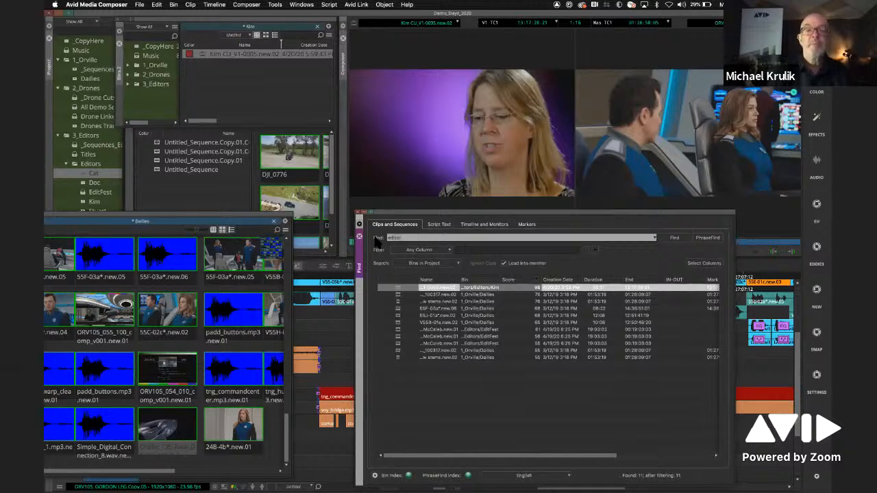
pyautogui.click(708, 238)
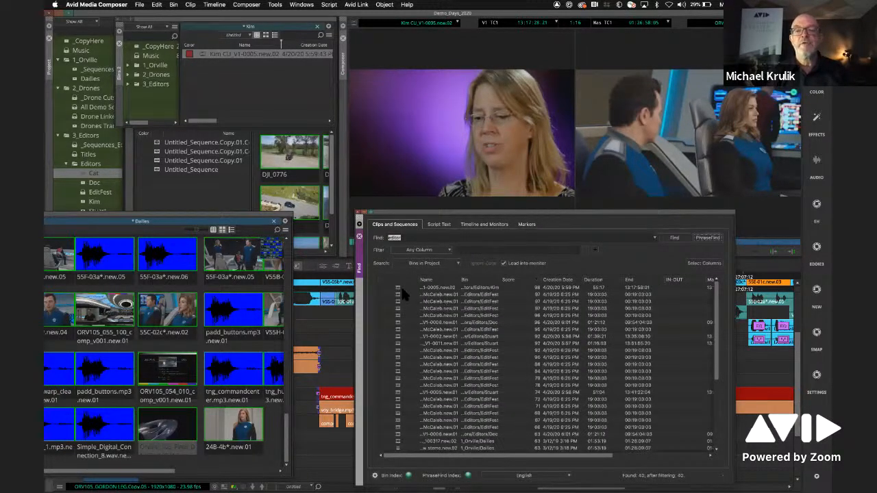
# - Audition the first, fifth and eighth "editor" results in the source monitor
pyautogui.click(399, 289)
pyautogui.press('space')
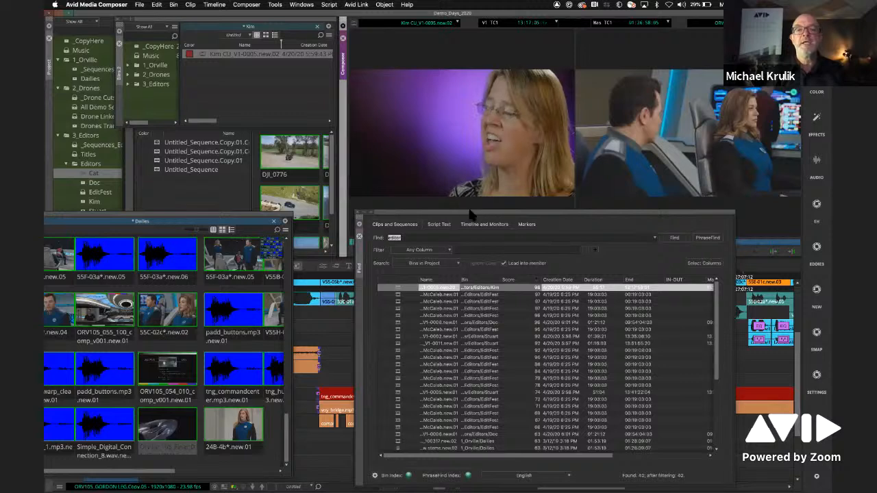
pyautogui.click(397, 316)
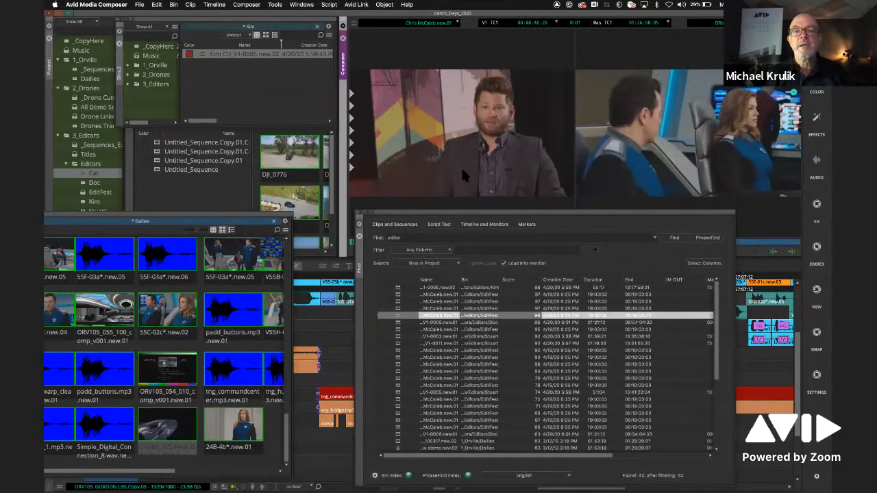
pyautogui.click(402, 337)
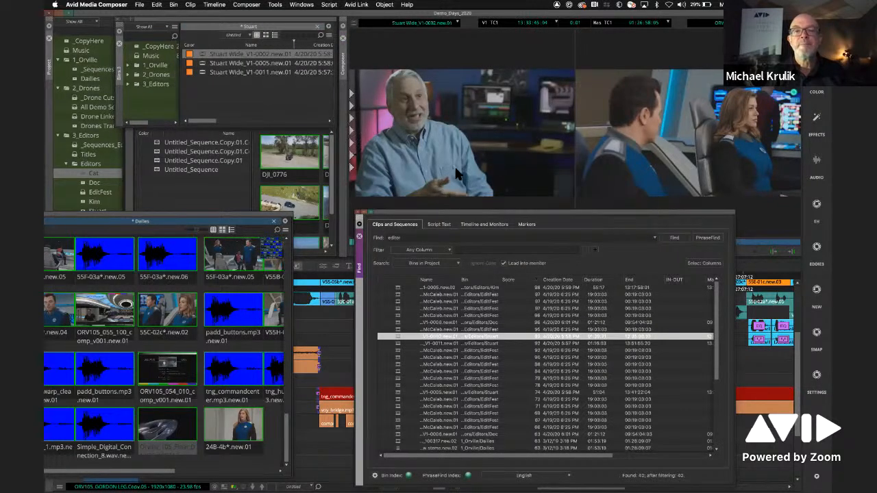
# - Reposition the Find window to reach its search settings and set the pre-roll to 1 second
pyautogui.click(458, 212)
pyautogui.moveTo(416, 216); pyautogui.dragTo(356, 147)
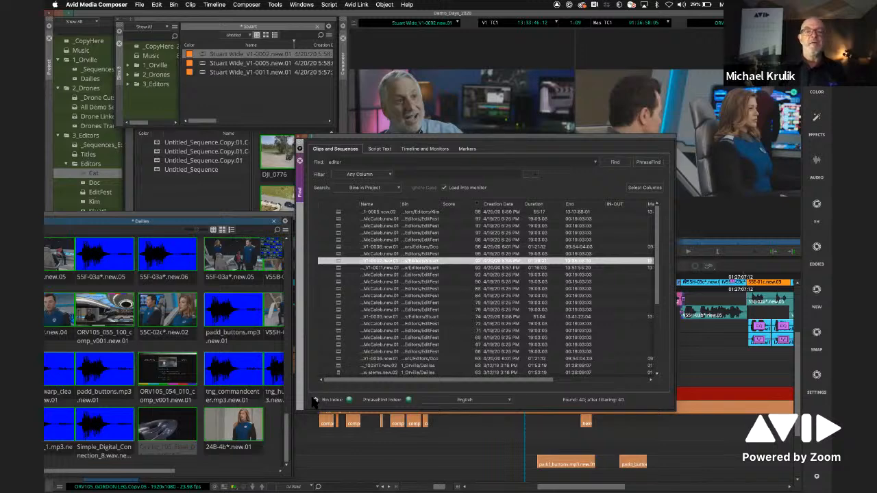
pyautogui.moveTo(315, 137); pyautogui.dragTo(314, 398)
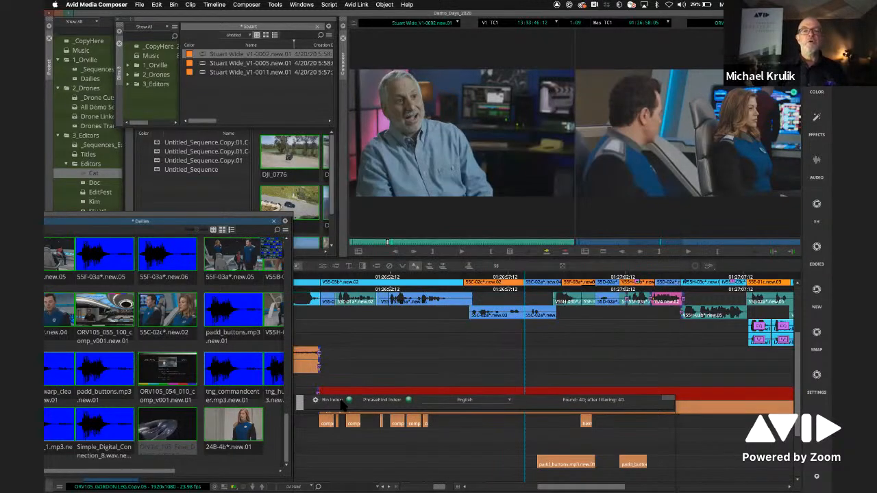
pyautogui.moveTo(394, 405); pyautogui.dragTo(368, 79)
pyautogui.click(287, 337)
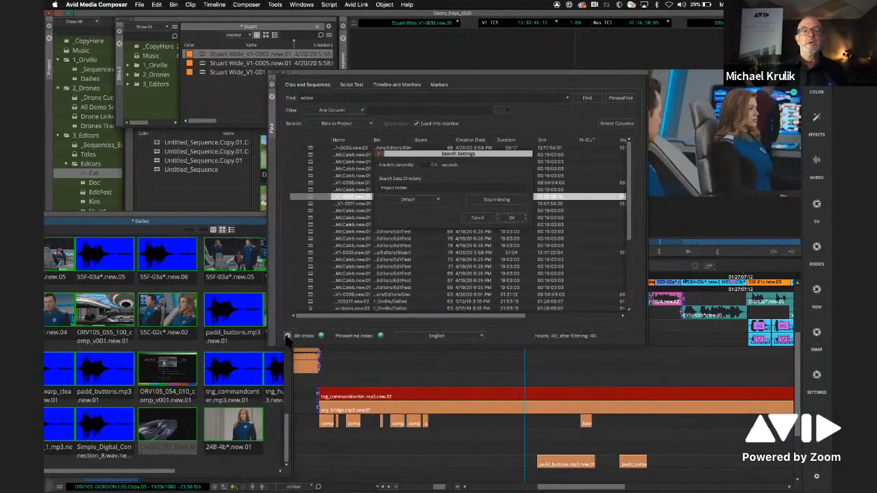
pyautogui.doubleClick(423, 166)
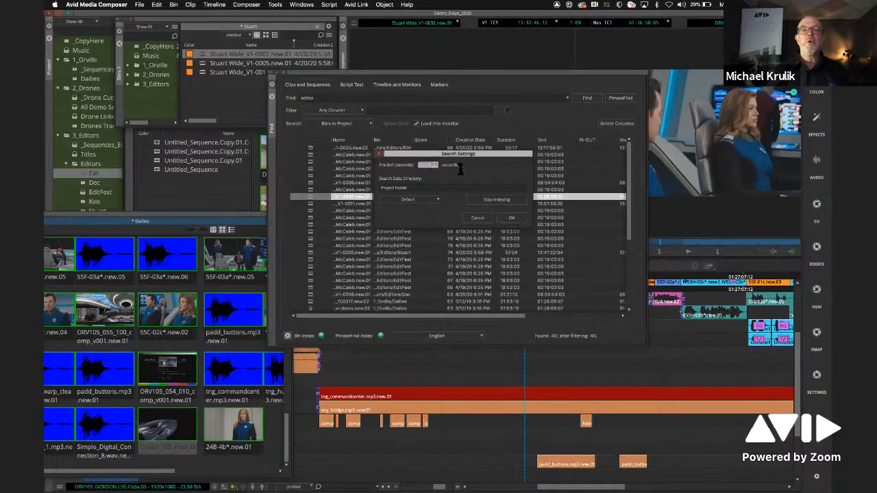
pyautogui.write('1')
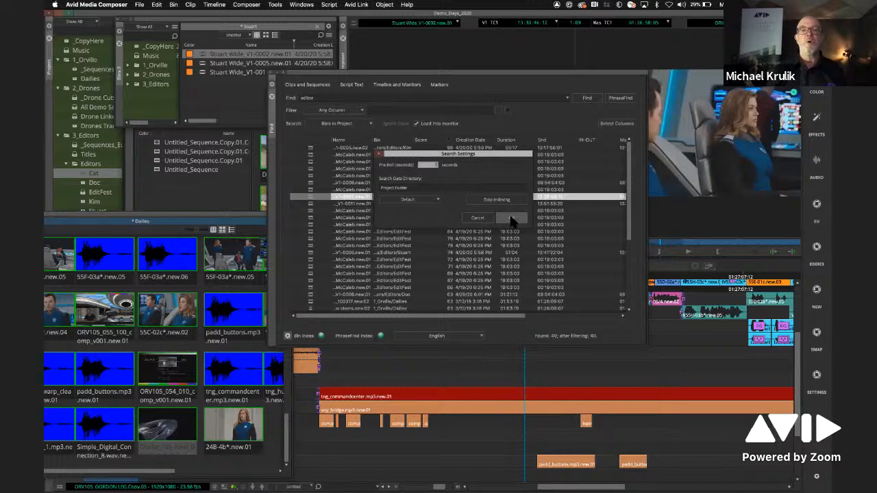
pyautogui.click(511, 218)
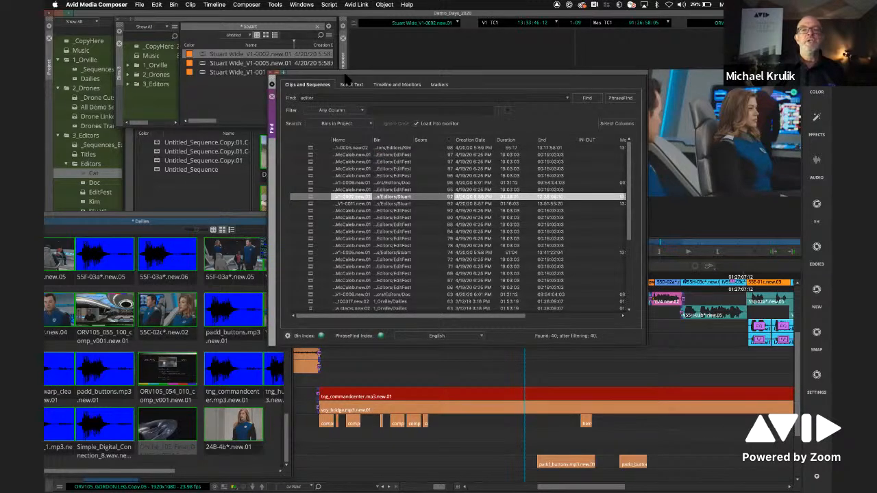
# - Move the Find window below the monitors and audition the sixth, second and first "editor" results from their new pre-roll
pyautogui.moveTo(346, 73); pyautogui.dragTo(368, 259)
pyautogui.doubleClick(332, 370)
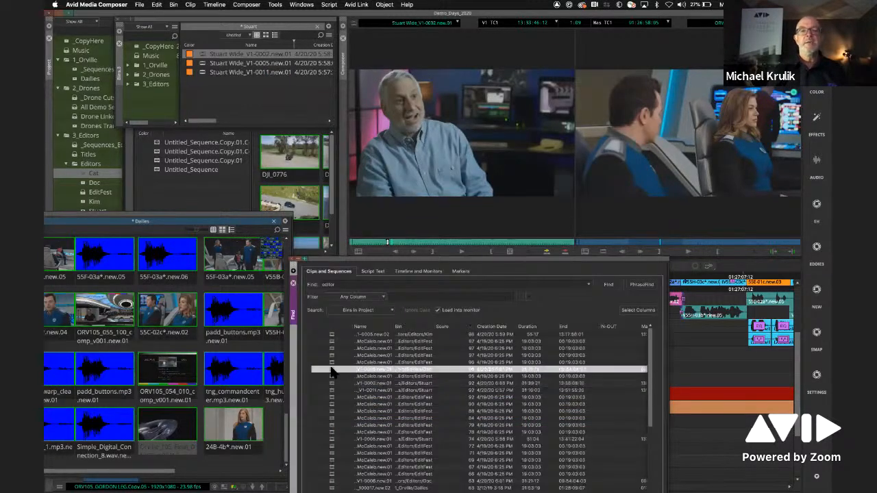
pyautogui.click(461, 252)
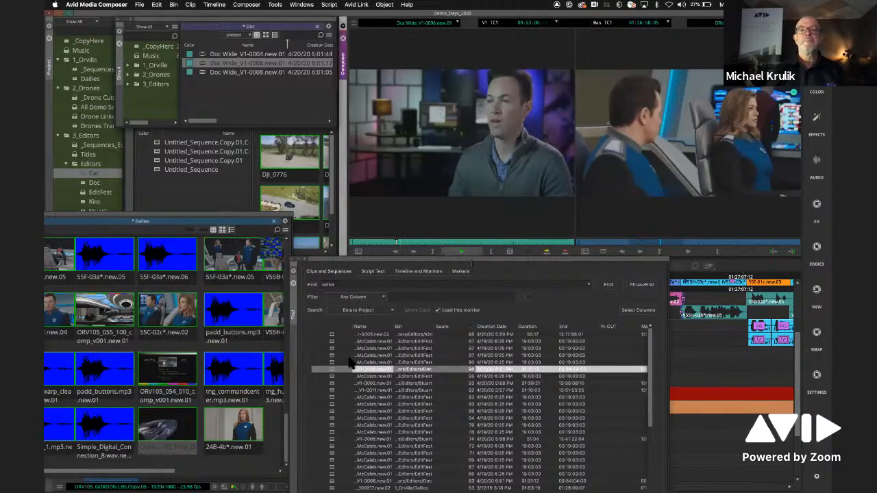
pyautogui.doubleClick(333, 342)
pyautogui.click(461, 251)
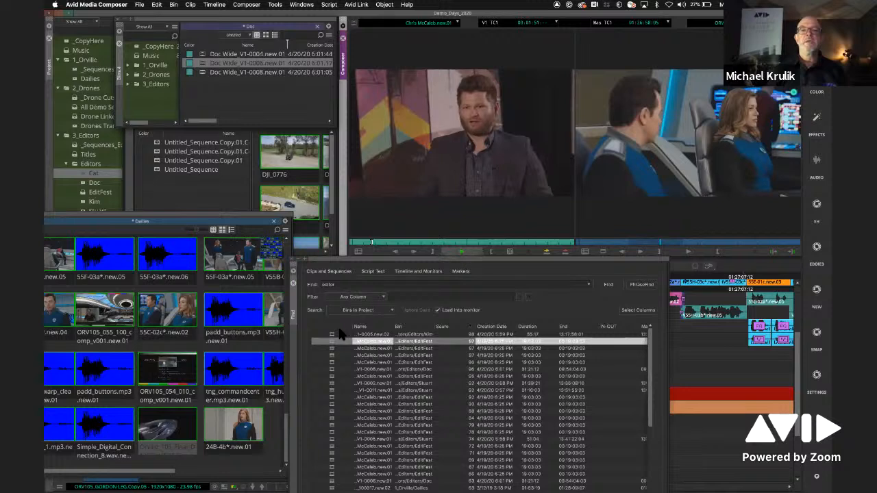
pyautogui.doubleClick(333, 334)
pyautogui.click(460, 251)
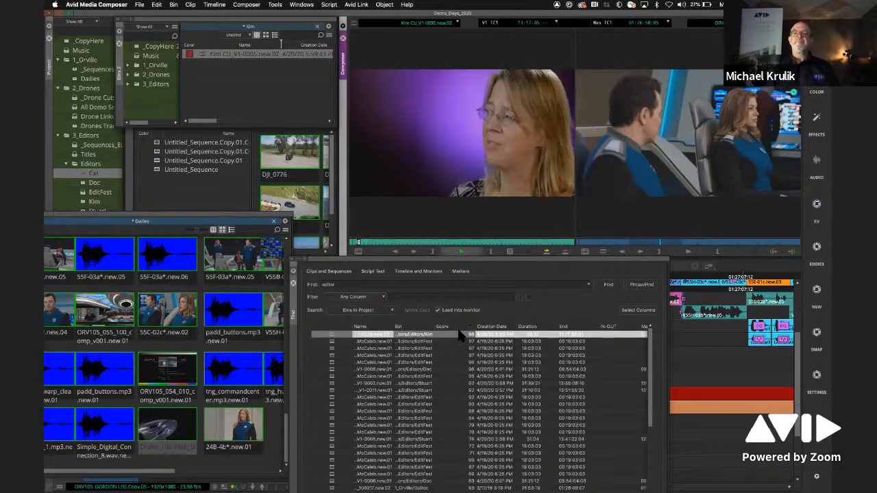
pyautogui.press('space')
pyautogui.moveTo(366, 242); pyautogui.dragTo(354, 243)
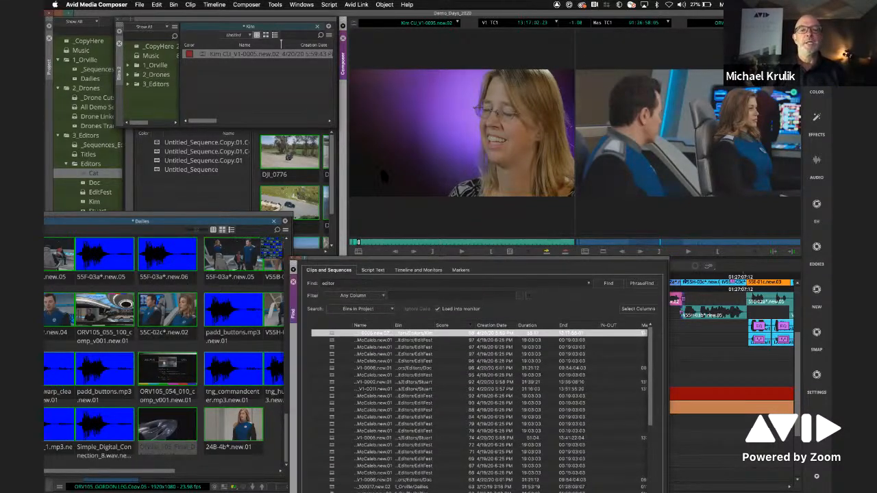
# - Rearrange the Find window and the floating Dailies bin window until Dailies is fully accessible, and close the Dailies window
pyautogui.moveTo(370, 263); pyautogui.dragTo(416, 169)
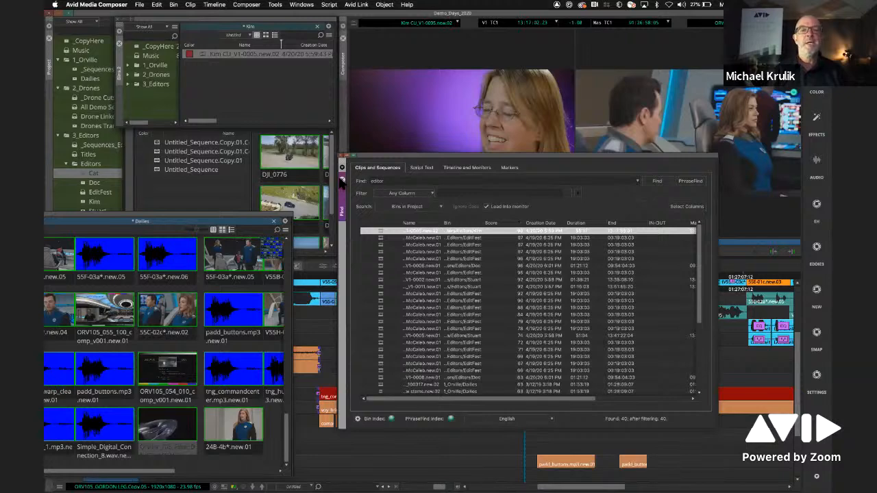
pyautogui.click(252, 215)
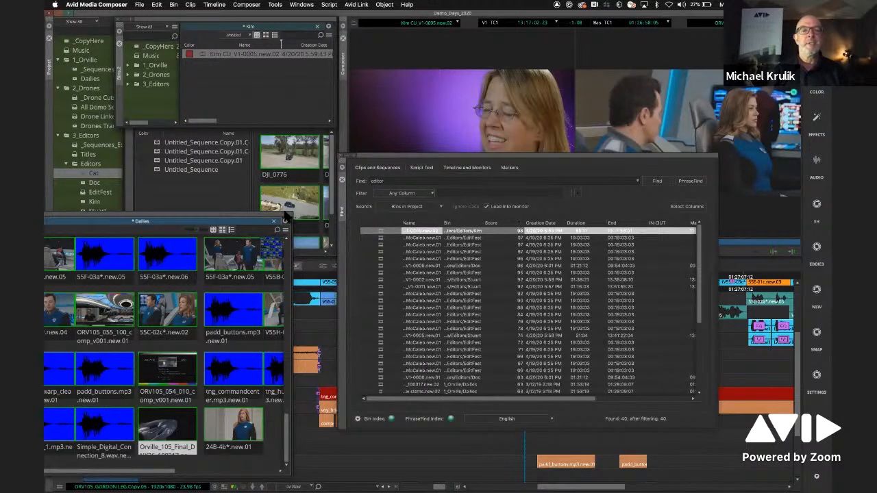
pyautogui.moveTo(294, 216); pyautogui.dragTo(397, 198)
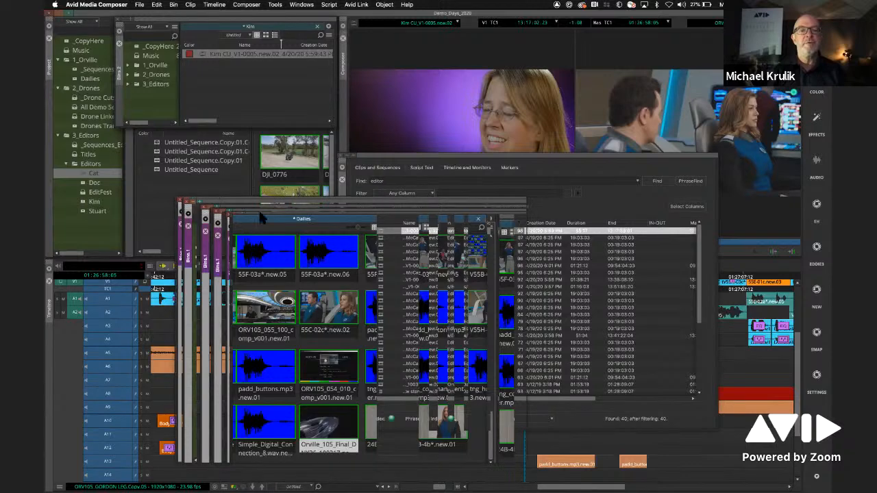
pyautogui.moveTo(242, 237); pyautogui.dragTo(184, 271)
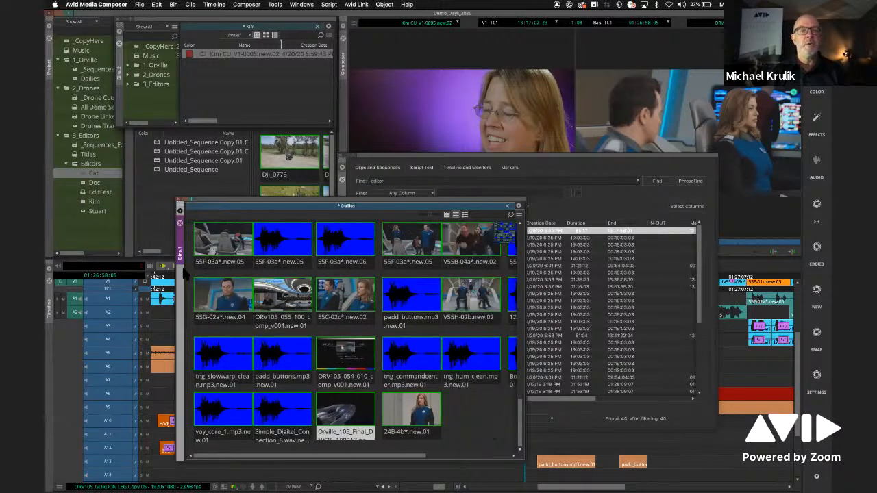
pyautogui.moveTo(213, 197); pyautogui.dragTo(184, 196)
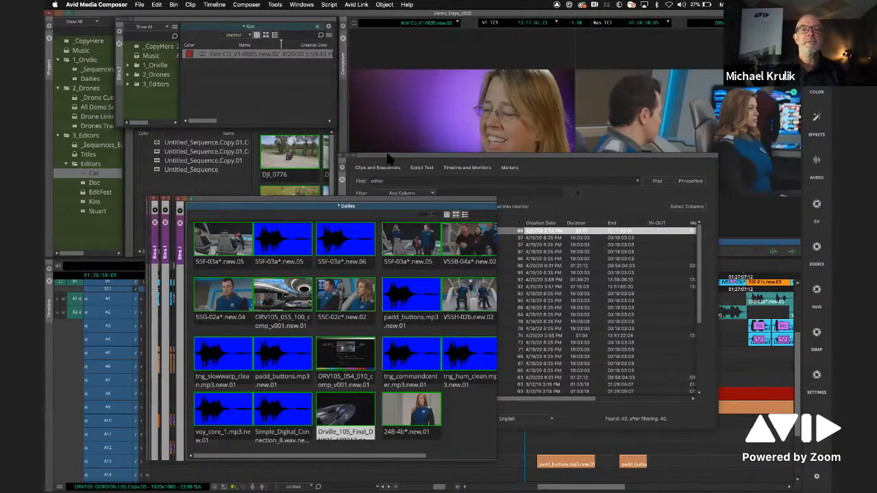
pyautogui.click(355, 177)
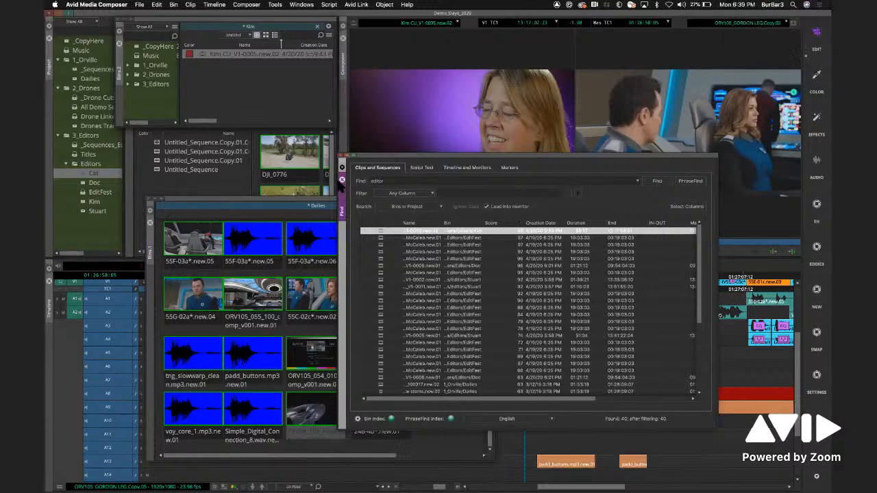
pyautogui.click(317, 204)
pyautogui.moveTo(318, 201); pyautogui.dragTo(308, 202)
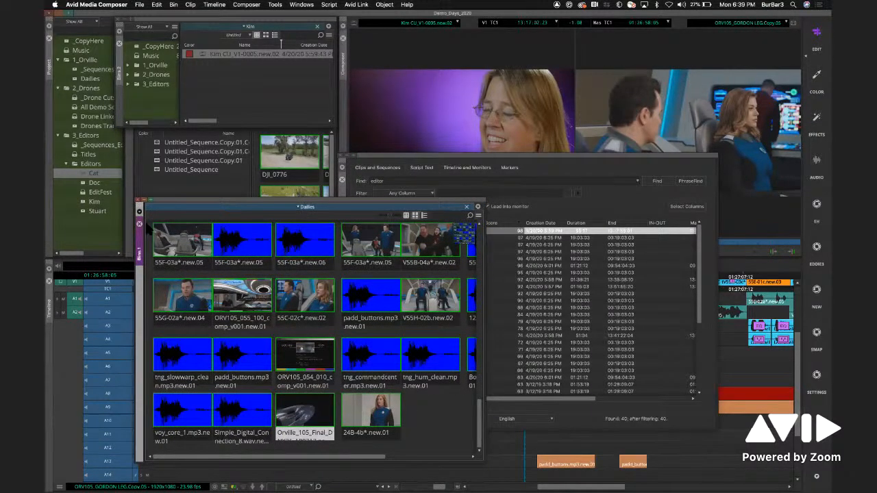
pyautogui.click(139, 224)
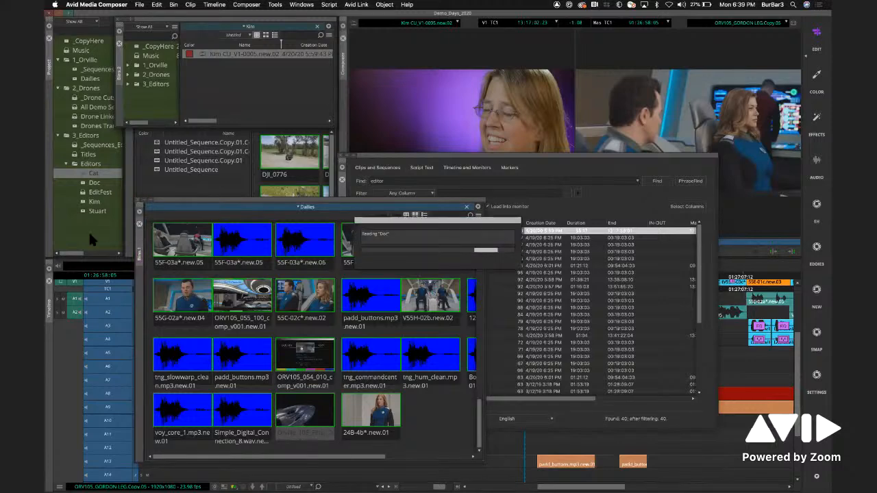
# - Close the Find window and the floating Kim and Doc bin windows
pyautogui.click(89, 231)
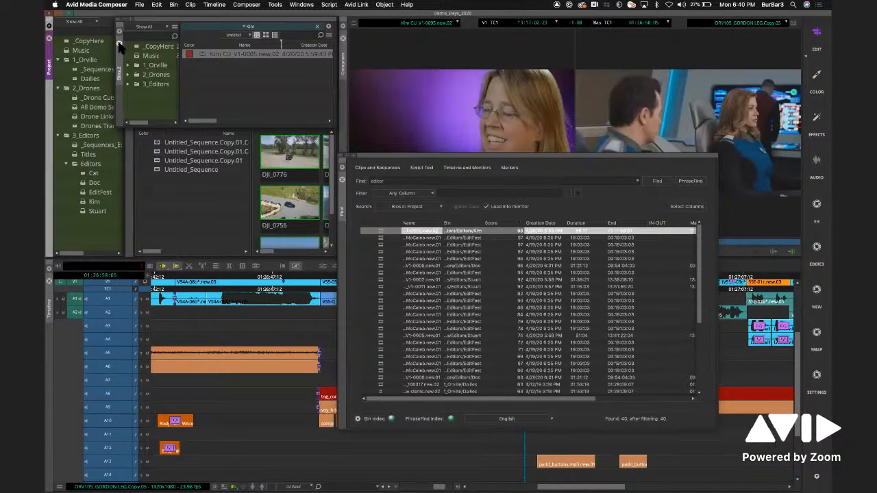
pyautogui.click(120, 42)
pyautogui.click(342, 180)
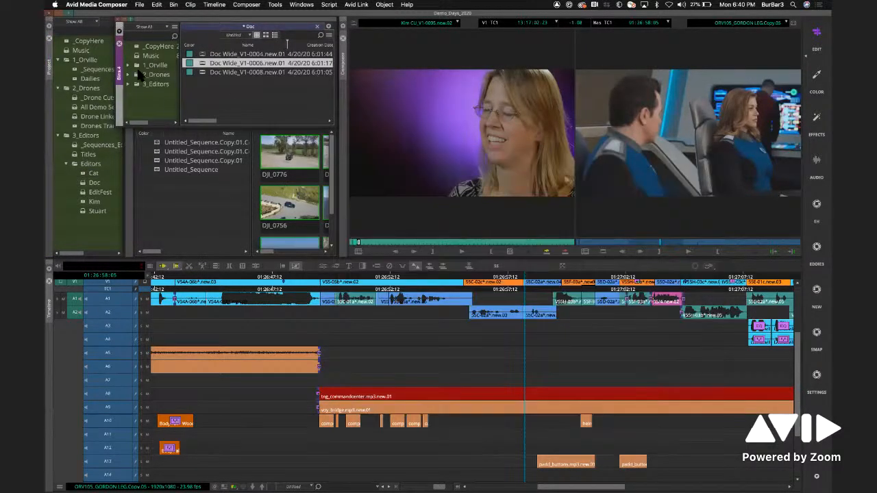
pyautogui.click(119, 43)
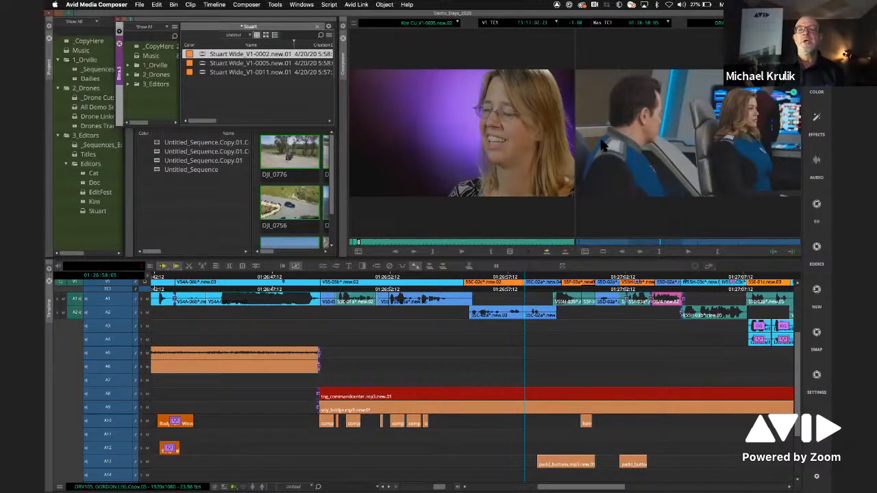
# - Clear the loaded ORV105_GORDON LEG sequence from the record monitor
pyautogui.click(639, 123)
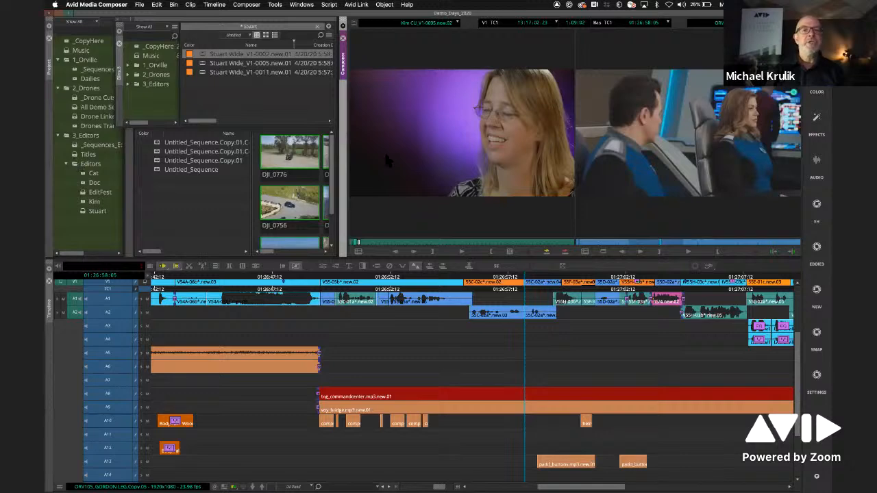
pyautogui.click(752, 23)
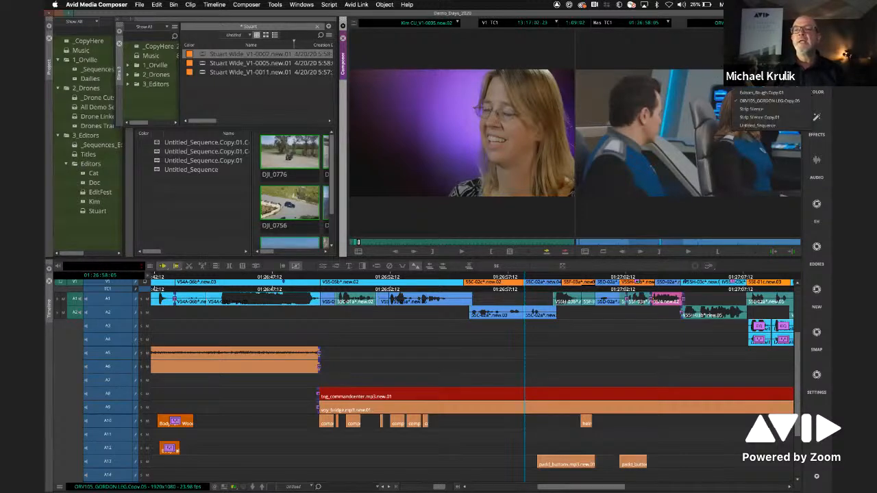
pyautogui.click(748, 34)
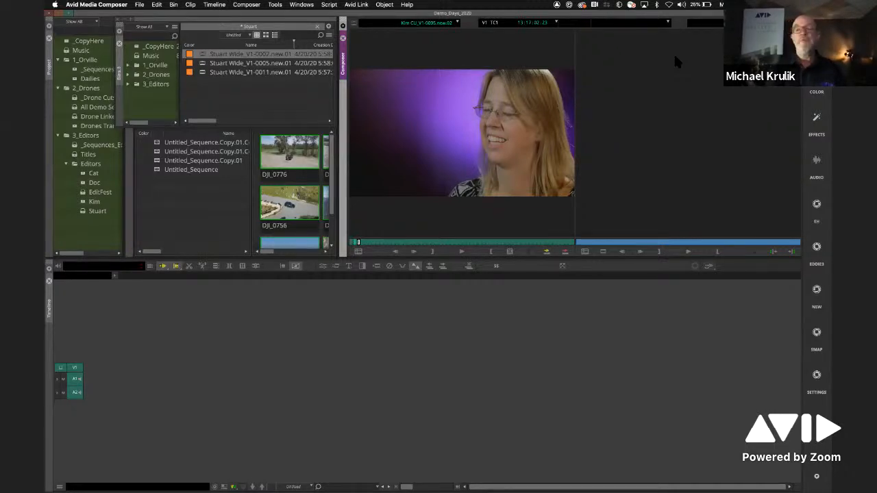
# - Open the Music bin from the project list and close the floating Stuart bin window
pyautogui.click(85, 230)
pyautogui.click(71, 52)
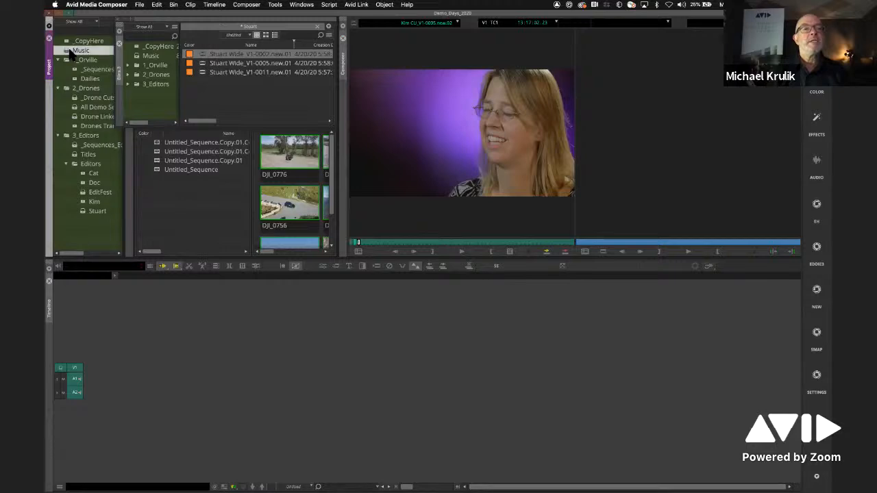
pyautogui.moveTo(70, 52); pyautogui.dragTo(101, 94)
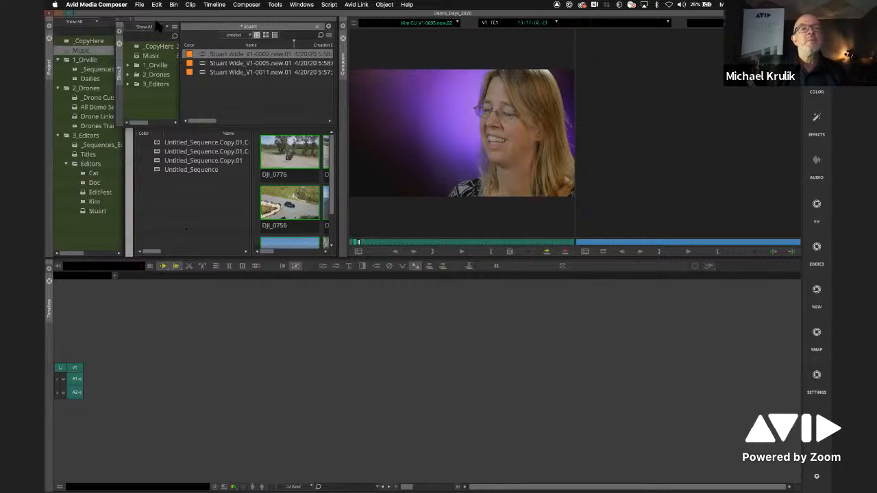
pyautogui.click(255, 29)
pyautogui.press('super+w')
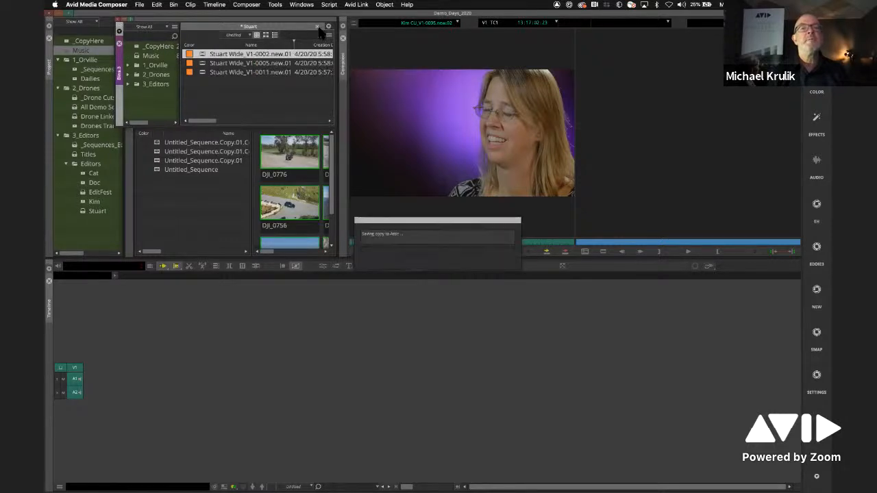
# - Edit the EVO_239e_11_Starlit_Canopy music clip into the empty timeline as a new sequence and park near its start
pyautogui.click(159, 58)
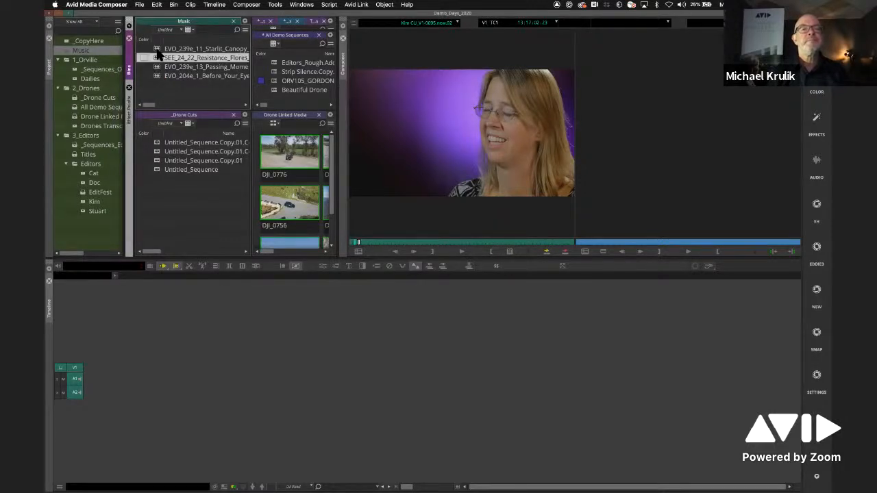
pyautogui.doubleClick(158, 49)
pyautogui.moveTo(157, 52); pyautogui.dragTo(195, 402)
pyautogui.moveTo(230, 284); pyautogui.dragTo(125, 299)
# - Lower the computer's output volume and play the opening of the music sequence to check its level
pyautogui.click(681, 4)
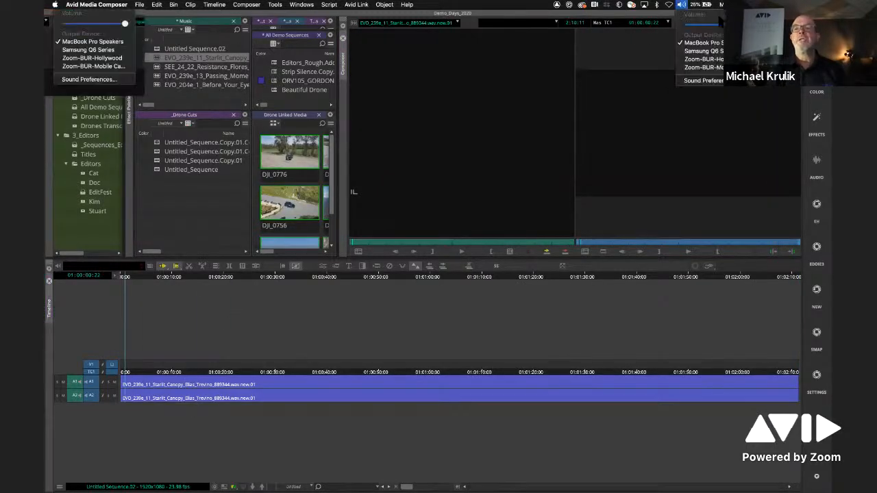
pyautogui.click(720, 26)
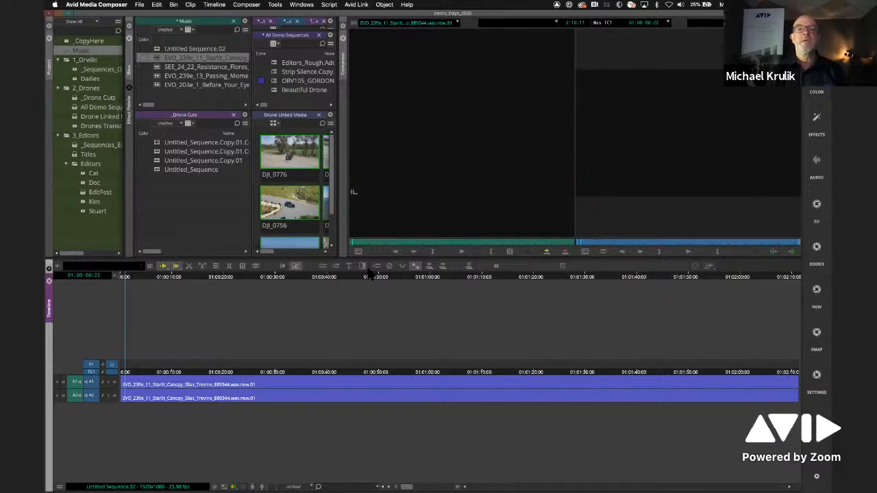
pyautogui.click(597, 169)
pyautogui.press('space')
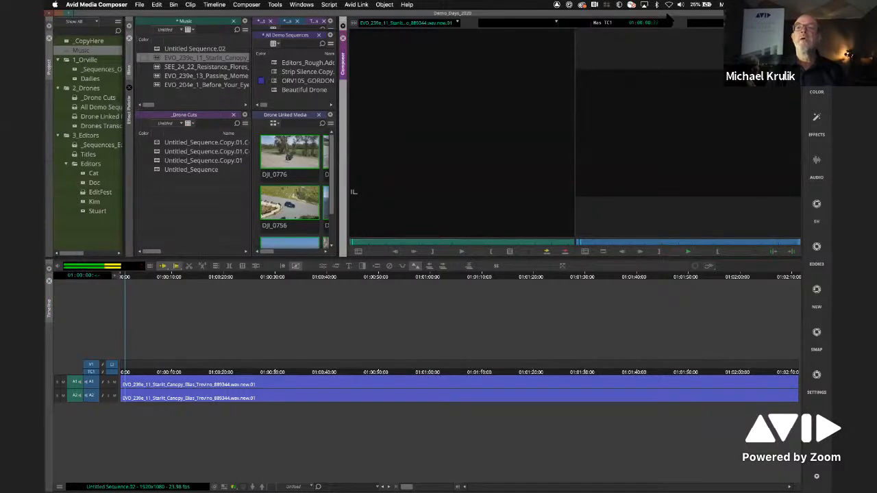
pyautogui.click(681, 4)
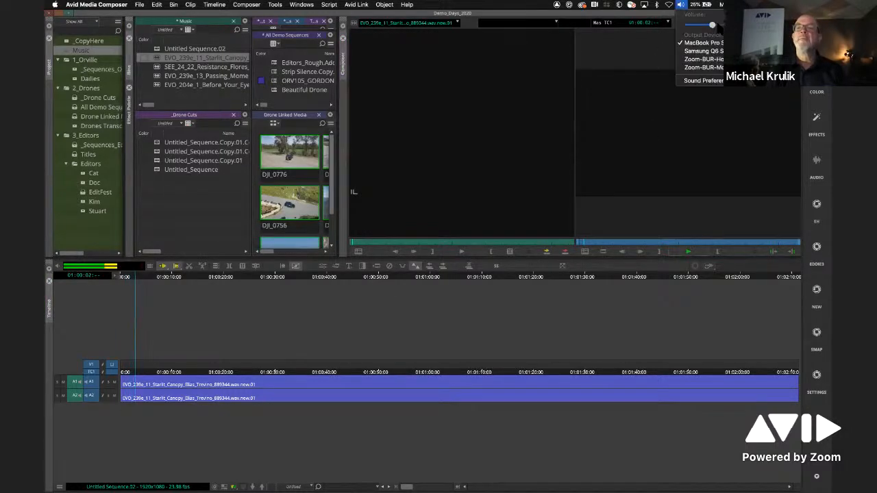
pyautogui.click(357, 281)
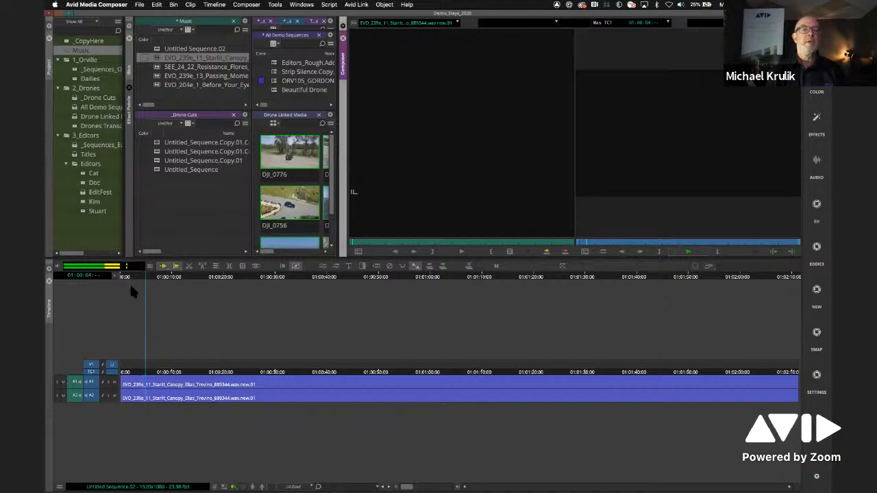
# - Return to the start of the sequence and move both music clips from A1 and A2 down to tracks A3 and A4
pyautogui.moveTo(130, 280); pyautogui.dragTo(103, 285)
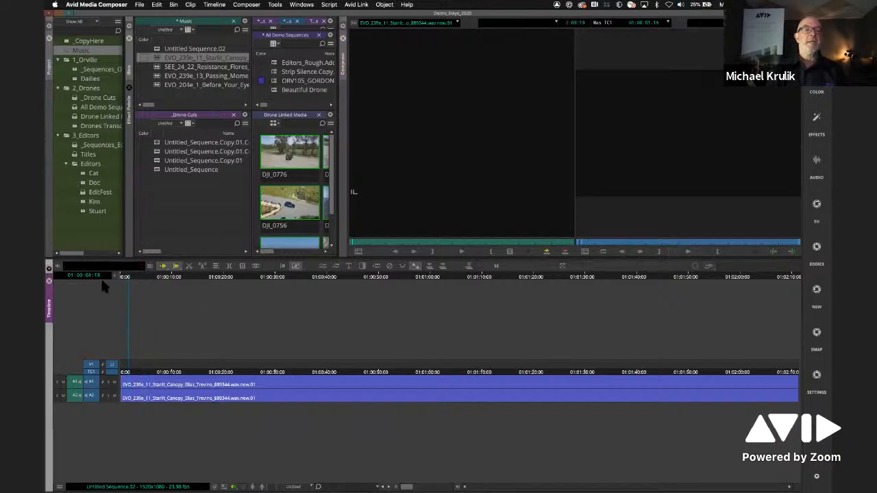
pyautogui.click(195, 386)
pyautogui.keyDown('shift'); pyautogui.click(199, 401); pyautogui.keyUp('shift')
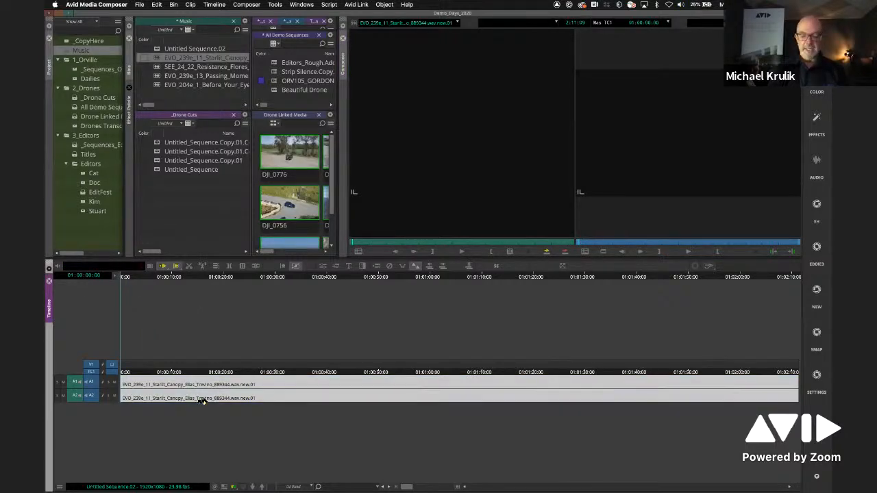
pyautogui.press('super+Down')
pyautogui.press('super+Down')
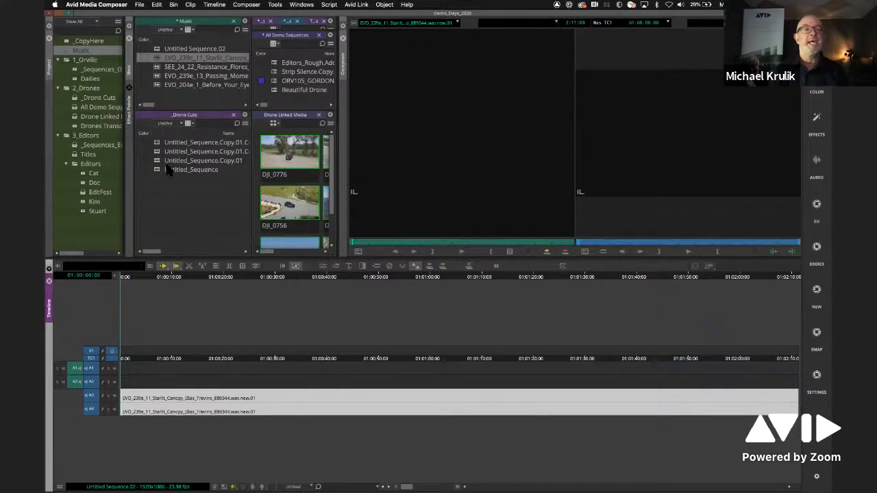
# - Load Cat Wide_V1-0010.new.02 from the Cat bin and mark an interview passage with an earlier in point and a later out point
pyautogui.doubleClick(84, 174)
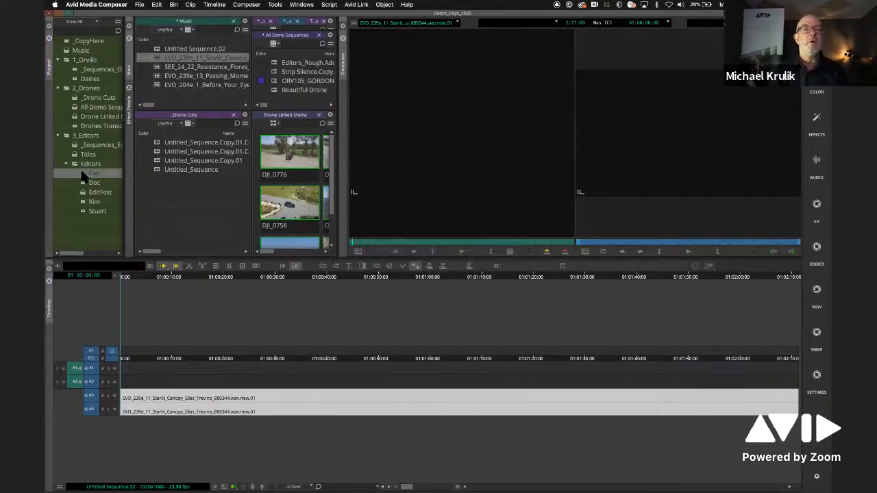
pyautogui.doubleClick(157, 67)
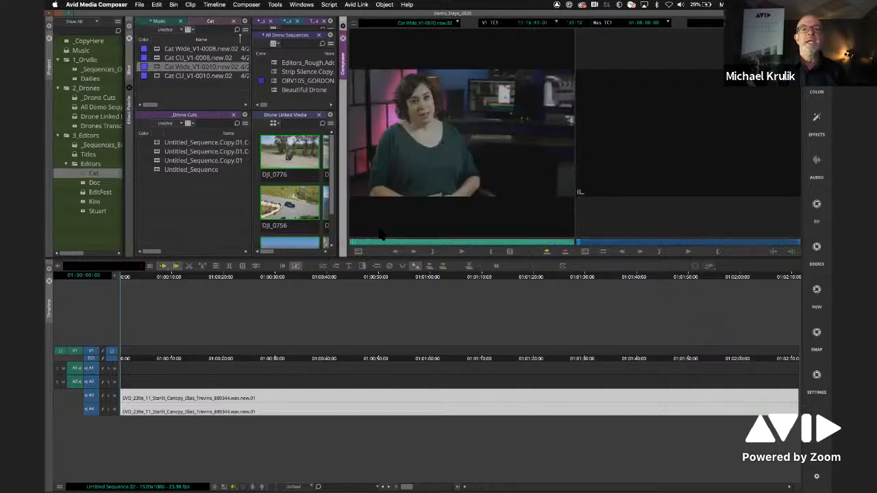
pyautogui.click(461, 252)
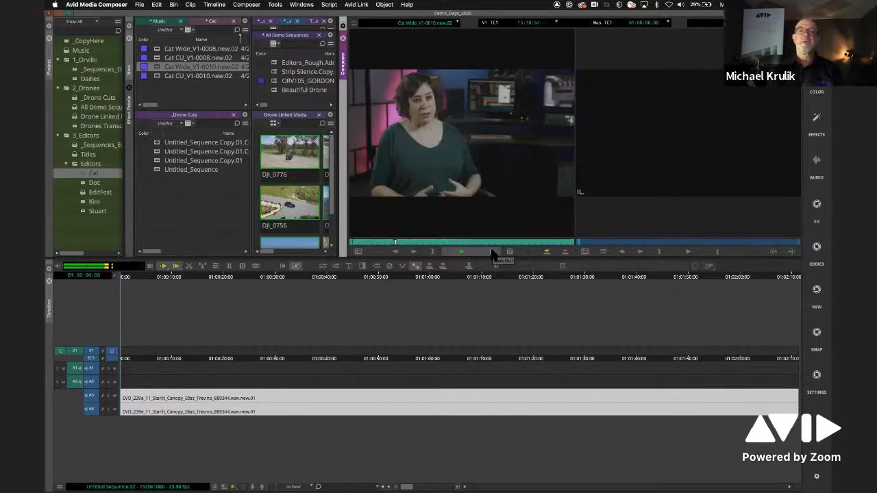
pyautogui.click(492, 253)
pyautogui.moveTo(389, 242); pyautogui.dragTo(386, 242)
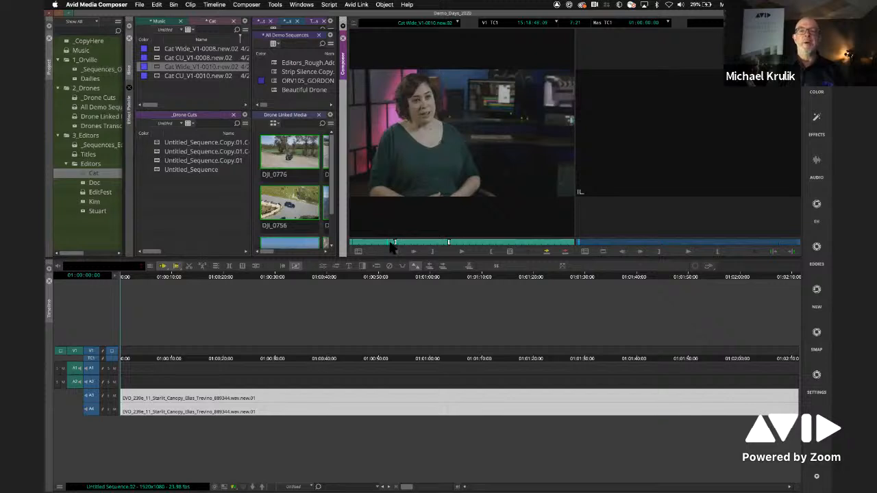
pyautogui.click(432, 252)
# - Place the marked interview passage on V1, A1 and A2 about 11 seconds into the sequence and play across its start
pyautogui.moveTo(421, 110); pyautogui.dragTo(180, 365)
pyautogui.click(191, 284)
pyautogui.click(167, 284)
pyautogui.press('space')
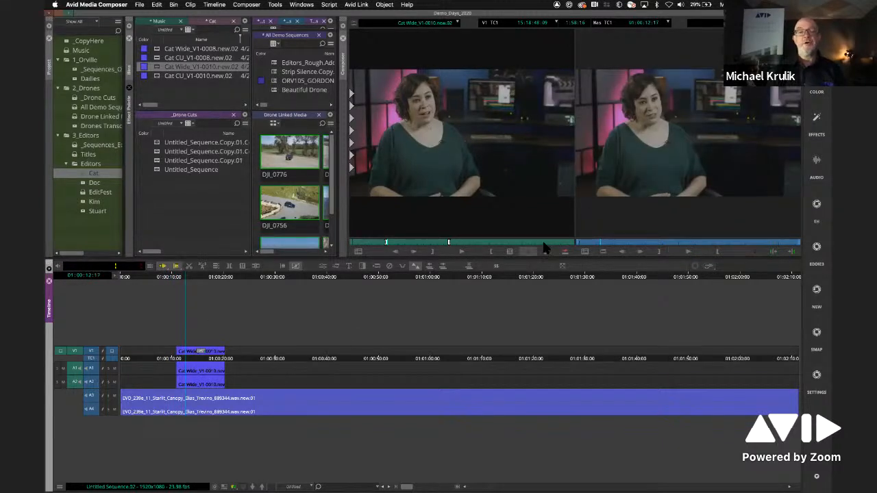
# - Apply Audio Ducking to the sequence with A1 and A2 as dialogue and A3 and A4 as music
pyautogui.rightClick(201, 300)
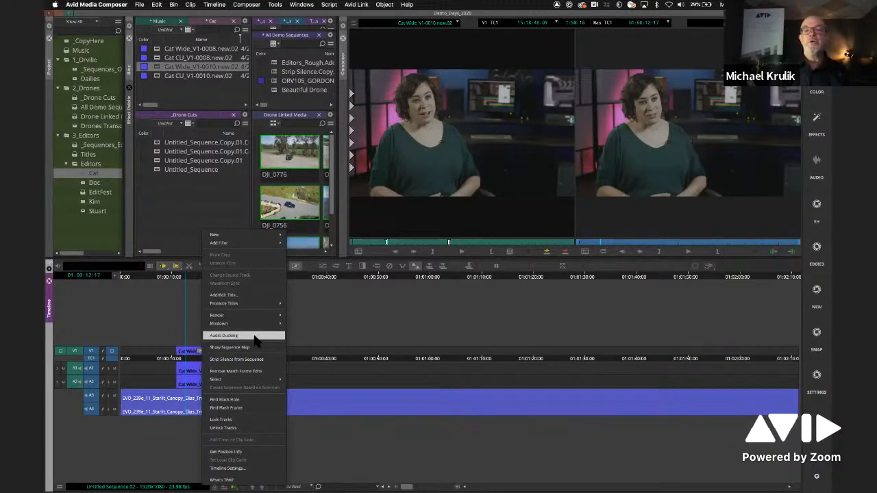
pyautogui.click(255, 337)
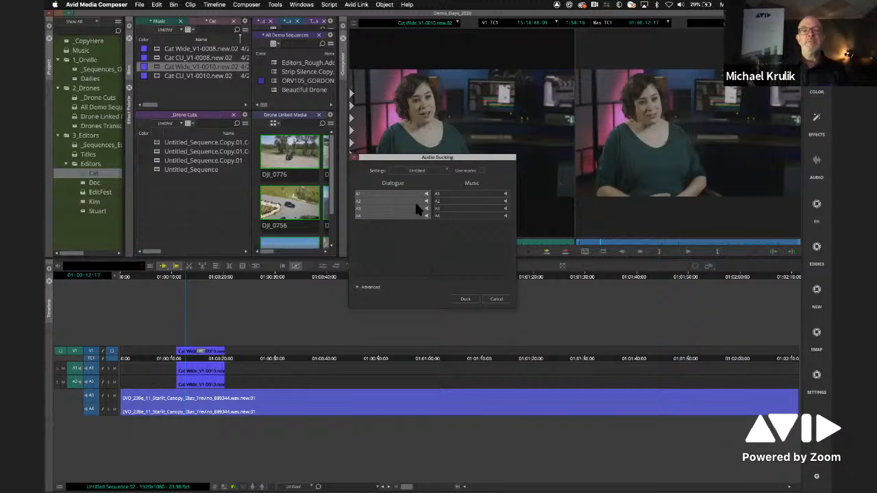
pyautogui.click(457, 209)
pyautogui.click(457, 216)
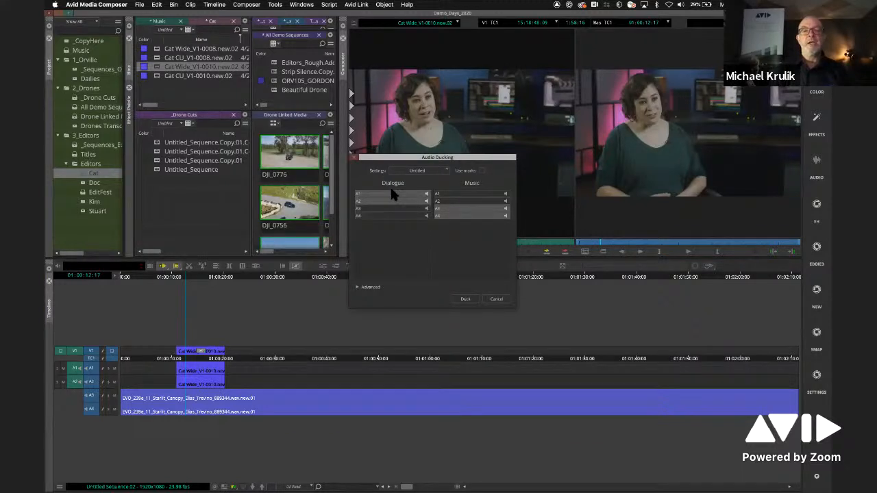
pyautogui.click(465, 300)
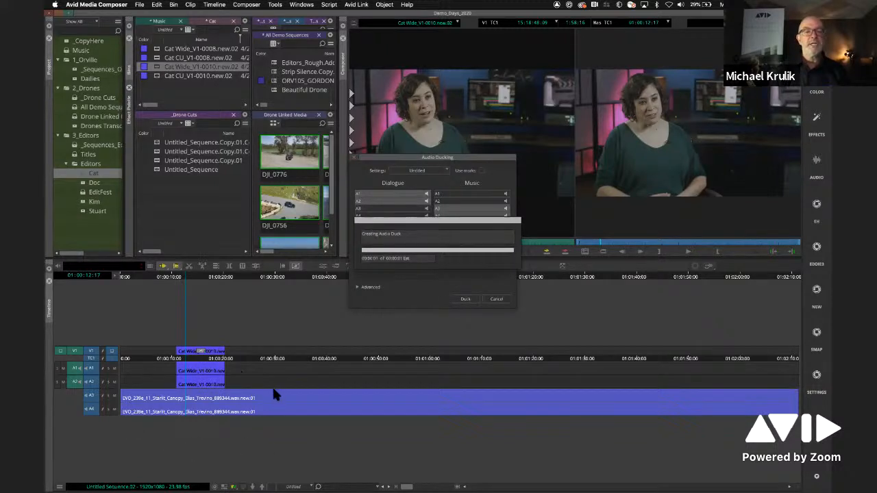
# - Play the ducked sequence from just before the interview passage and inspect the volume keyframes on A3 and A4
pyautogui.click(165, 283)
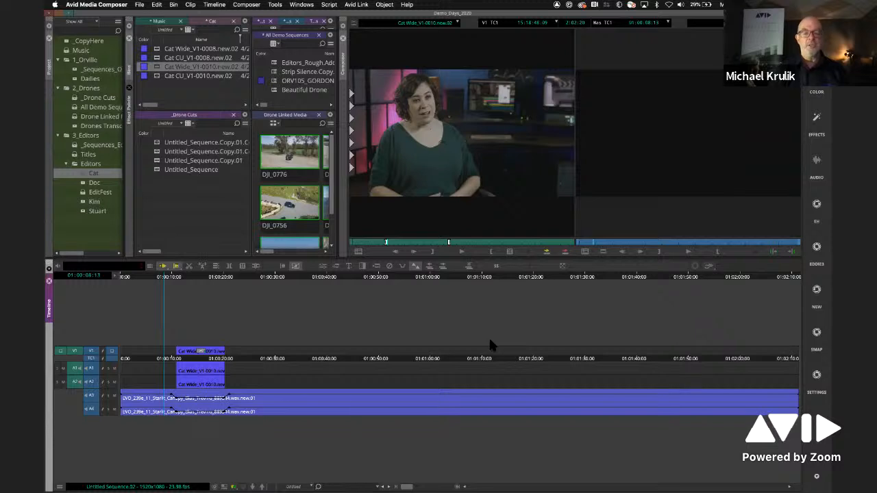
pyautogui.press('space')
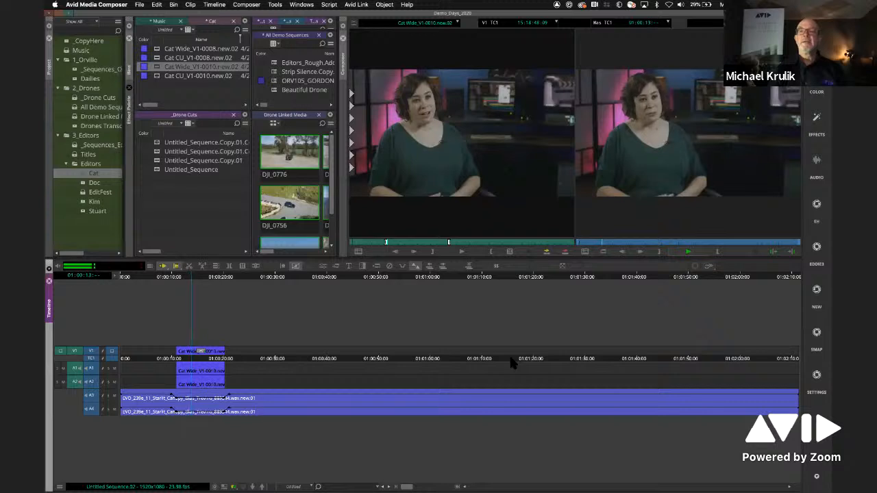
pyautogui.press('space')
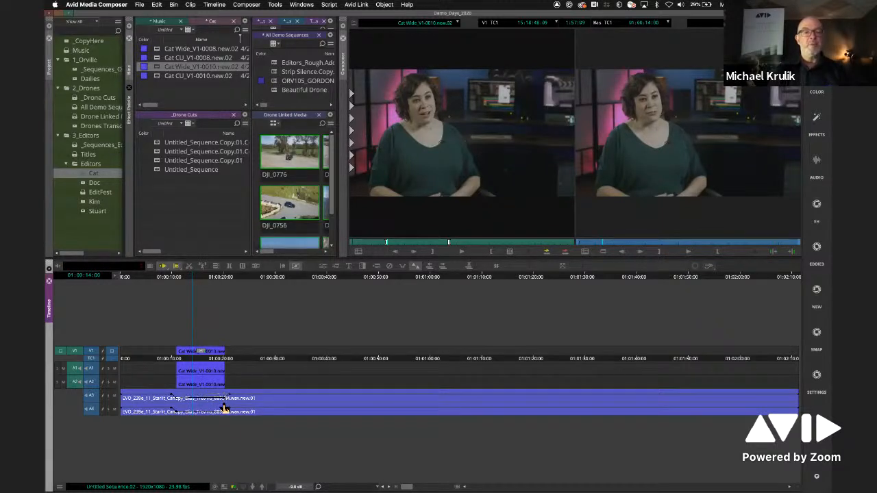
pyautogui.moveTo(407, 487); pyautogui.dragTo(442, 487)
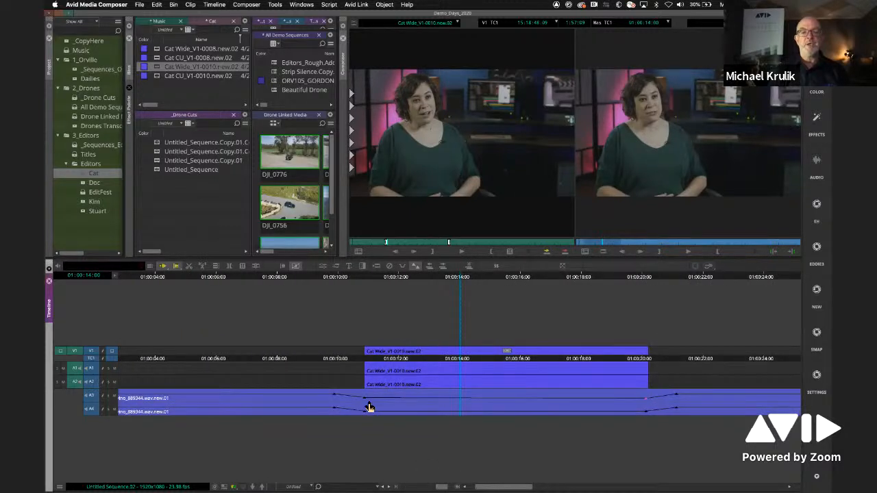
pyautogui.moveTo(367, 402); pyautogui.dragTo(366, 405)
pyautogui.moveTo(420, 274); pyautogui.dragTo(401, 277)
# - Close the Demo_Days_2020 project and open the AGENT MXZERO project
pyautogui.click(139, 5)
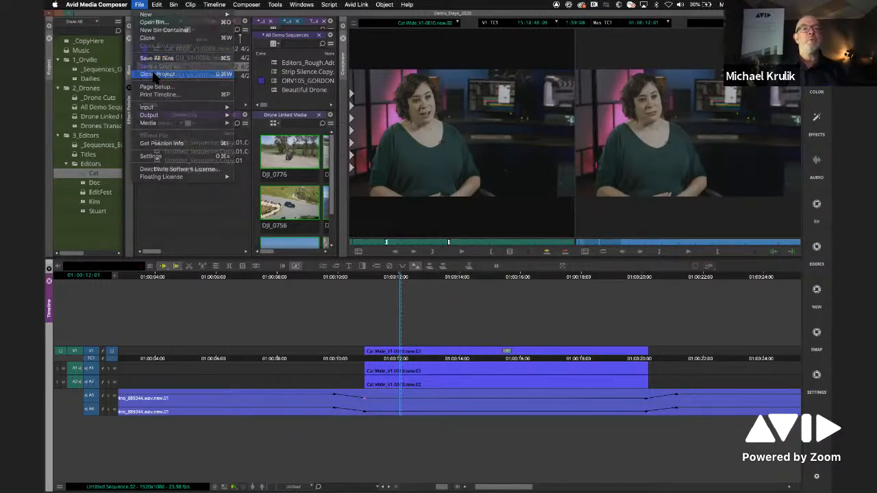
pyautogui.click(151, 61)
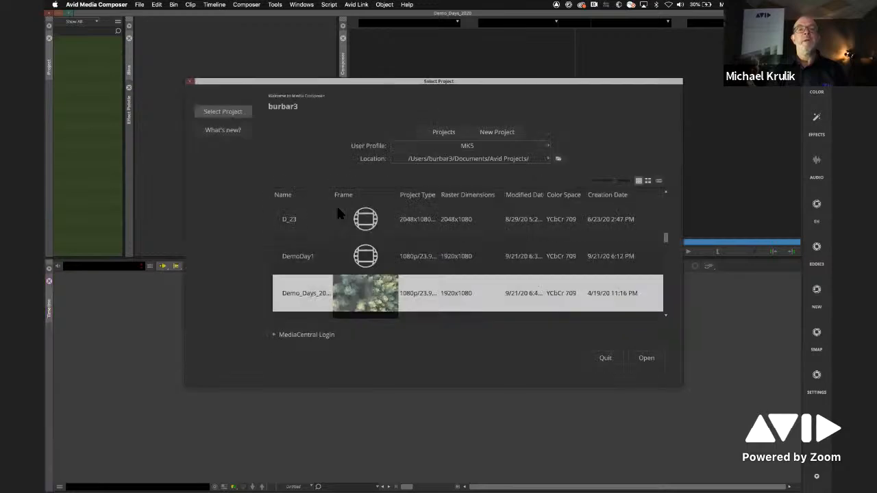
pyautogui.moveTo(666, 238); pyautogui.dragTo(665, 210)
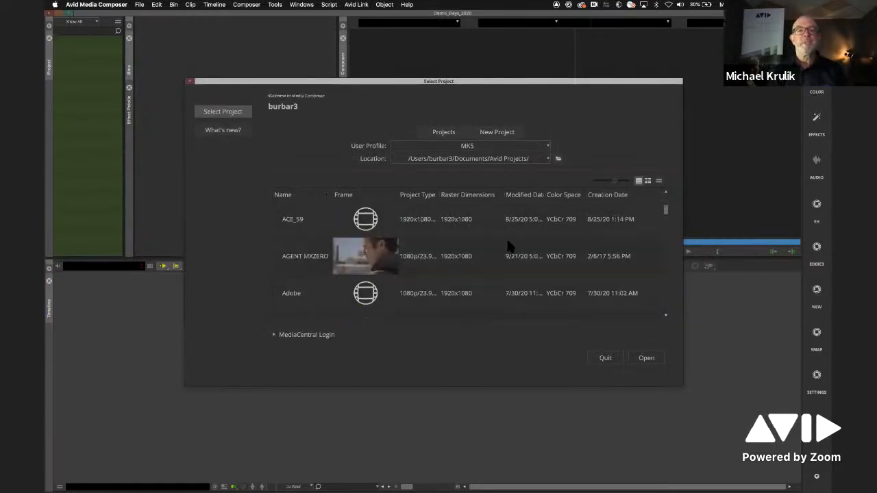
pyautogui.doubleClick(364, 269)
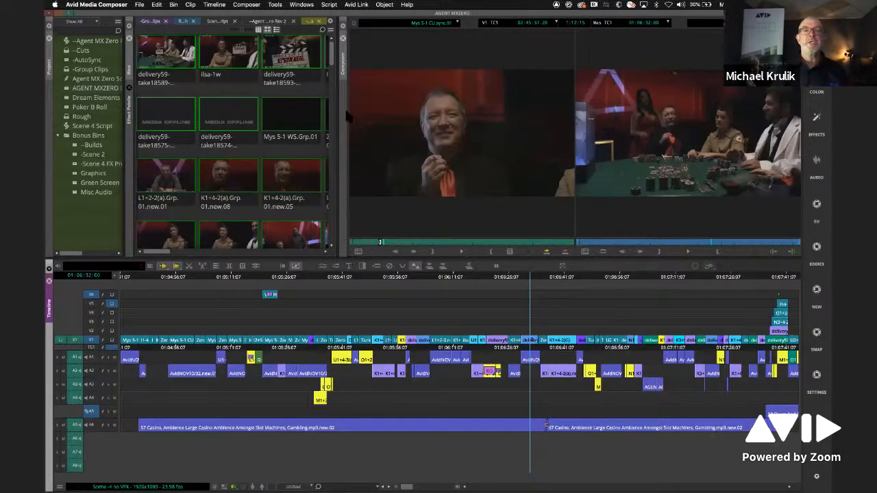
# - Create a new script in the project from the Desktop text file Scene 3.txt
pyautogui.moveTo(335, 58); pyautogui.dragTo(337, 101)
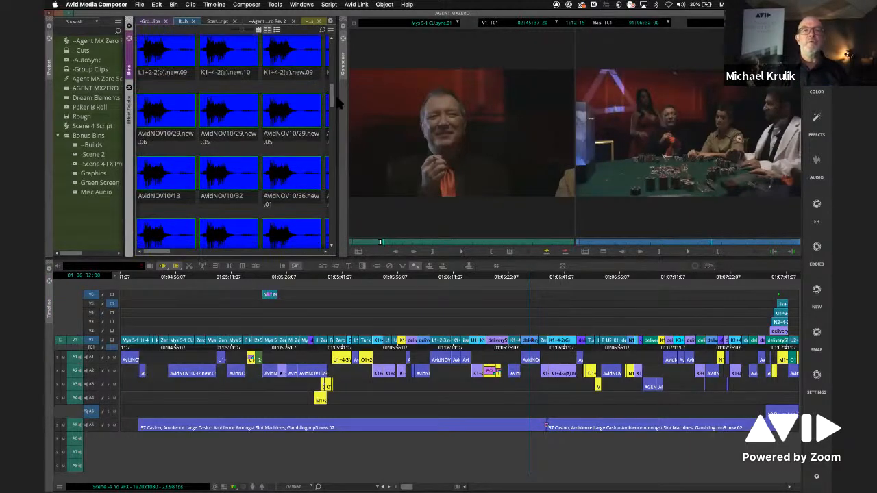
pyautogui.click(98, 234)
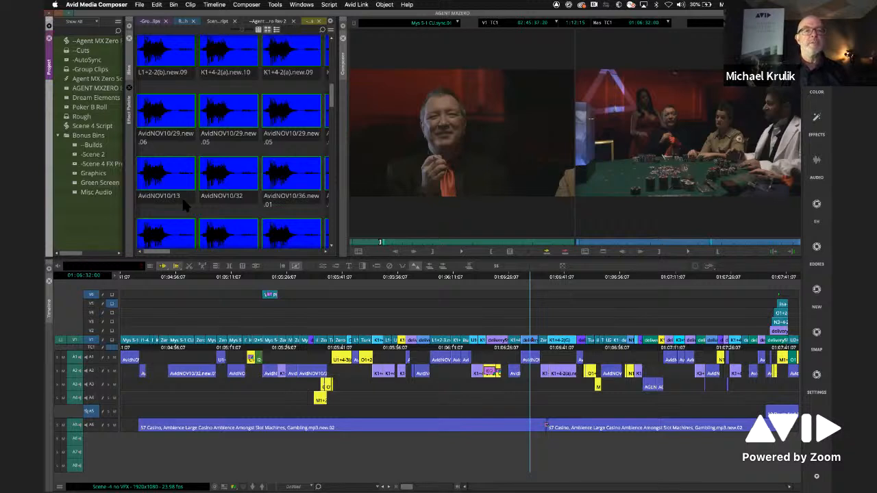
pyautogui.click(140, 5)
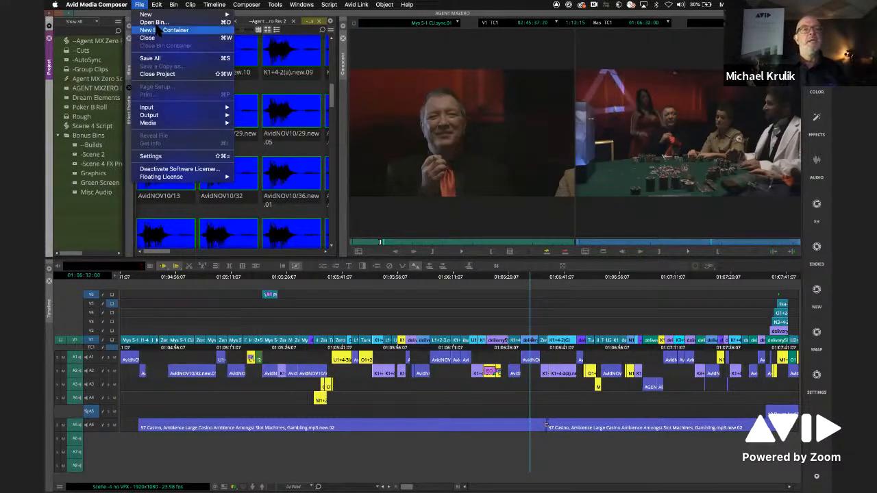
pyautogui.moveTo(158, 15)
pyautogui.click(260, 32)
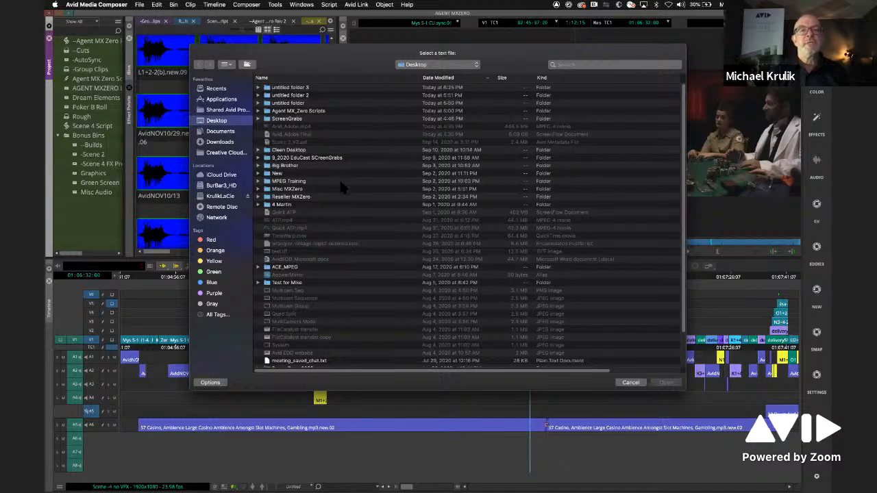
pyautogui.scroll(-1, 340, 182)
pyautogui.scroll(1, 340, 181)
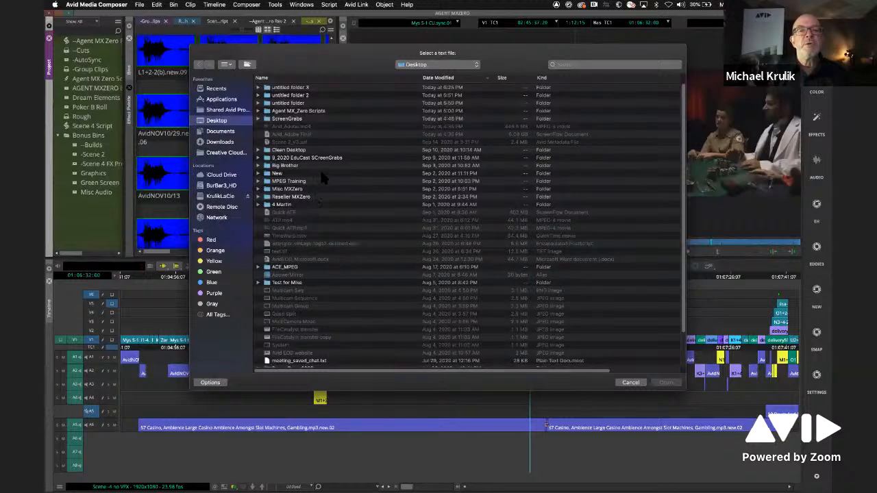
pyautogui.click(428, 79)
pyautogui.click(275, 88)
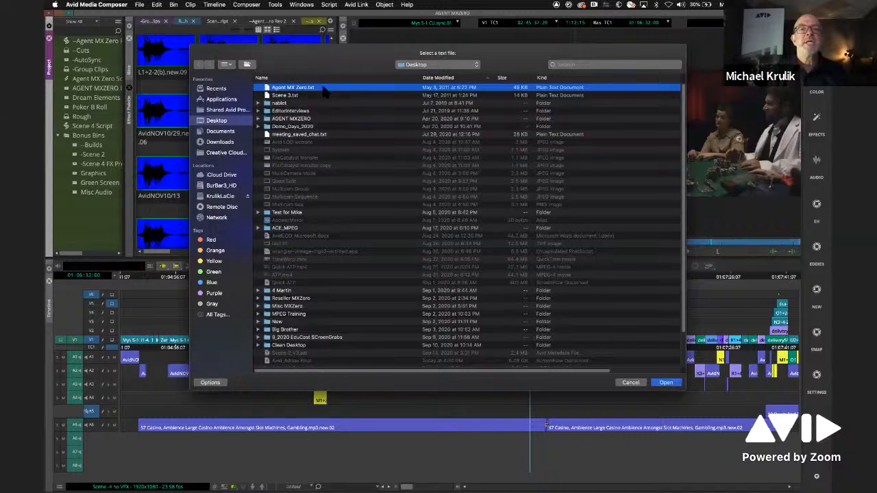
pyautogui.click(281, 95)
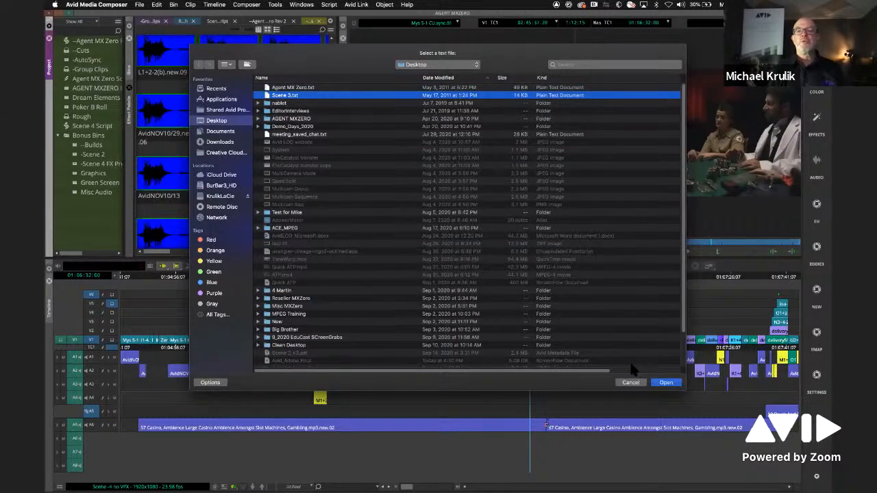
pyautogui.click(665, 383)
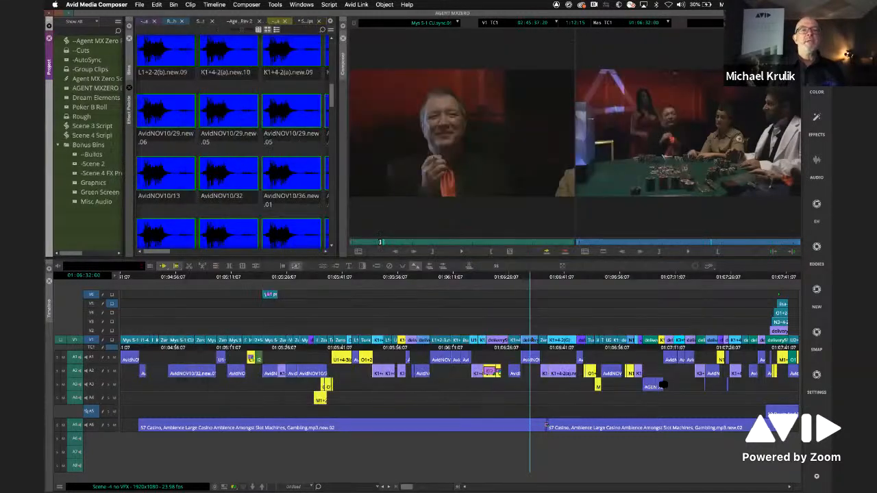
# - Open Scene 3 Script and detach it into its own floating window with the bin list collapsed
pyautogui.doubleClick(66, 128)
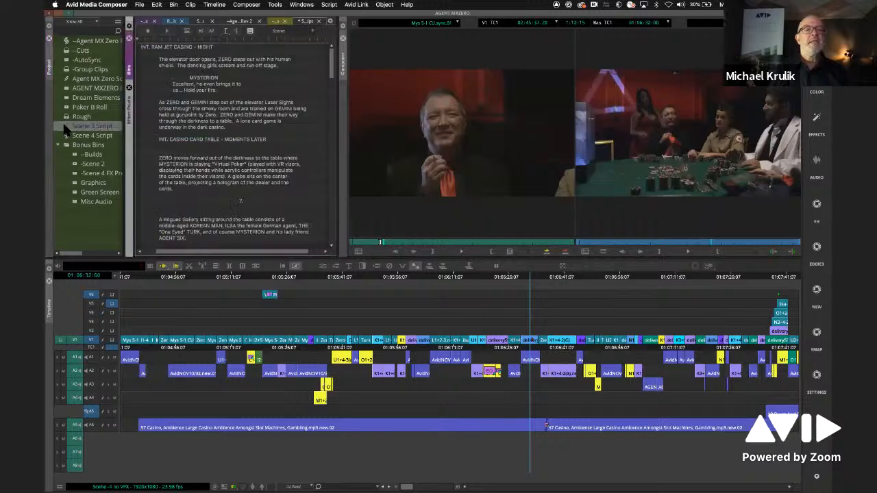
pyautogui.moveTo(306, 21); pyautogui.dragTo(338, 254)
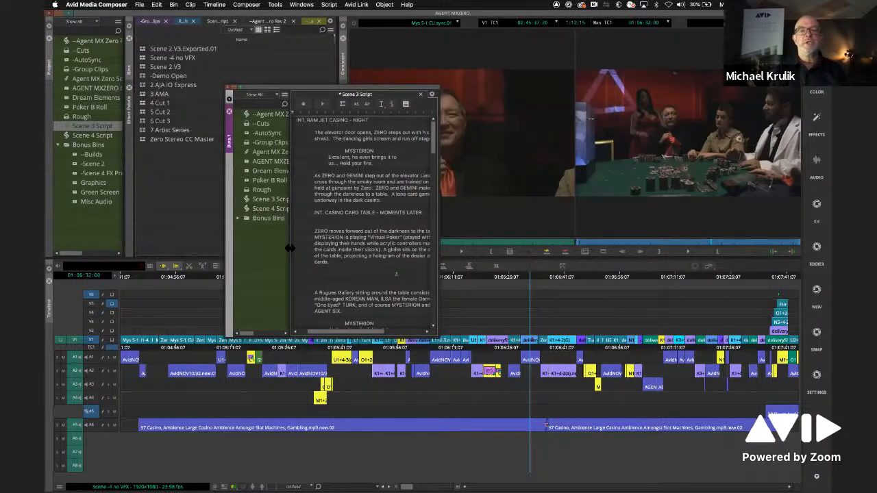
pyautogui.moveTo(257, 251); pyautogui.dragTo(233, 255)
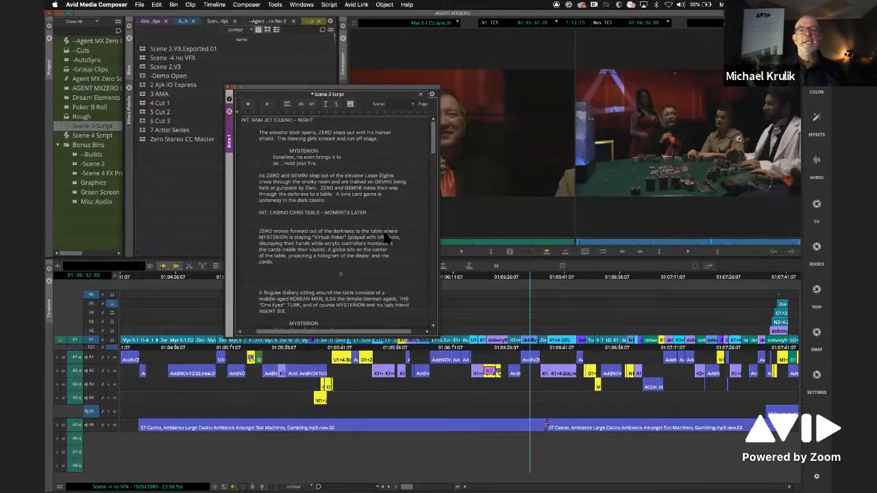
# - Widen the Scene 3 Script window and read through the casino card table dialogue
pyautogui.click(442, 239)
pyautogui.moveTo(442, 239); pyautogui.dragTo(562, 240)
pyautogui.moveTo(556, 147); pyautogui.dragTo(555, 178)
pyautogui.moveTo(407, 95); pyautogui.dragTo(345, 113)
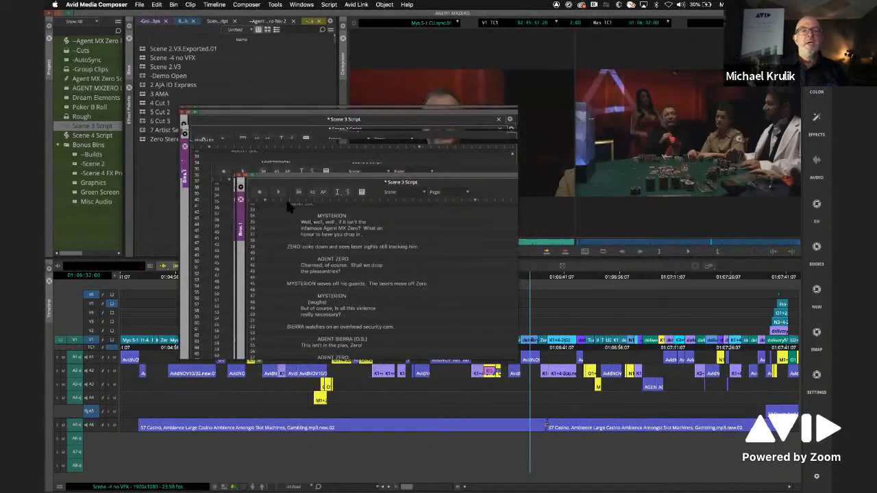
pyautogui.scroll(2, 236, 274)
pyautogui.scroll(-3, 255, 255)
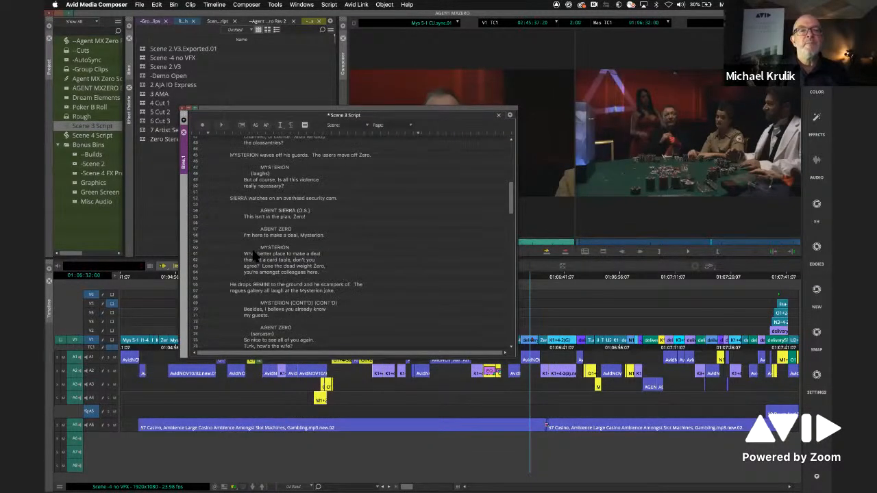
pyautogui.scroll(-2, 271, 250)
pyautogui.scroll(8, 274, 295)
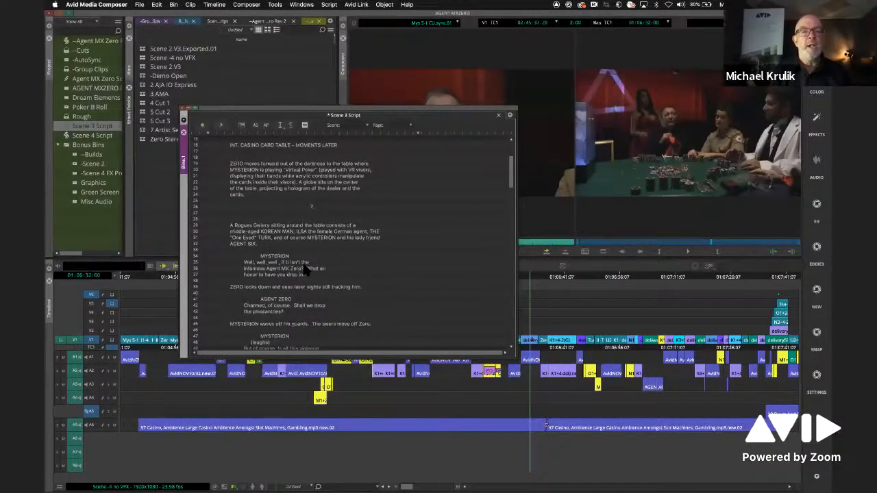
pyautogui.moveTo(306, 109); pyautogui.dragTo(358, 95)
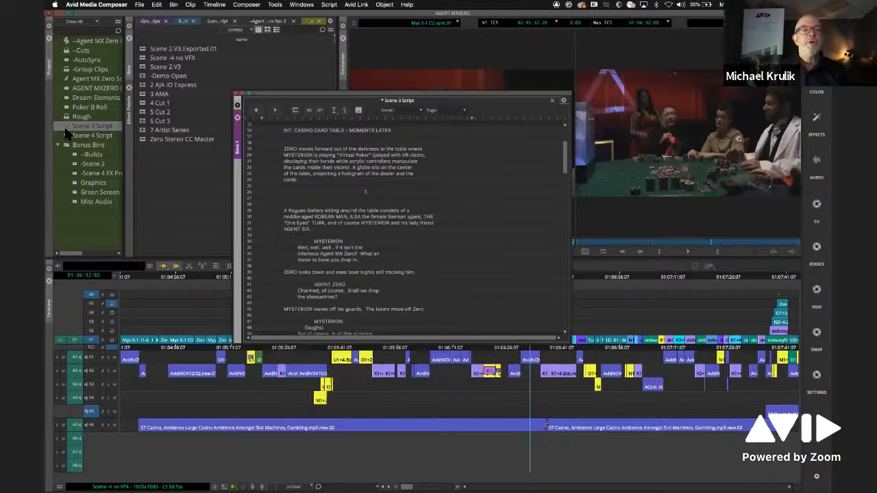
# - Load Mys 5-1 WS.sync.01 from the -Group Clips bin and move the script window clear of the source monitor
pyautogui.doubleClick(69, 70)
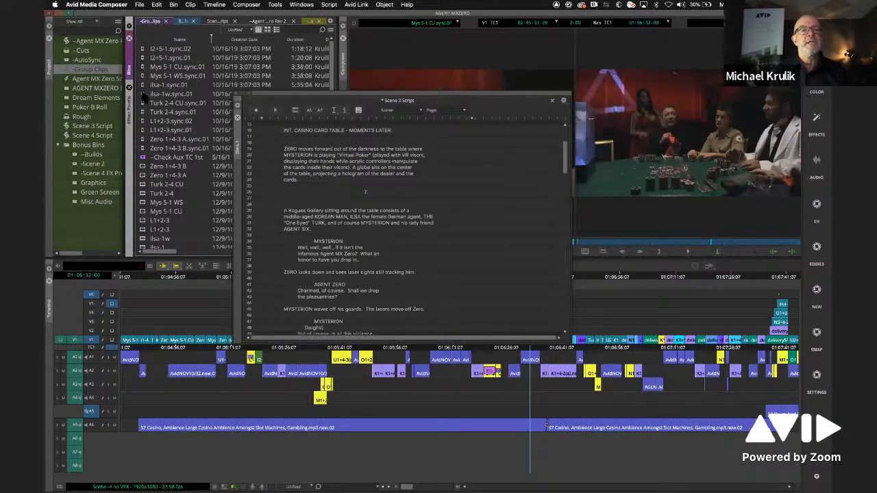
pyautogui.doubleClick(146, 76)
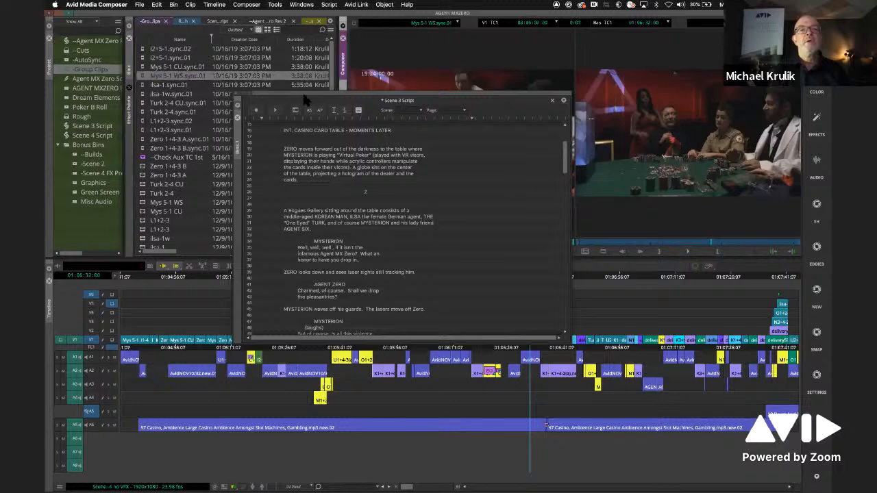
pyautogui.moveTo(358, 107); pyautogui.dragTo(269, 241)
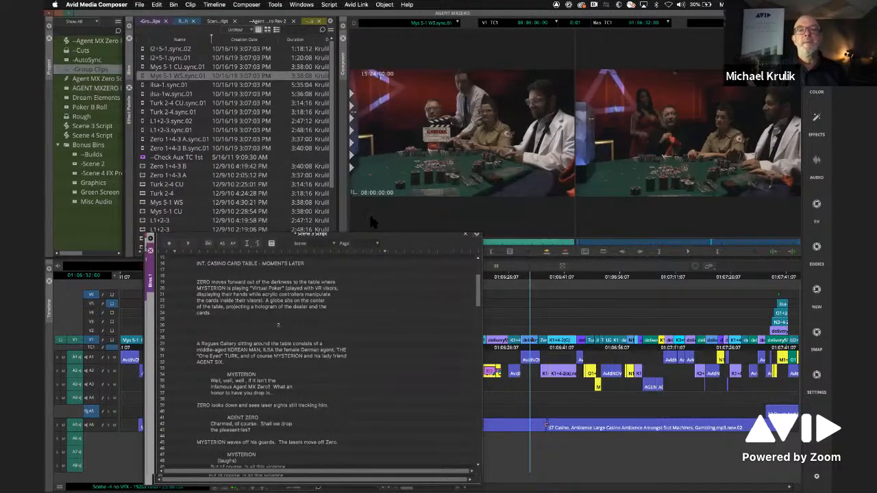
# - Play the opening of Mys 5-1 WS.sync.01 in the source monitor and jump to about 37 seconds in
pyautogui.click(463, 250)
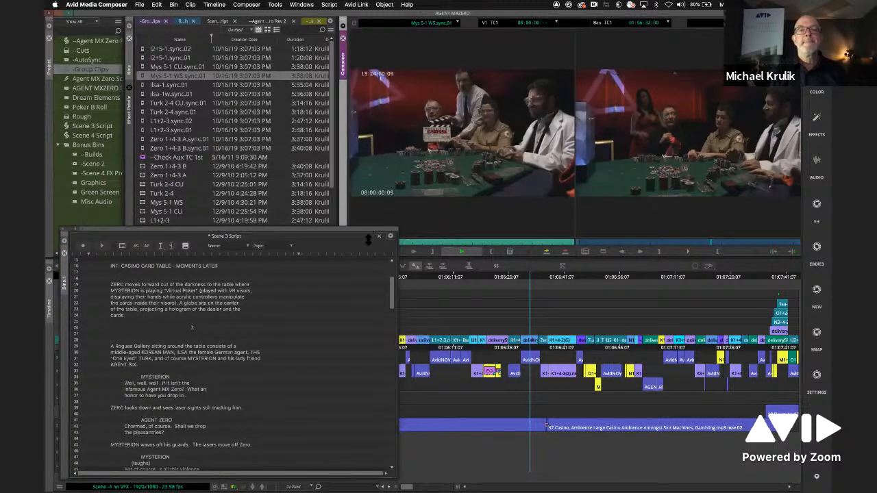
pyautogui.moveTo(367, 238); pyautogui.dragTo(367, 245)
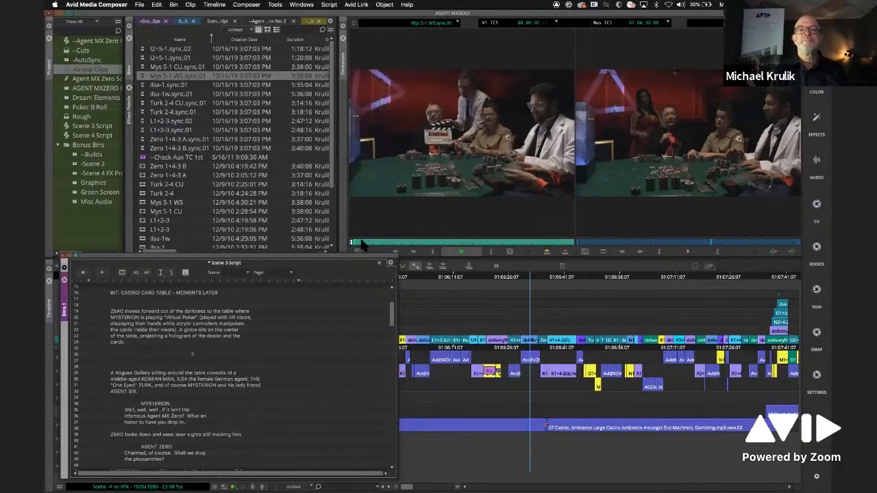
pyautogui.click(460, 252)
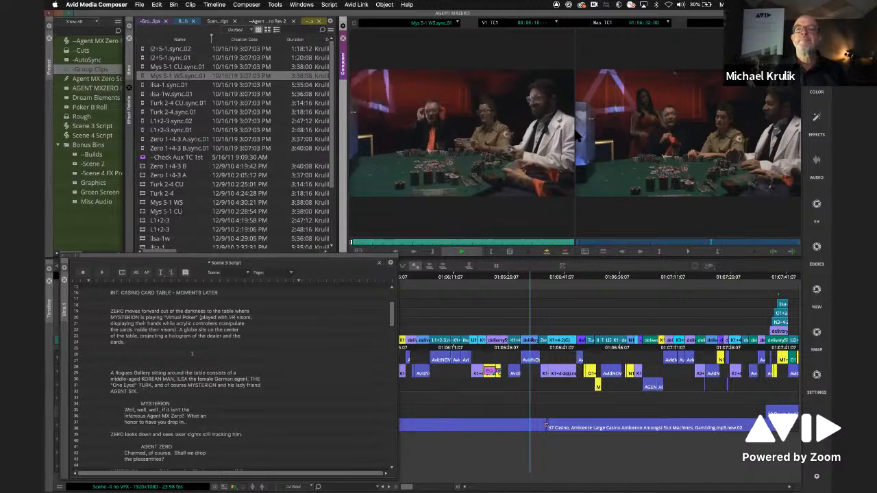
pyautogui.click(364, 243)
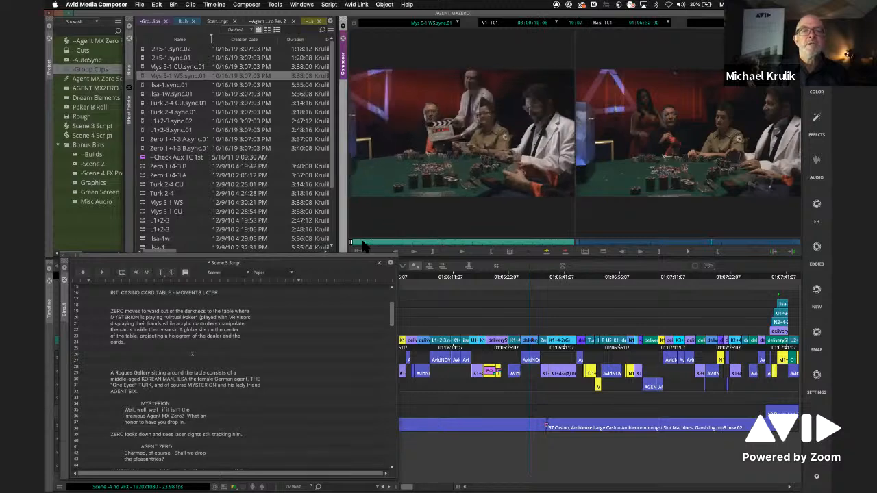
pyautogui.click(389, 244)
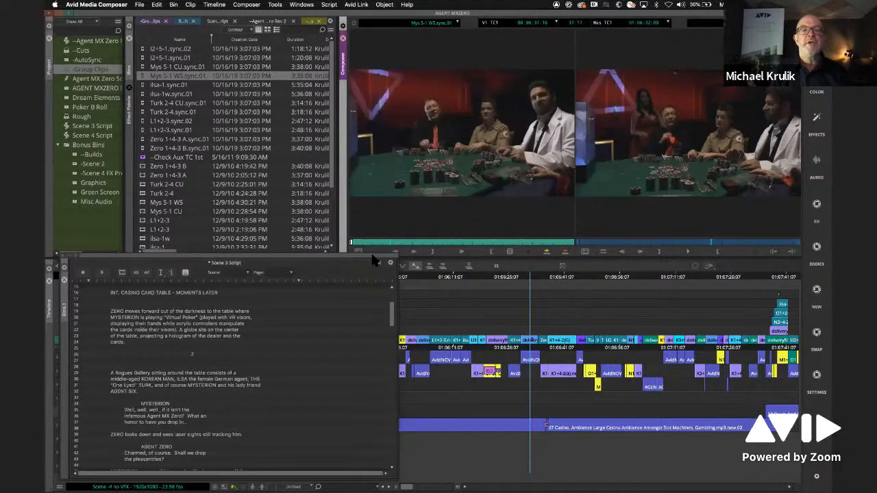
# - Reposition and lengthen the script window and select the script lines from the Rogues Gallery paragraph onward
pyautogui.moveTo(373, 258); pyautogui.dragTo(618, 73)
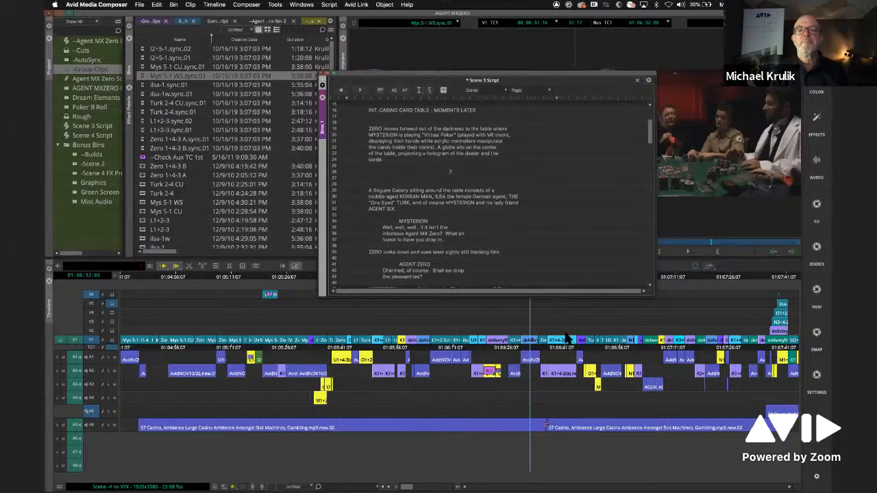
pyautogui.moveTo(655, 296); pyautogui.dragTo(658, 396)
pyautogui.moveTo(577, 195); pyautogui.dragTo(565, 373)
pyautogui.scroll(5, 657, 198)
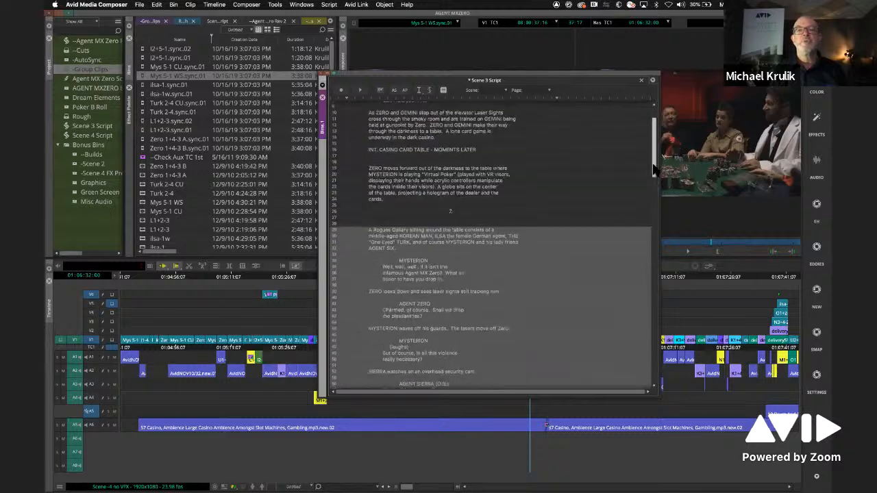
# - Attach the sync clips Zero 1+4-3 A and B, Turk 2-4, Turk 2-4 CU, ilsa-1w and ilsa-1 to the selected script lines
pyautogui.click(143, 148)
pyautogui.keyDown('shift'); pyautogui.click(142, 140); pyautogui.keyUp('shift')
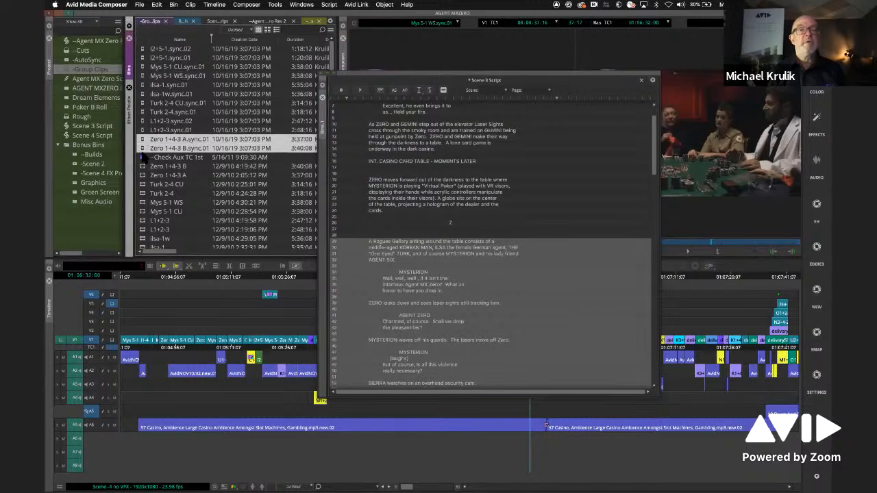
pyautogui.click(268, 30)
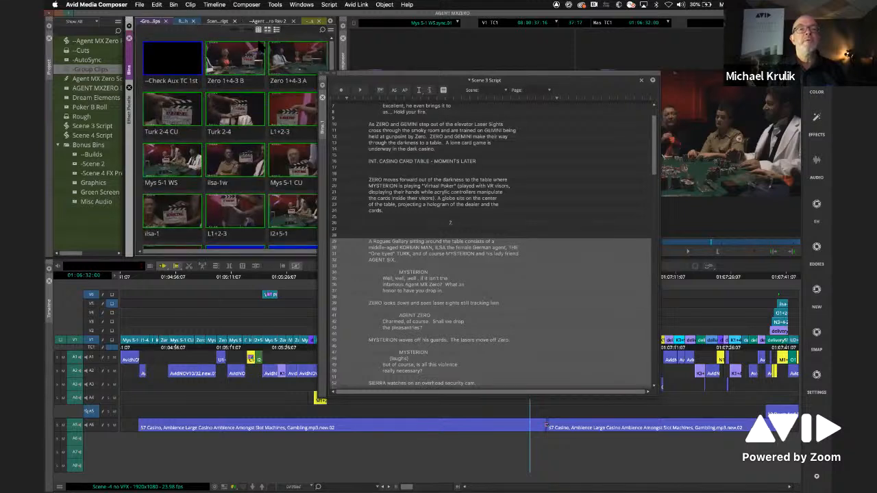
pyautogui.click(258, 29)
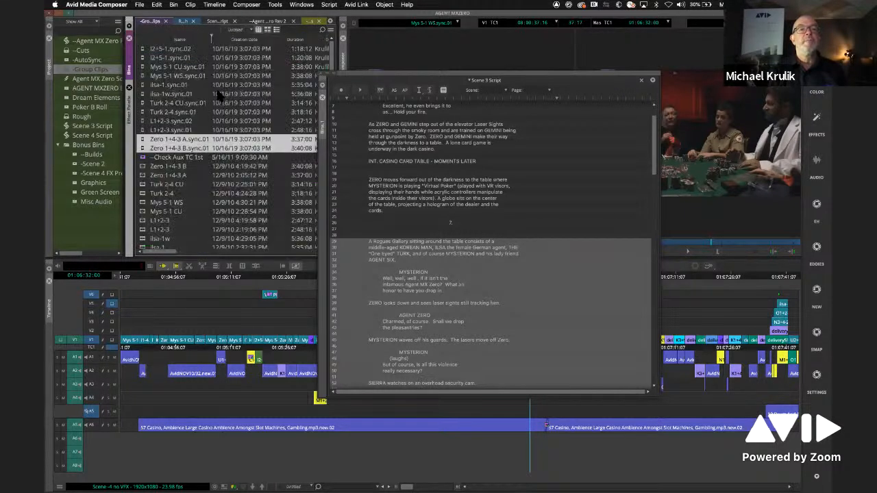
pyautogui.keyDown('shift'); pyautogui.click(143, 112); pyautogui.keyUp('shift')
pyautogui.keyDown('shift'); pyautogui.click(144, 103); pyautogui.keyUp('shift')
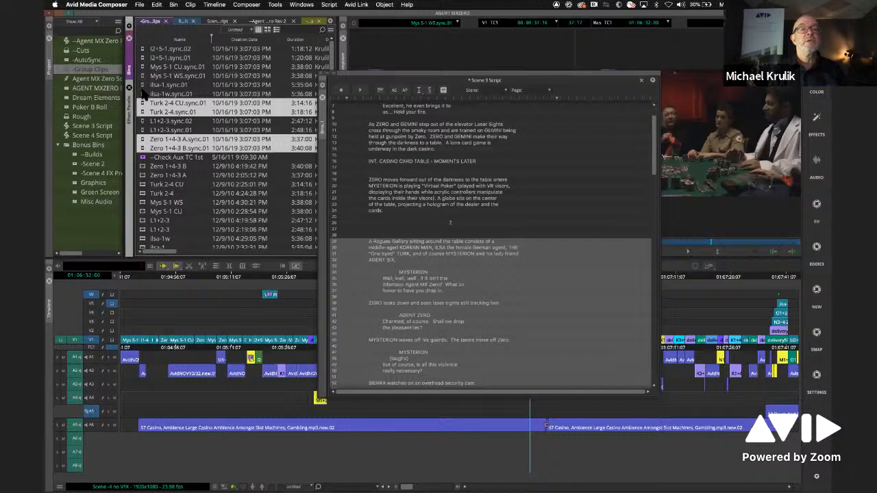
pyautogui.keyDown('shift'); pyautogui.click(143, 93); pyautogui.keyUp('shift')
pyautogui.keyDown('shift'); pyautogui.click(141, 85); pyautogui.keyUp('shift')
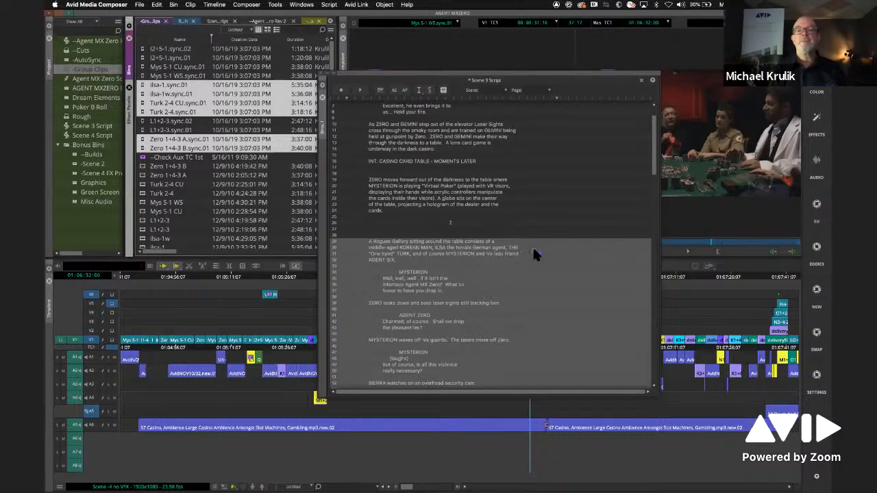
pyautogui.moveTo(528, 253); pyautogui.dragTo(565, 252)
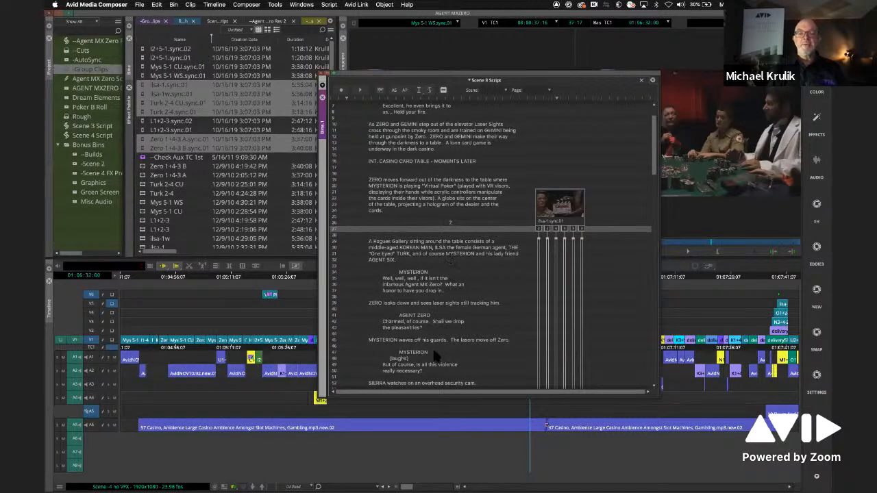
# - Select the newly attached takes and open ScriptSync for them with English as the language
pyautogui.moveTo(586, 240); pyautogui.dragTo(589, 241)
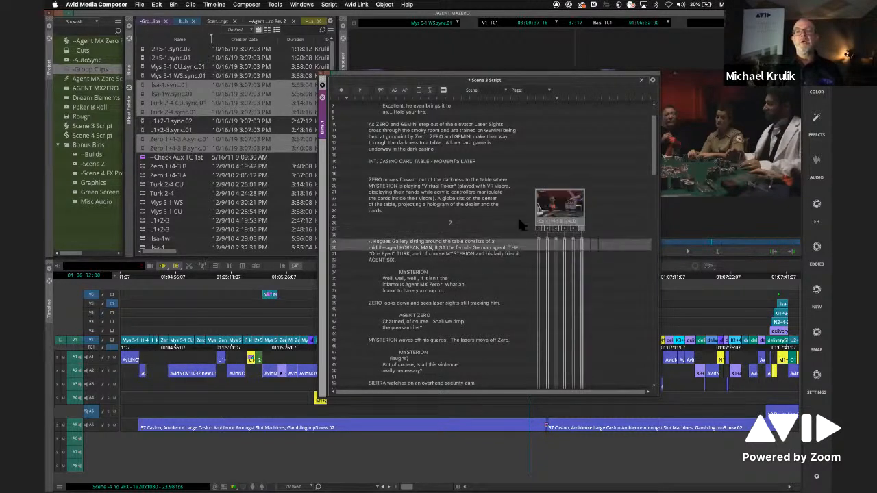
pyautogui.click(327, 5)
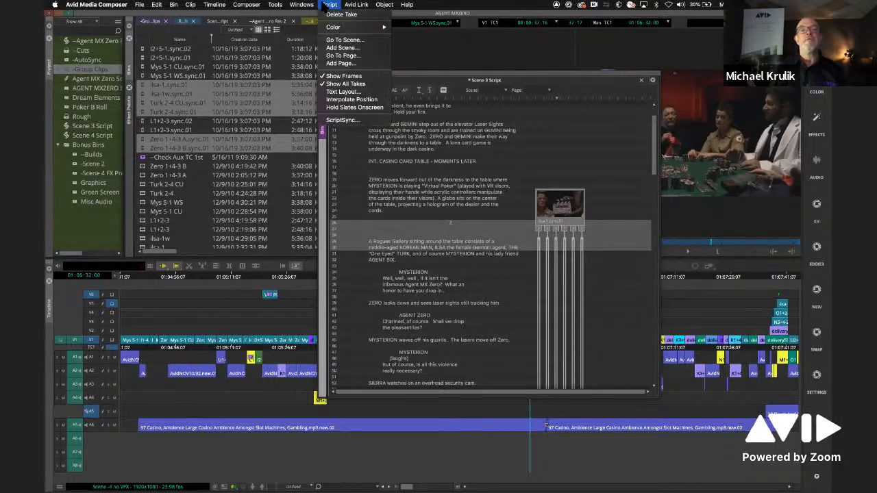
pyautogui.click(342, 120)
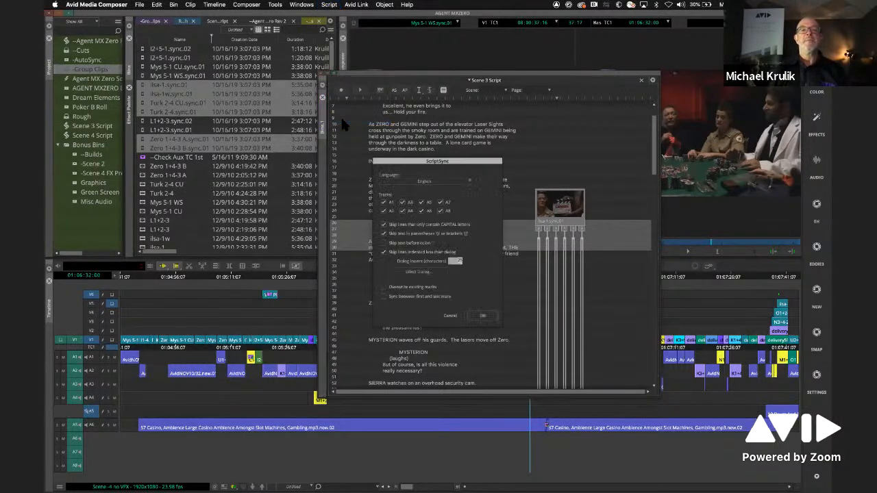
pyautogui.click(462, 181)
pyautogui.click(492, 229)
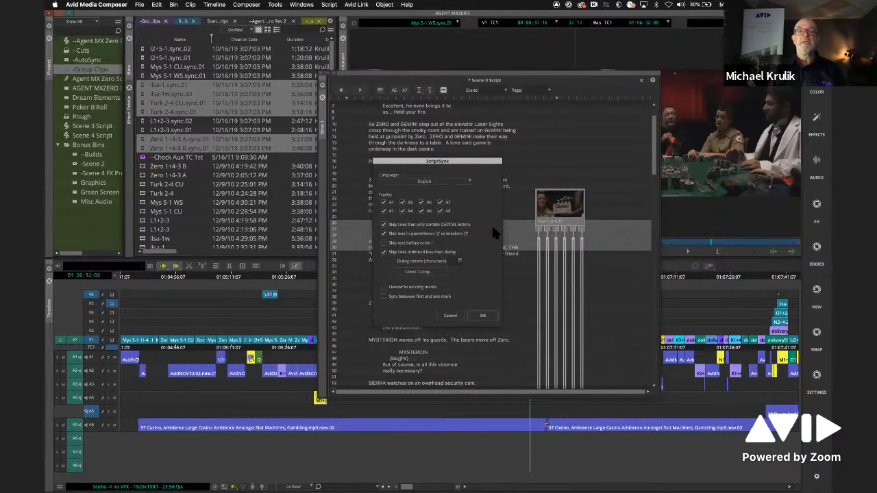
# - Set the dialog indent from the line "But of course, is all this violence" and run ScriptSync on the takes
pyautogui.click(420, 271)
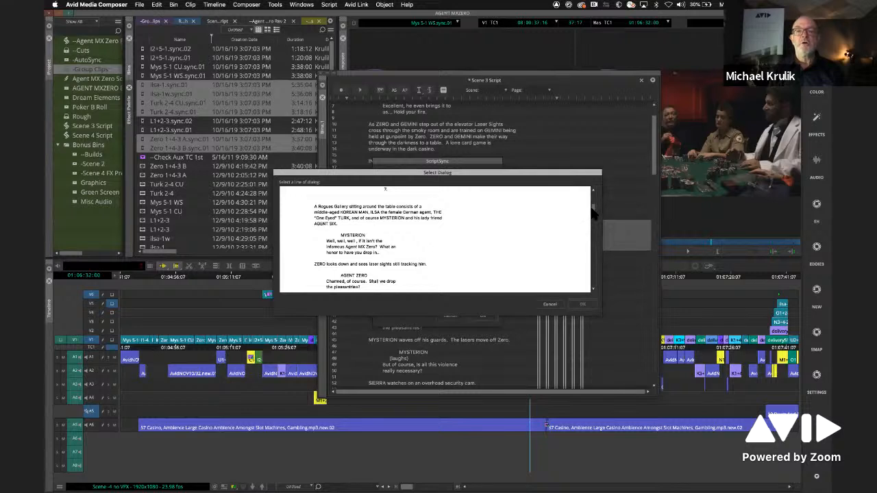
pyautogui.scroll(-2, 400, 248)
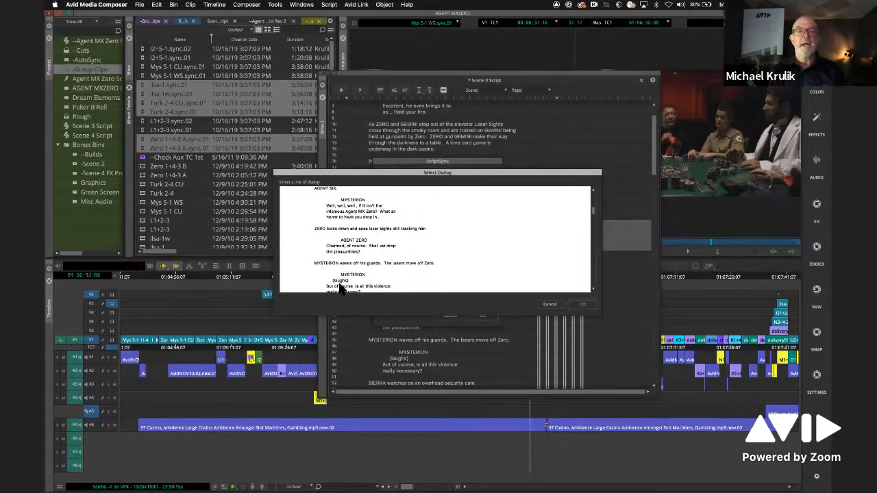
pyautogui.click(394, 285)
pyautogui.scroll(-3, 433, 240)
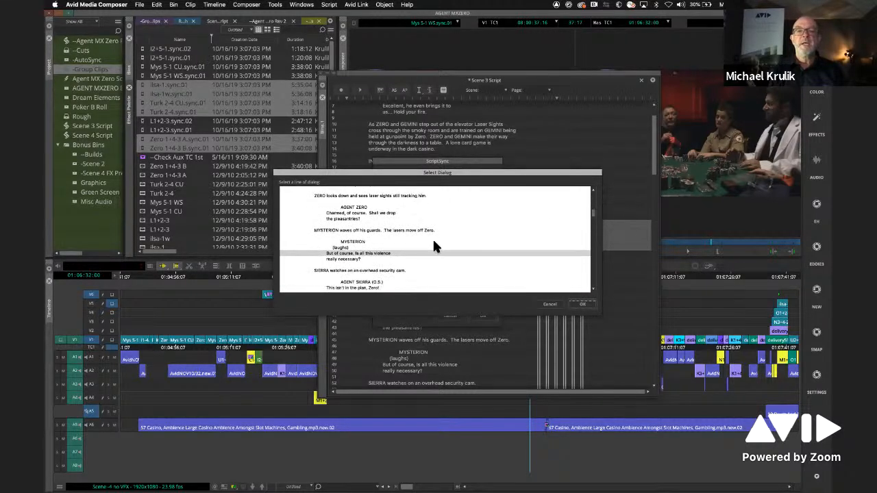
pyautogui.click(583, 305)
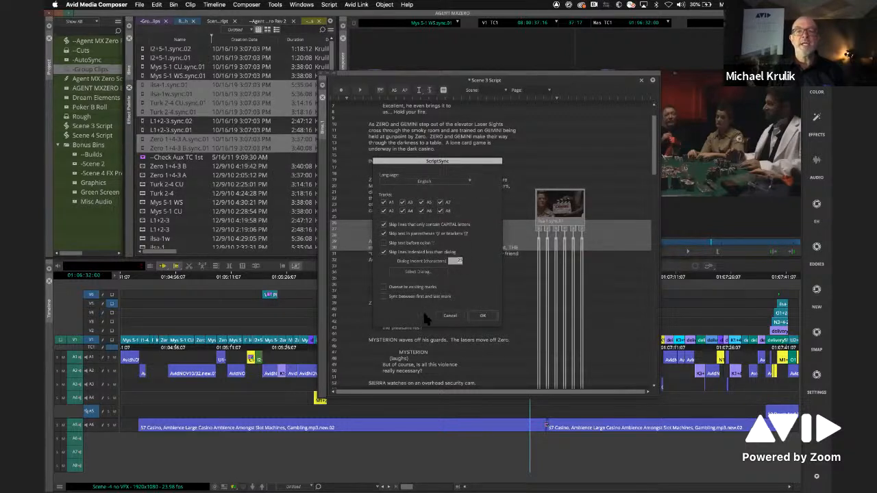
pyautogui.click(483, 315)
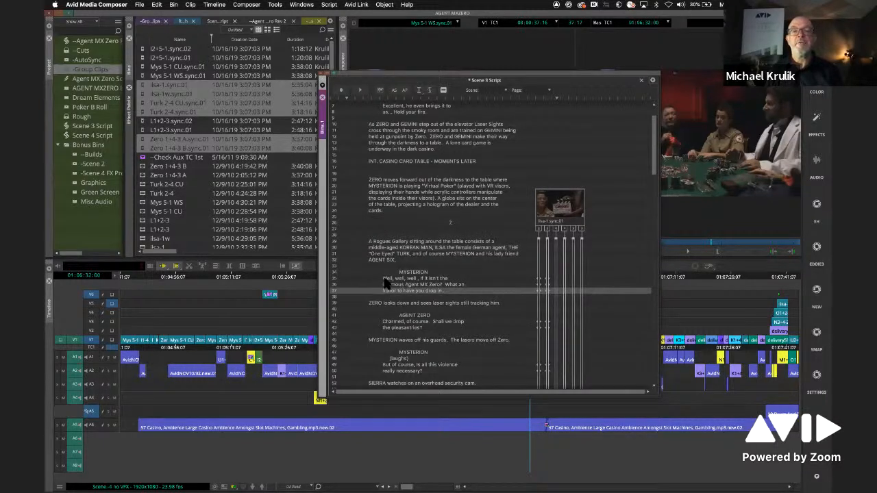
# - Play the ilsa-1.sync.01 take from the "Well, well, well" line with the script window moved clear of the source monitor
pyautogui.click(539, 285)
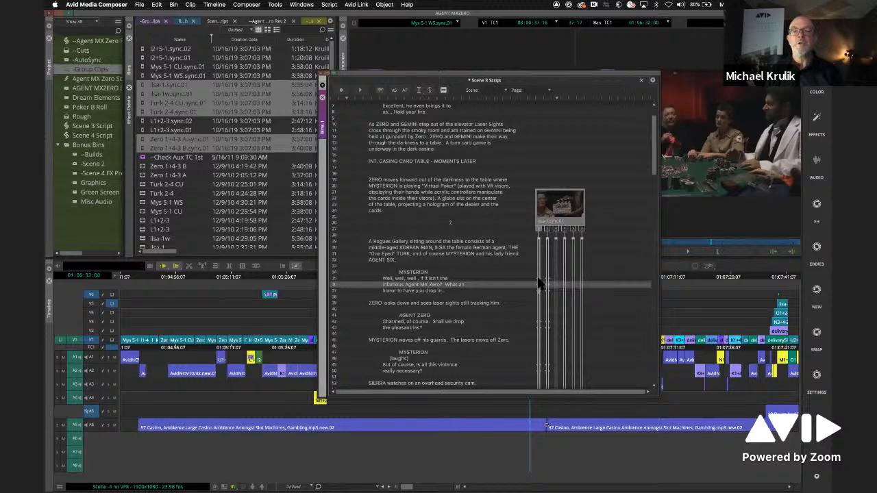
pyautogui.click(539, 282)
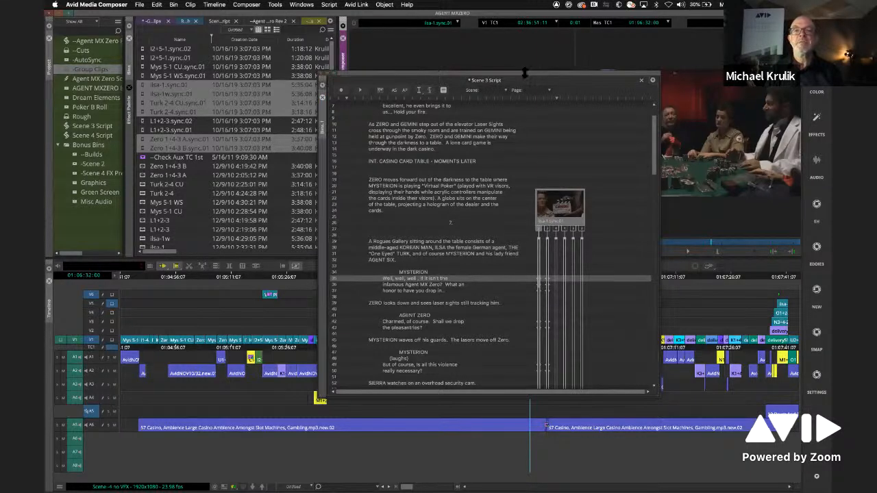
pyautogui.moveTo(524, 77); pyautogui.dragTo(264, 228)
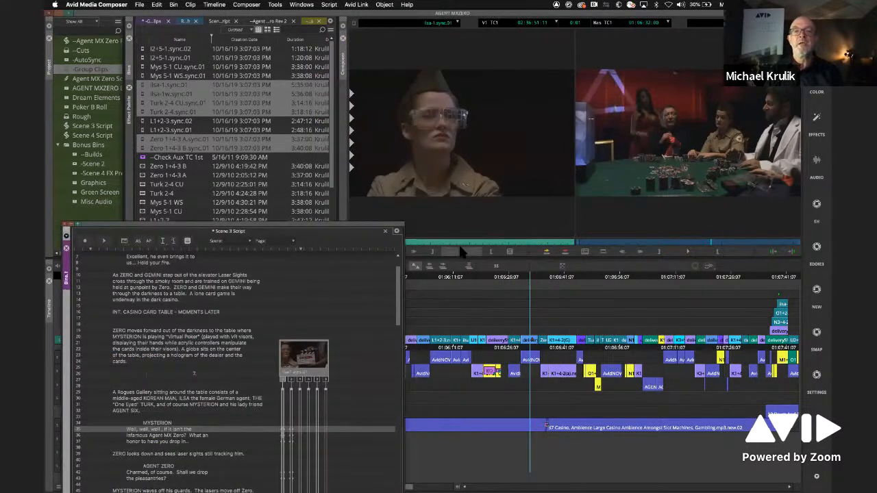
pyautogui.click(463, 253)
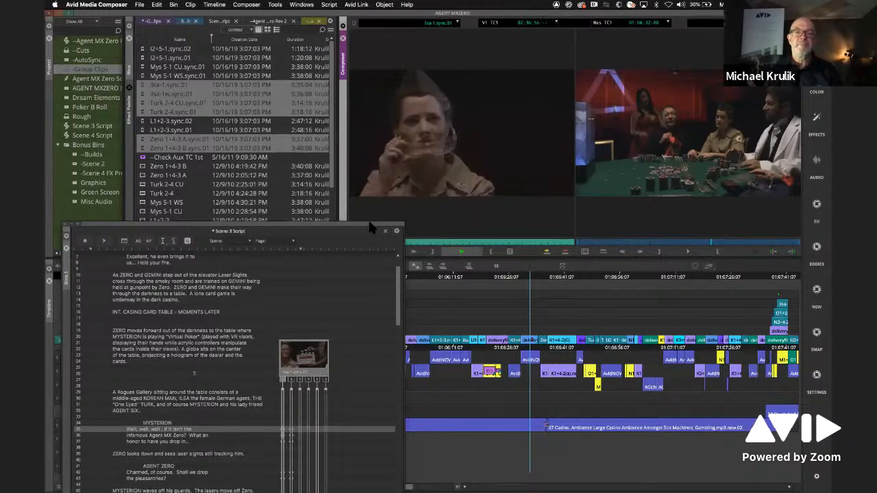
pyautogui.moveTo(370, 226); pyautogui.dragTo(388, 152)
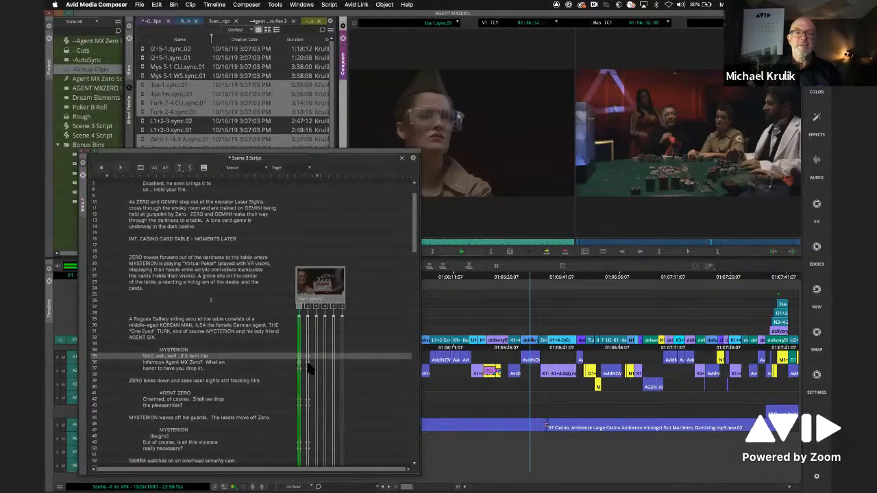
pyautogui.press('space')
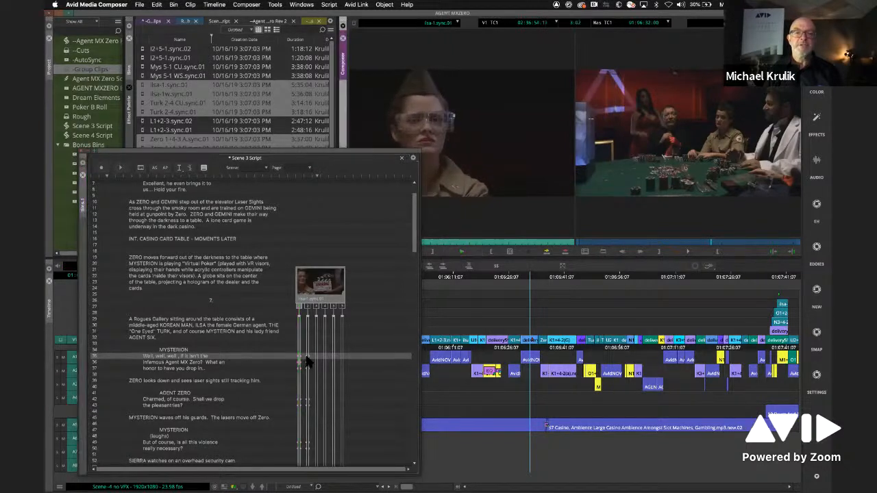
# - Play the ilsa-1w.sync.01 take from the "Infamous Agent MX Zero" line, shifting the script window during playback, and stop it
pyautogui.click(307, 366)
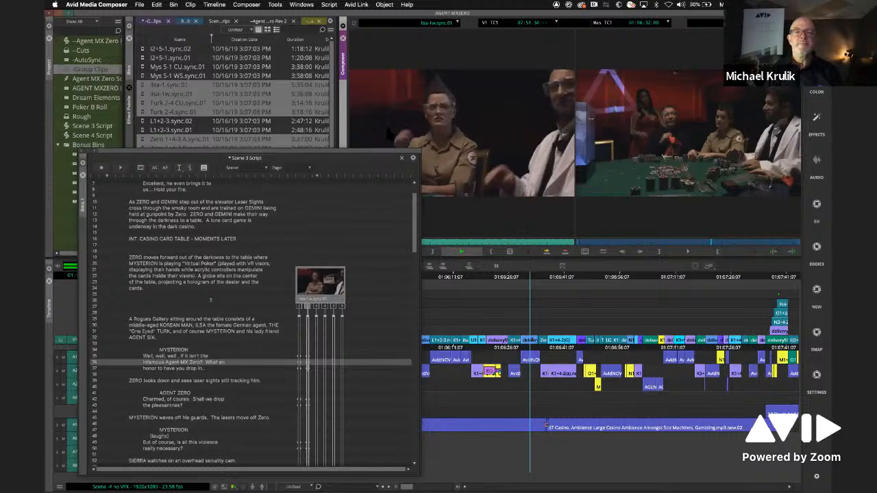
pyautogui.moveTo(393, 158); pyautogui.dragTo(408, 113)
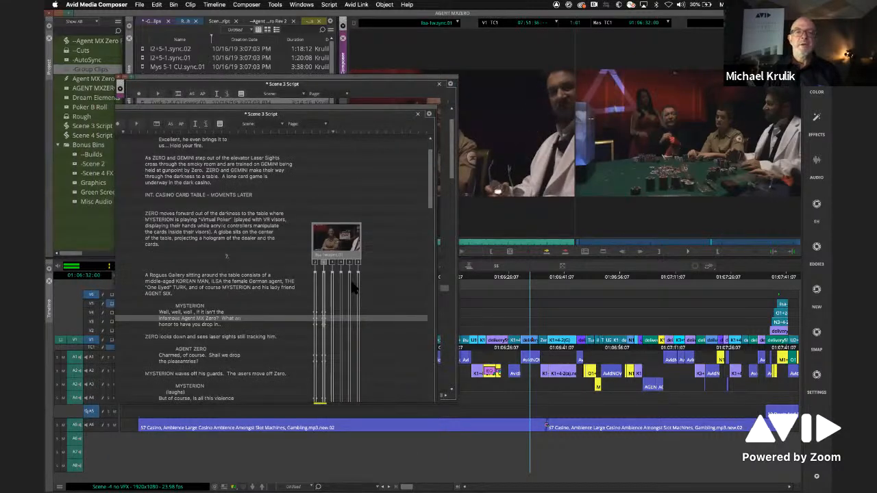
pyautogui.press('space')
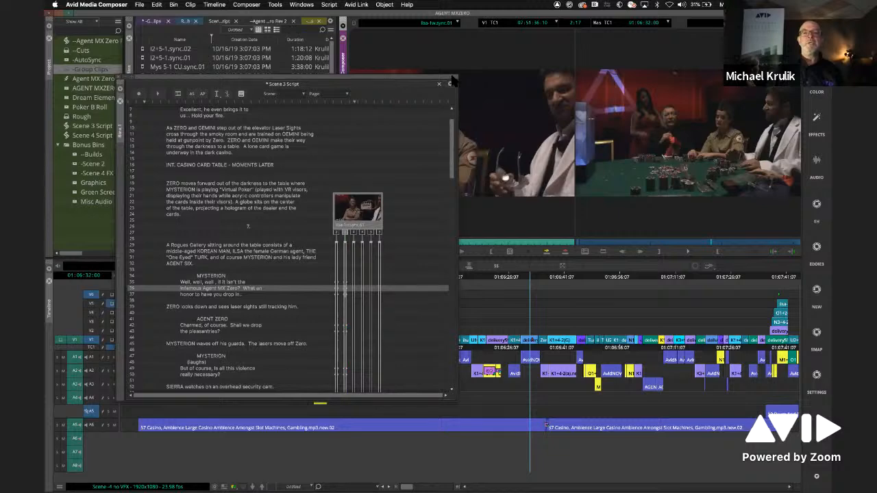
# - Move the script window lower and step through the remaining takes on the slate to view their frames
pyautogui.moveTo(411, 78); pyautogui.dragTo(454, 142)
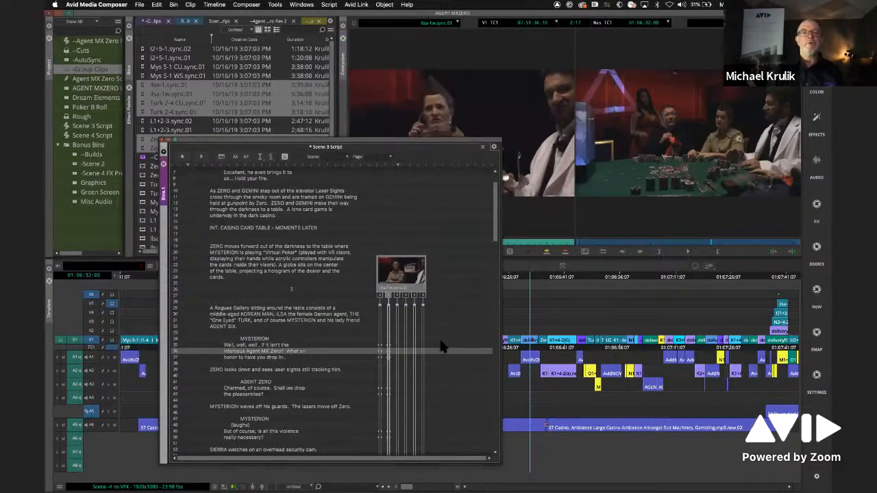
pyautogui.click(431, 299)
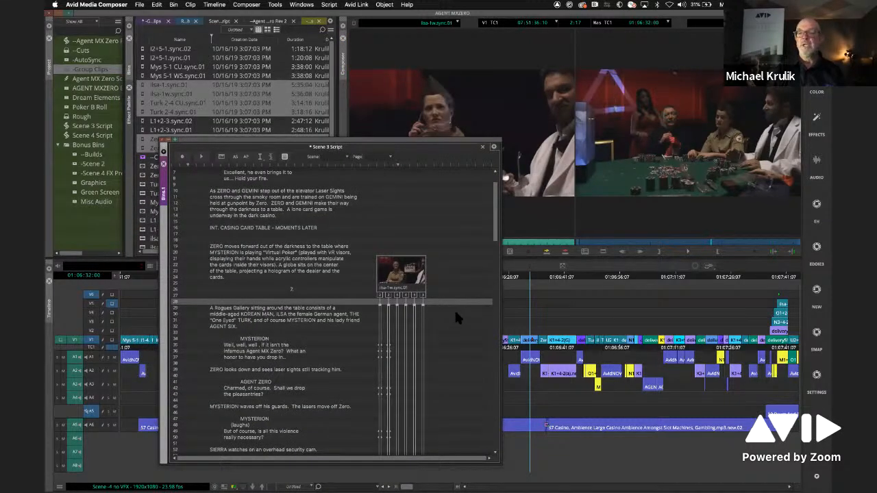
pyautogui.click(420, 296)
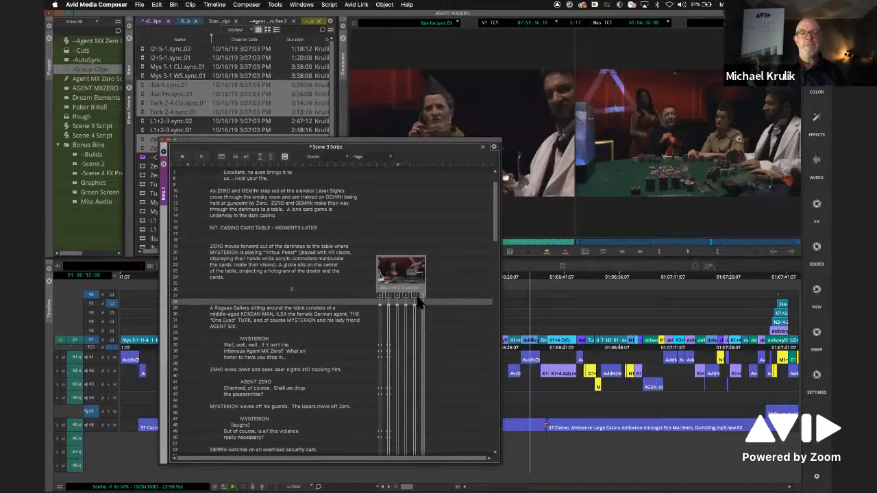
pyautogui.click(415, 296)
pyautogui.click(422, 297)
pyautogui.click(415, 297)
pyautogui.click(407, 296)
pyautogui.click(440, 318)
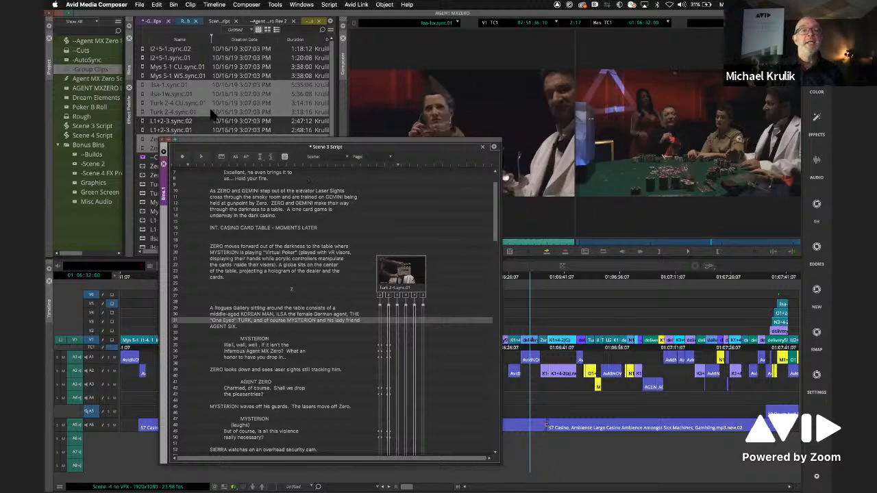
# - Add Mys 5-1 CU.sync.01 and Mys 5-1 WS.sync.01 from the bin to the existing slate in the Scene 3 Script
pyautogui.click(146, 67)
pyautogui.moveTo(145, 66); pyautogui.dragTo(395, 274)
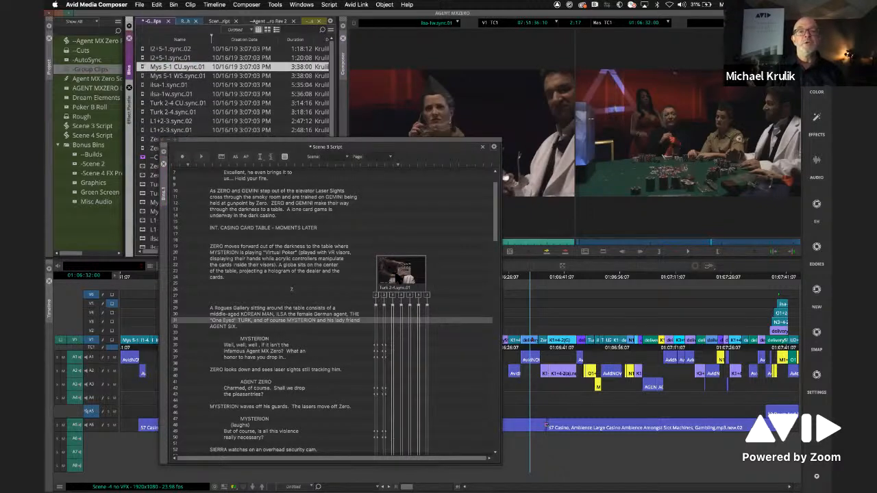
pyautogui.moveTo(146, 75); pyautogui.dragTo(425, 278)
# - Run ScriptSync on the two added Mys 5-1 takes with the current settings
pyautogui.click(431, 317)
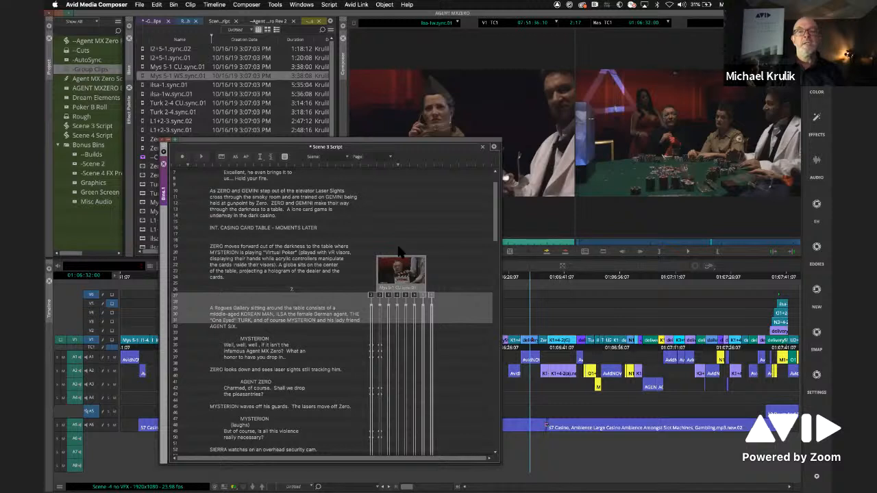
pyautogui.click(329, 5)
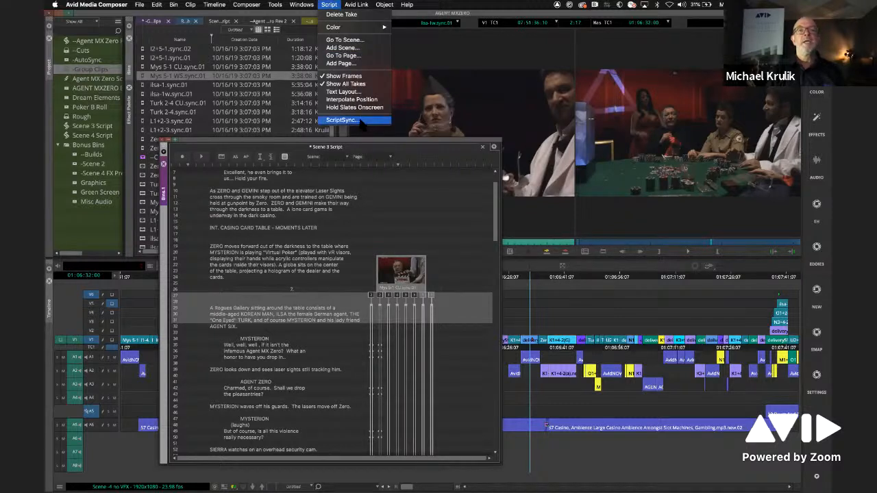
pyautogui.click(362, 123)
pyautogui.click(480, 317)
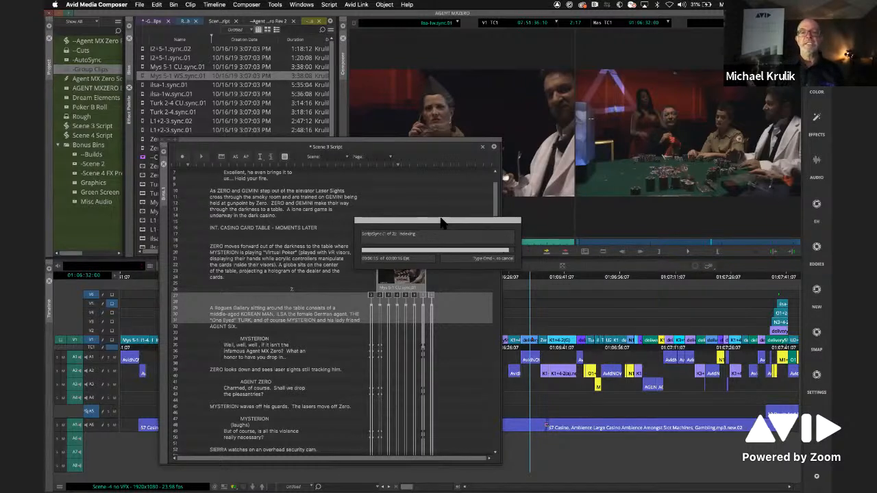
# - Play the Mys 5-1 CU.sync.01 take from the "Well, well, well" line and reposition the script window below the monitors
pyautogui.click(424, 351)
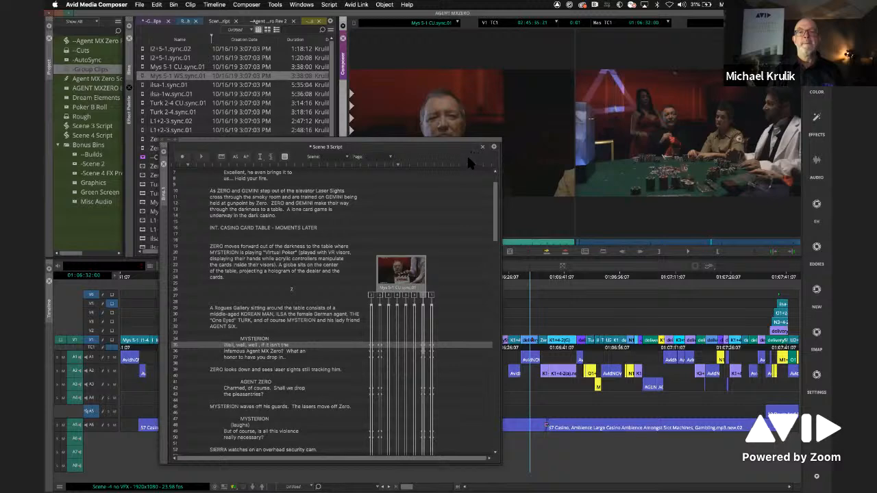
pyautogui.moveTo(473, 146); pyautogui.dragTo(426, 192)
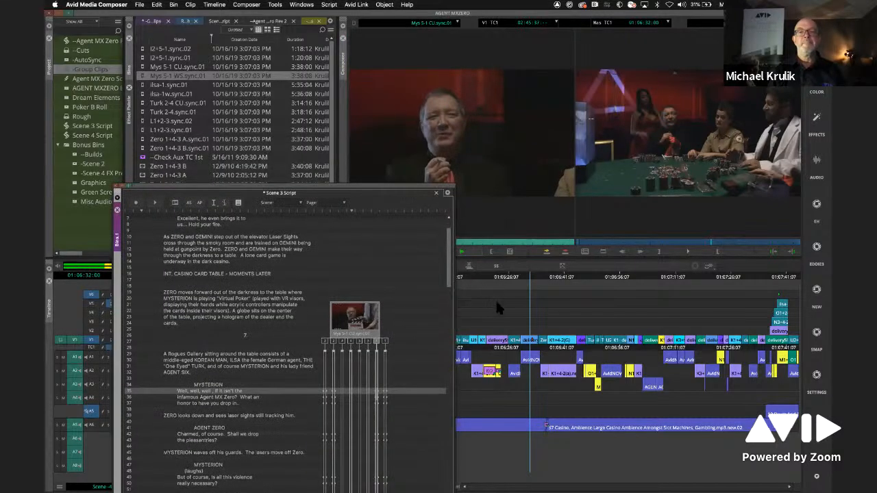
pyautogui.press('space')
pyautogui.moveTo(406, 191); pyautogui.dragTo(451, 182)
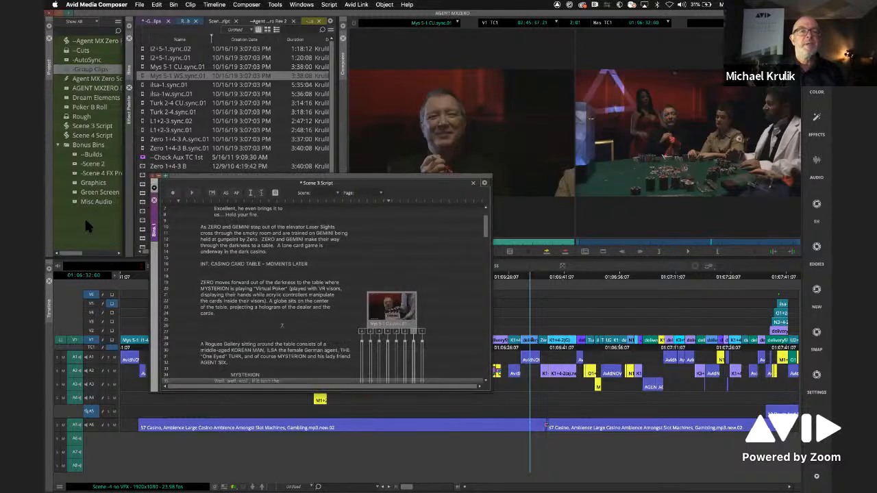
# - Close the Scene 3 Script window and close the AGENT MXZERO project
pyautogui.click(154, 200)
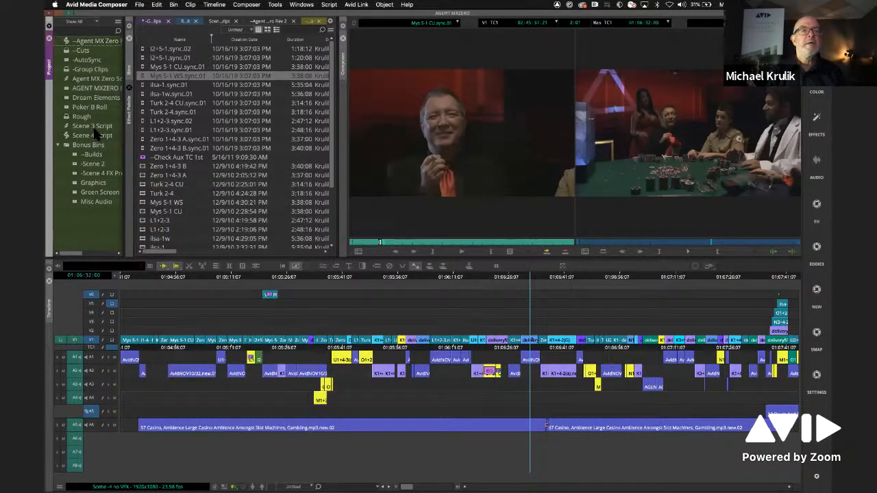
pyautogui.click(139, 4)
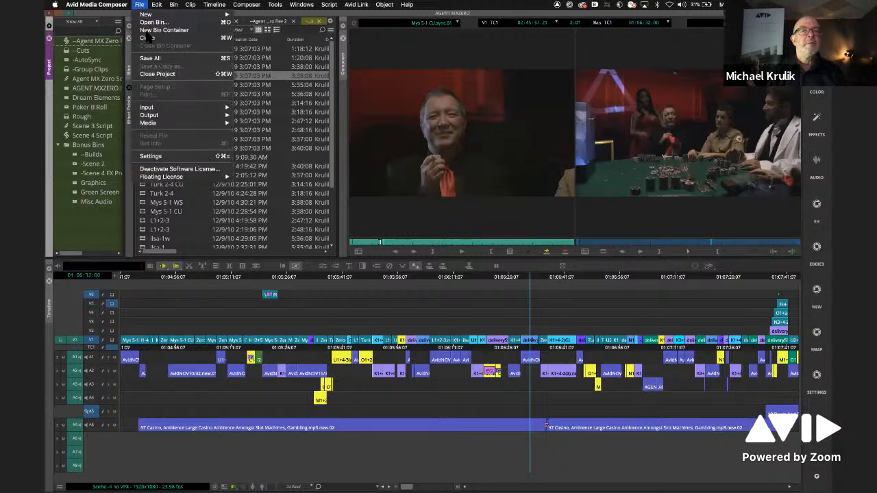
pyautogui.click(168, 74)
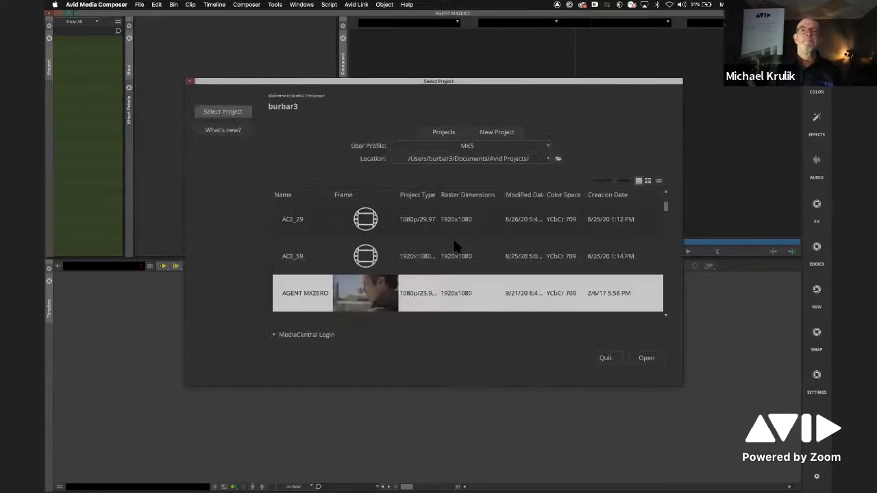
# - Find the Demo_Days_2020 project in the project list and open it
pyautogui.moveTo(355, 78); pyautogui.dragTo(309, 51)
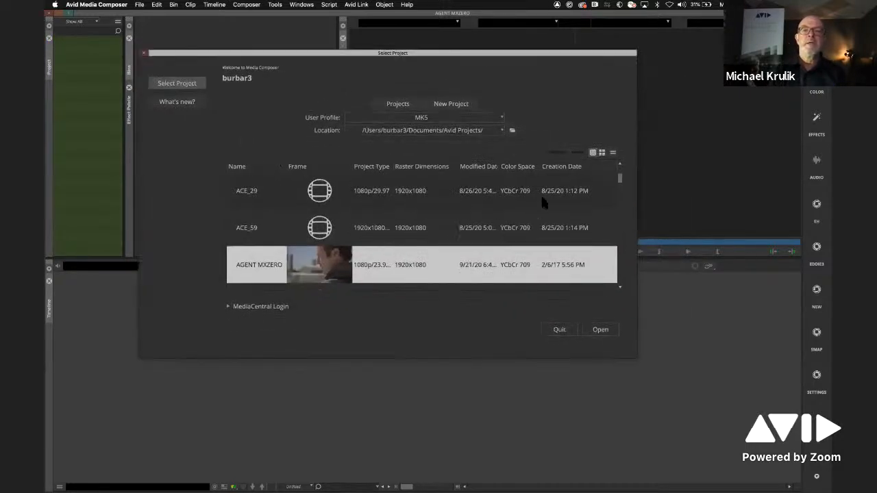
pyautogui.scroll(-5, 618, 211)
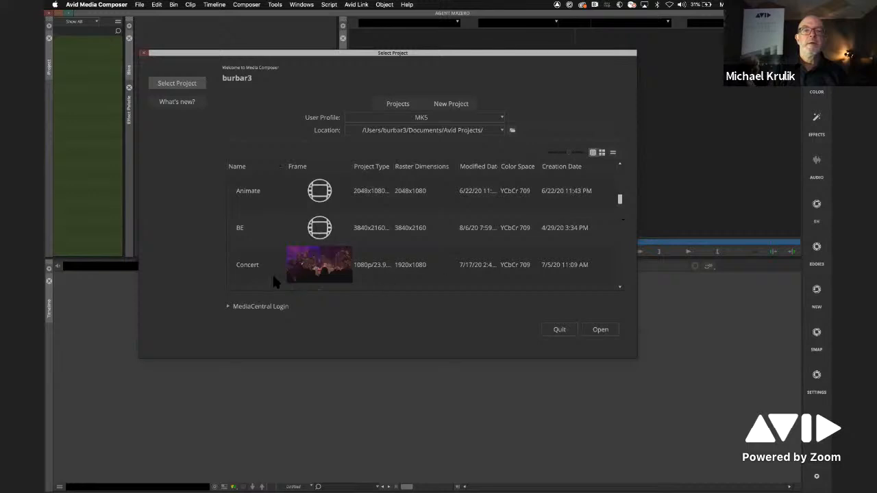
pyautogui.scroll(-3, 619, 238)
pyautogui.click(336, 271)
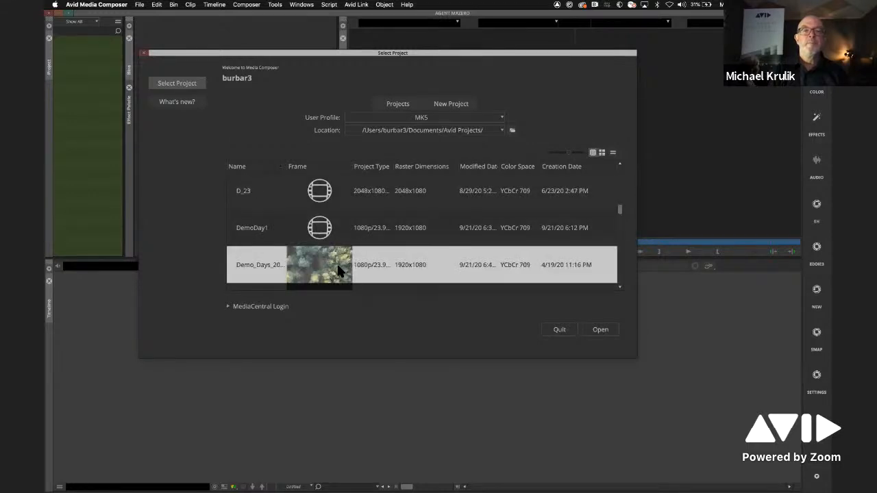
pyautogui.doubleClick(337, 269)
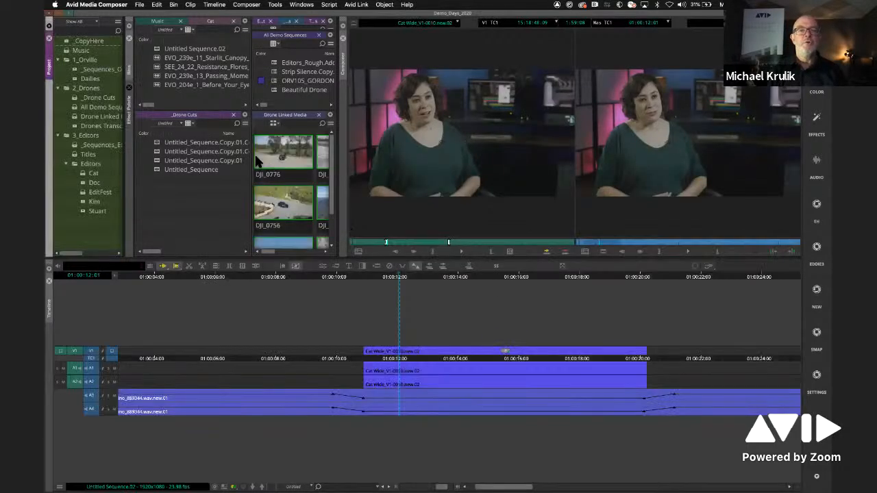
# - Open the Cat bin from the Editors folder and close every other open bin except Music
pyautogui.moveTo(252, 157); pyautogui.dragTo(220, 157)
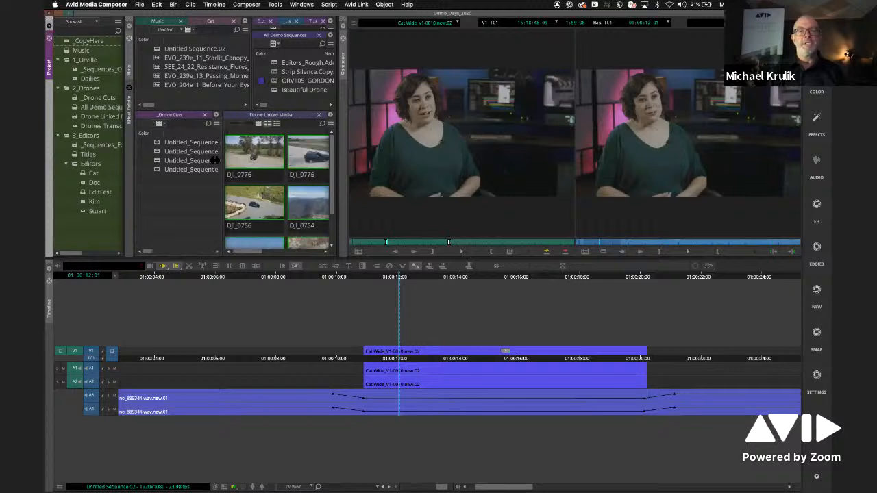
pyautogui.doubleClick(82, 174)
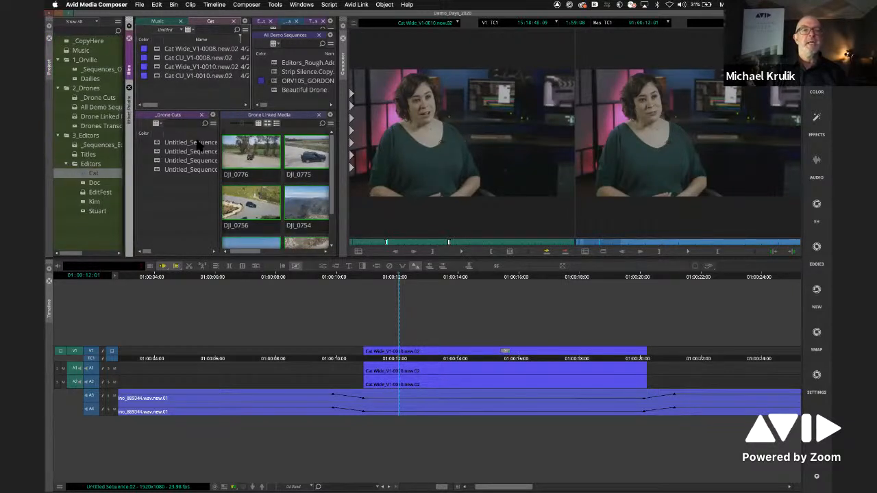
pyautogui.click(319, 115)
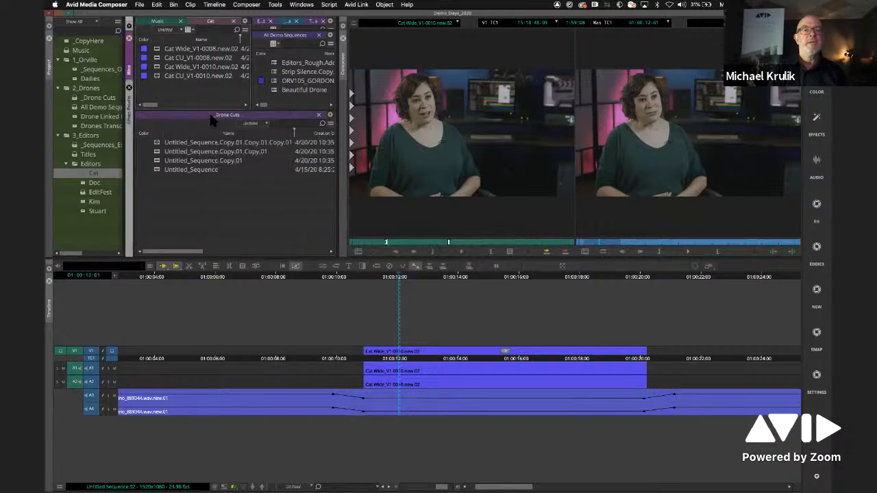
pyautogui.click(320, 115)
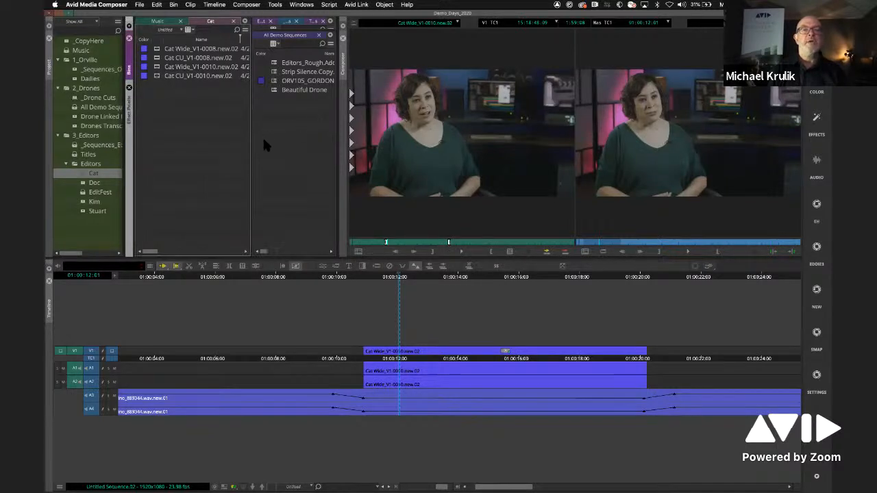
pyautogui.click(323, 21)
pyautogui.click(306, 20)
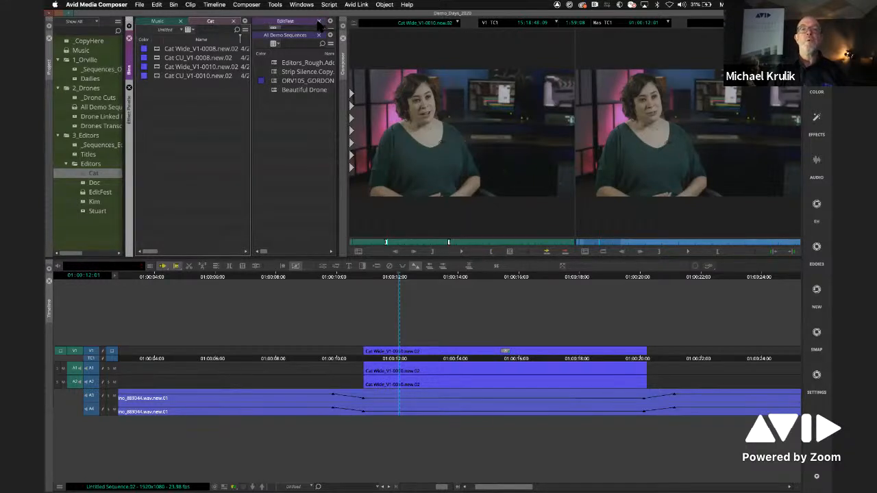
pyautogui.click(319, 21)
pyautogui.click(319, 21)
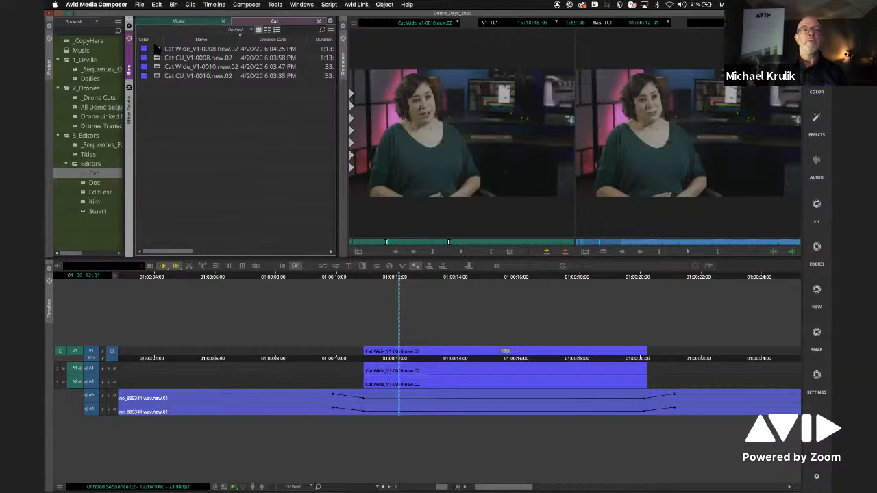
# - Load the Cat Wide and Cat CU clips into the source monitor in turn to compare the matching camera angles
pyautogui.doubleClick(157, 49)
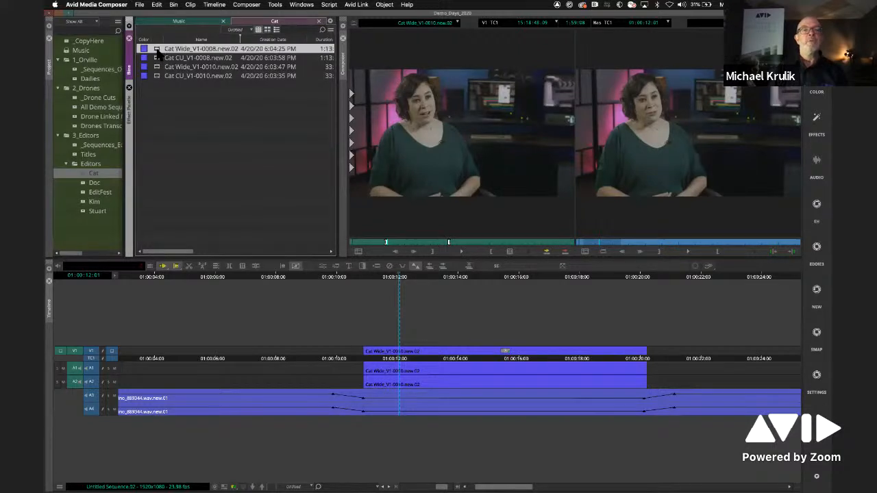
pyautogui.doubleClick(156, 58)
pyautogui.doubleClick(157, 50)
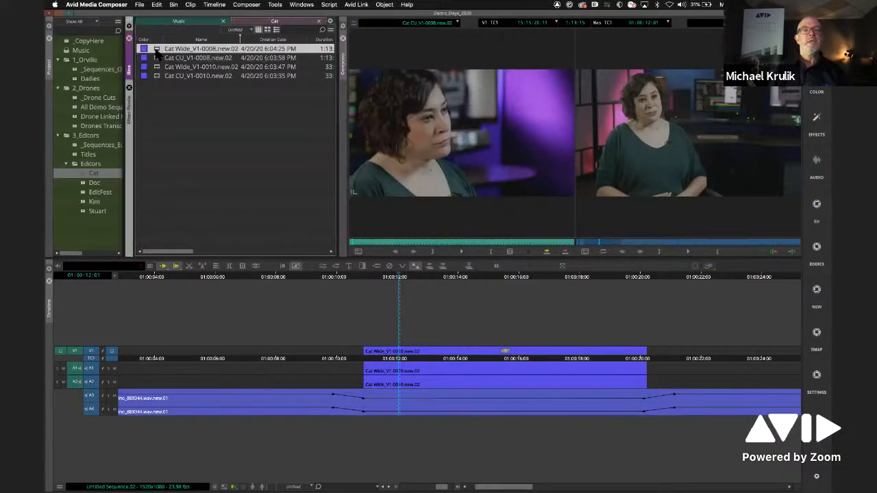
pyautogui.doubleClick(156, 67)
pyautogui.doubleClick(156, 76)
pyautogui.doubleClick(156, 67)
pyautogui.doubleClick(157, 75)
pyautogui.click(158, 67)
# - Group Cat Wide_V1-0010.new.02 and Cat CU_V1-0010.new.02 by Source Timecode and load the group clip into the source monitor
pyautogui.moveTo(204, 100); pyautogui.dragTo(162, 67)
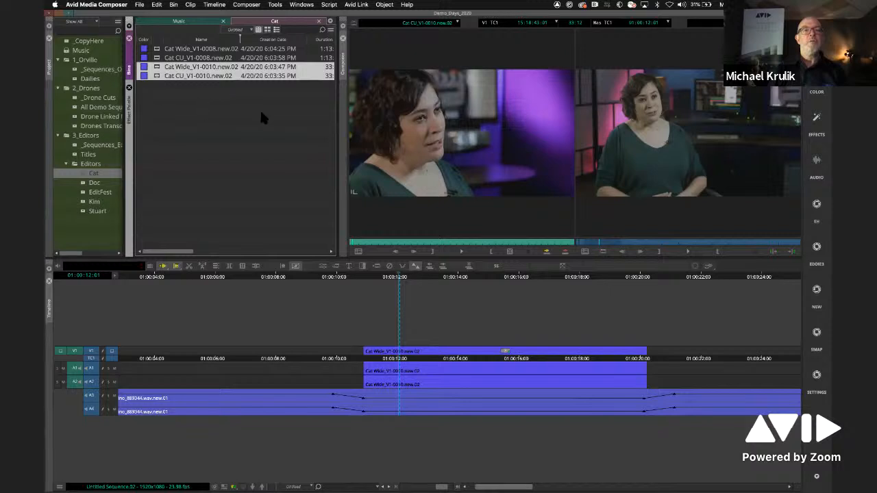
pyautogui.rightClick(160, 69)
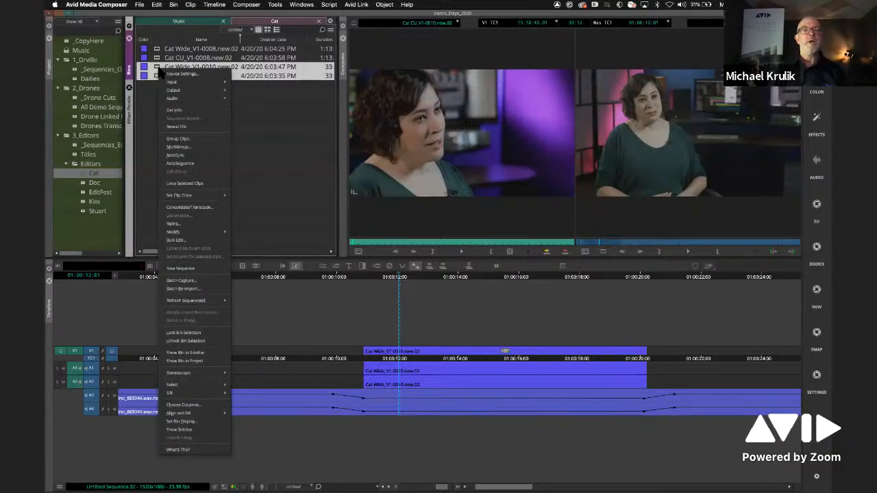
pyautogui.click(177, 138)
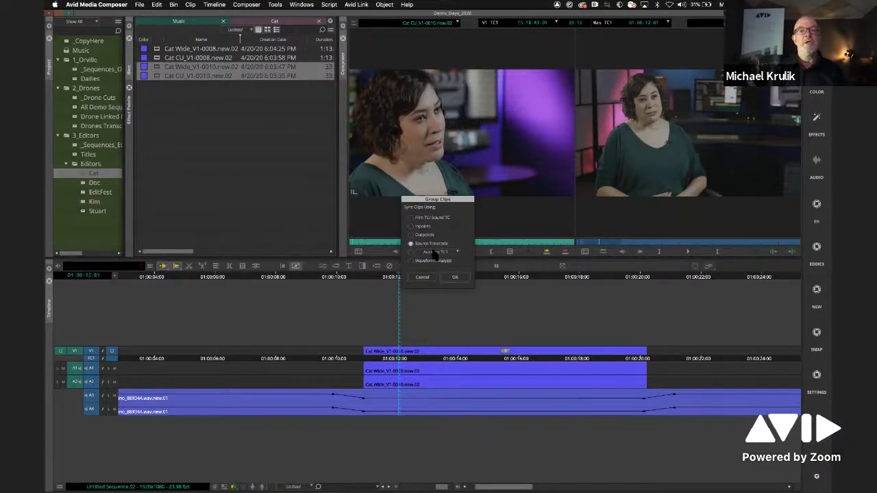
pyautogui.click(455, 278)
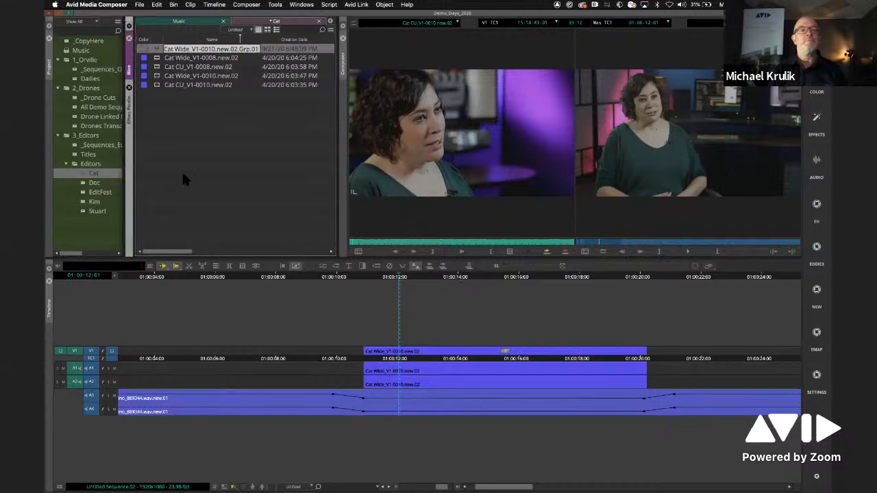
pyautogui.click(157, 49)
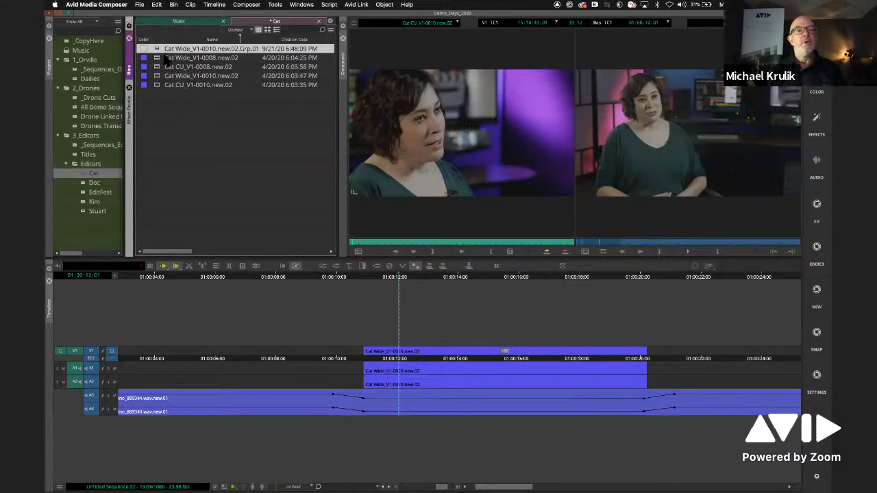
pyautogui.moveTo(156, 52); pyautogui.dragTo(457, 157)
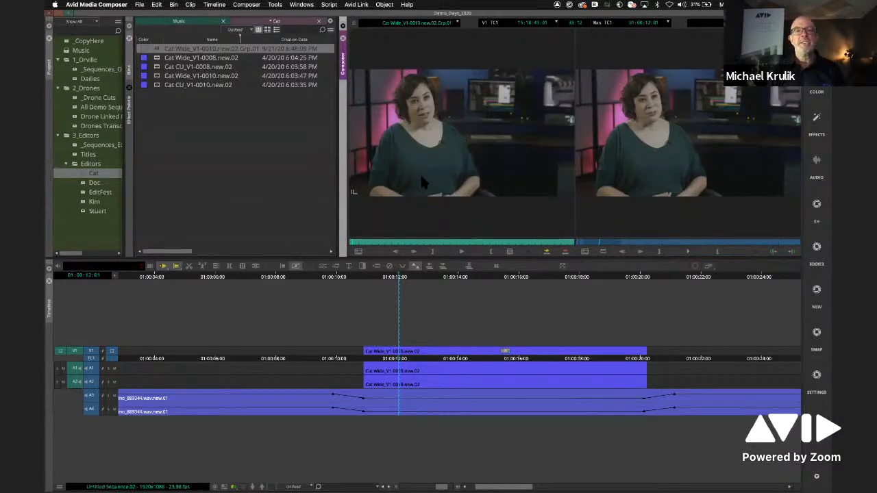
# - Set the Composer window to always display two rows of data and two rows of buttons, and enlarge it slightly to fit
pyautogui.rightClick(487, 211)
pyautogui.click(512, 422)
pyautogui.click(411, 177)
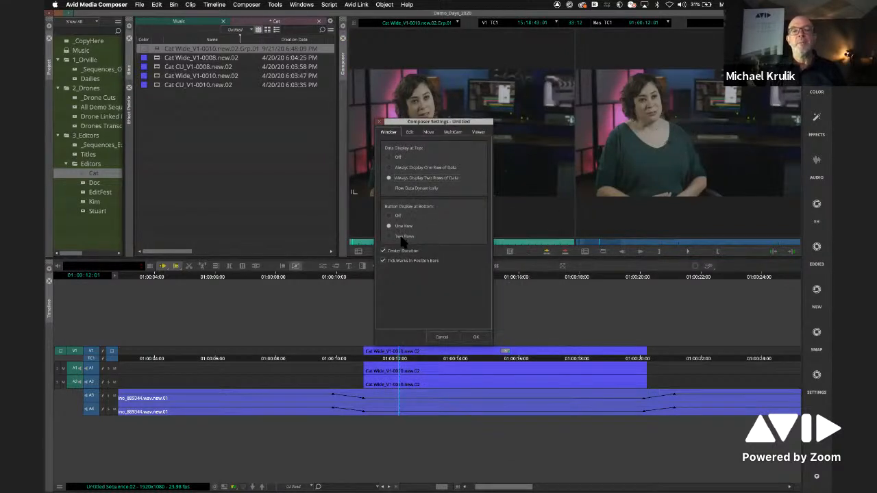
pyautogui.click(476, 336)
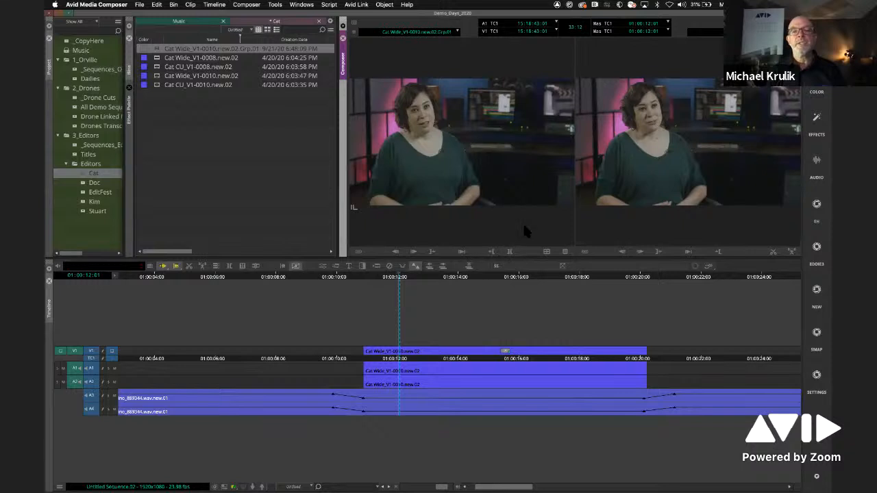
pyautogui.moveTo(515, 254); pyautogui.dragTo(515, 260)
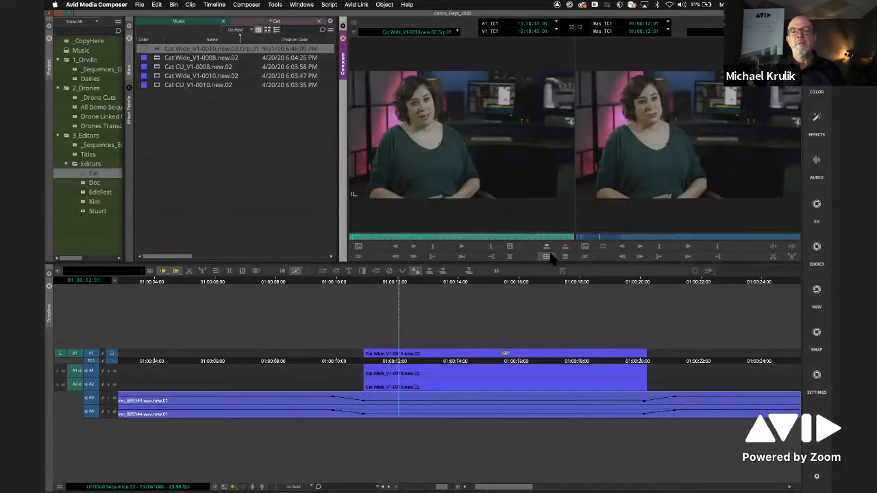
# - Show the group clip in Quad Split, compare it with the nine-way split, return to Quad Split and scrub through it
pyautogui.click(548, 256)
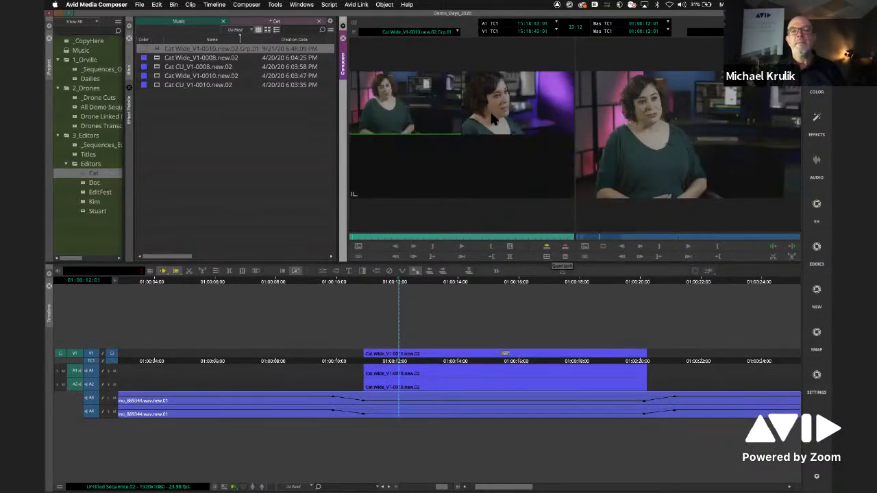
pyautogui.click(563, 257)
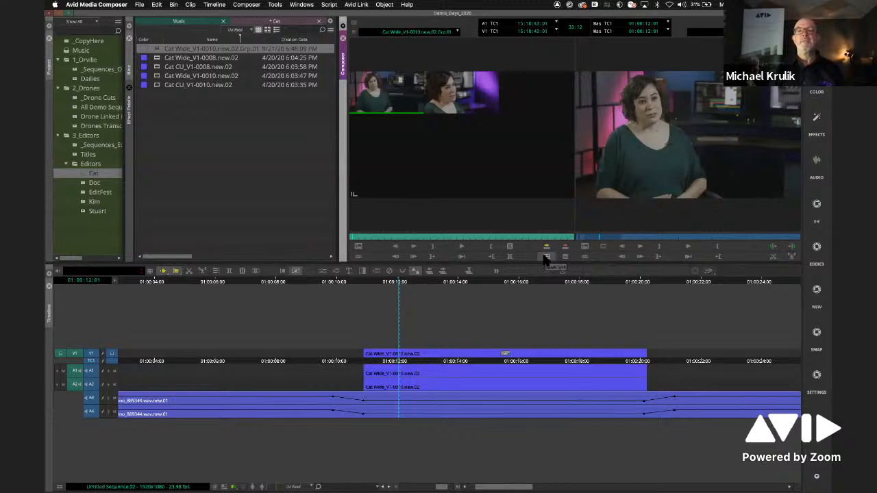
pyautogui.click(546, 257)
pyautogui.moveTo(428, 239); pyautogui.dragTo(392, 237)
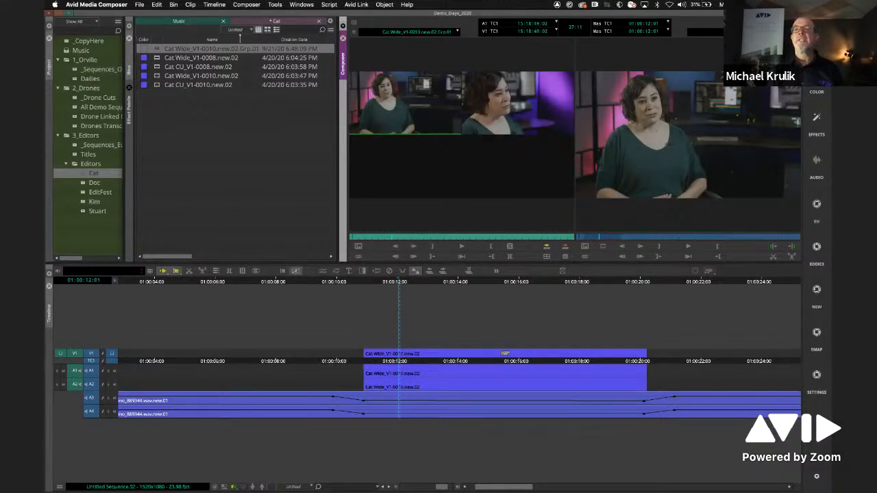
# - Clear the record monitor, mark the whole group clip, switch to the CU angle and splice it into a new sequence in the Cat bin
pyautogui.click(475, 145)
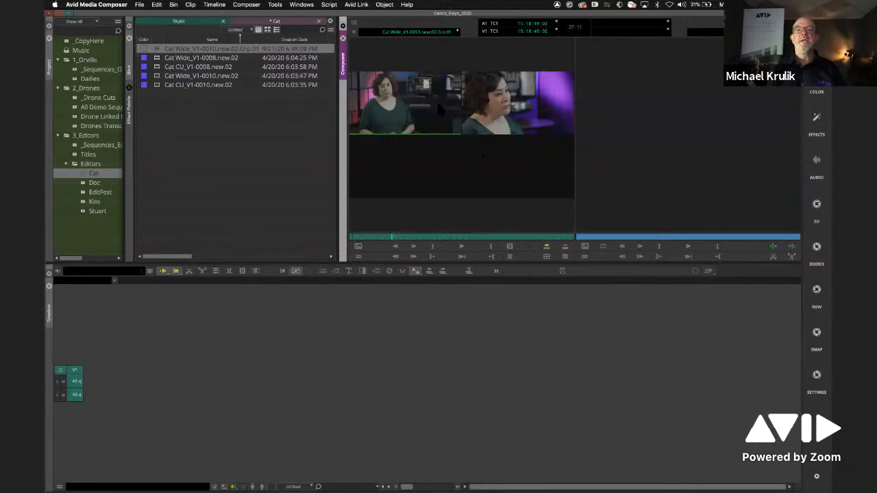
pyautogui.moveTo(388, 237); pyautogui.dragTo(345, 237)
pyautogui.click(511, 247)
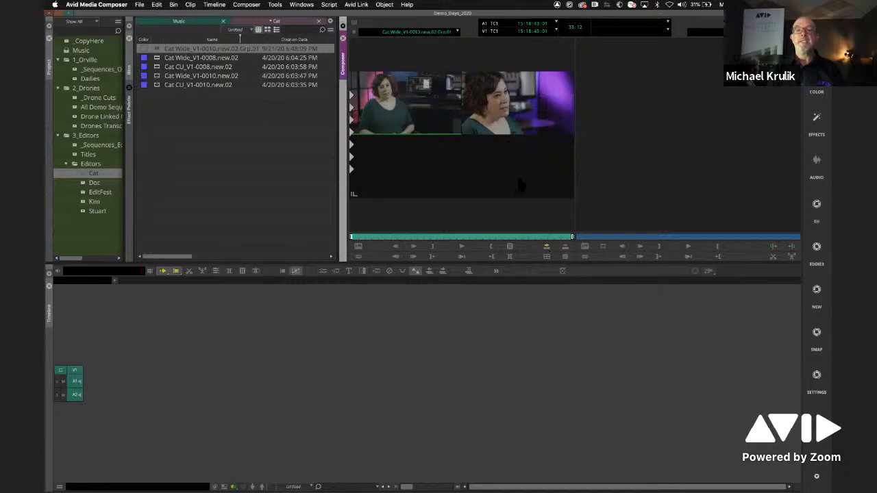
pyautogui.press('Down')
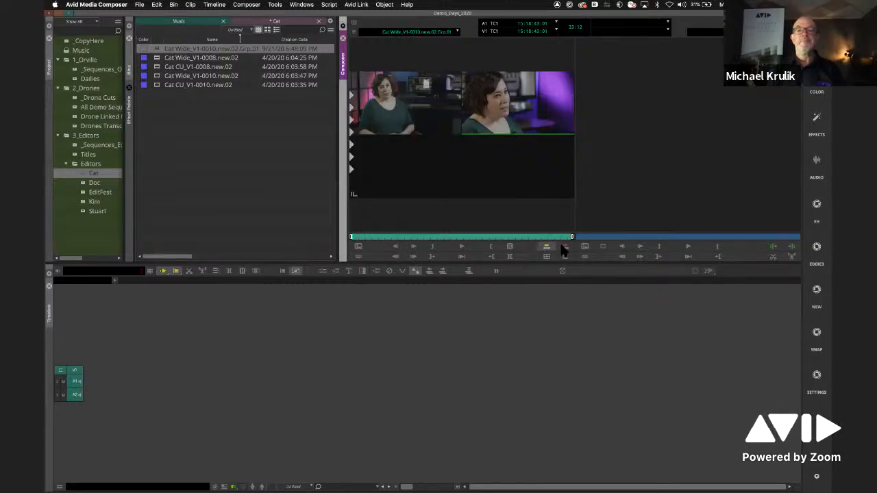
pyautogui.press('v')
pyautogui.doubleClick(409, 196)
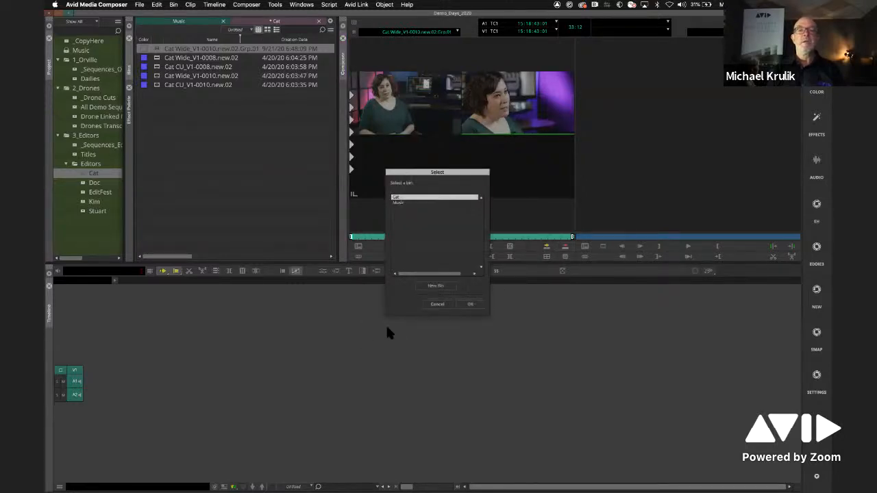
# - Turn on MultiCamera Mode for the new group-clip sequence and scrub it to view both angles with the sequence
pyautogui.click(165, 290)
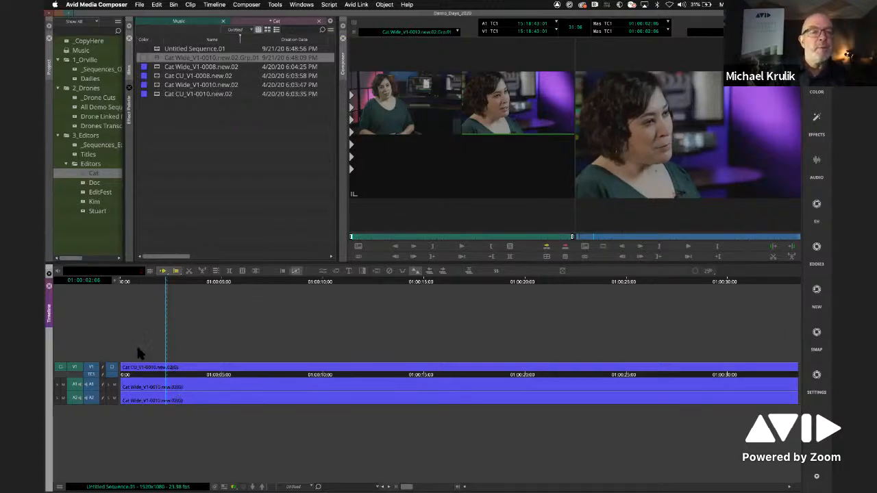
pyautogui.press('space')
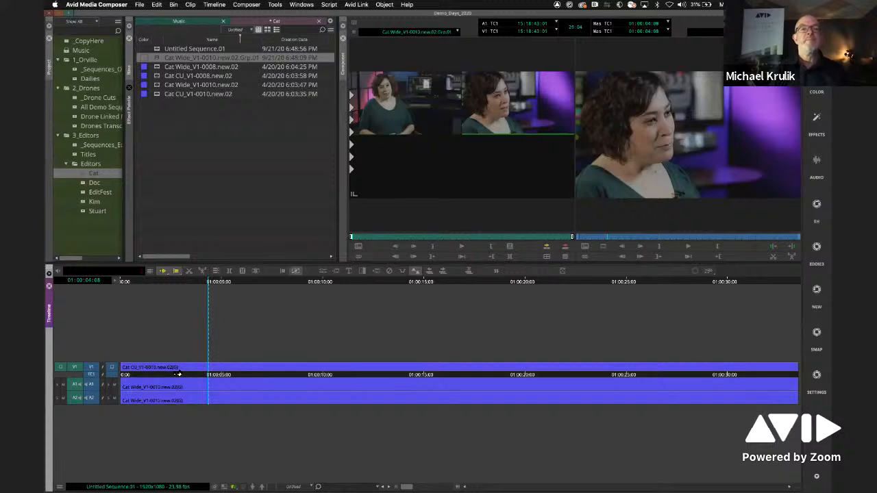
pyautogui.moveTo(209, 285); pyautogui.dragTo(173, 286)
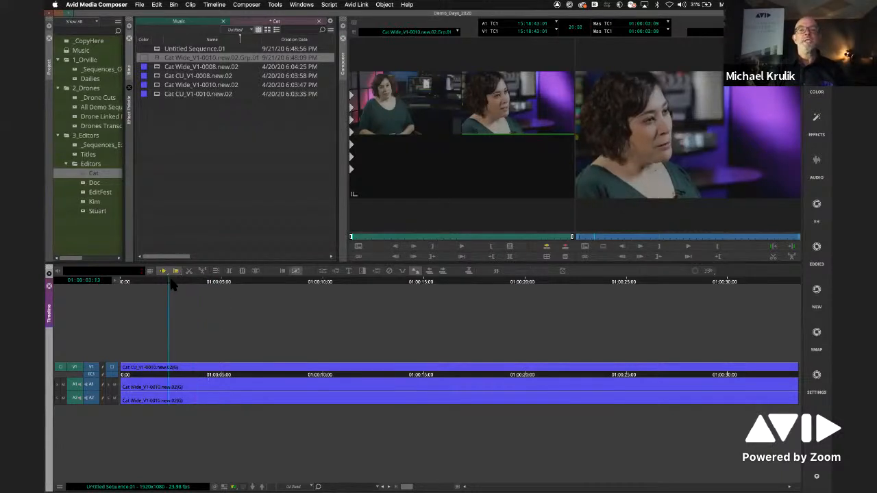
pyautogui.click(246, 5)
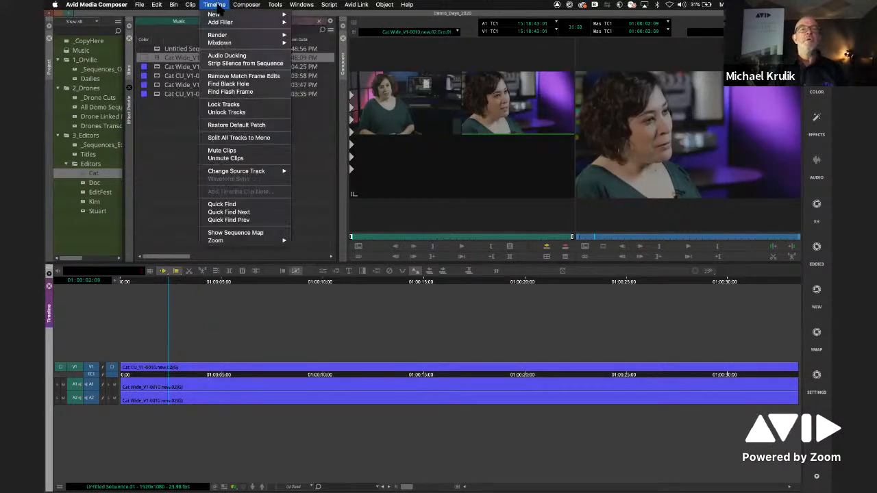
pyautogui.moveTo(189, 5)
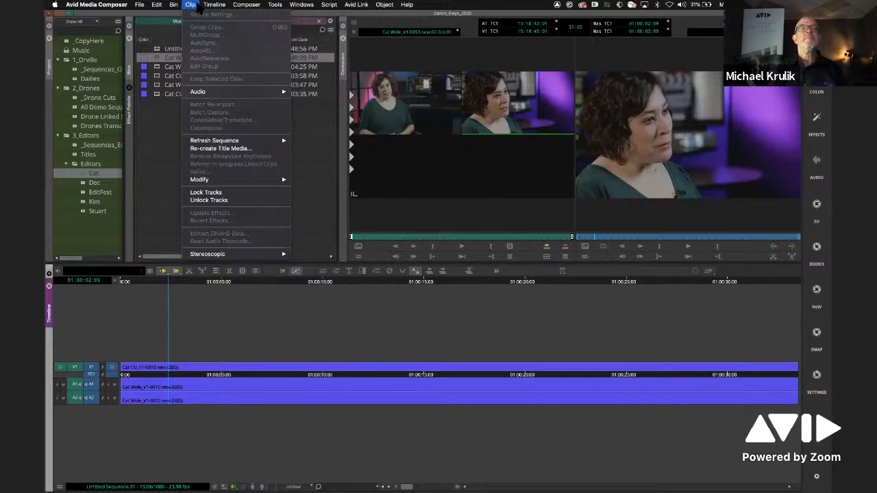
pyautogui.moveTo(246, 6)
pyautogui.click(248, 51)
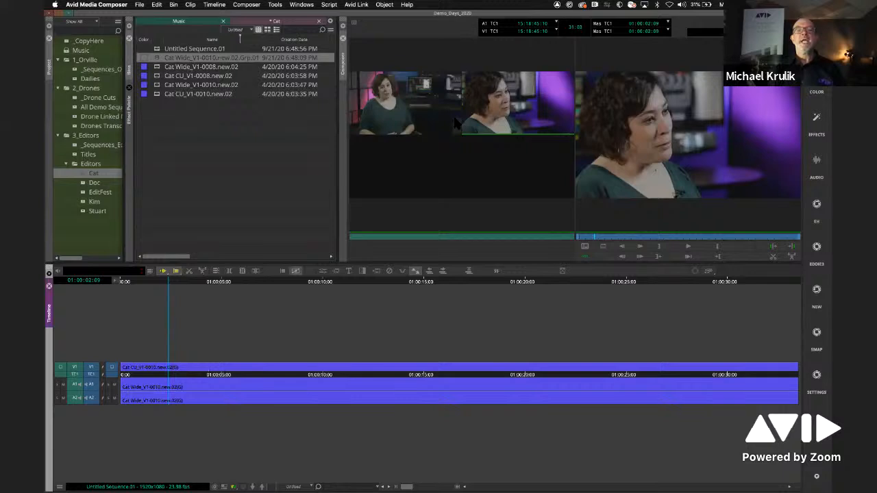
pyautogui.moveTo(242, 281); pyautogui.dragTo(249, 301)
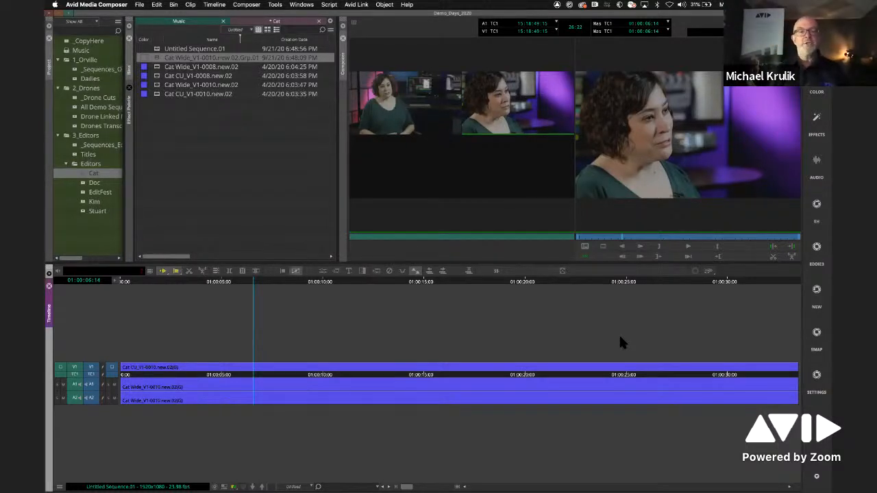
# - Play the sequence from near its start and switch live between the CU and Wide angles, cutting through to about 20 seconds
pyautogui.moveTo(252, 285); pyautogui.dragTo(142, 287)
pyautogui.press('space')
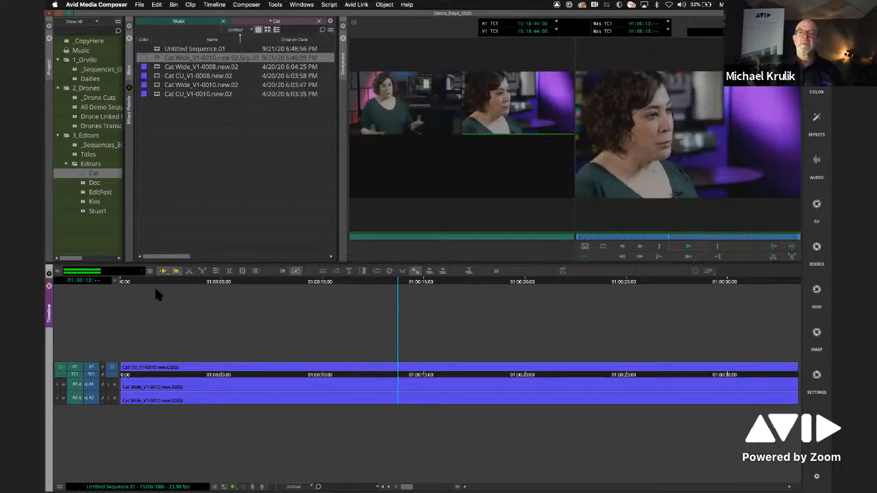
pyautogui.press('space')
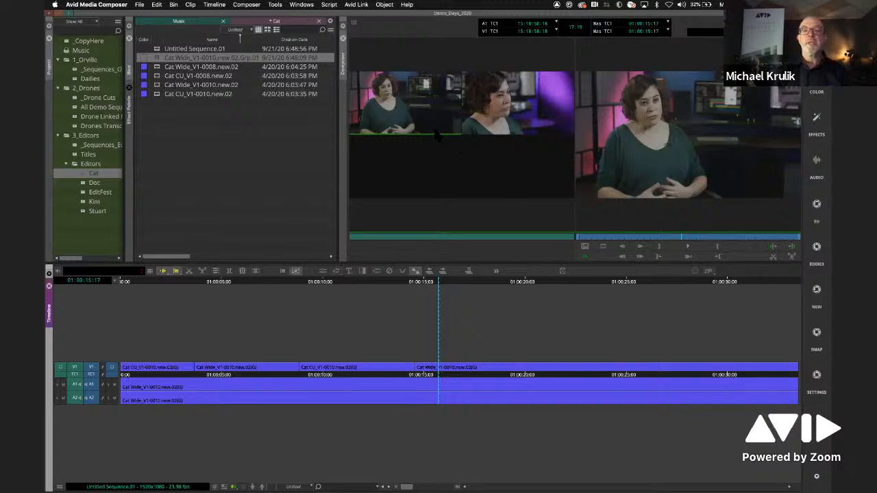
pyautogui.moveTo(444, 281); pyautogui.dragTo(422, 284)
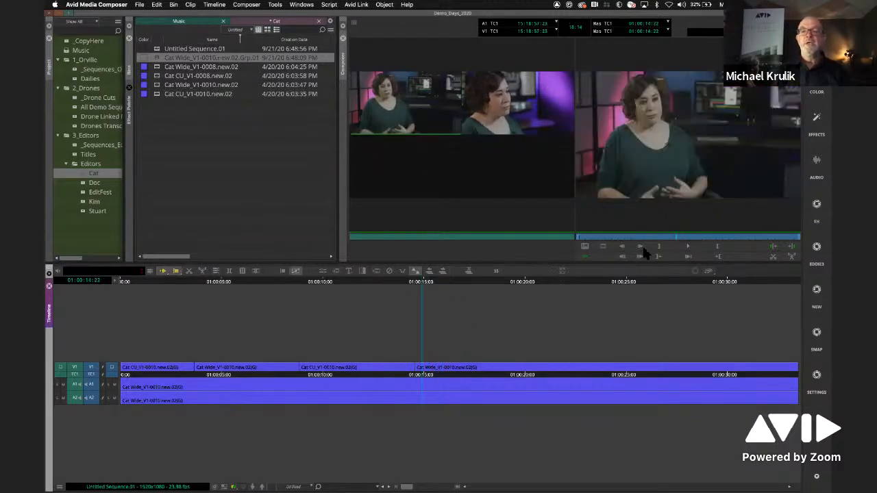
pyautogui.click(688, 246)
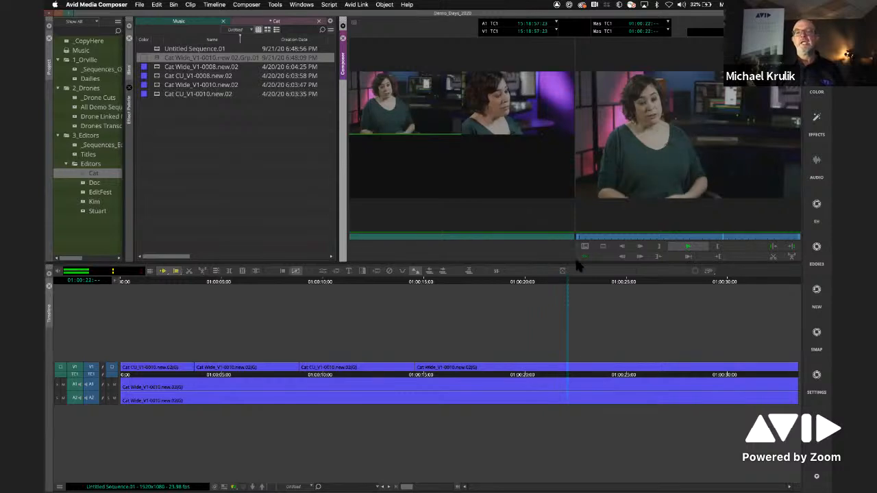
pyautogui.press('space')
pyautogui.click(521, 283)
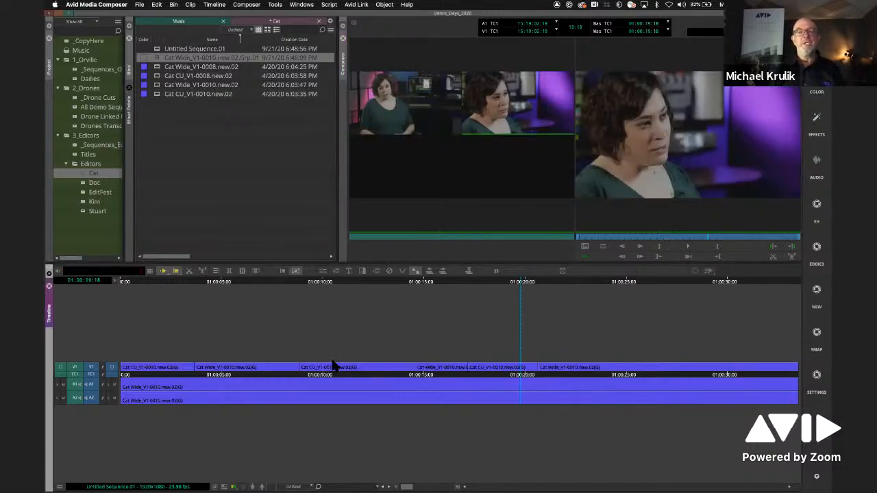
# - Set the clip color of Cat CU_V1-0010.new.02 to yellow and move the playhead back near the sequence start
pyautogui.click(144, 94)
pyautogui.click(161, 111)
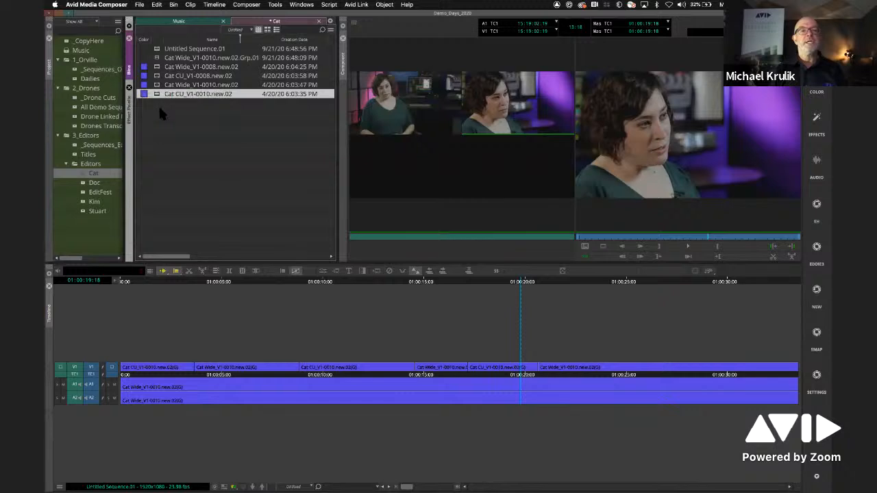
pyautogui.moveTo(323, 279); pyautogui.dragTo(158, 297)
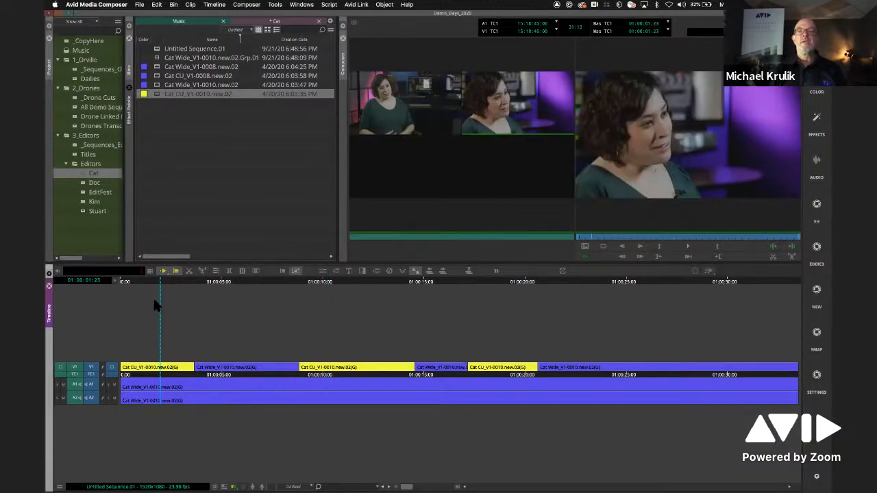
# - Play the opening of the sequence and roll the first CU-to-Wide cut by a few frames in Trim Mode
pyautogui.press('space')
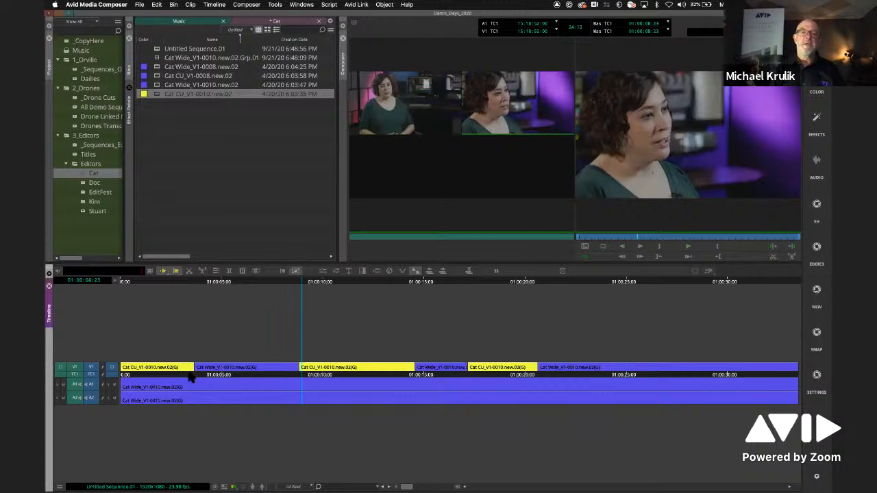
pyautogui.moveTo(209, 345); pyautogui.dragTo(183, 381)
pyautogui.press('m')
pyautogui.press('/')
pyautogui.press('/')
pyautogui.press('/')
pyautogui.press('m')
pyautogui.press('m')
# - Roll the cut from the first Wide shot into the second CU shot a few frames forward and leave Trim Mode
pyautogui.click(302, 371)
pyautogui.moveTo(309, 370)
pyautogui.mouseDown()
pyautogui.moveTo(325, 376)
pyautogui.moveTo(305, 381)
pyautogui.mouseUp()
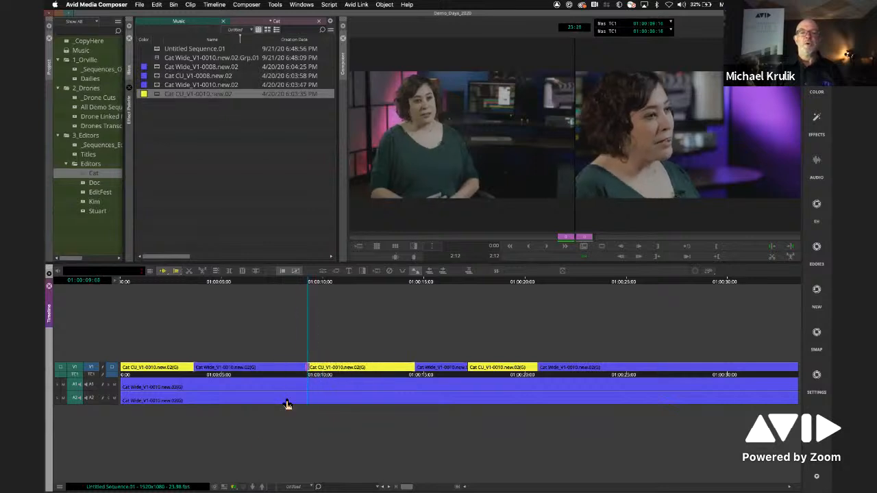
pyautogui.click(351, 287)
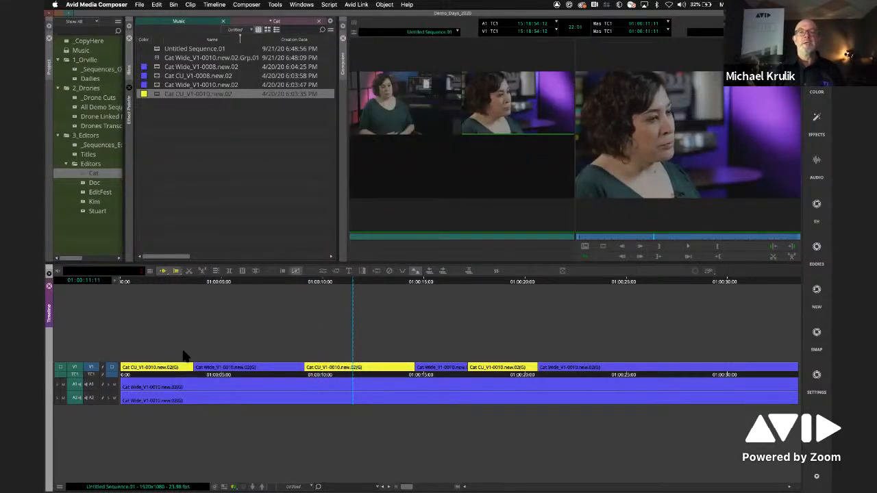
# - Widen the Bins panel slightly and enlarge the Project panel until the full bin names fit
pyautogui.click(282, 293)
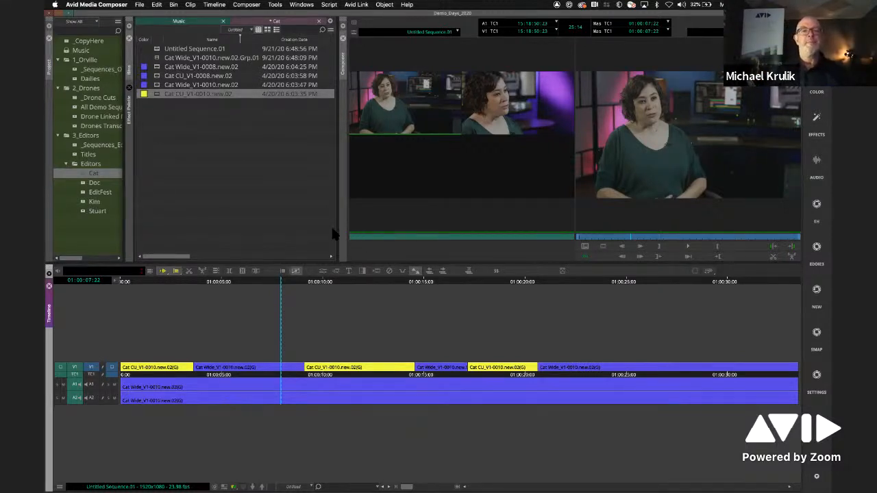
pyautogui.click(278, 236)
pyautogui.moveTo(338, 177); pyautogui.dragTo(350, 178)
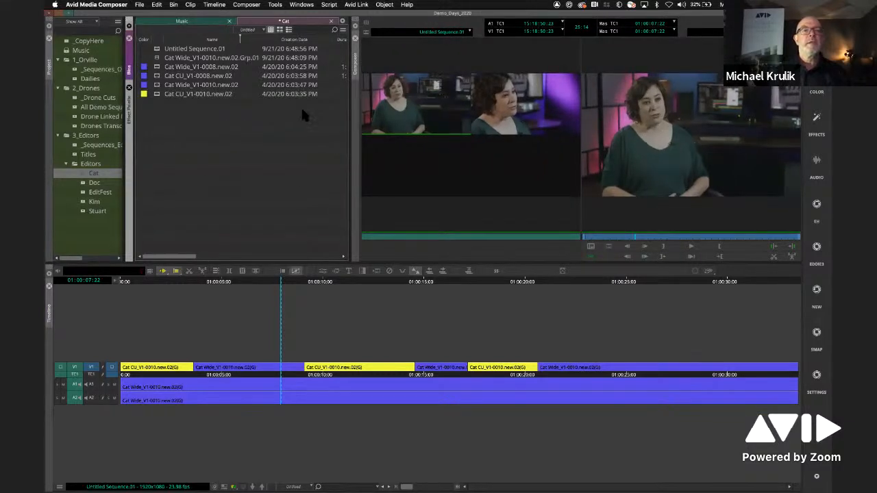
pyautogui.moveTo(345, 104); pyautogui.dragTo(341, 106)
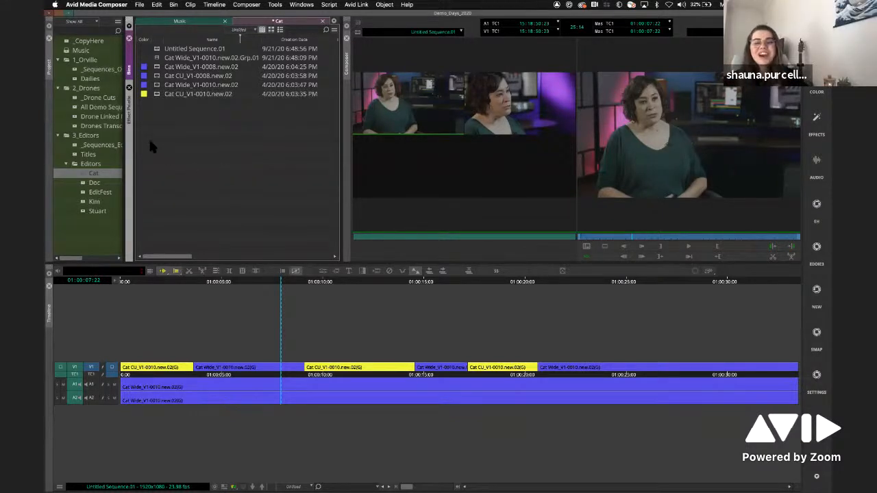
pyautogui.moveTo(139, 132); pyautogui.dragTo(149, 137)
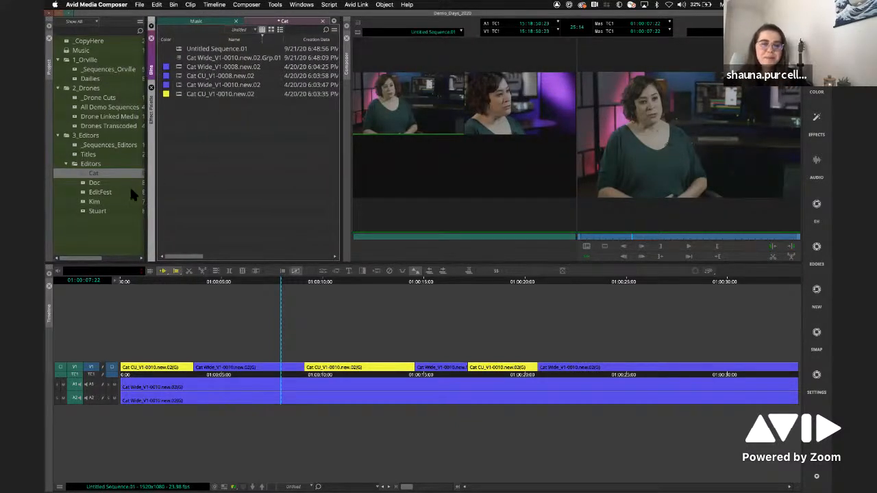
# - Open the All Demo Sequences bin, load the ORV105_GORDON LEG.Copy.05 sequence and turn off MultiCamera Mode
pyautogui.doubleClick(83, 108)
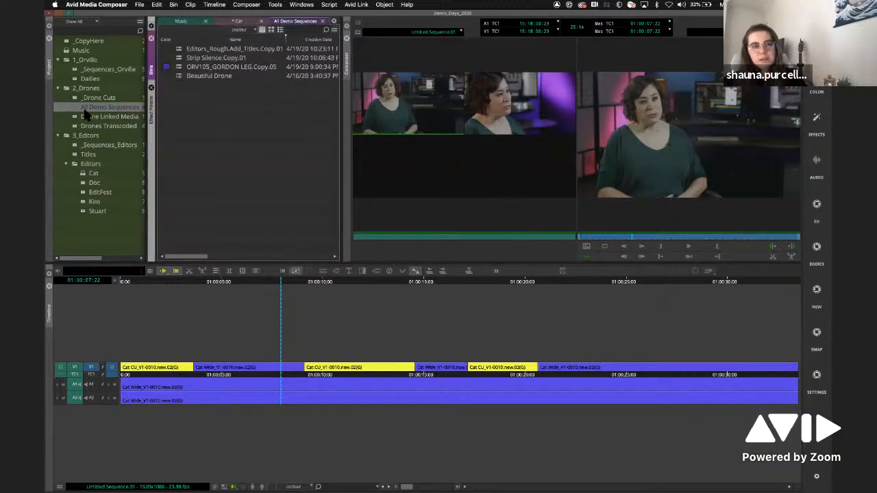
pyautogui.doubleClick(199, 66)
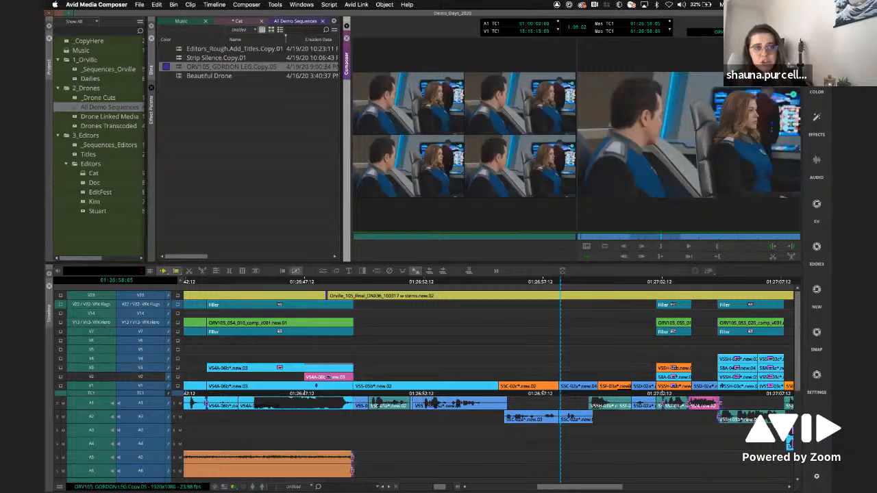
pyautogui.click(248, 5)
pyautogui.click(260, 57)
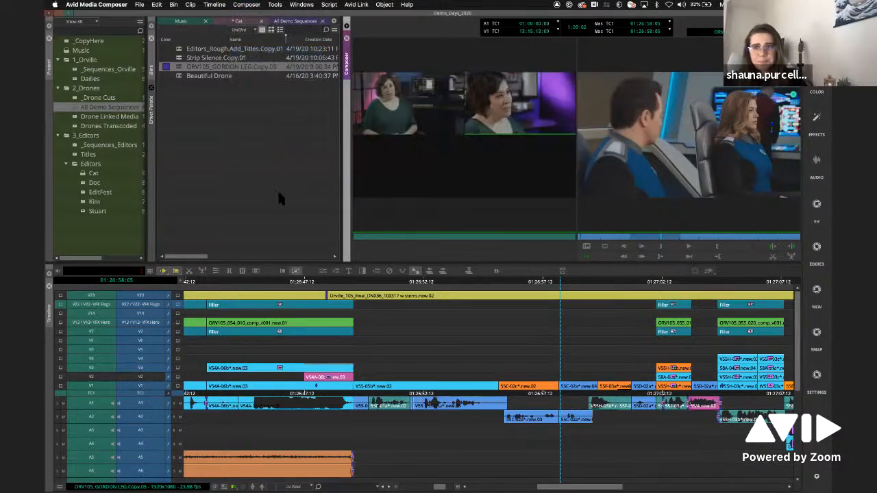
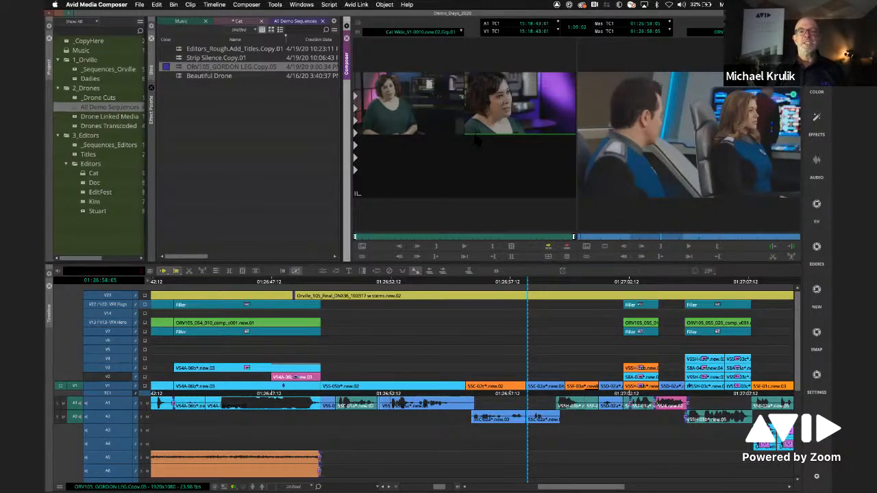
pyautogui.click(464, 238)
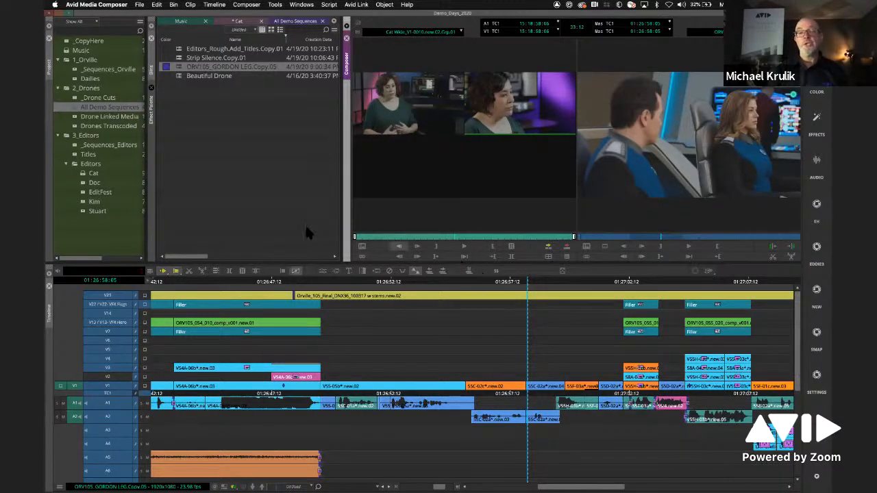
pyautogui.rightClick(625, 179)
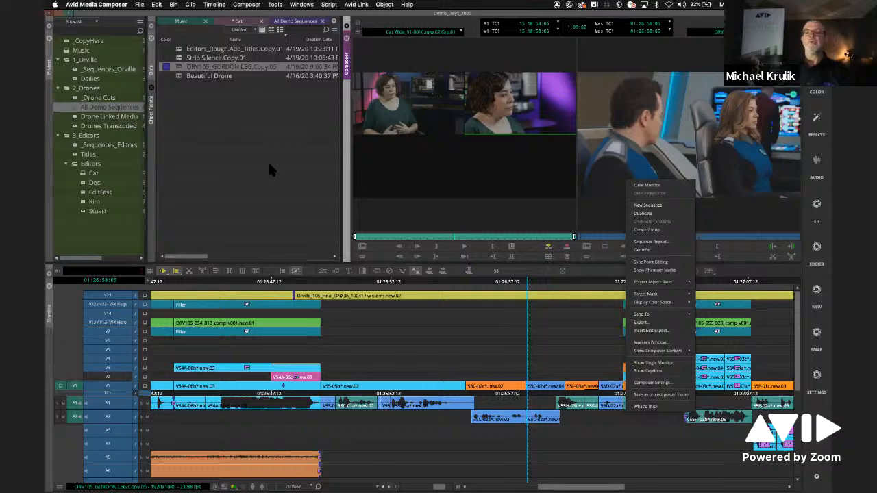
pyautogui.click(463, 223)
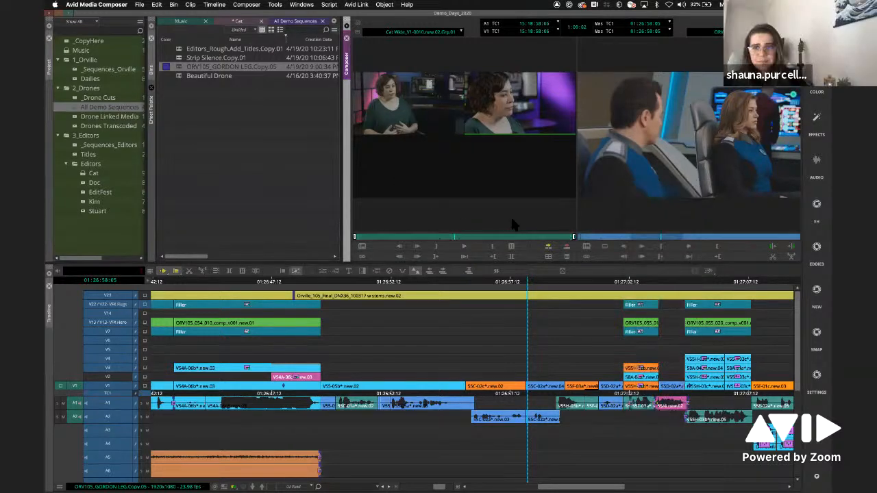
# - Park the playhead on the V1 clip V55-05b at the wide bridge shot and show the timeline's track control panel
pyautogui.click(517, 290)
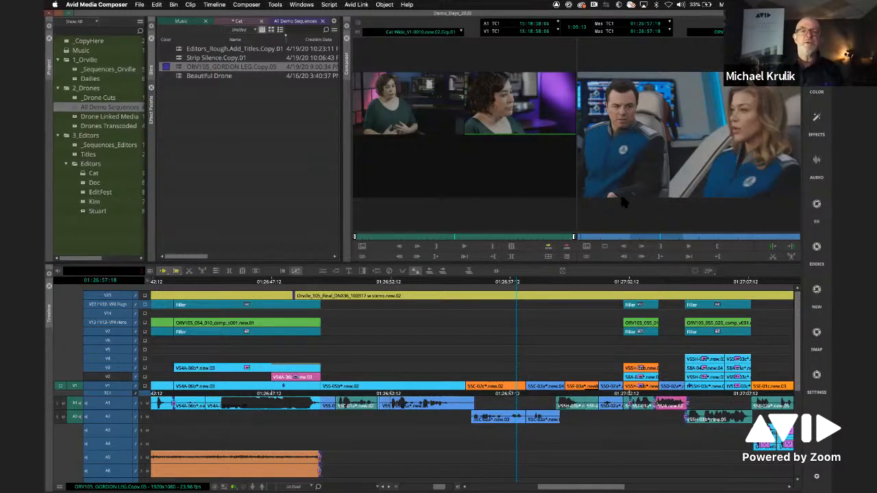
pyautogui.click(415, 283)
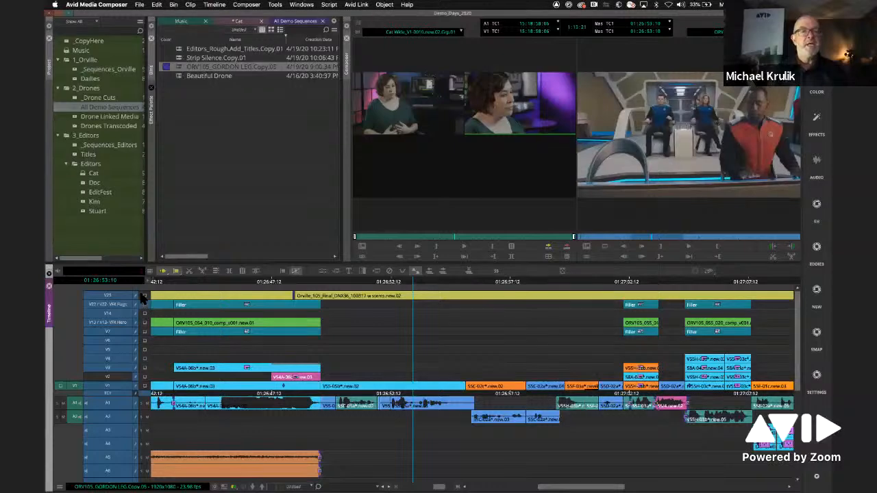
pyautogui.scroll(-5, 158, 318)
pyautogui.scroll(5, 157, 363)
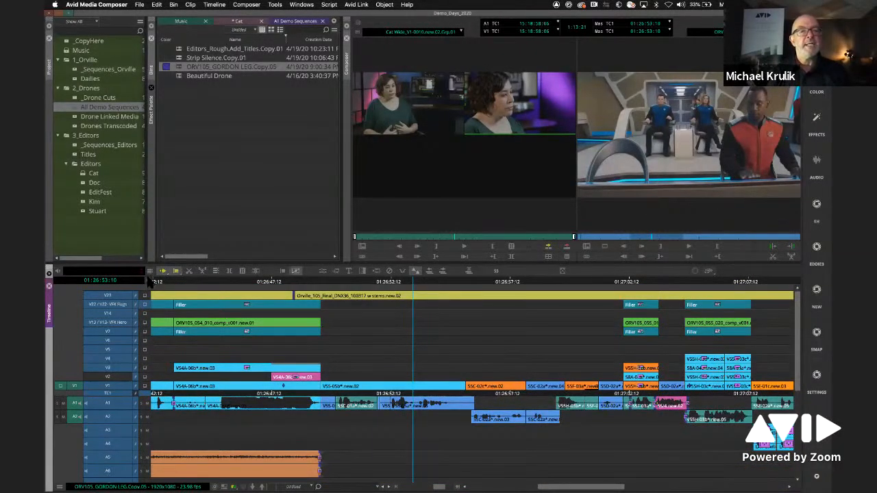
pyautogui.click(149, 281)
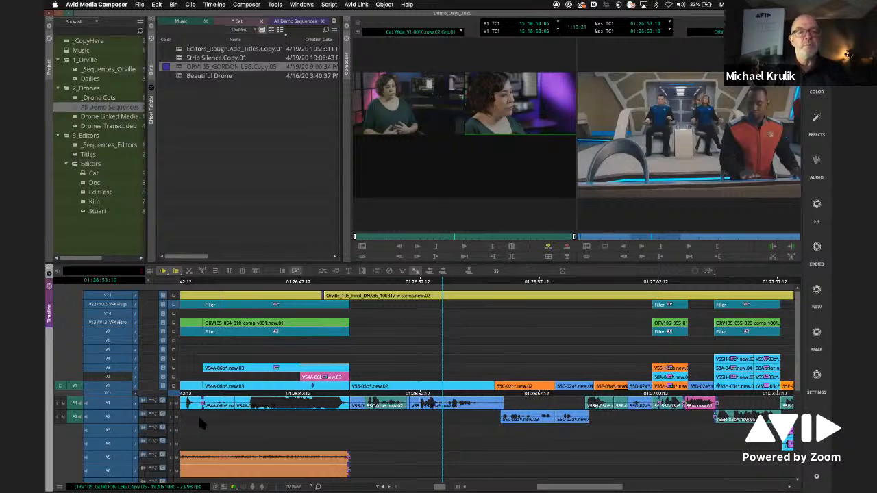
# - Open the Audio Track Effect Tool for track A1 and insert the mono Signal Generator effect
pyautogui.click(145, 403)
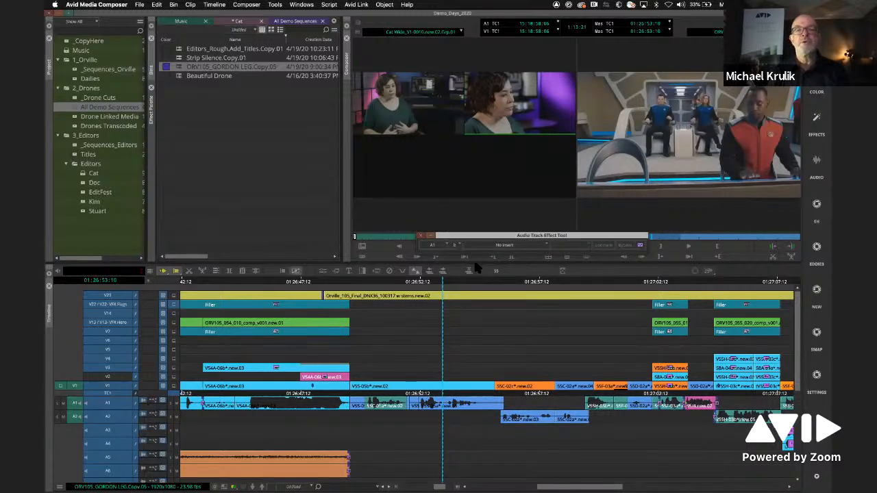
pyautogui.click(504, 244)
pyautogui.moveTo(490, 332)
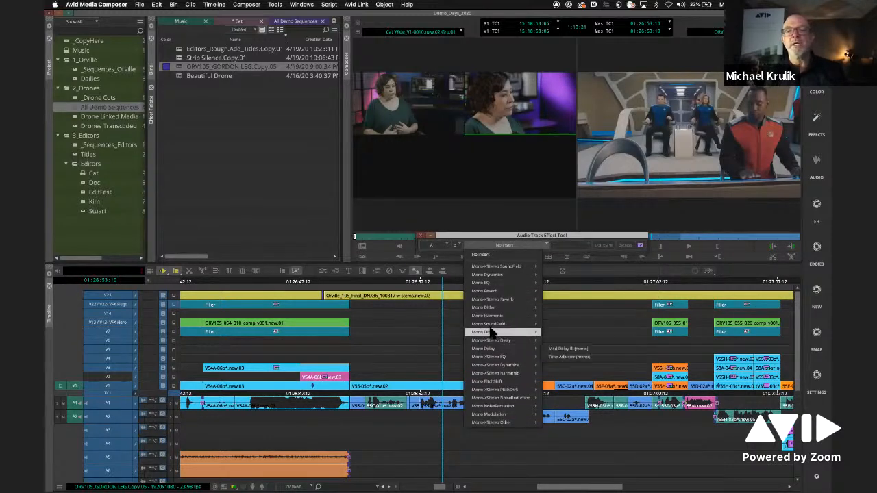
pyautogui.click(553, 331)
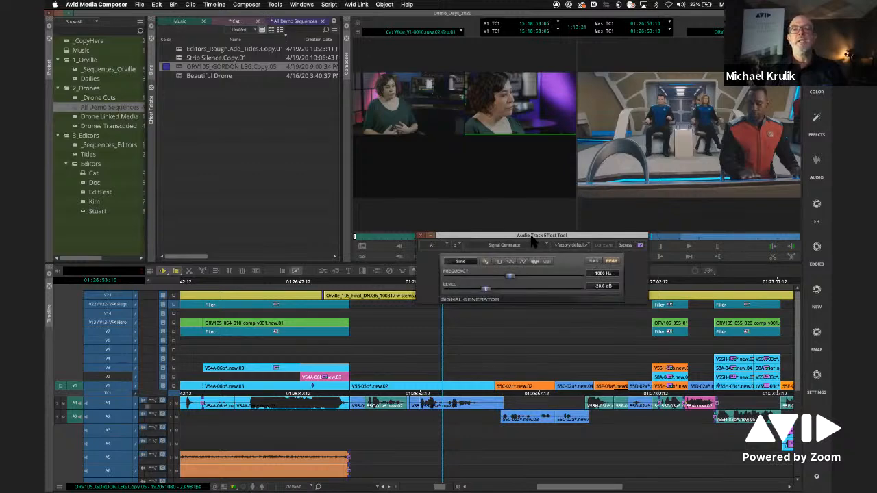
# - Reposition the Audio Track Effect Tool window to show its Signal Generator controls and close it
pyautogui.moveTo(532, 236); pyautogui.dragTo(376, 140)
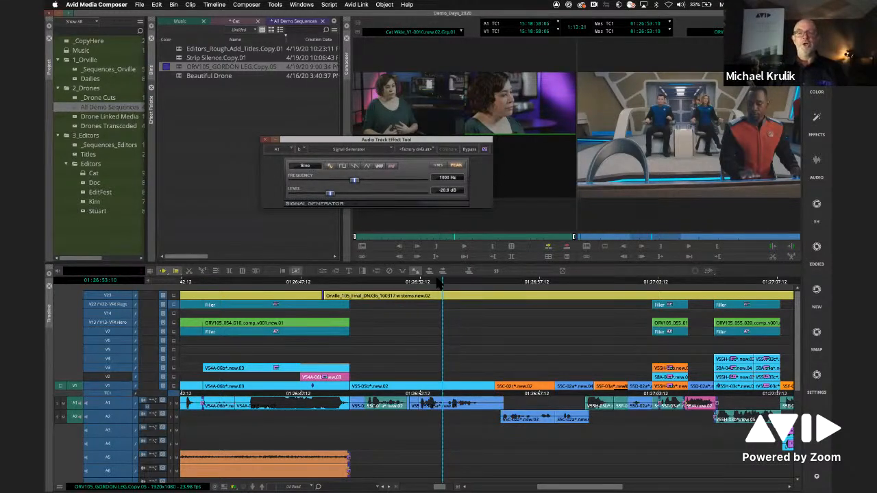
pyautogui.moveTo(448, 142); pyautogui.dragTo(527, 207)
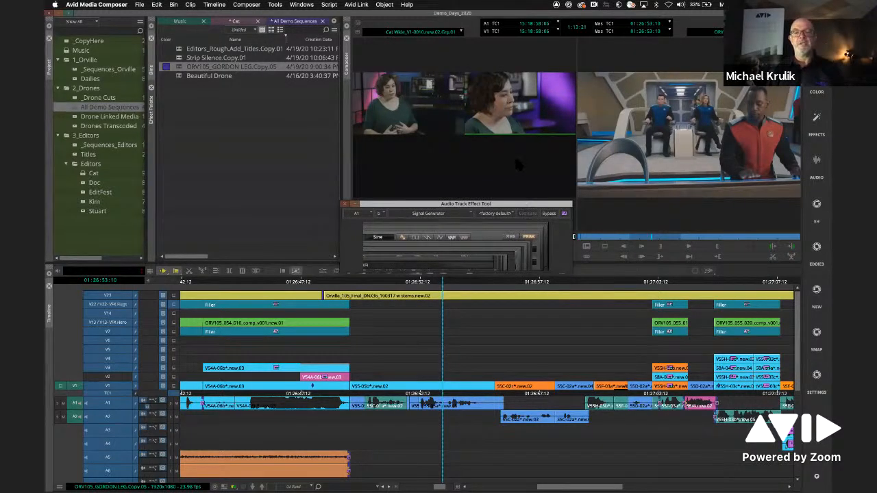
pyautogui.moveTo(514, 205); pyautogui.dragTo(513, 207)
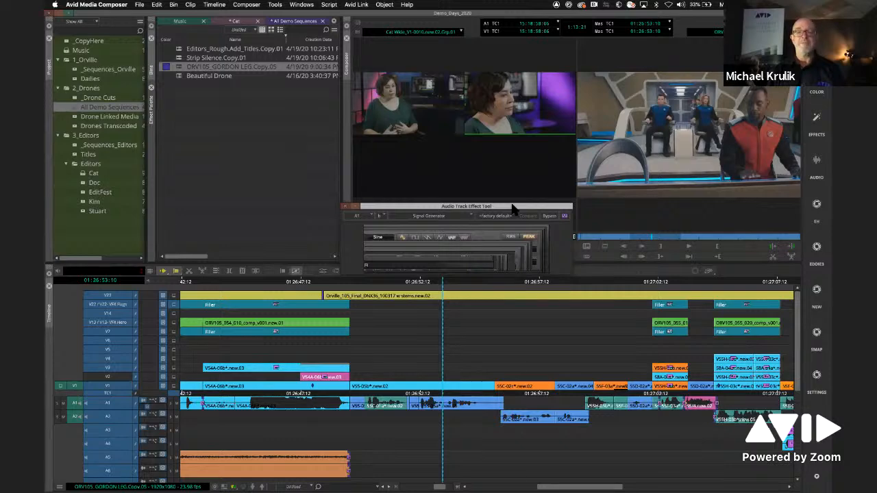
pyautogui.moveTo(512, 208); pyautogui.dragTo(505, 217)
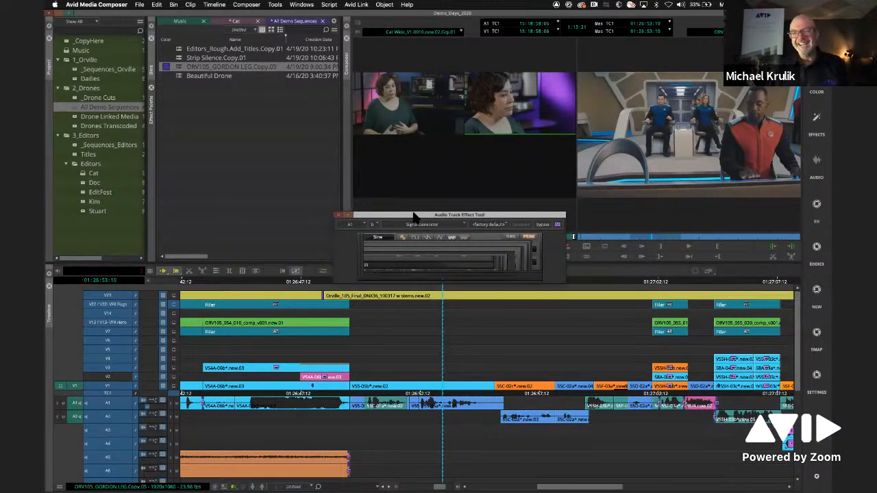
pyautogui.click(338, 215)
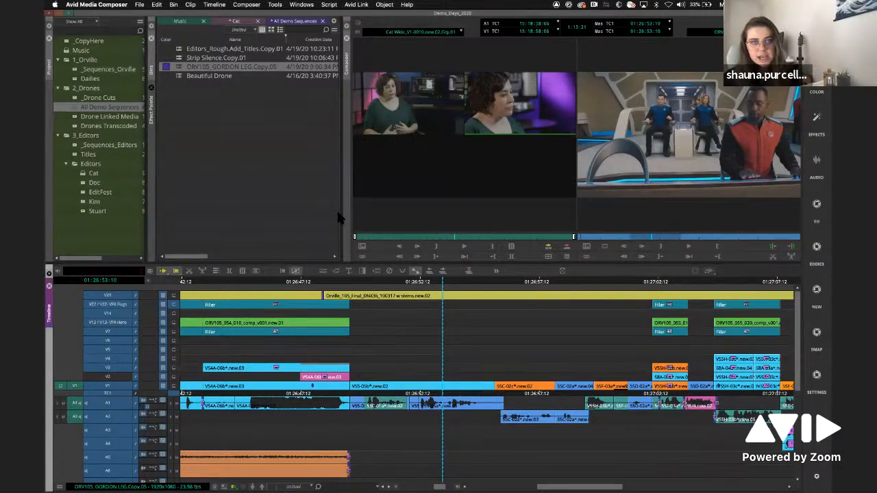
# - Switch to Google Chrome and open the avid.com website
pyautogui.moveTo(312, 486)
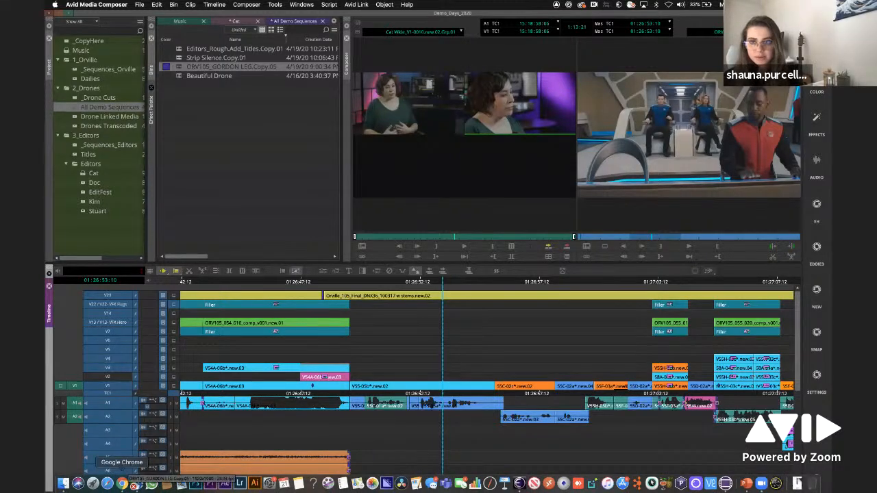
pyautogui.click(122, 484)
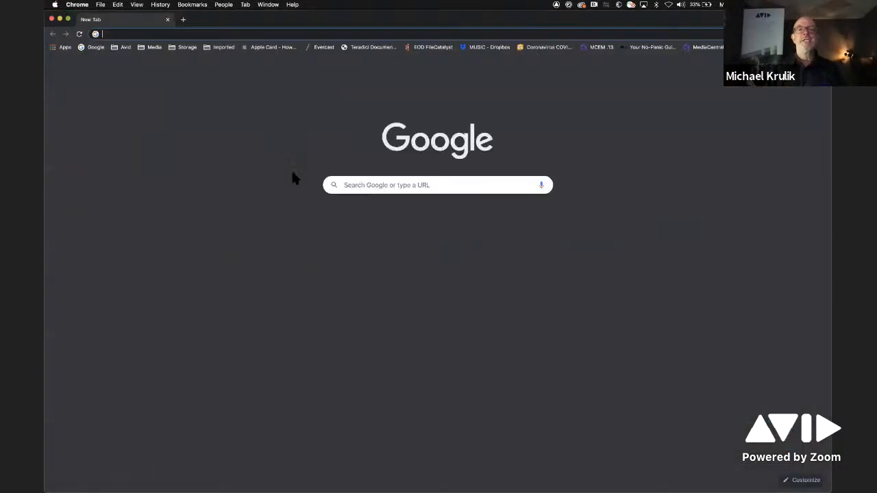
pyautogui.click(230, 34)
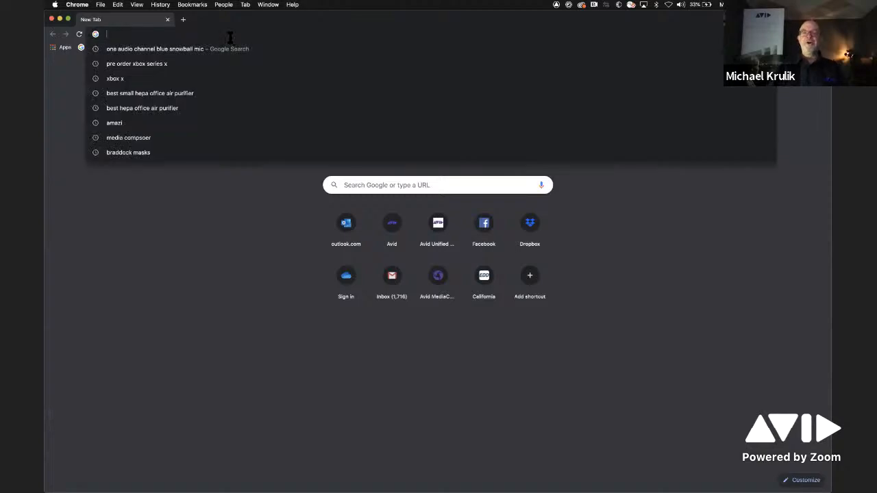
pyautogui.write('avid.com')
pyautogui.press('Return')
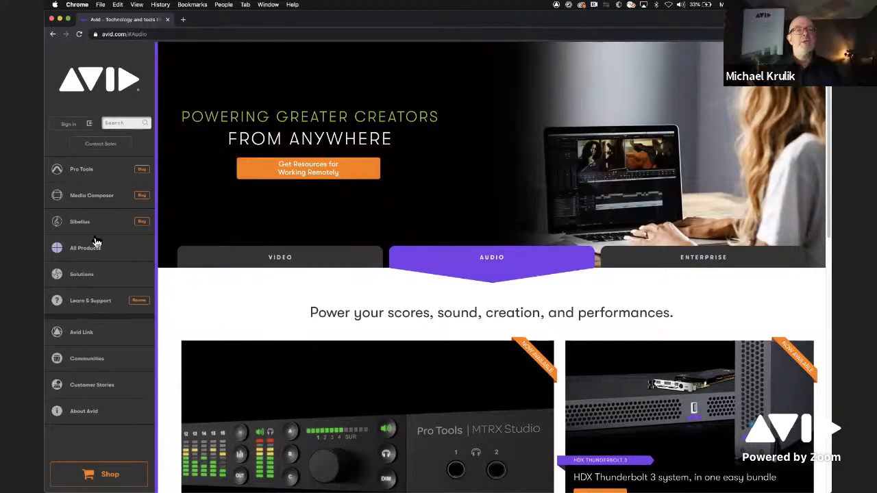
# - Open the Media Composer product page, compare its purchase options and bring up the standard Media Composer subscription pricing
pyautogui.click(93, 205)
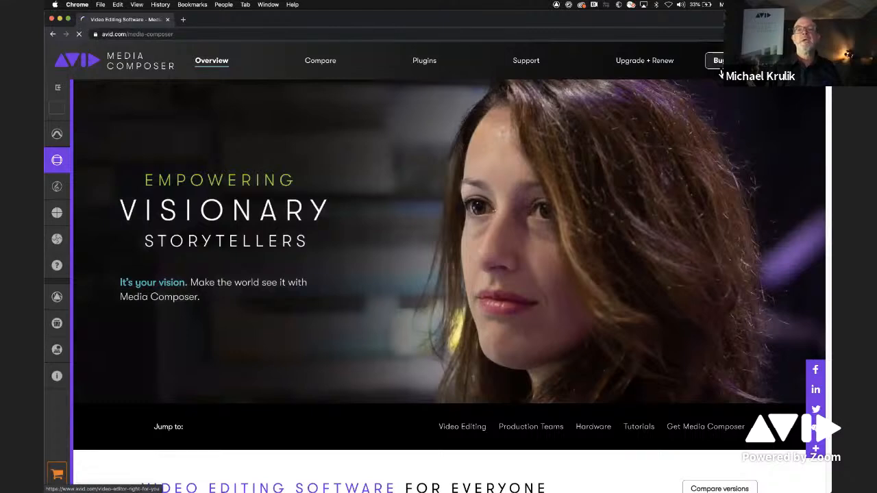
pyautogui.click(719, 69)
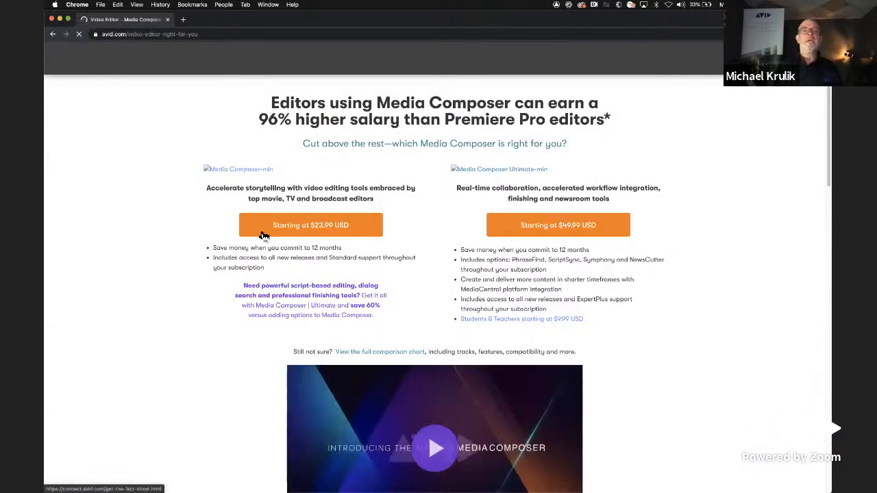
pyautogui.scroll(-3, 318, 230)
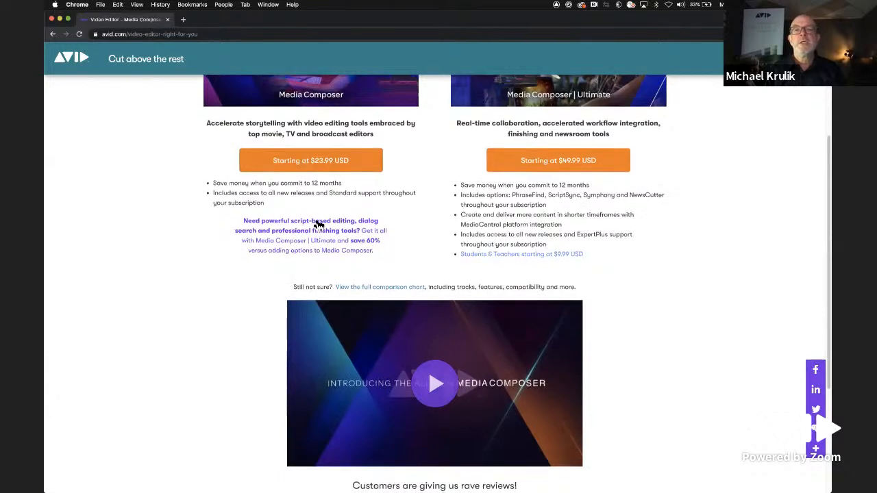
pyautogui.scroll(-3, 319, 226)
pyautogui.scroll(5, 319, 228)
pyautogui.click(324, 331)
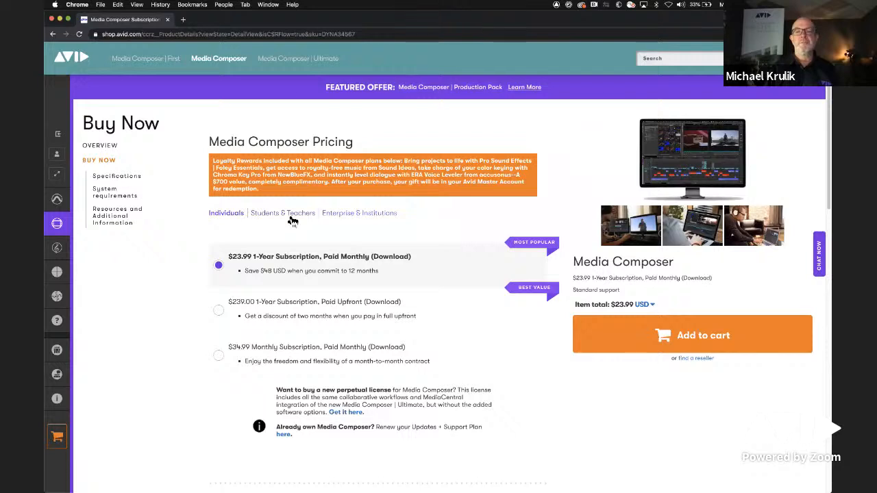
# - Open the Students & Teachers pricing for Media Composer and review its license, support plans and specifications
pyautogui.click(289, 214)
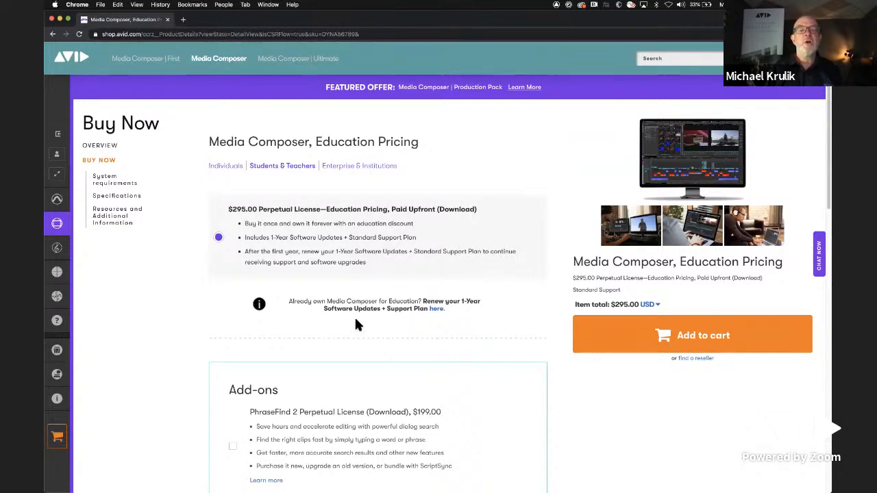
pyautogui.scroll(-10, 357, 328)
pyautogui.scroll(-5, 358, 327)
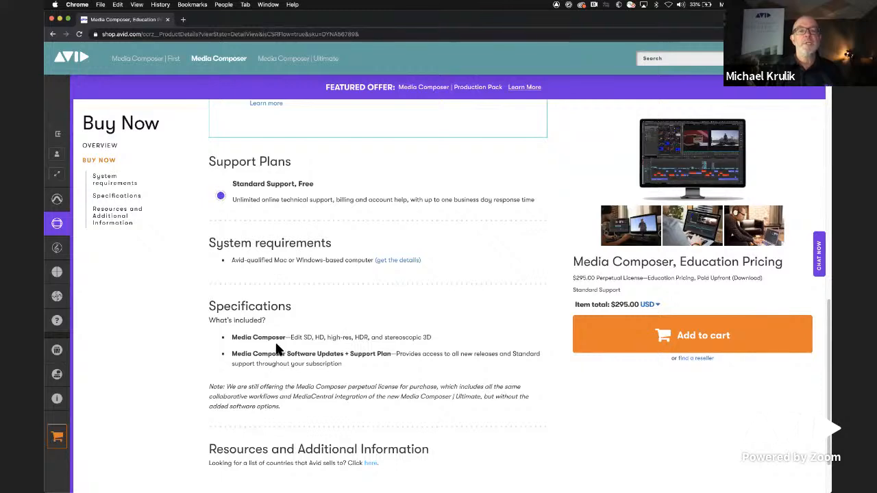
pyautogui.scroll(-2, 394, 238)
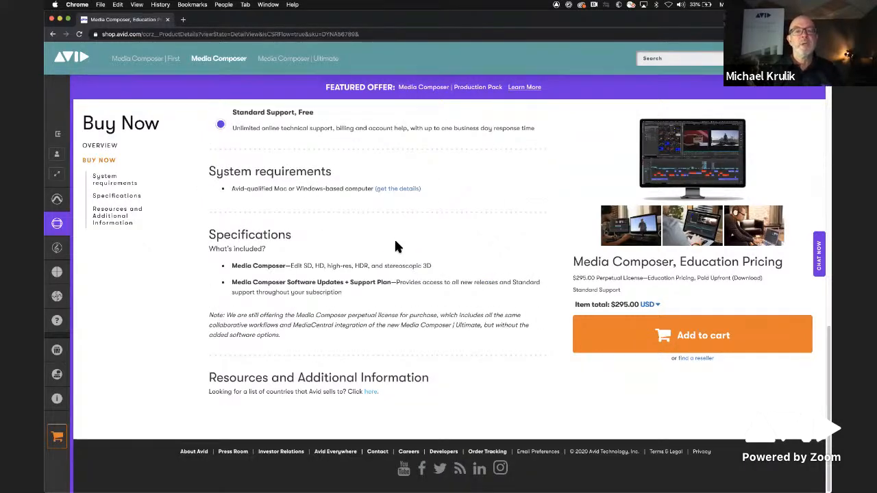
pyautogui.scroll(8, 394, 252)
pyautogui.scroll(5, 398, 255)
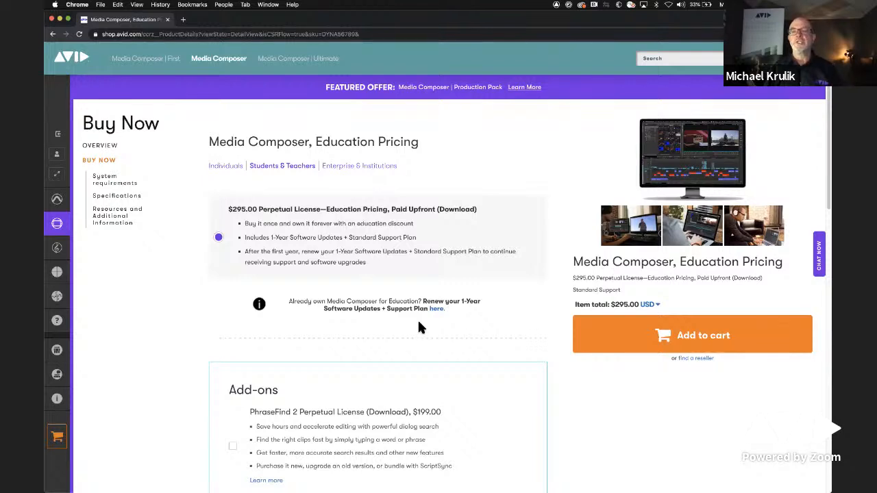
# - Reopen the Students & Teachers pricing and examine the add-ons offered with the Media Composer education license
pyautogui.click(279, 166)
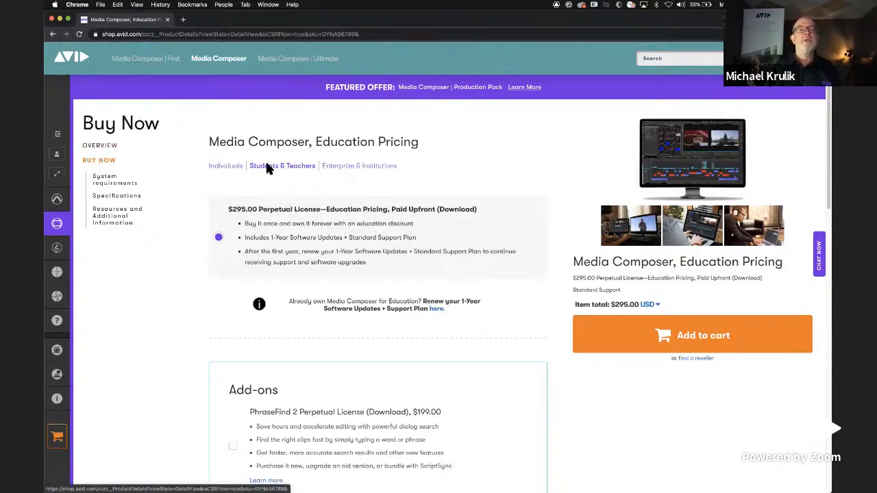
pyautogui.click(278, 168)
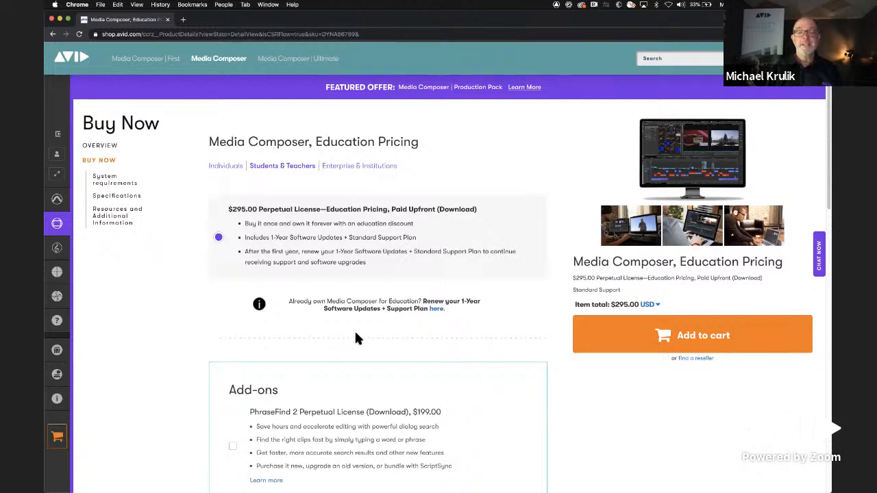
pyautogui.scroll(-3, 351, 343)
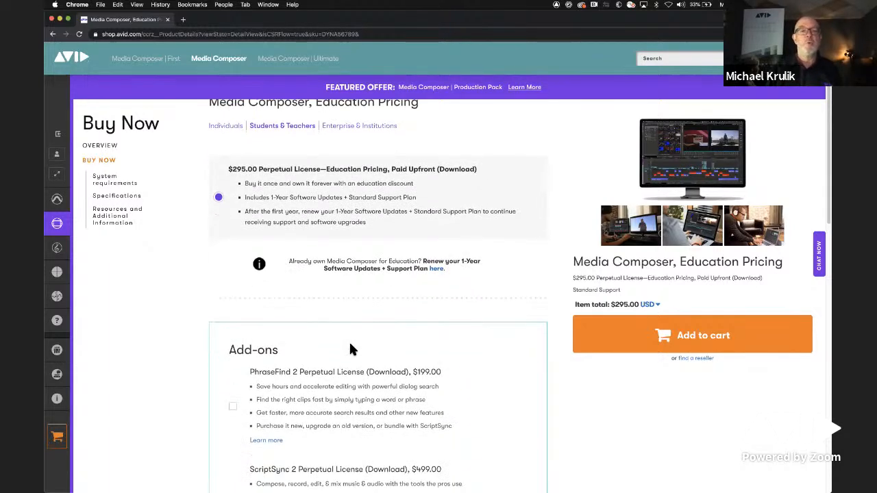
pyautogui.scroll(-7, 288, 321)
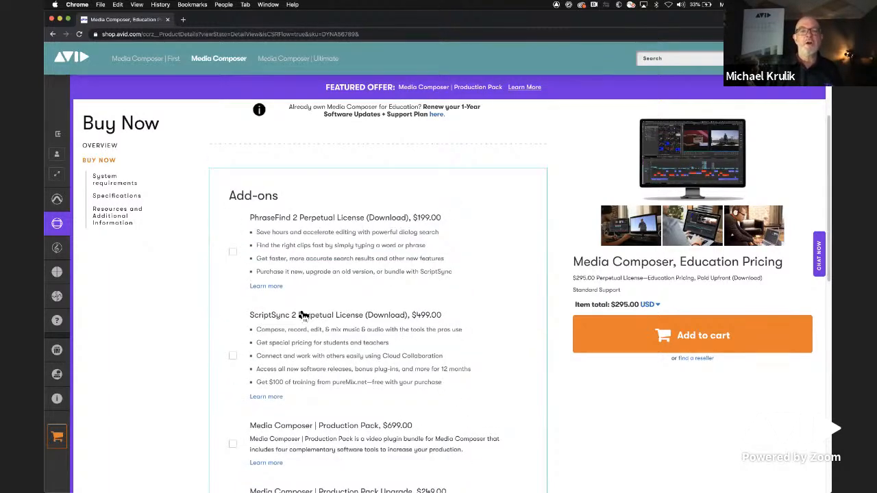
pyautogui.scroll(-6, 304, 322)
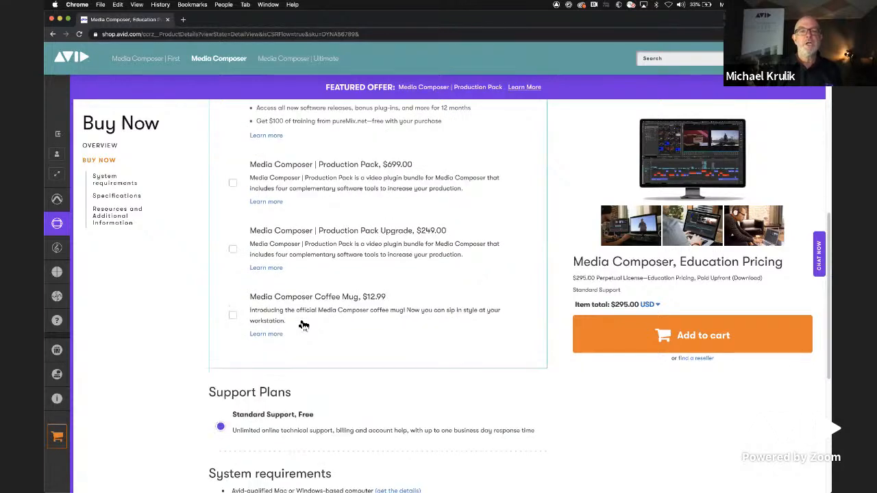
# - Go to the Media Composer | Ultimate purchase page and show its Students & Teachers pricing
pyautogui.scroll(15, 300, 320)
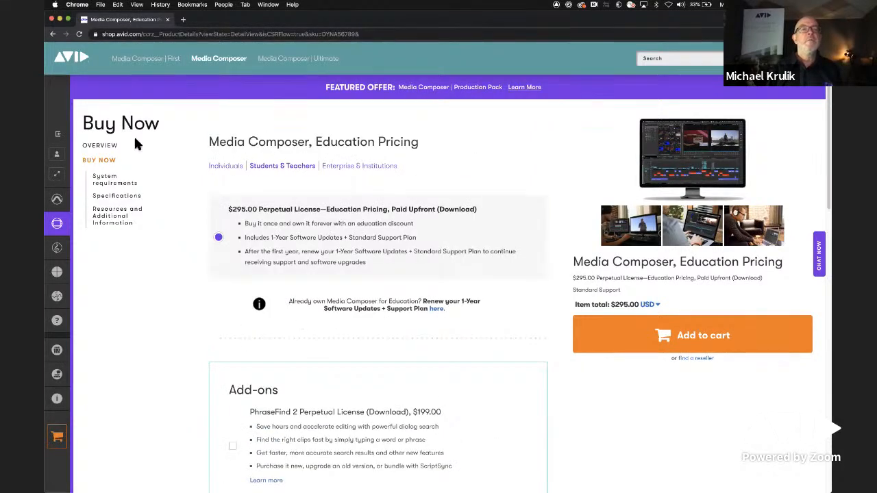
pyautogui.click(295, 59)
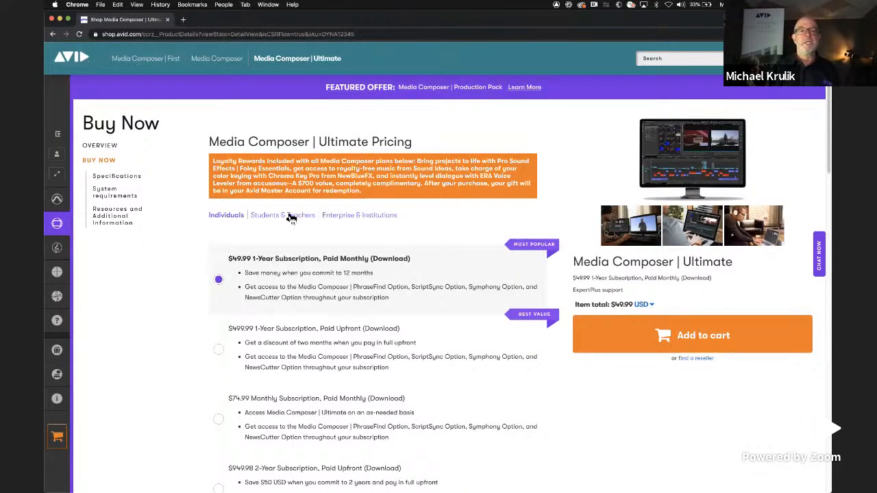
pyautogui.click(290, 216)
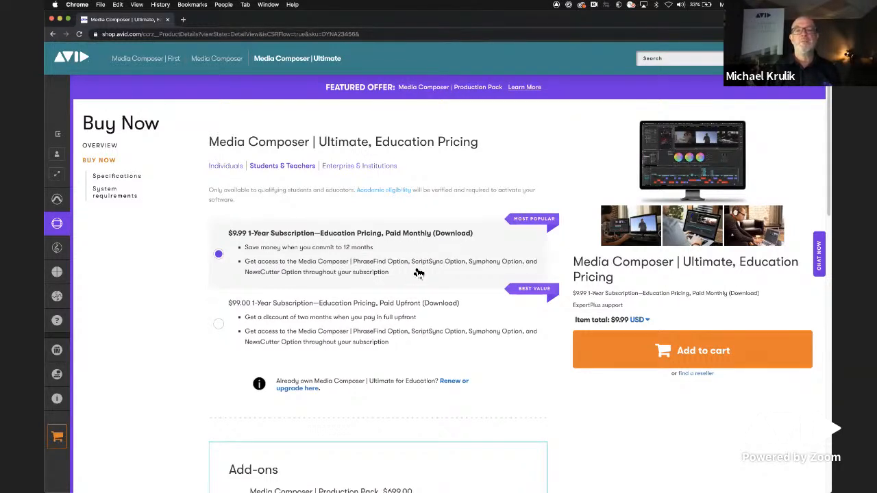
# - Review the Media Composer | Ultimate education subscription options, add-ons, support plans and specifications, and open the academic eligibility information
pyautogui.scroll(-5, 418, 248)
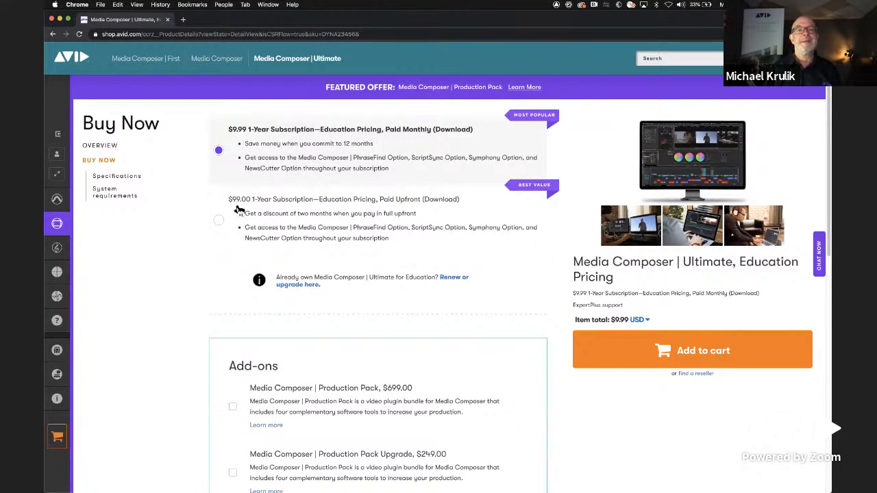
pyautogui.scroll(-5, 386, 266)
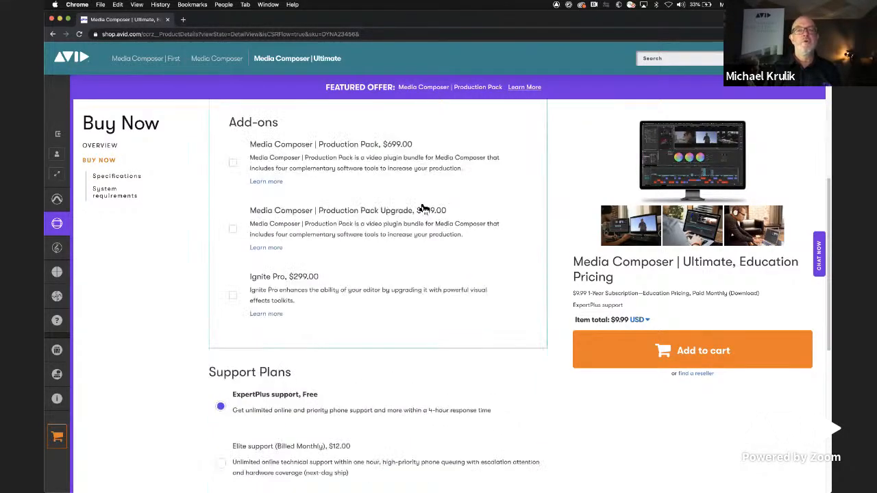
pyautogui.scroll(-5, 347, 325)
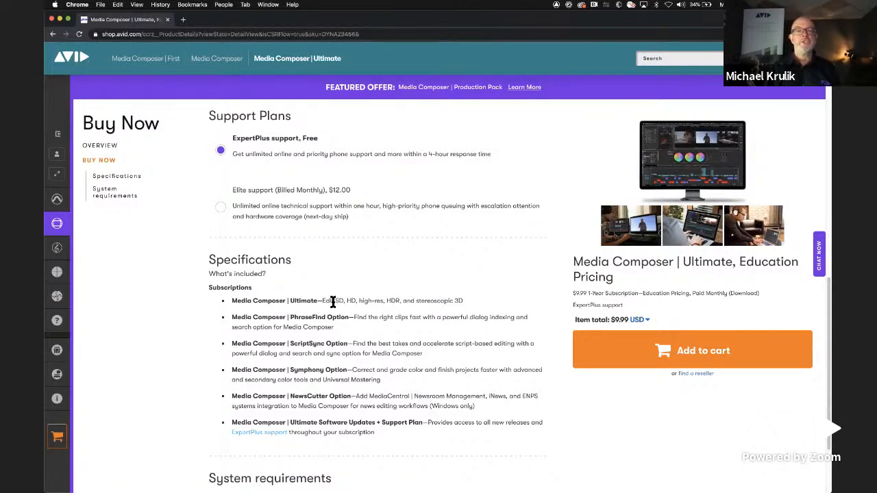
pyautogui.scroll(-3, 313, 413)
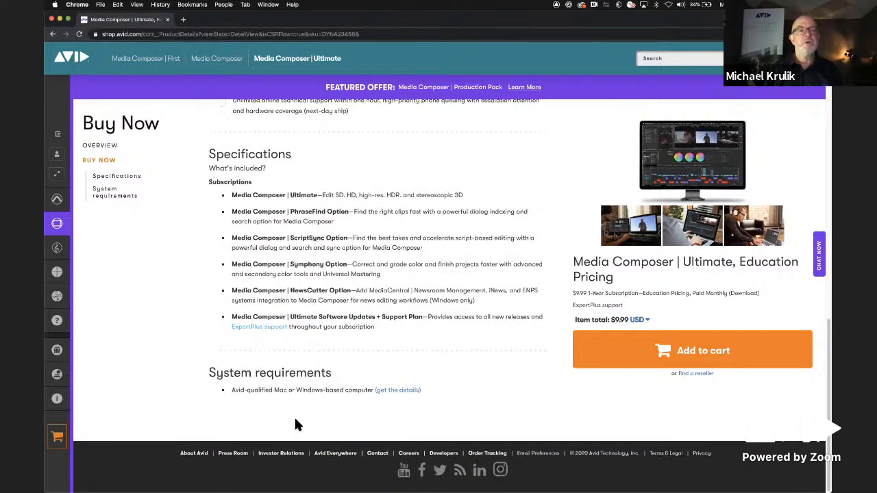
pyautogui.scroll(7, 296, 425)
pyautogui.scroll(10, 296, 423)
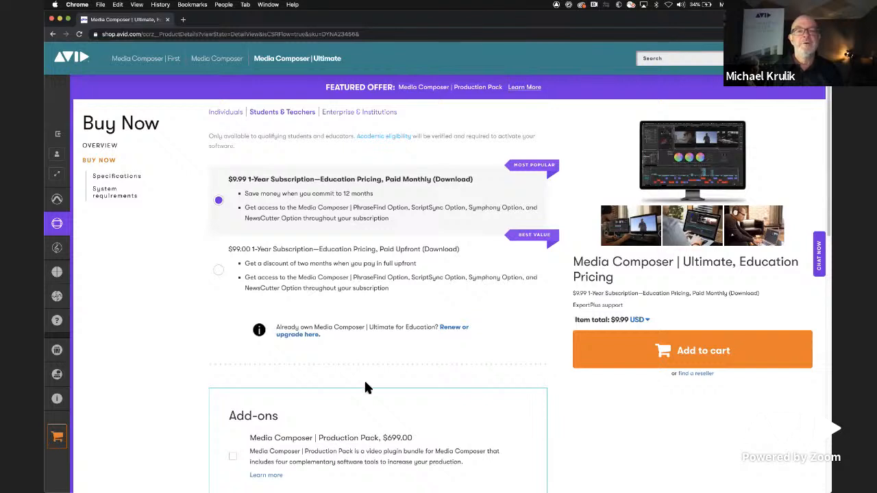
pyautogui.scroll(2, 361, 377)
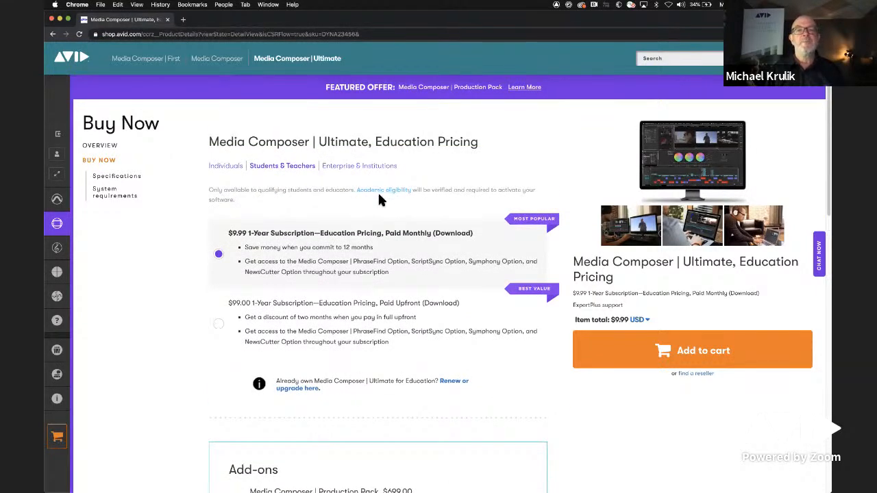
pyautogui.click(391, 190)
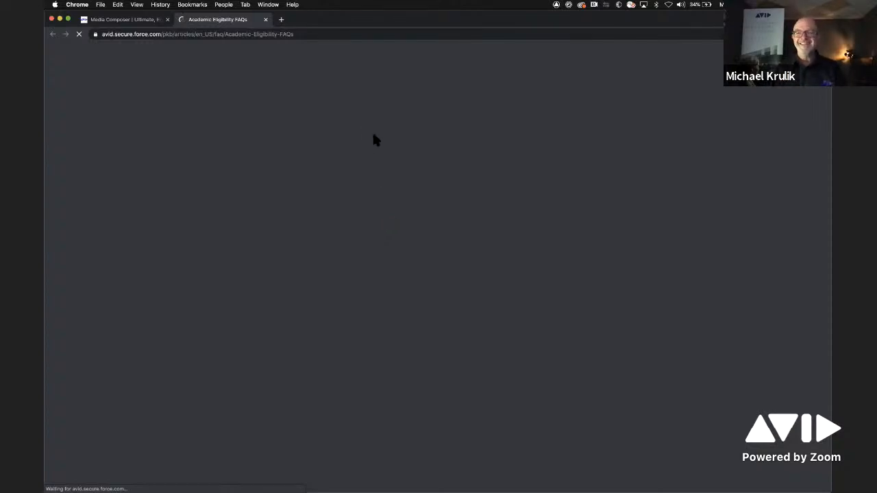
# - Switch to Media Composer to show the ORV105_GORDON LEG.Copy.05 sequence
pyautogui.press('super+Tab')
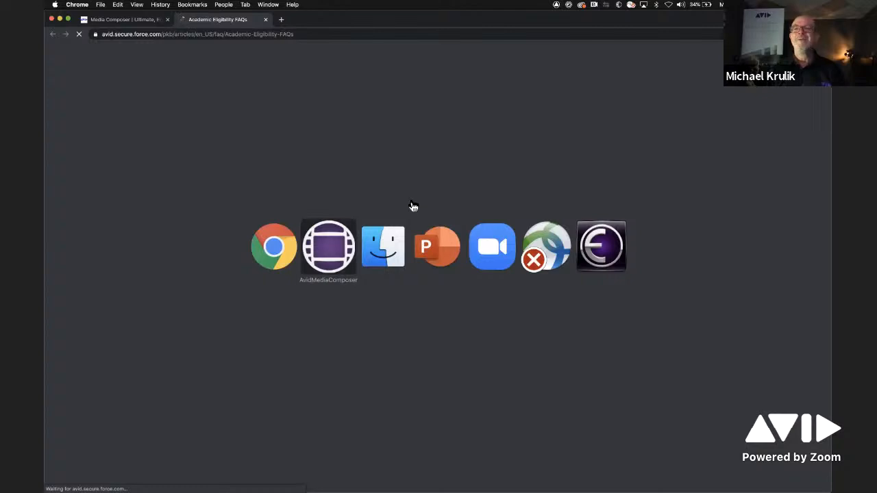
pyautogui.press('super+Tab')
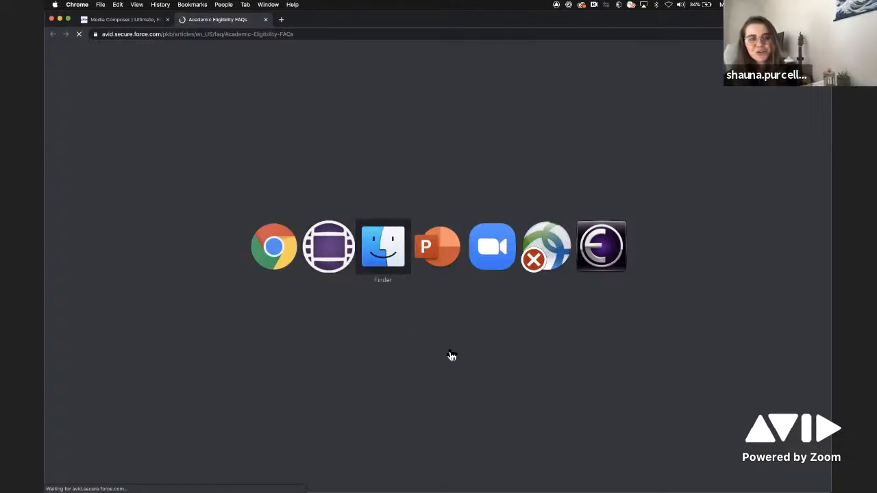
pyautogui.press('super+Tab')
pyautogui.press('super+Tab')
pyautogui.press('super+Tab')
pyautogui.press('super+Tab')
pyautogui.press('super+Tab')
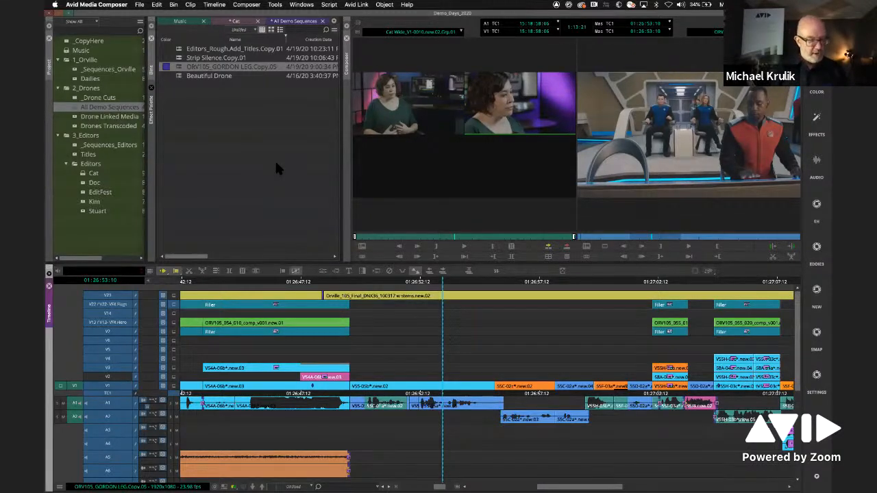
# - In a new Chrome tab, search for "avid s1" and open Avid's own S1 product page at the first product image
pyautogui.press('super+Tab')
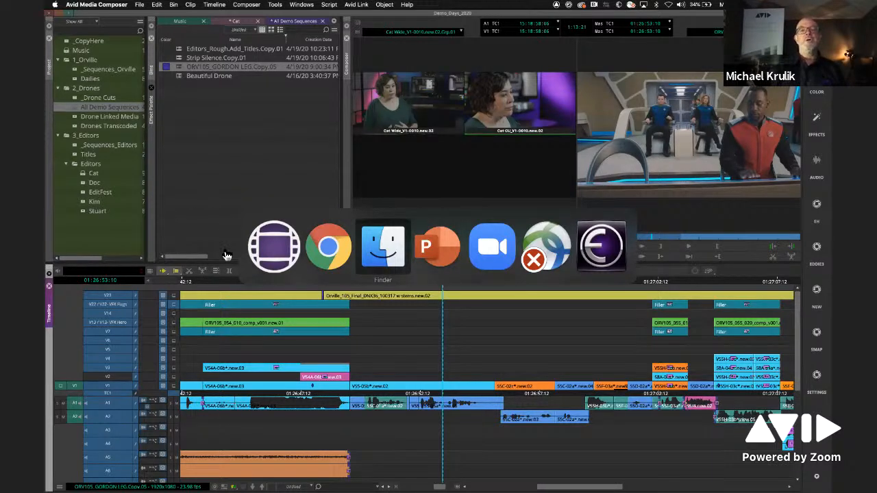
pyautogui.click(324, 257)
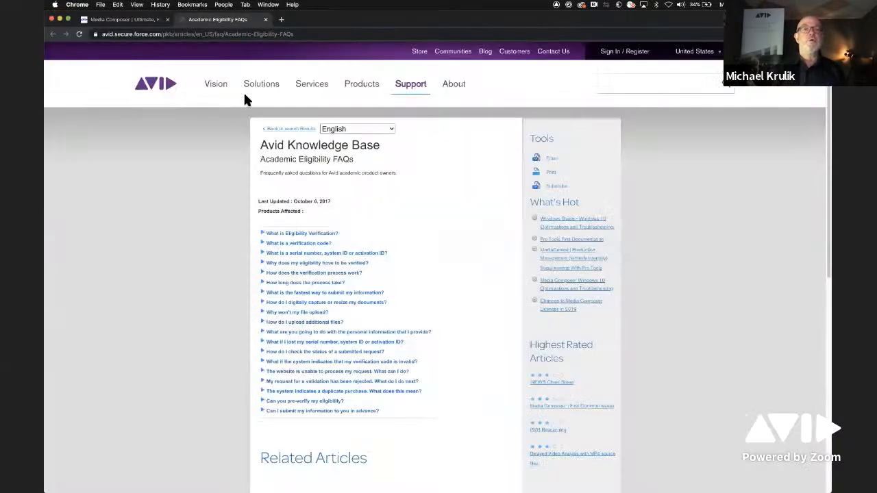
pyautogui.click(281, 20)
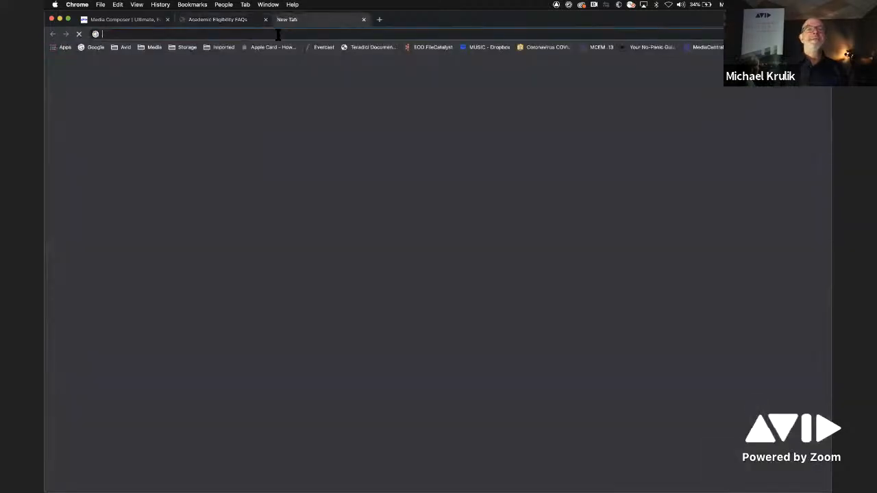
pyautogui.click(278, 34)
pyautogui.write('av')
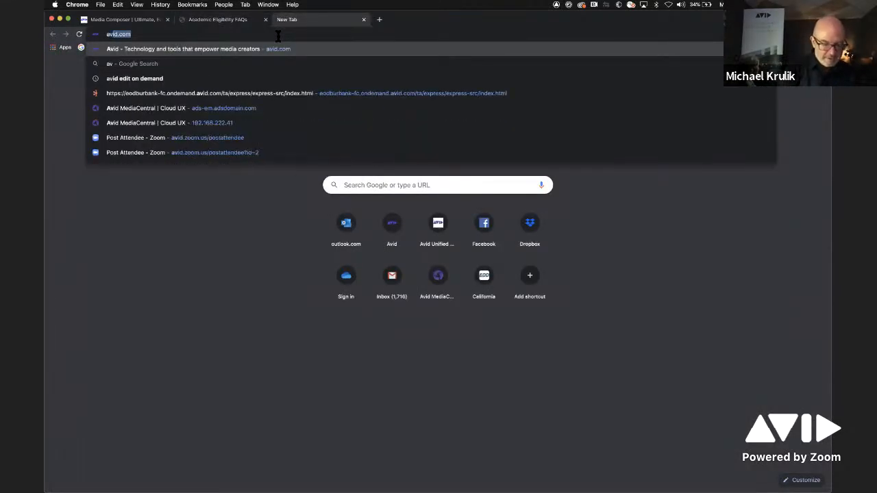
pyautogui.write('id s1')
pyautogui.press('Return')
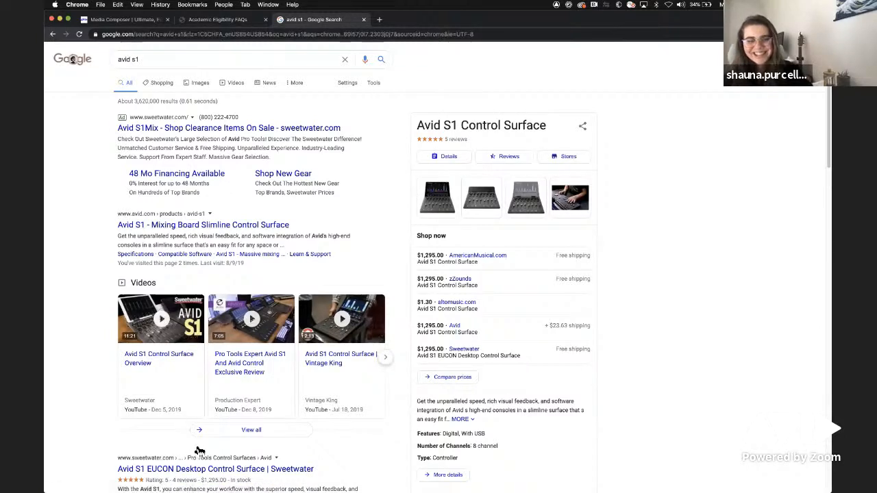
pyautogui.click(217, 227)
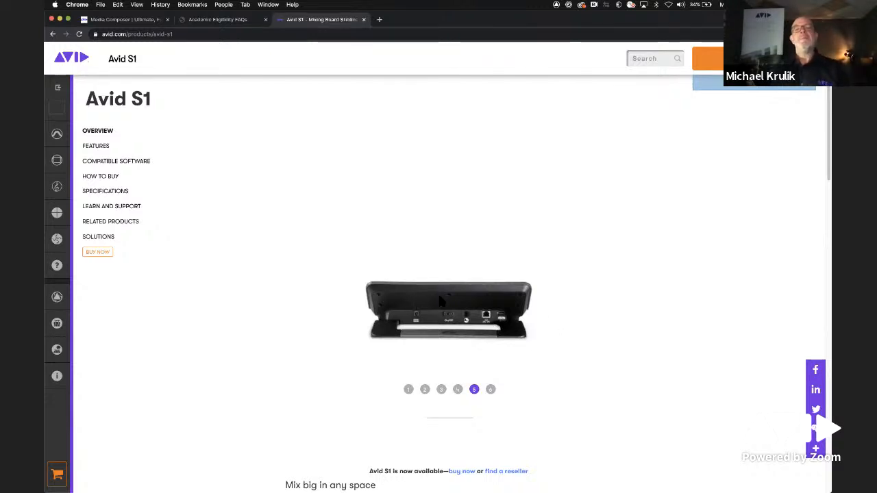
pyautogui.click(409, 389)
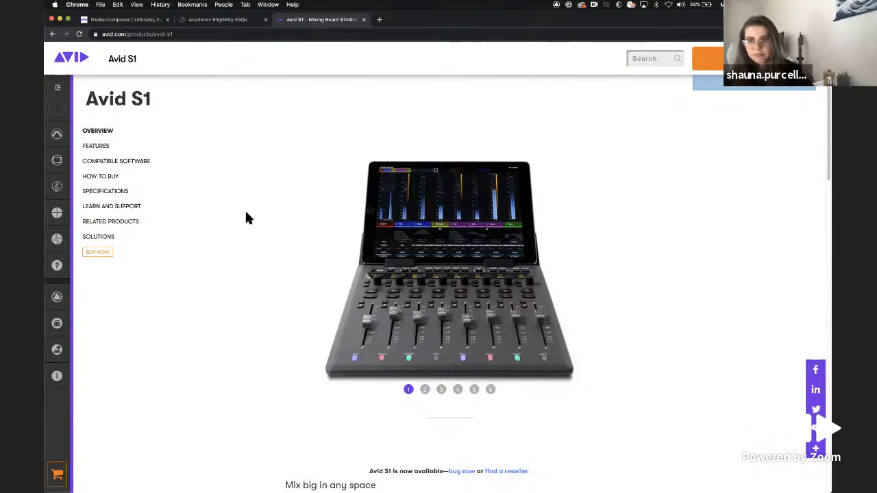
# - Switch to the PowerPoint slide show and advance to the Useful links slide about the weekly podcast
pyautogui.press('super+Tab')
pyautogui.press('super+Tab')
pyautogui.press('super+Tab')
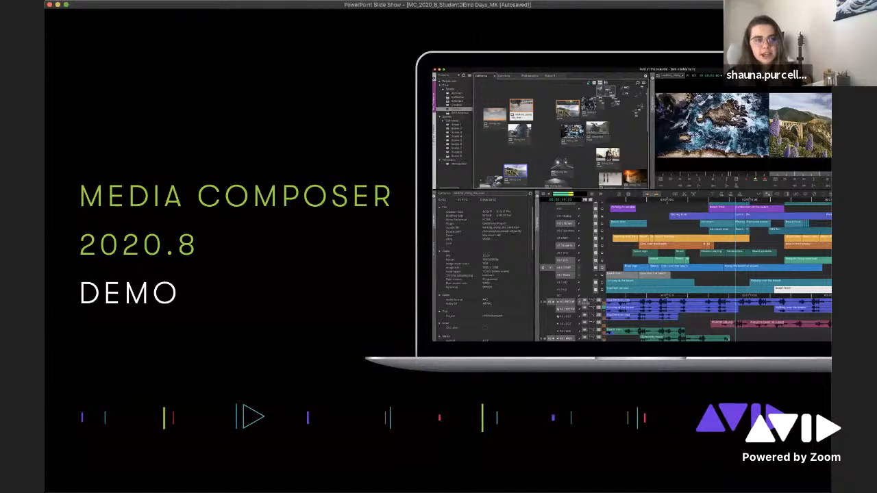
pyautogui.press('Right')
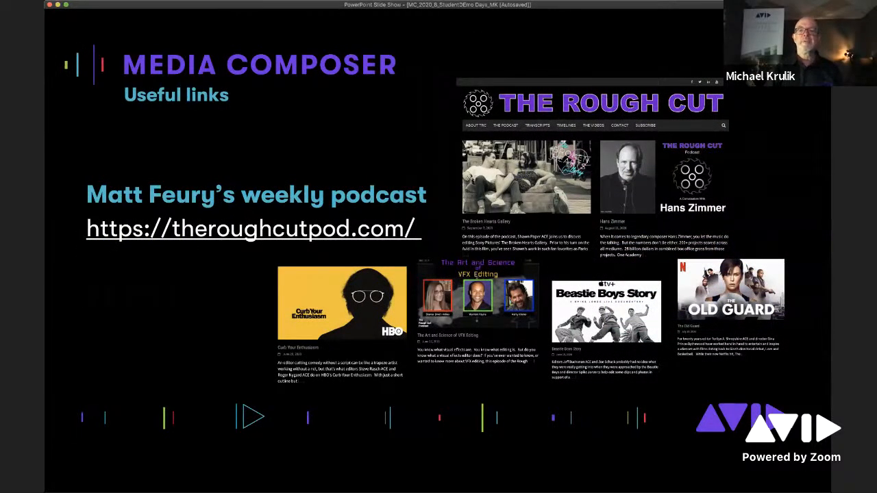
# - Switch to Media Composer and return to the PowerPoint slide show
pyautogui.press('super+Tab')
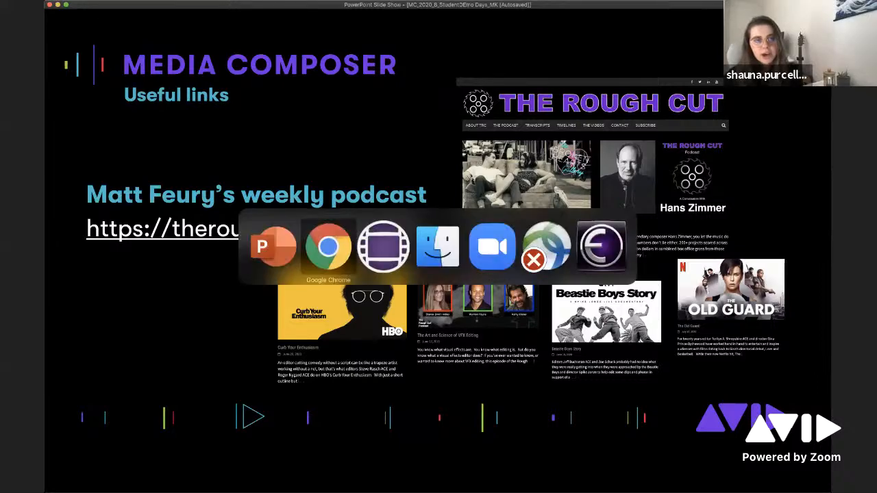
pyautogui.press('super+Tab')
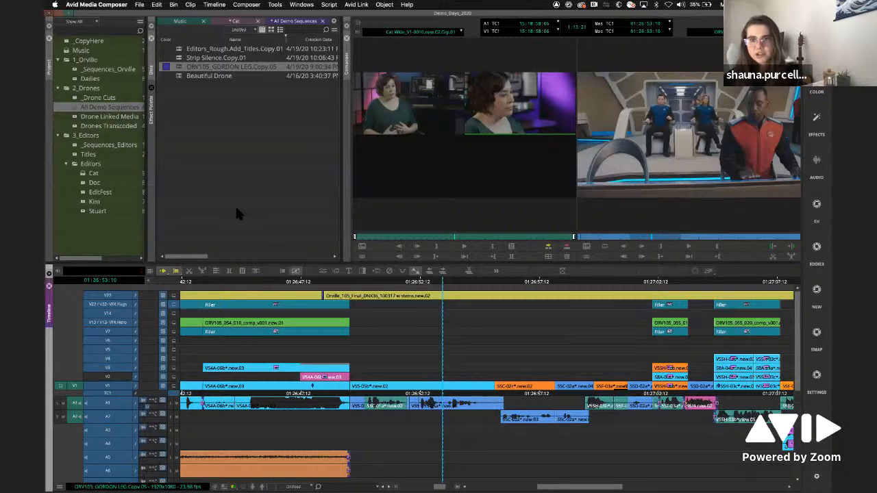
pyautogui.press('super+Tab')
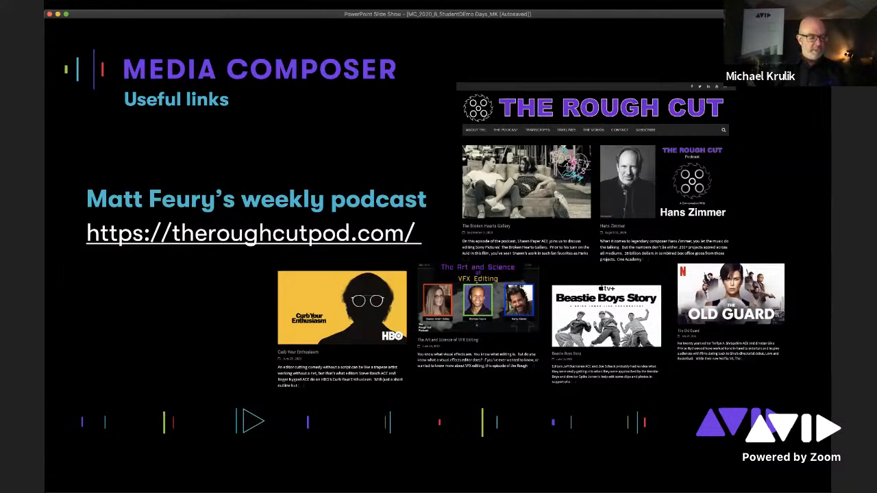
# - Switch to Chrome and open Avid's Learn & Support page
pyautogui.press('super+Tab')
pyautogui.press('super+Tab')
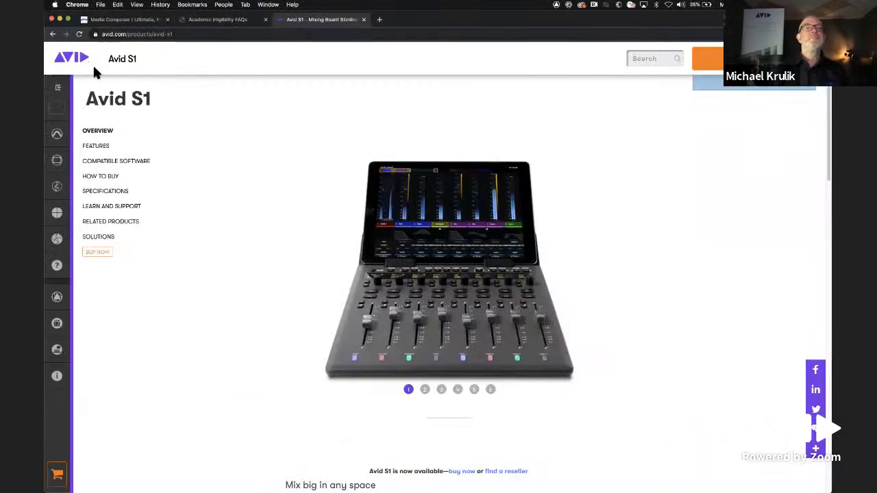
pyautogui.moveTo(73, 101)
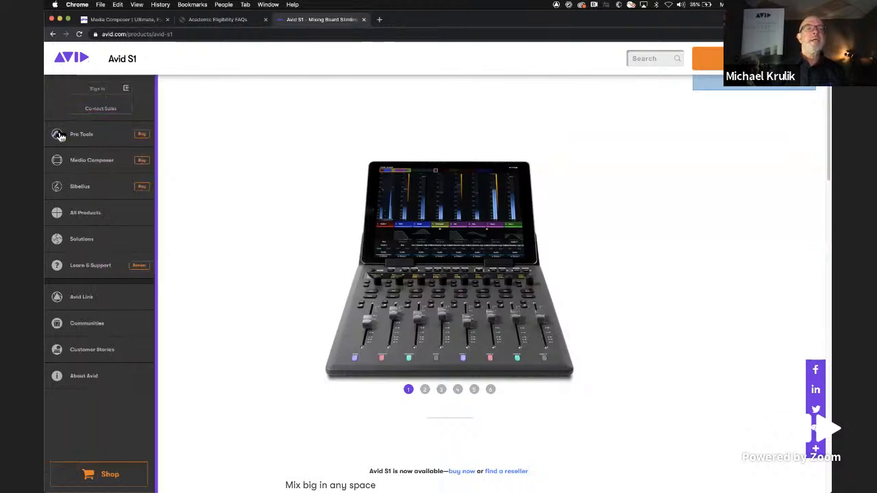
pyautogui.click(94, 272)
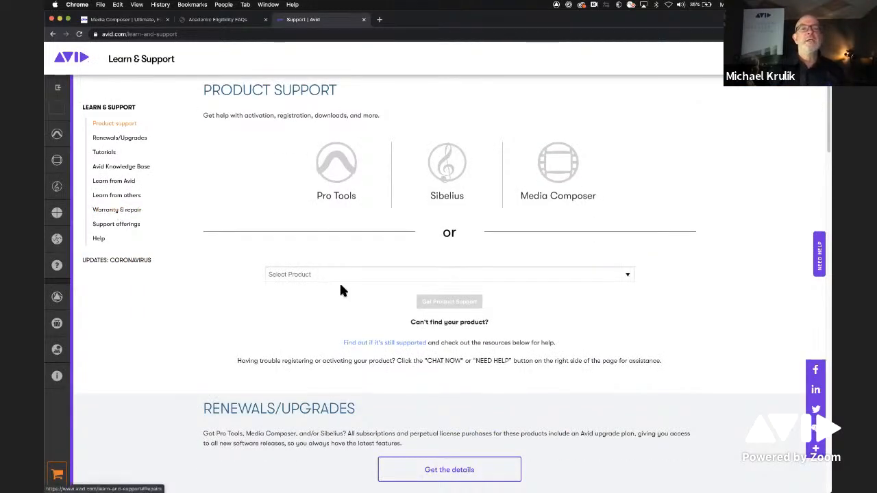
# - Look through the sections of the Learn & Support page, including the knowledge base, training, community and support offerings
pyautogui.scroll(-6, 343, 291)
pyautogui.scroll(-10, 346, 293)
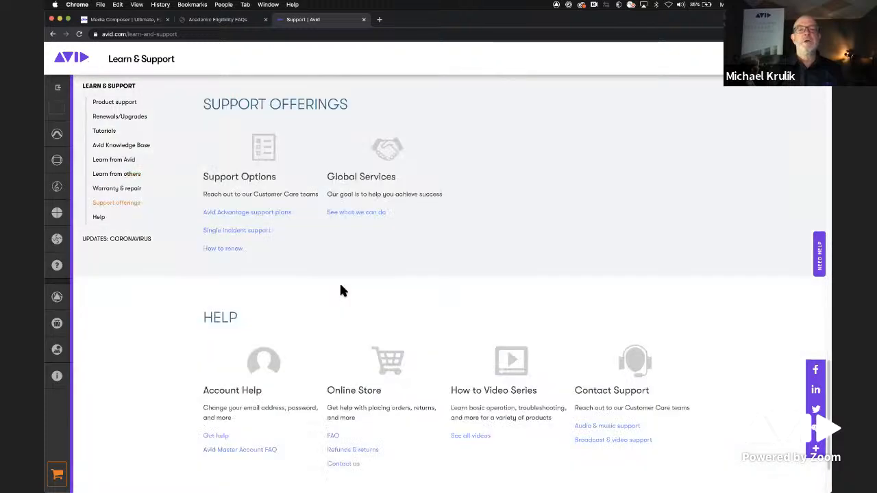
pyautogui.scroll(3, 340, 291)
pyautogui.scroll(7, 341, 288)
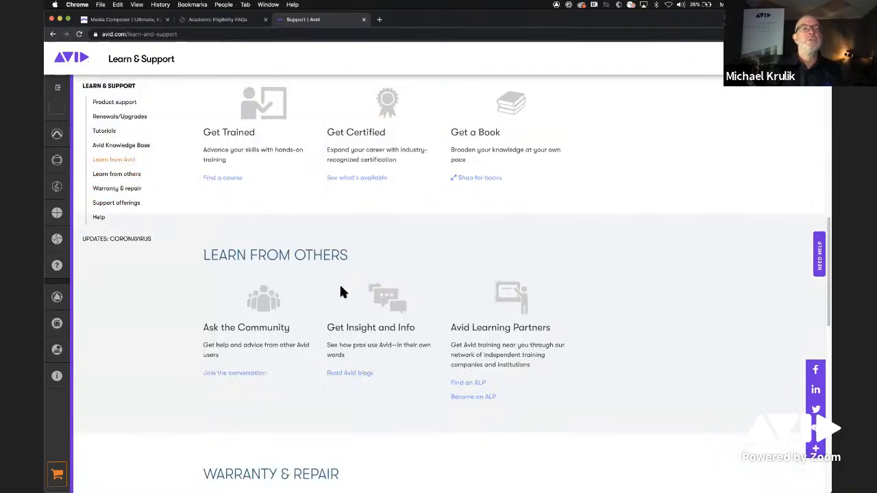
pyautogui.scroll(3, 278, 267)
pyautogui.scroll(1, 278, 267)
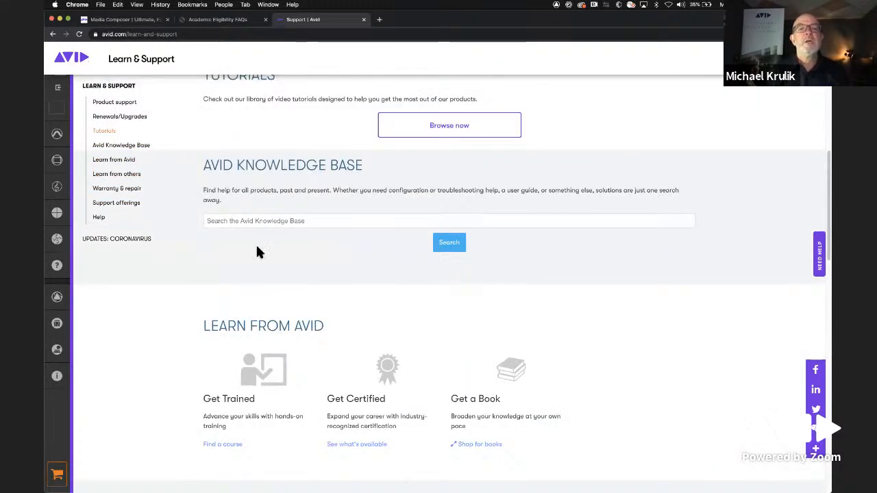
pyautogui.scroll(5, 258, 248)
pyautogui.scroll(3, 259, 255)
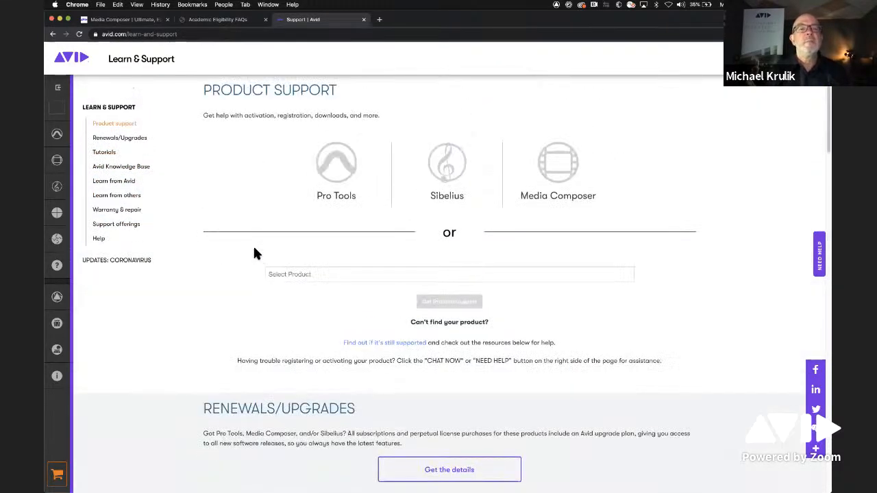
# - Open the tutorial library from the Tutorials section and filter it by the product Media Composer
pyautogui.click(111, 155)
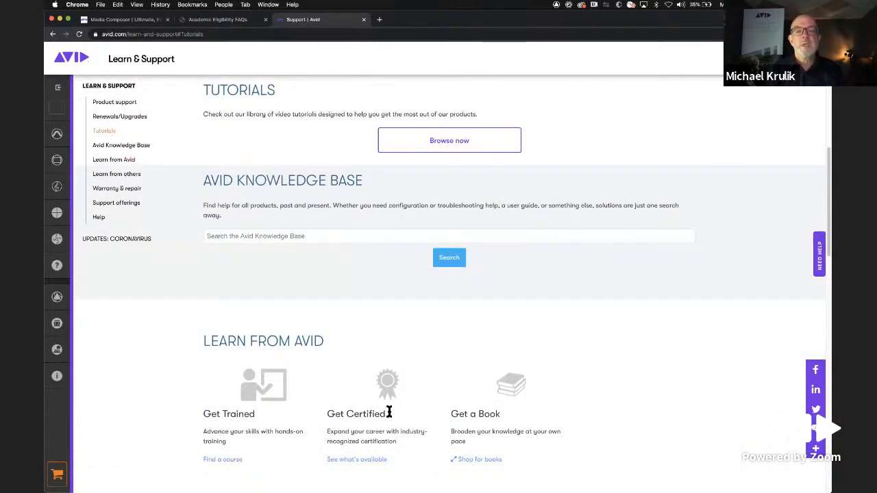
pyautogui.click(457, 141)
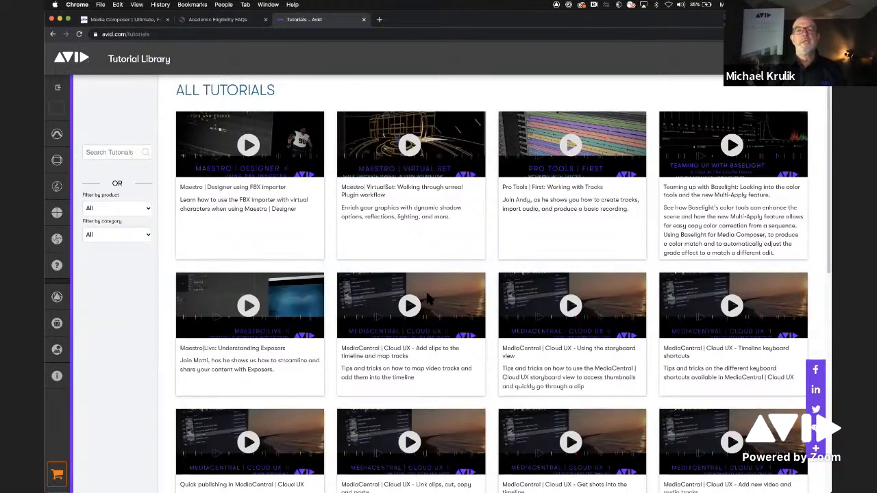
pyautogui.click(133, 208)
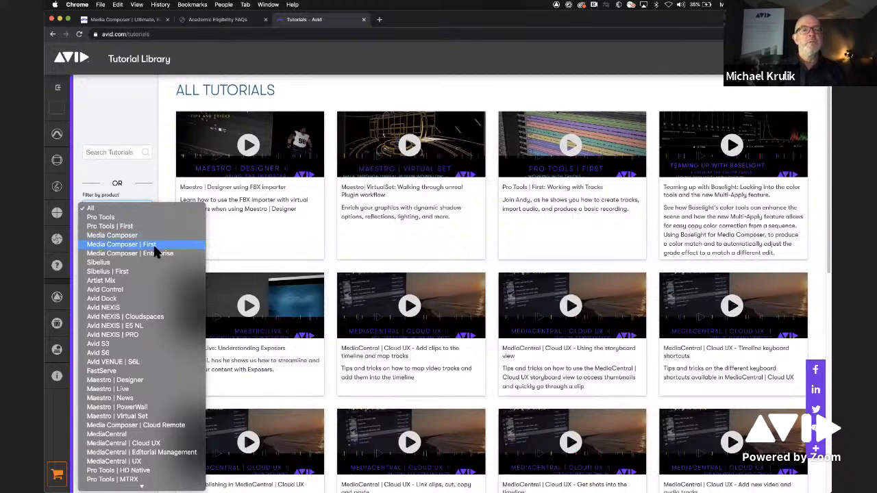
pyautogui.click(151, 235)
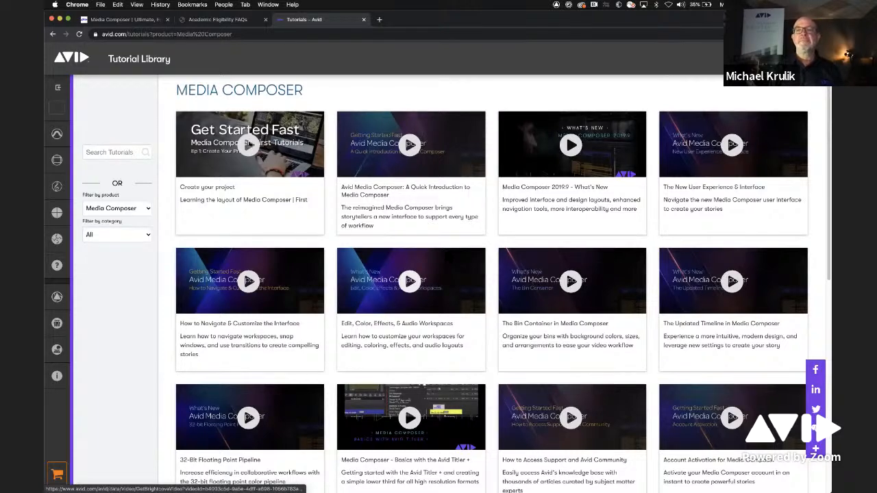
# - Browse the list of Media Composer tutorials and return to its beginning
pyautogui.scroll(-5, 502, 333)
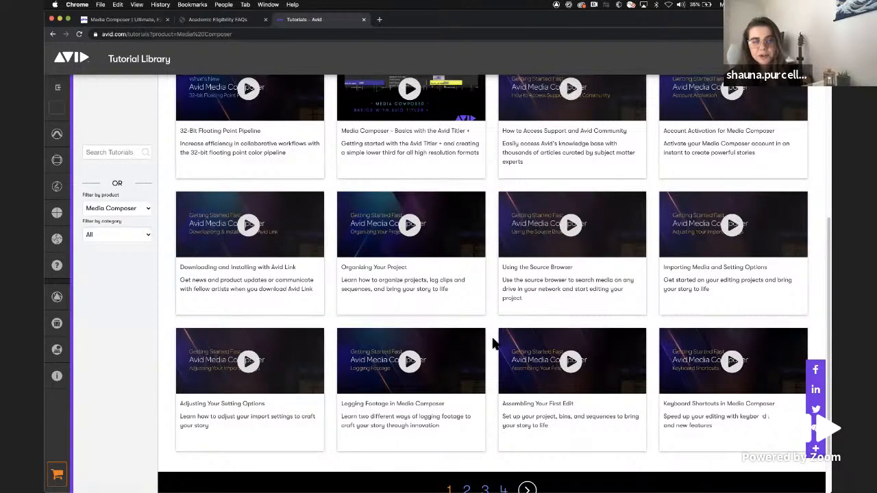
pyautogui.scroll(3, 497, 339)
pyautogui.scroll(3, 493, 344)
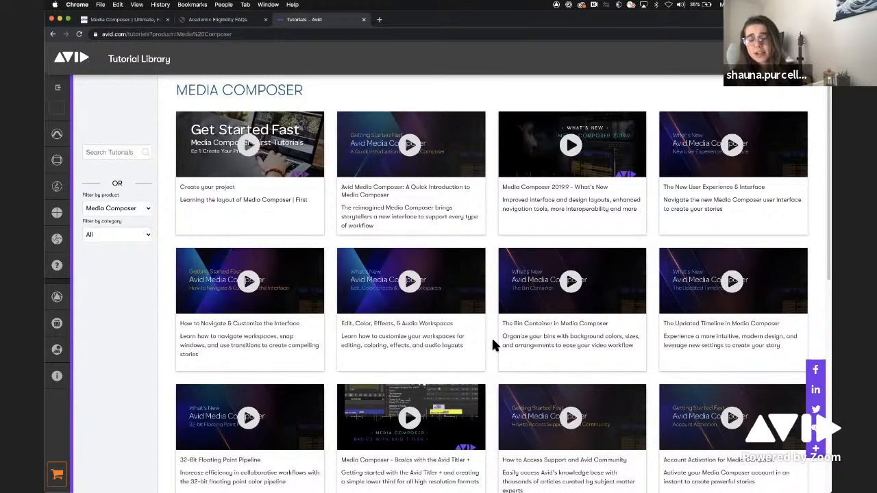
# - Switch to Media Composer and load the recent clip Orville_105_Final_DNX36_100317.new.02 into the source monitor
pyautogui.press('super+Tab')
pyautogui.press('super+Tab')
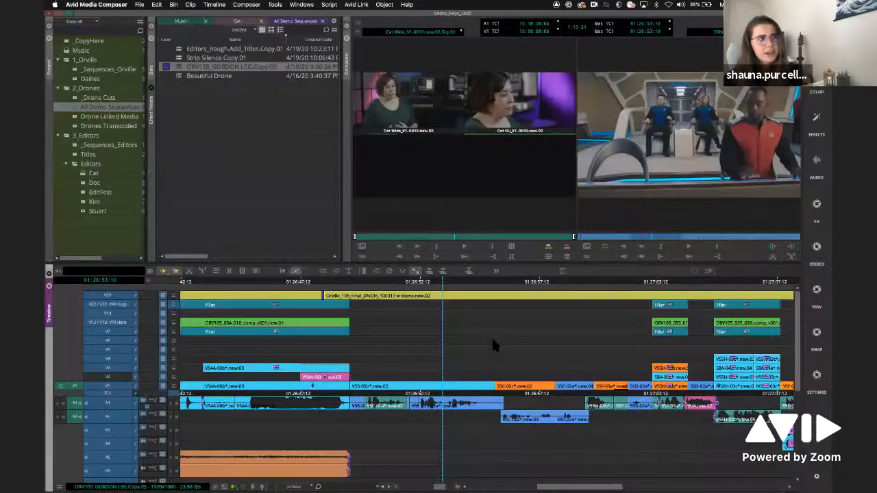
pyautogui.click(445, 35)
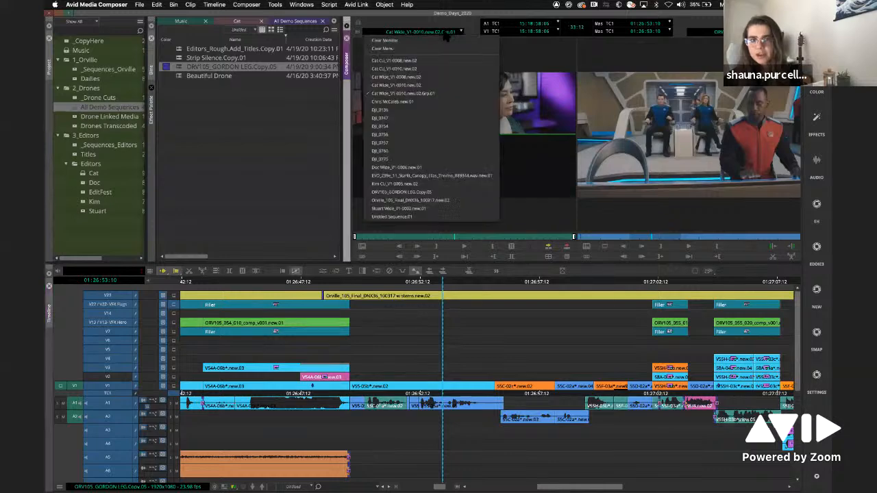
pyautogui.click(416, 199)
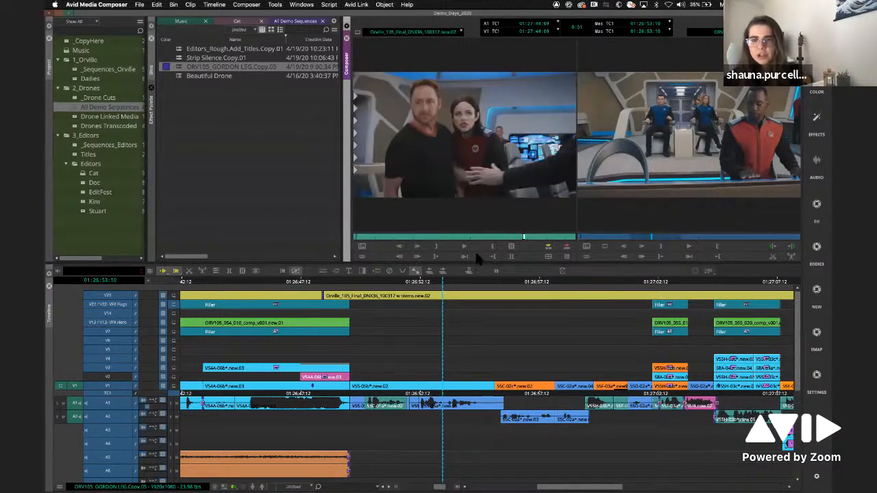
# - Scrub forward through the ORV105_GORDON LEG.Copy.05 sequence to timecode 01:27:06:21
pyautogui.click(462, 282)
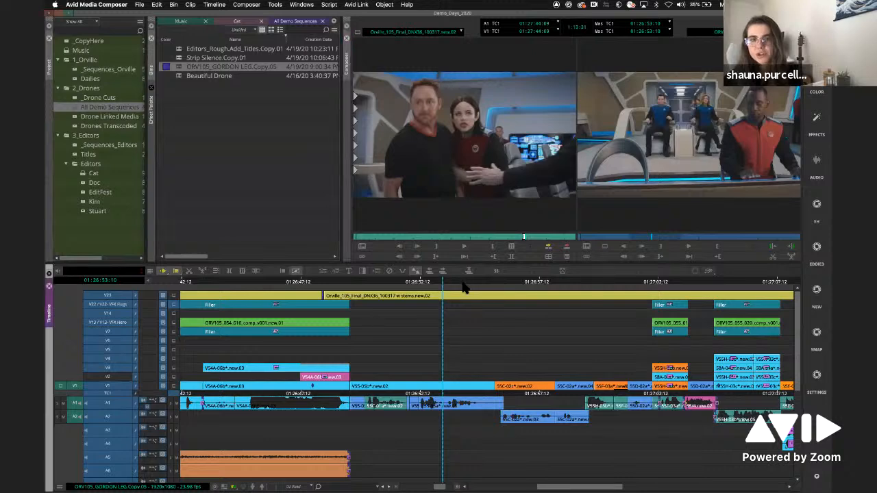
pyautogui.click(509, 281)
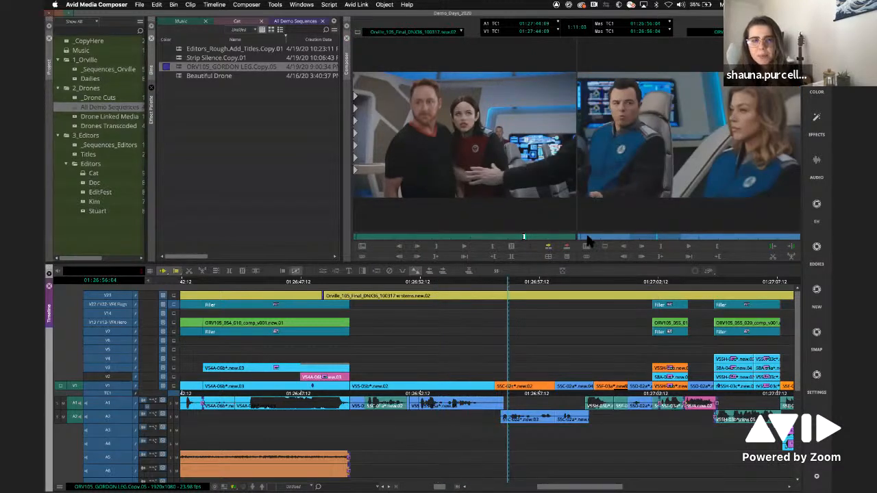
pyautogui.moveTo(618, 283); pyautogui.dragTo(763, 292)
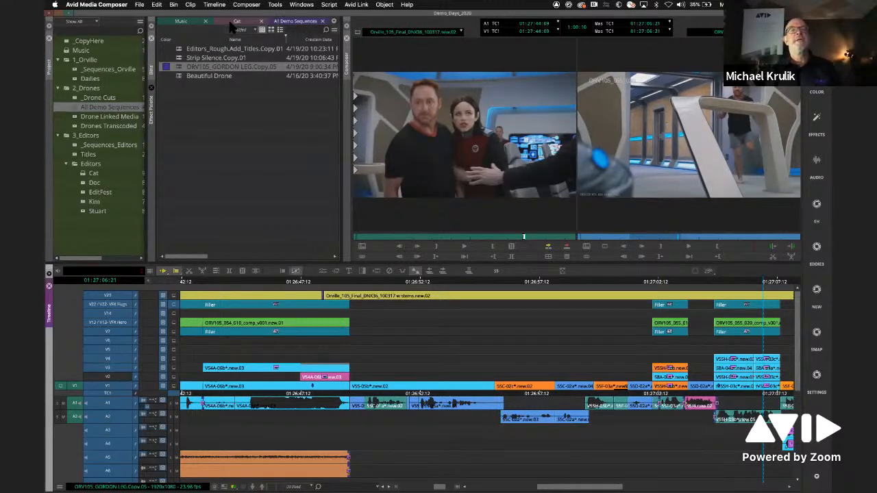
# - Locate the All Demo Sequences bin in the project and dock it in its own pane below the Music and Cat bins
pyautogui.click(73, 109)
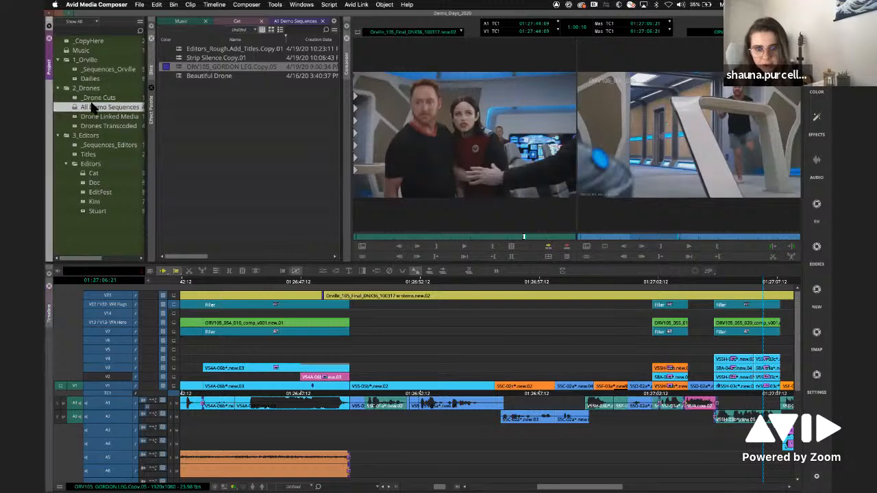
pyautogui.moveTo(299, 21); pyautogui.dragTo(265, 253)
pyautogui.moveTo(257, 59); pyautogui.dragTo(255, 116)
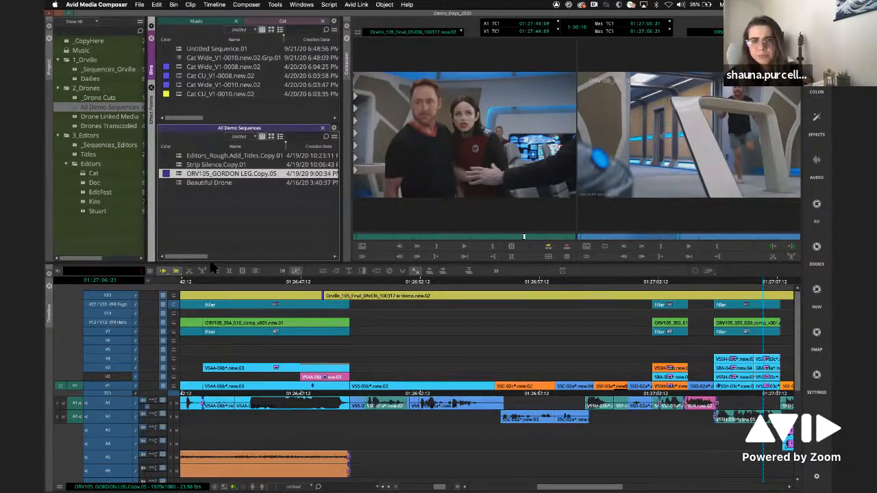
# - Enlarge the timeline panel to show more audio tracks, and bring it back to about its former height
pyautogui.moveTo(221, 269); pyautogui.dragTo(229, 183)
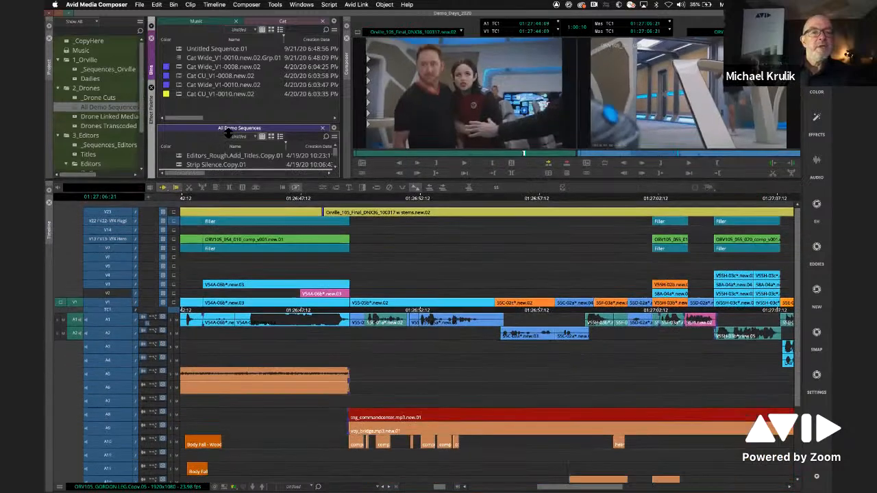
pyautogui.click(115, 309)
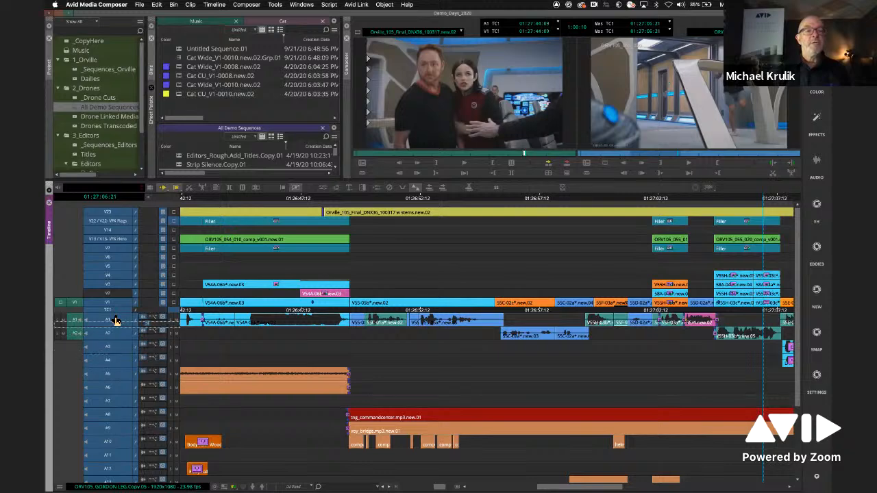
pyautogui.moveTo(114, 356); pyautogui.dragTo(129, 317)
pyautogui.moveTo(103, 476)
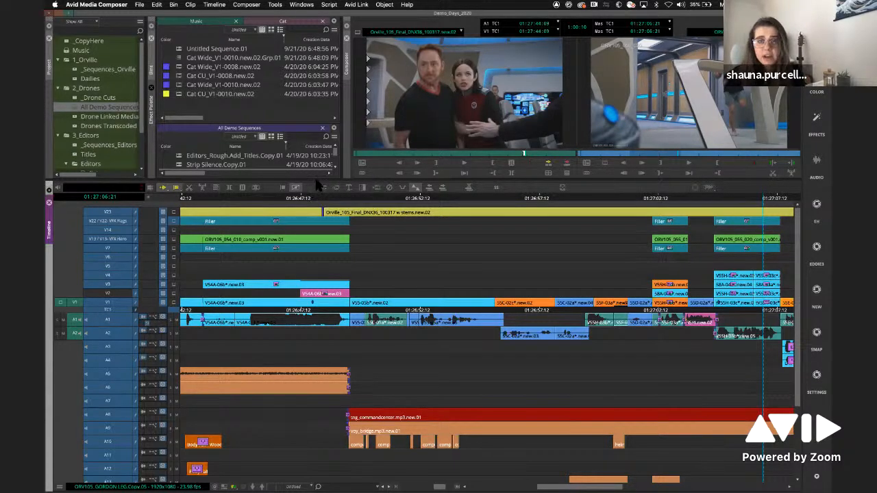
pyautogui.moveTo(309, 215); pyautogui.dragTo(306, 268)
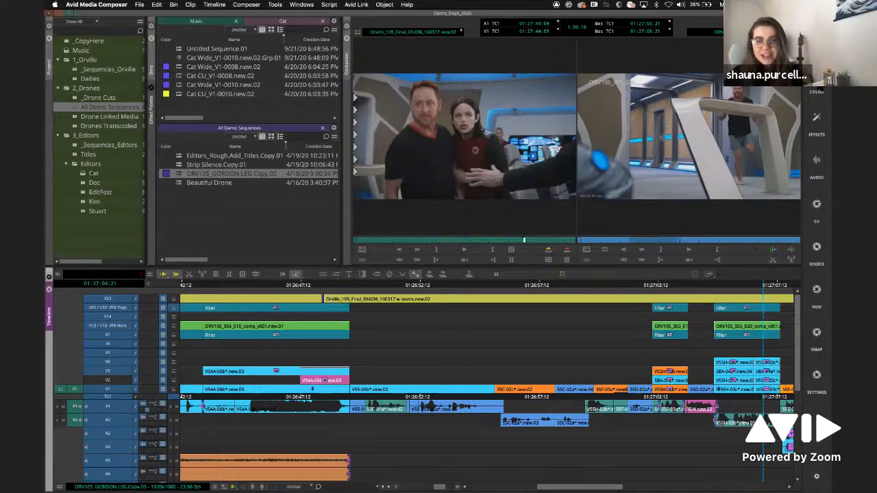
# - Open the Color workspace and look through the secondary, HSL and hue offset controls of Color Correction
pyautogui.click(819, 91)
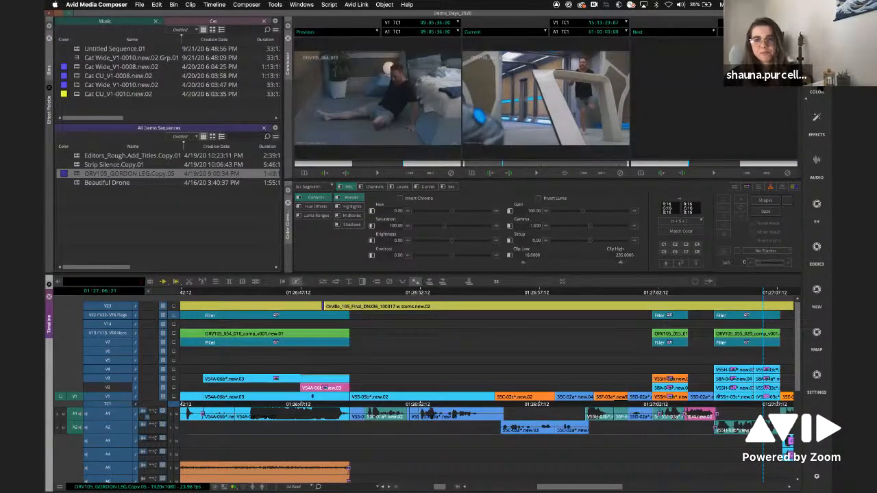
pyautogui.click(451, 188)
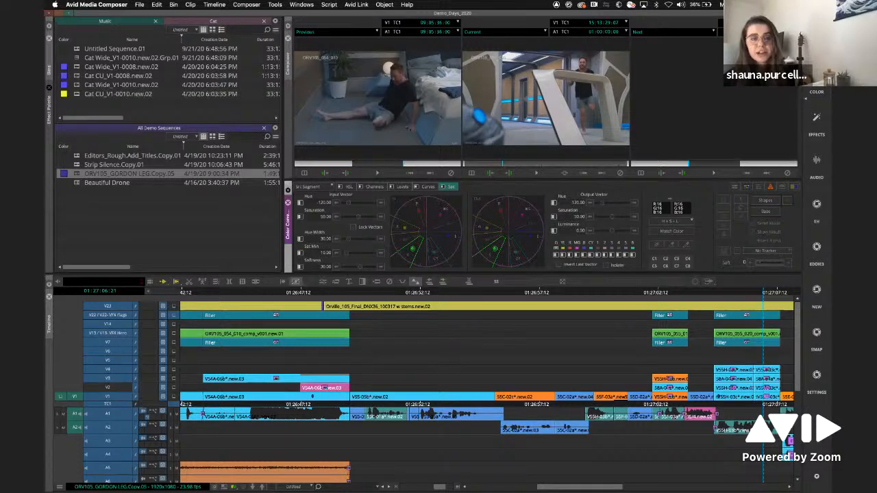
pyautogui.click(347, 187)
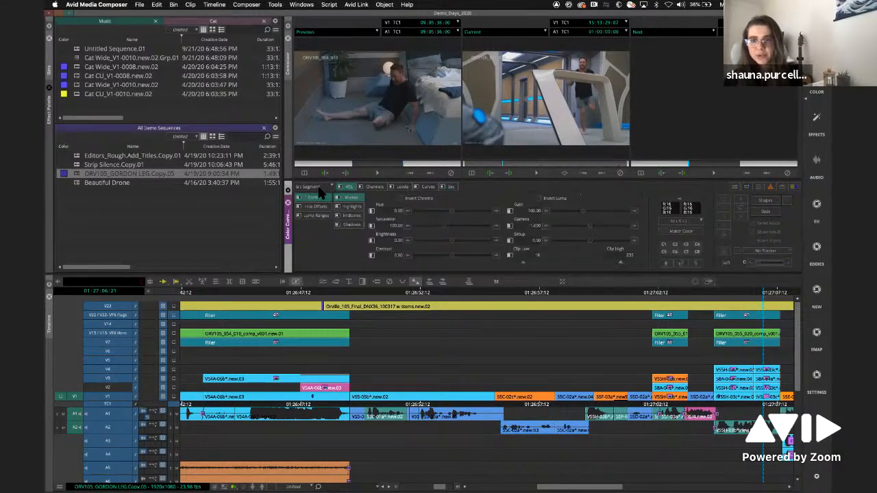
pyautogui.click(316, 206)
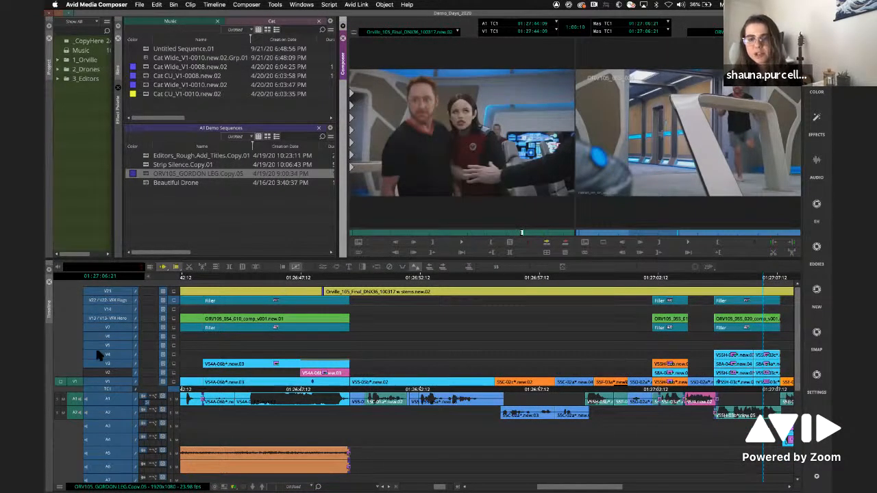
# - Expand the 3_Editors, 2_Drones, 1_Orville and Editors folders in the project, and enlarge the bin and monitor area above the timeline
pyautogui.click(58, 79)
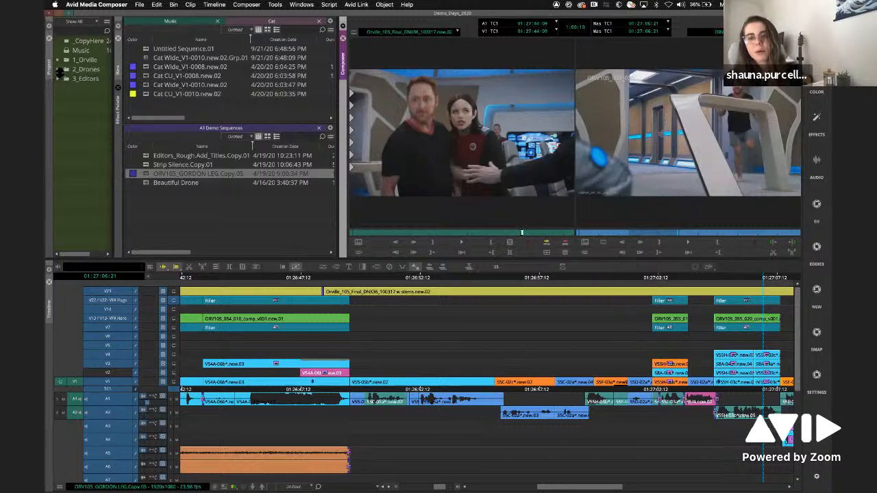
pyautogui.click(57, 70)
pyautogui.click(58, 59)
pyautogui.click(66, 165)
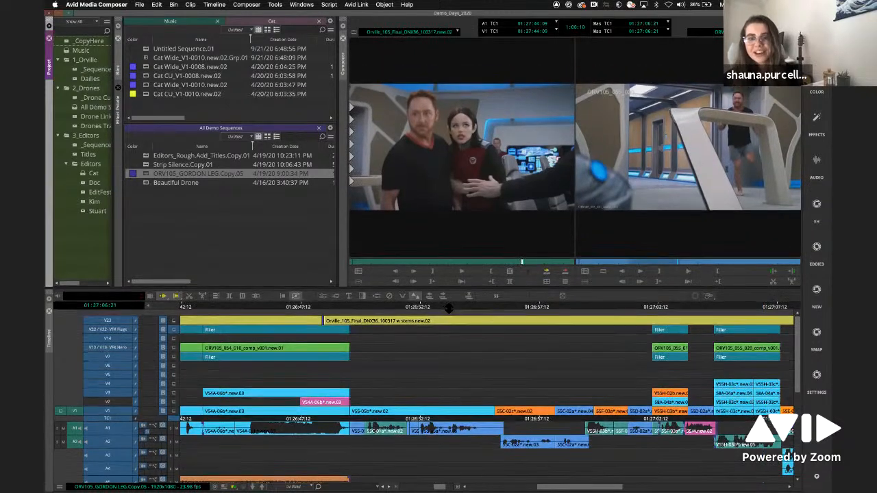
pyautogui.moveTo(446, 262); pyautogui.dragTo(446, 302)
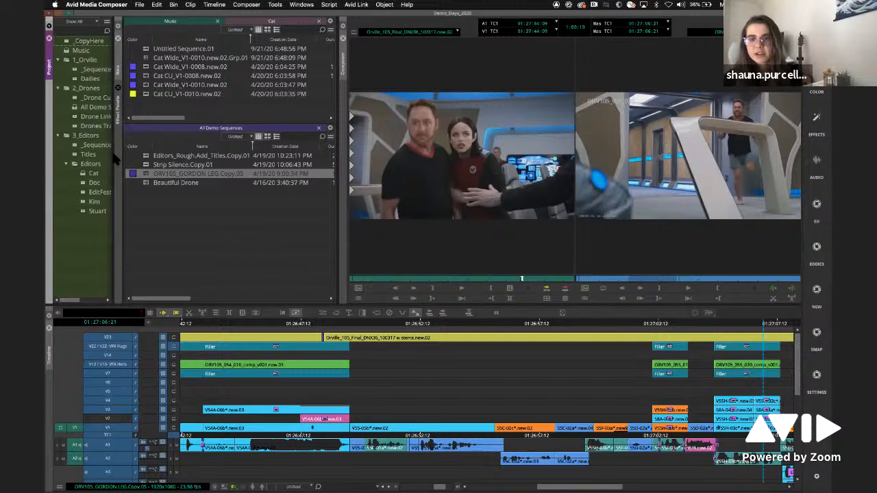
# - Open the Drone Linked Media bin, load clip DJI_0123 into the source monitor and jump to a frame near its middle
pyautogui.doubleClick(75, 116)
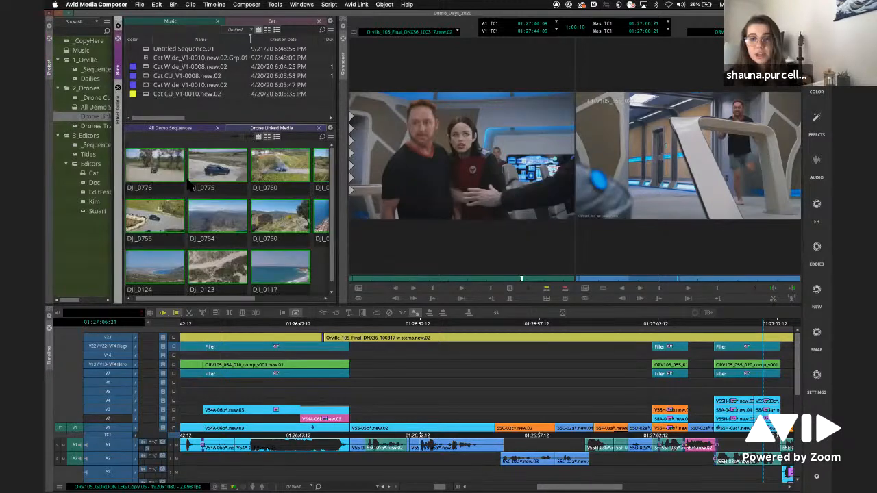
pyautogui.moveTo(220, 268); pyautogui.dragTo(409, 182)
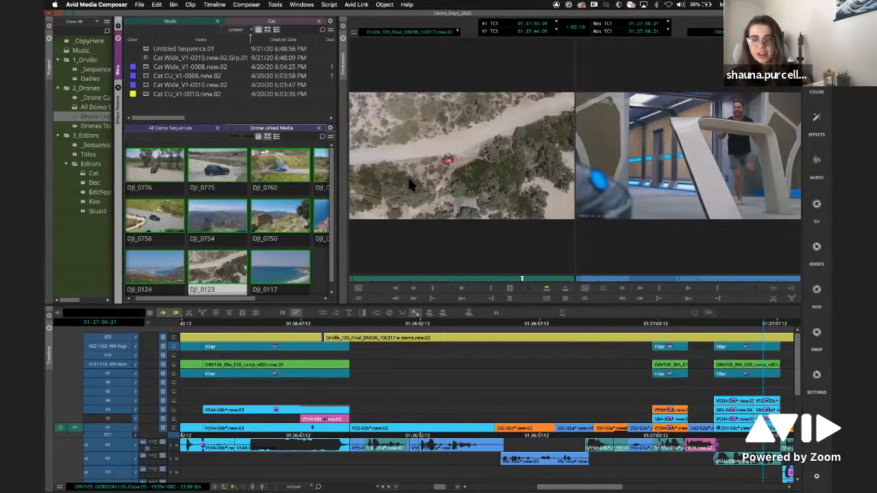
pyautogui.click(442, 279)
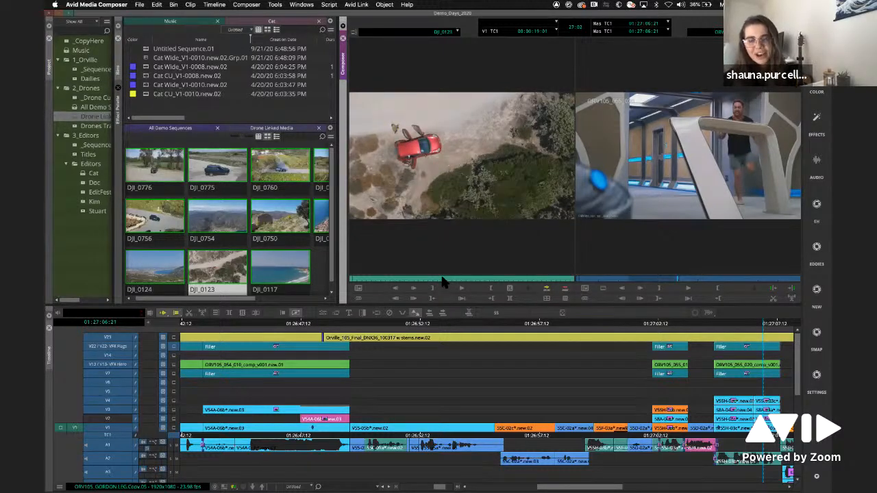